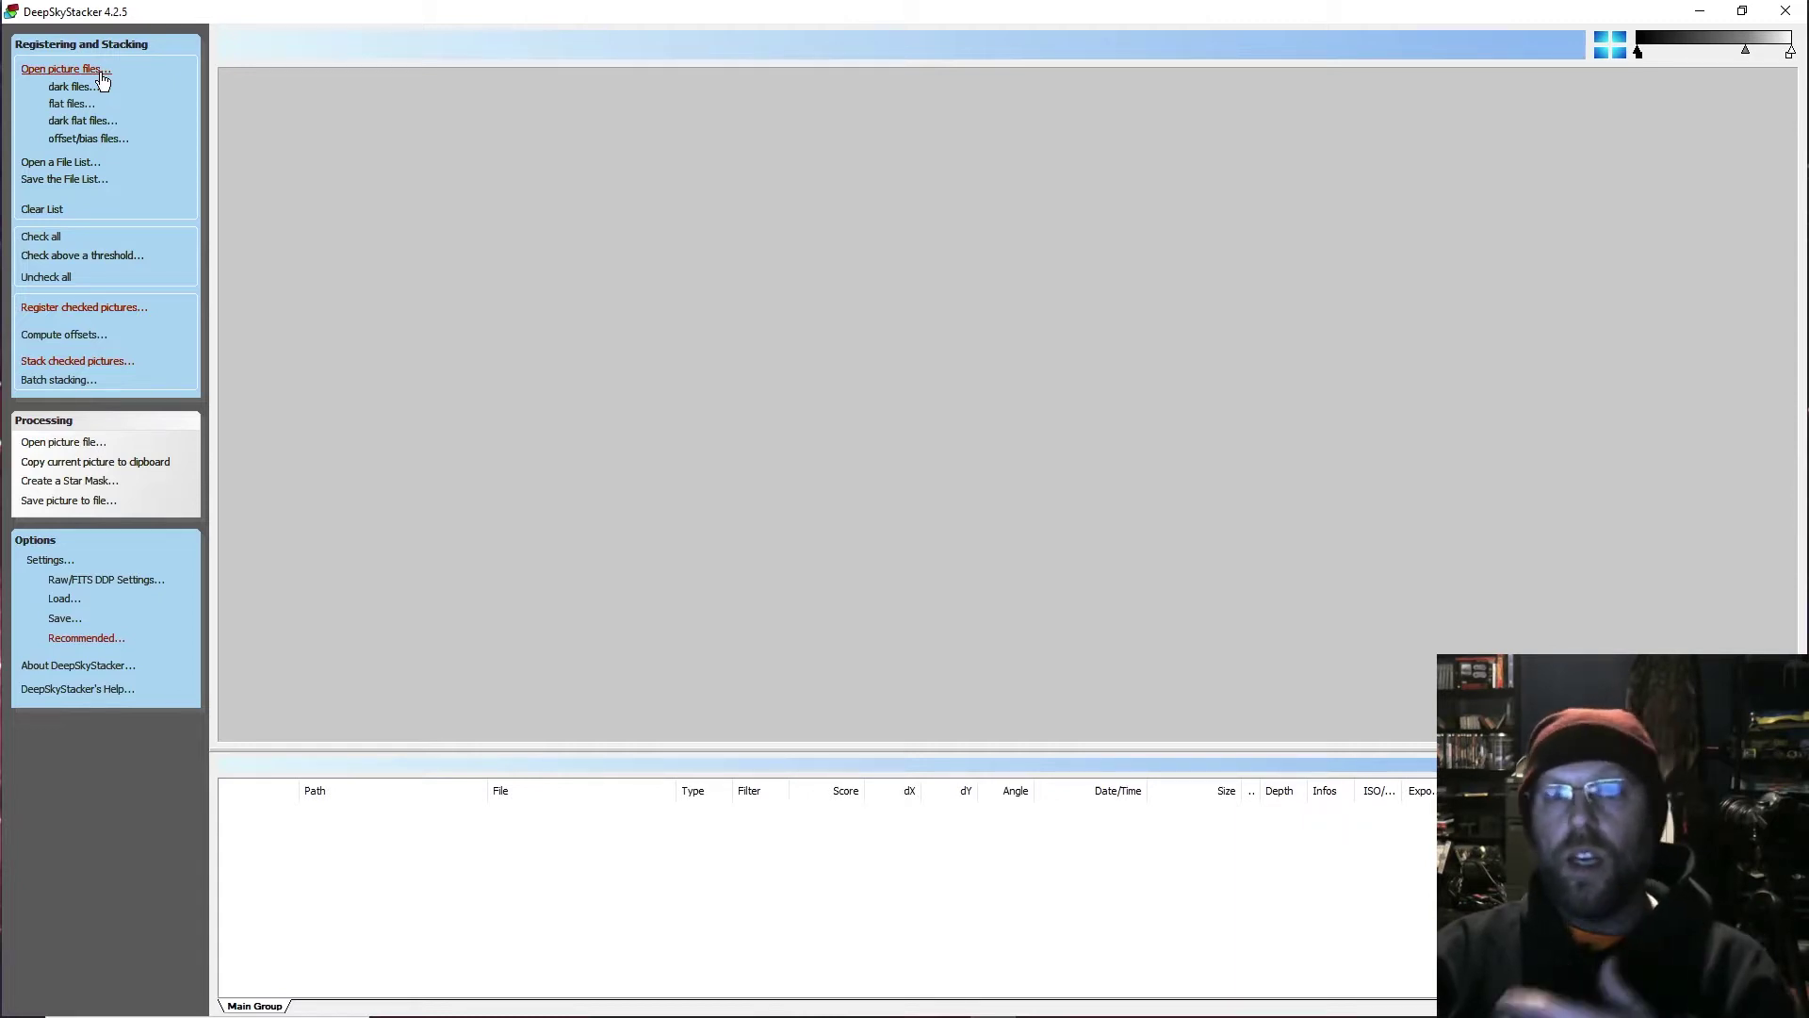
In DeepSkyStacker's stacking parameters, try Intersection Mode on the Result tab, then close without applying.
left_click(47, 561)
left_click(89, 602)
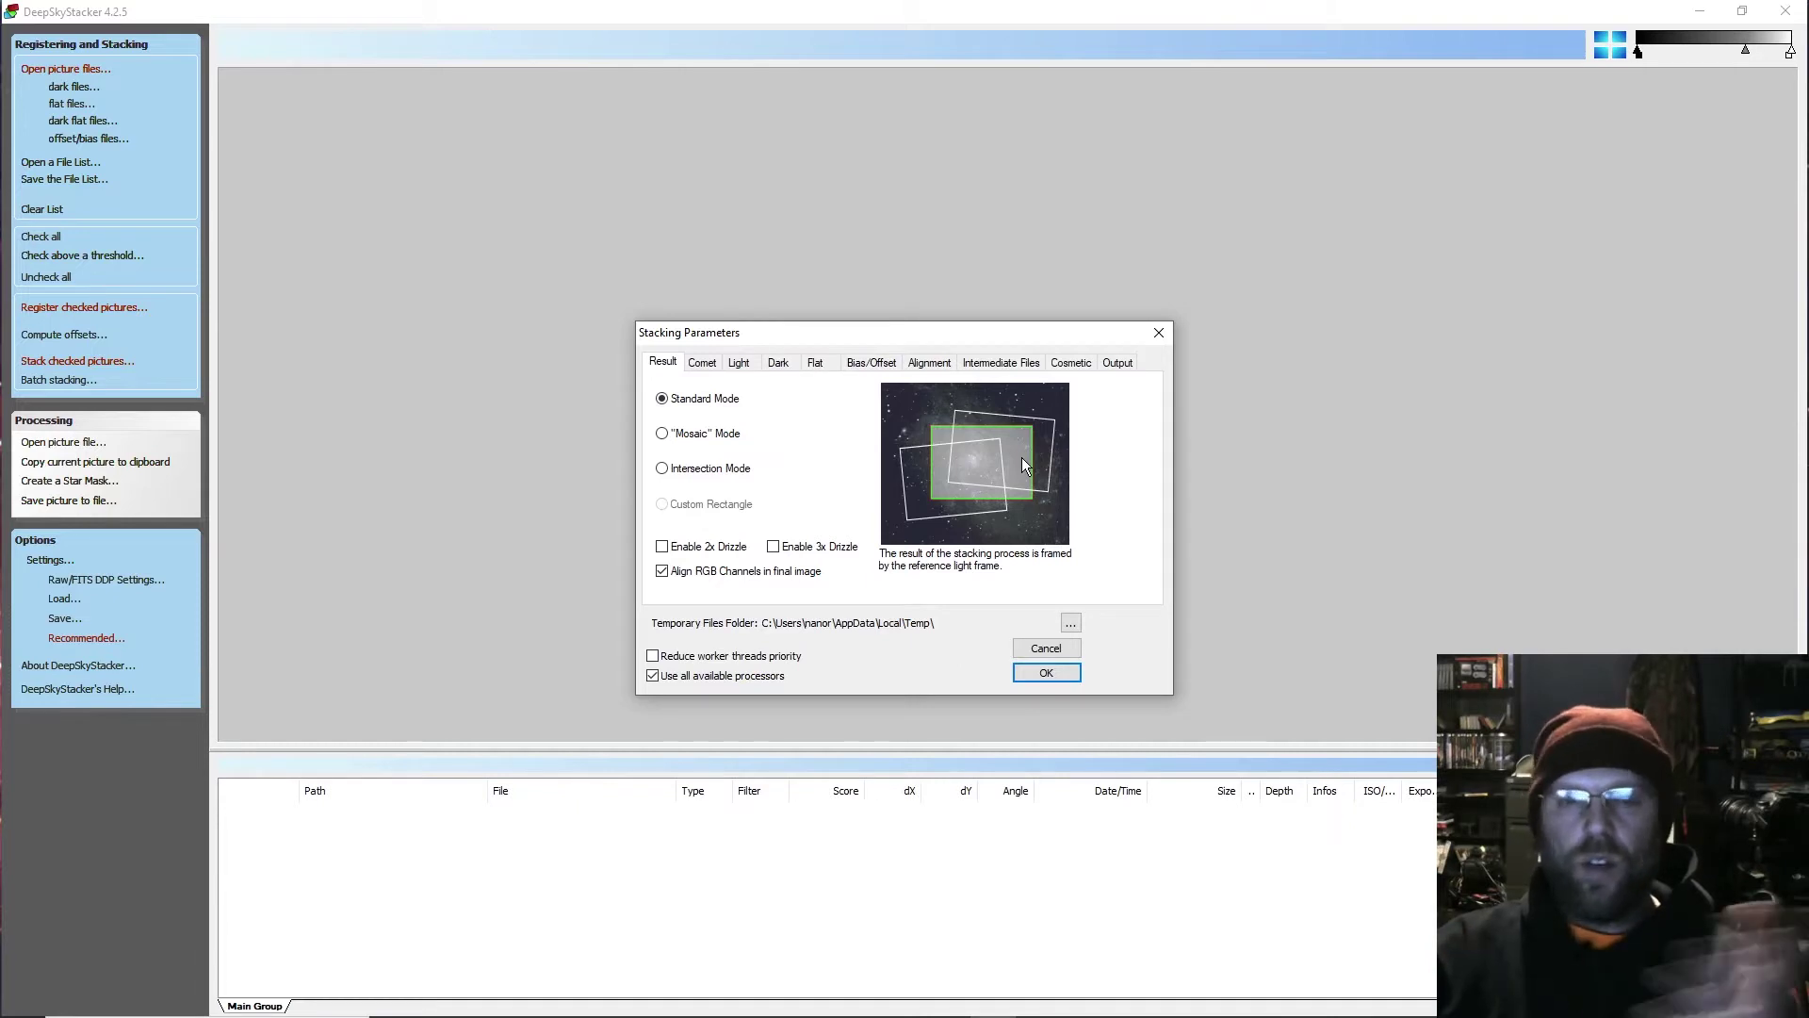
left_click(662, 468)
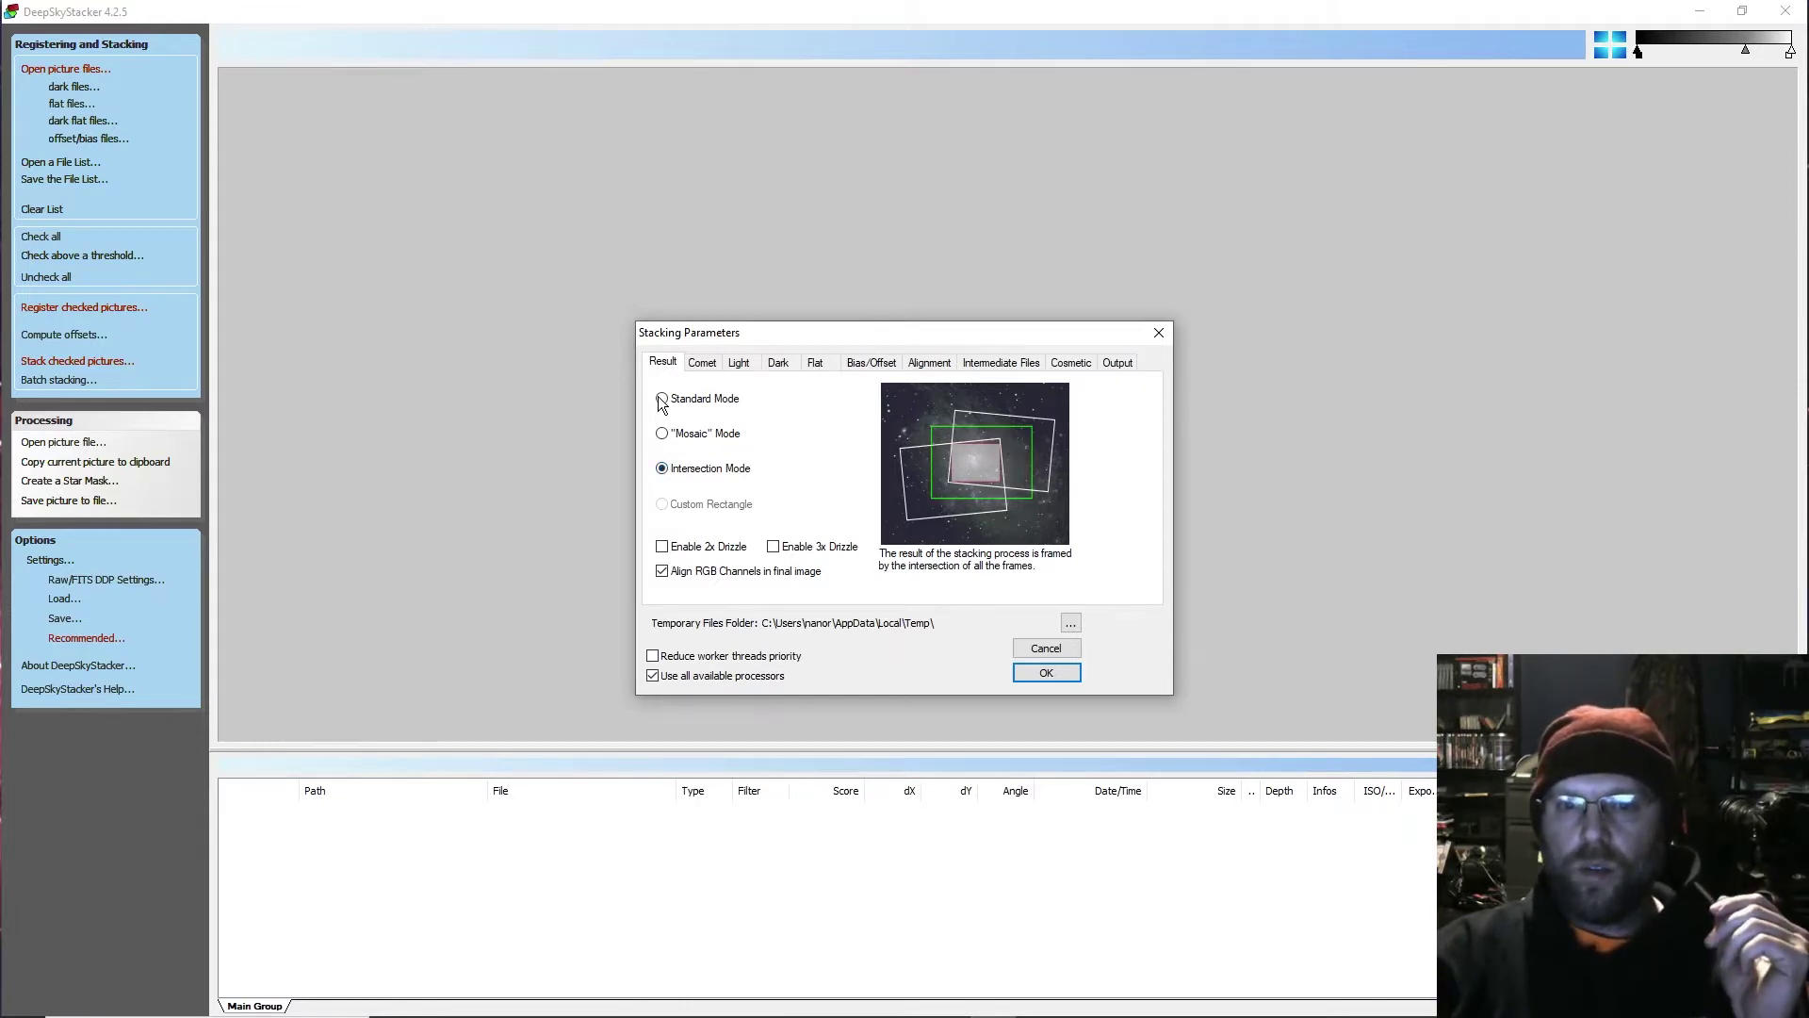
mouse_move(662, 403)
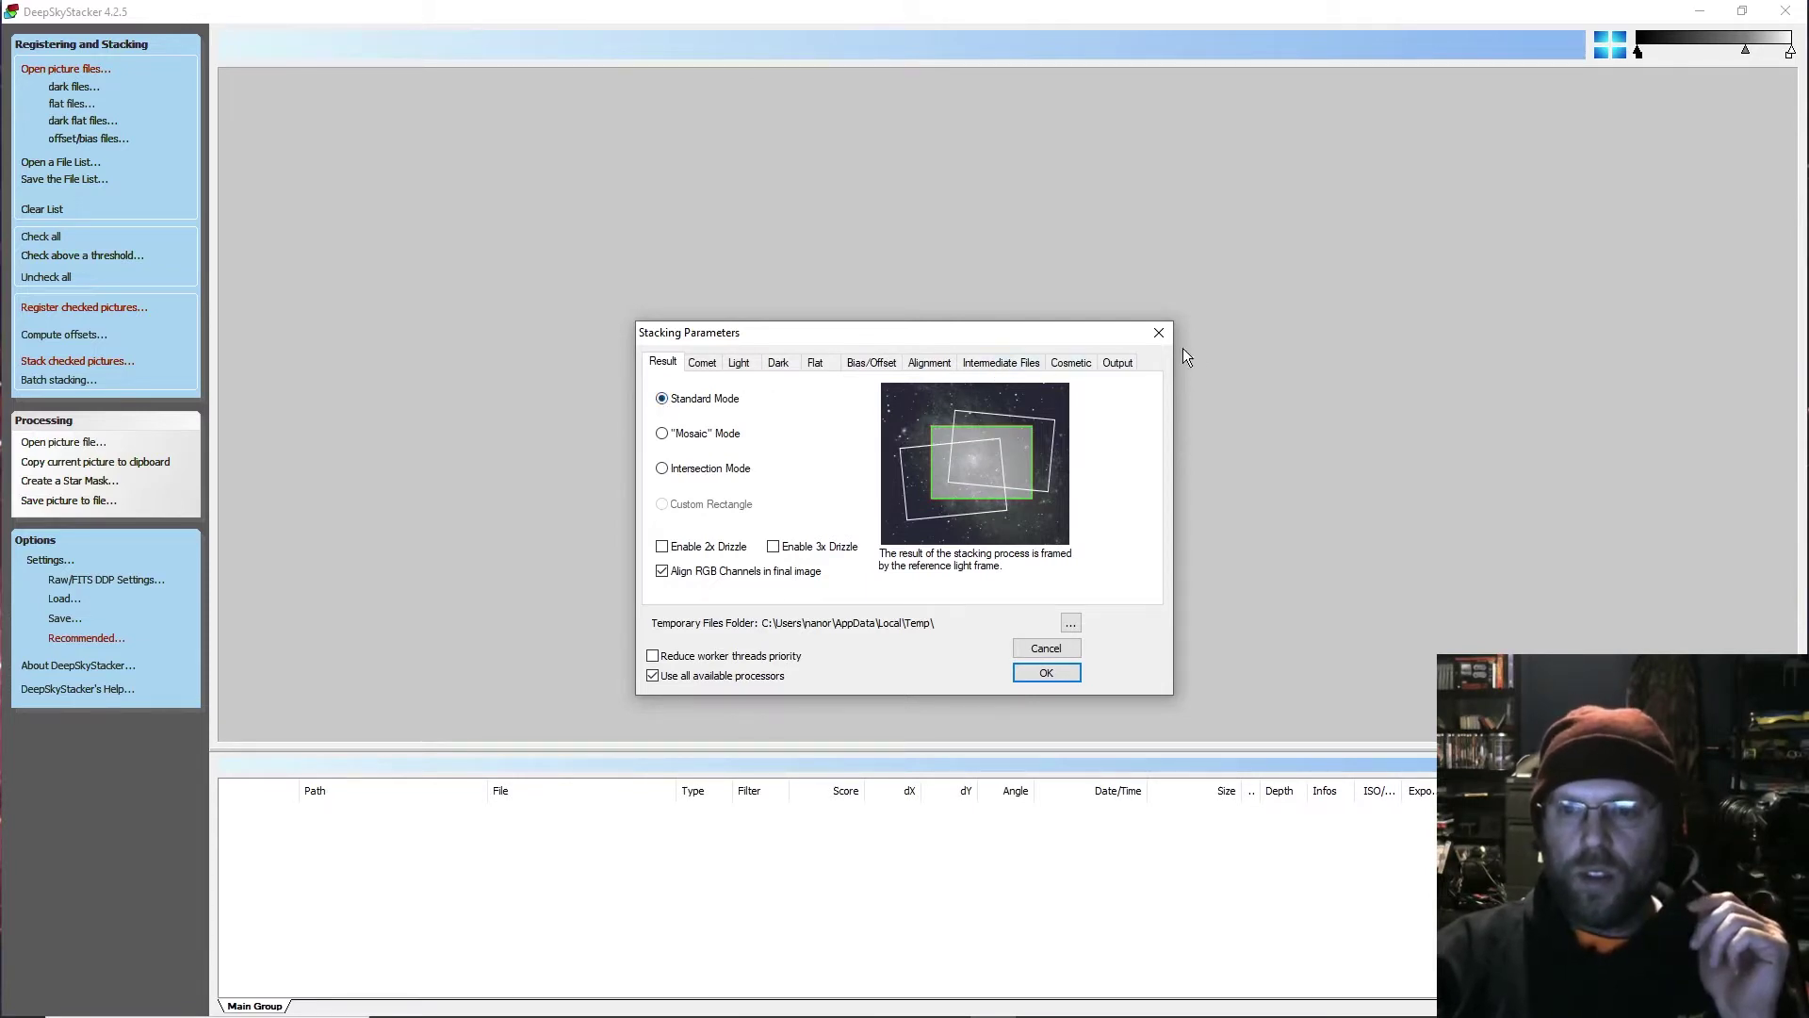
left_click(1159, 333)
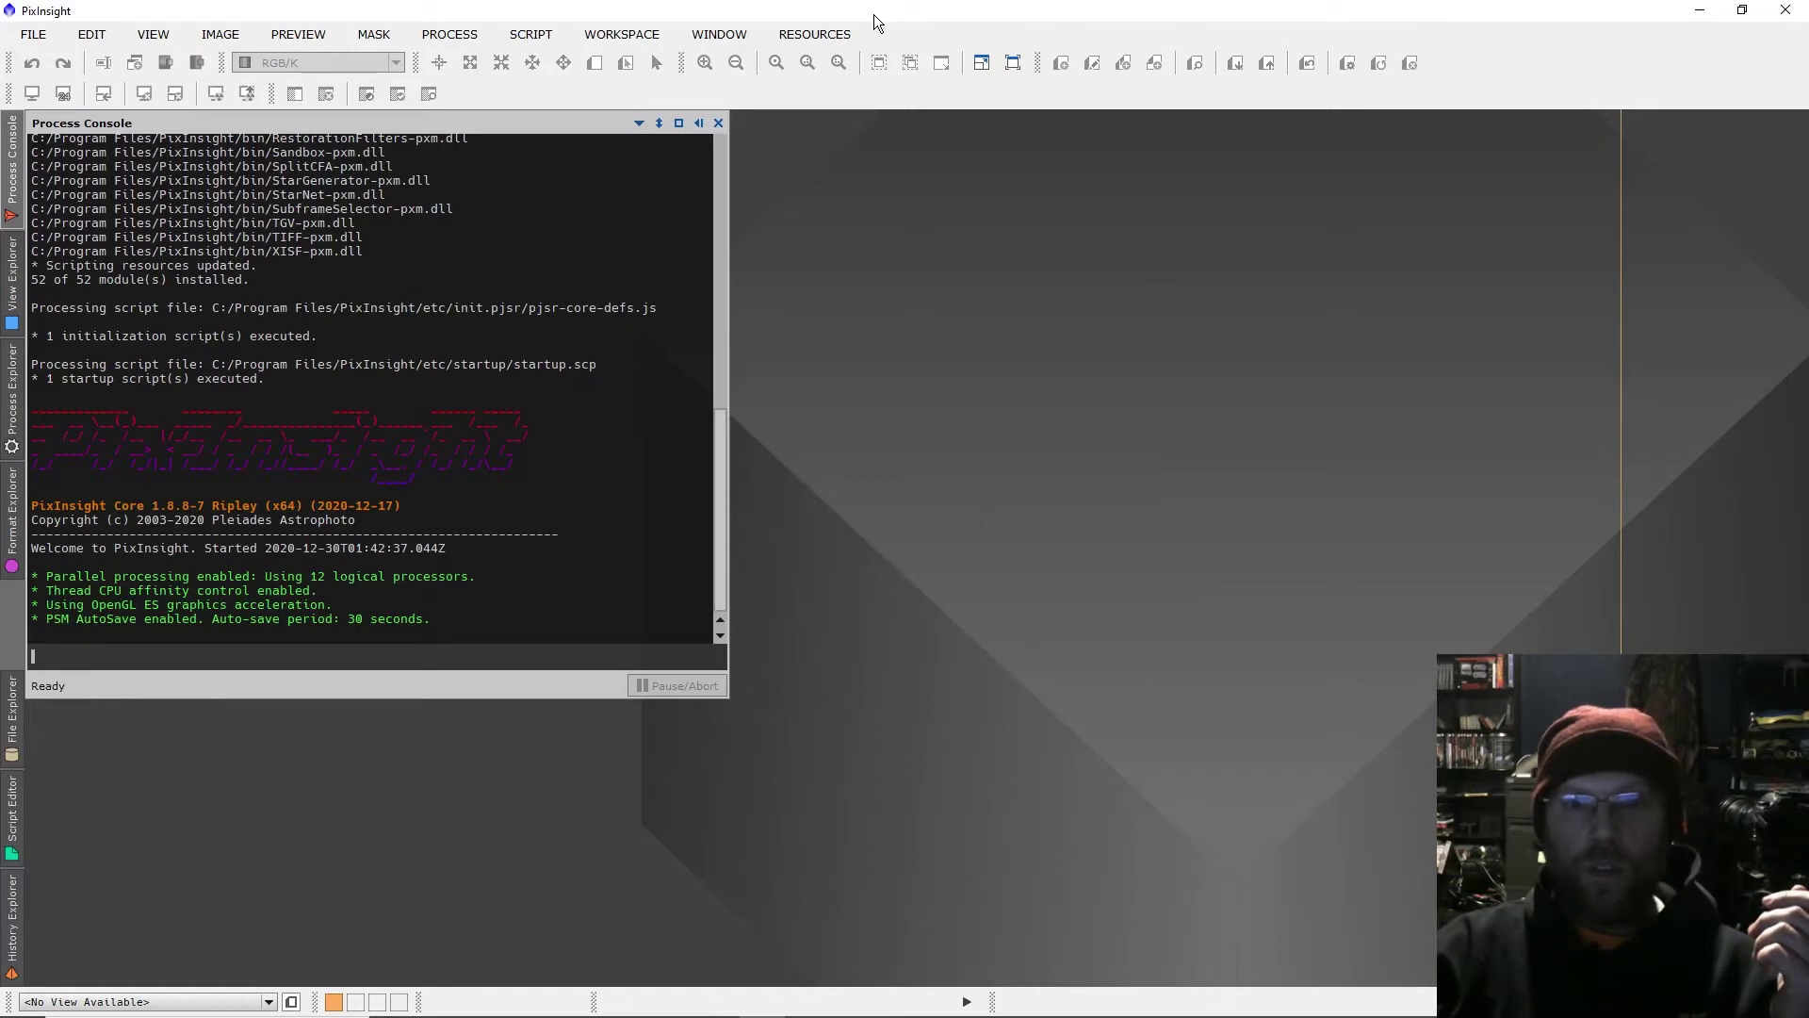
Open Autosave.tif from the 'longer' folder in PixInsight.
left_click(43, 38)
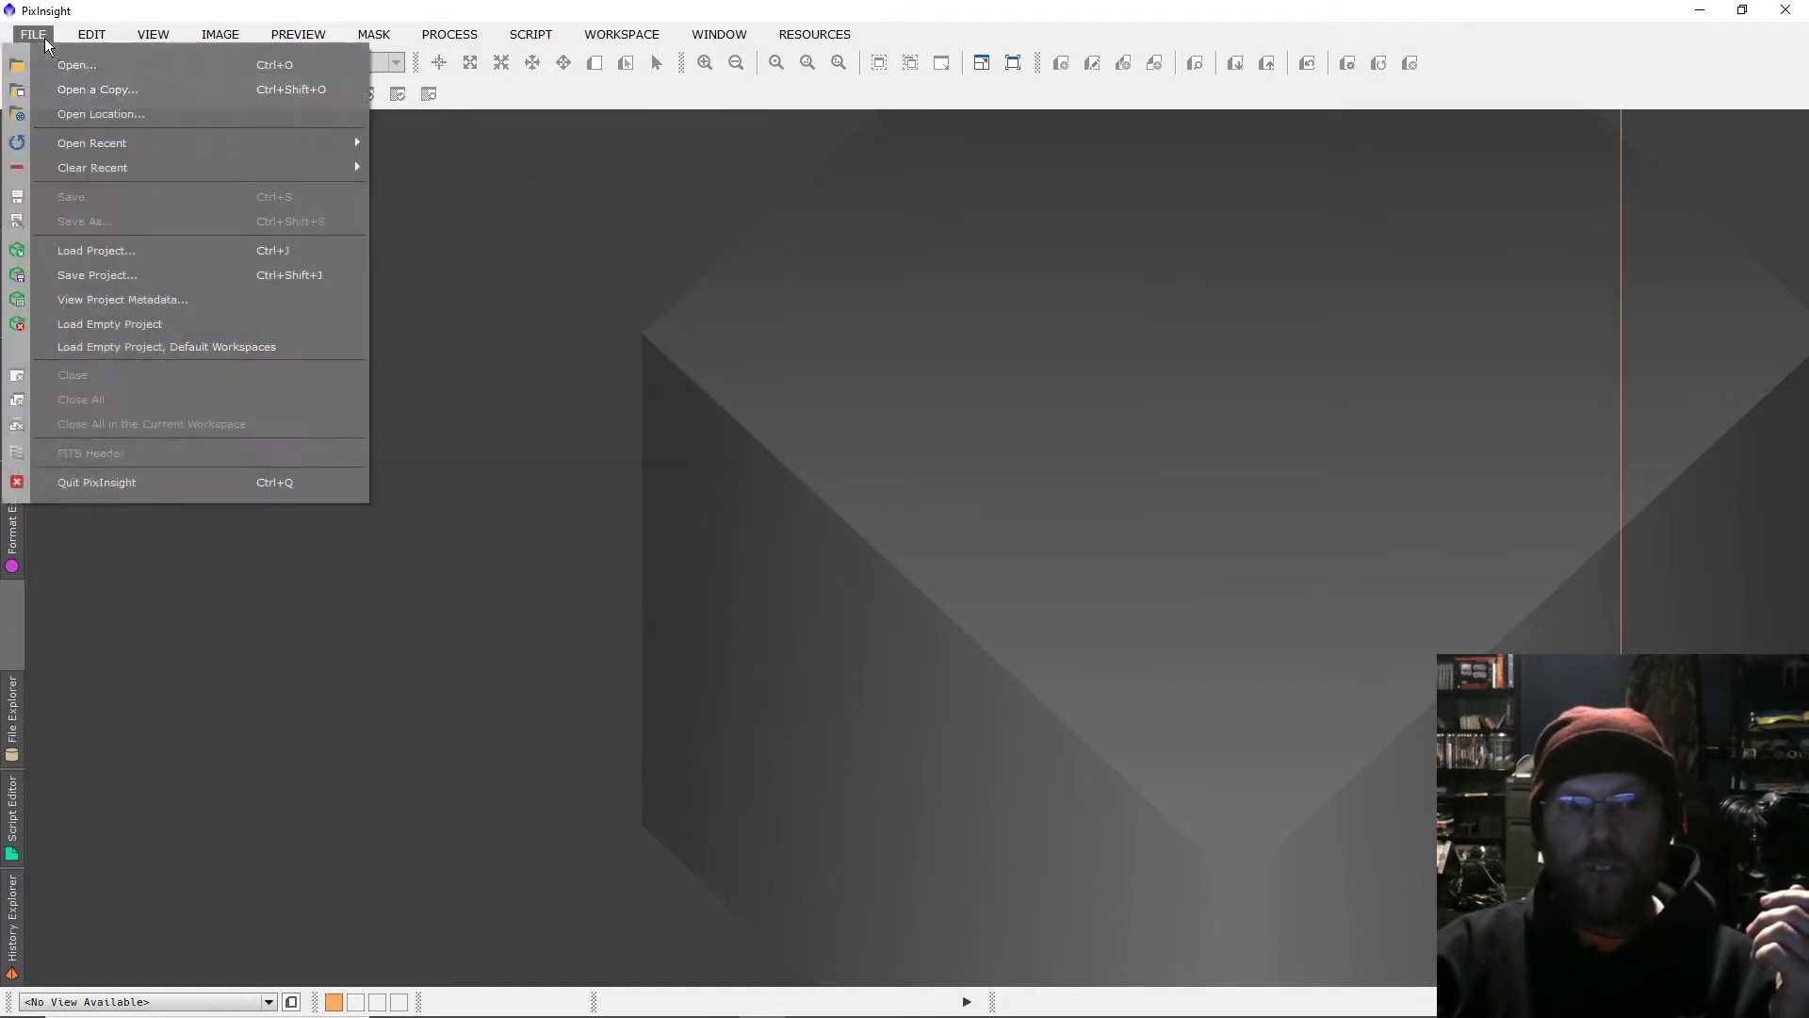
left_click(43, 38)
left_click(43, 38)
left_click(57, 64)
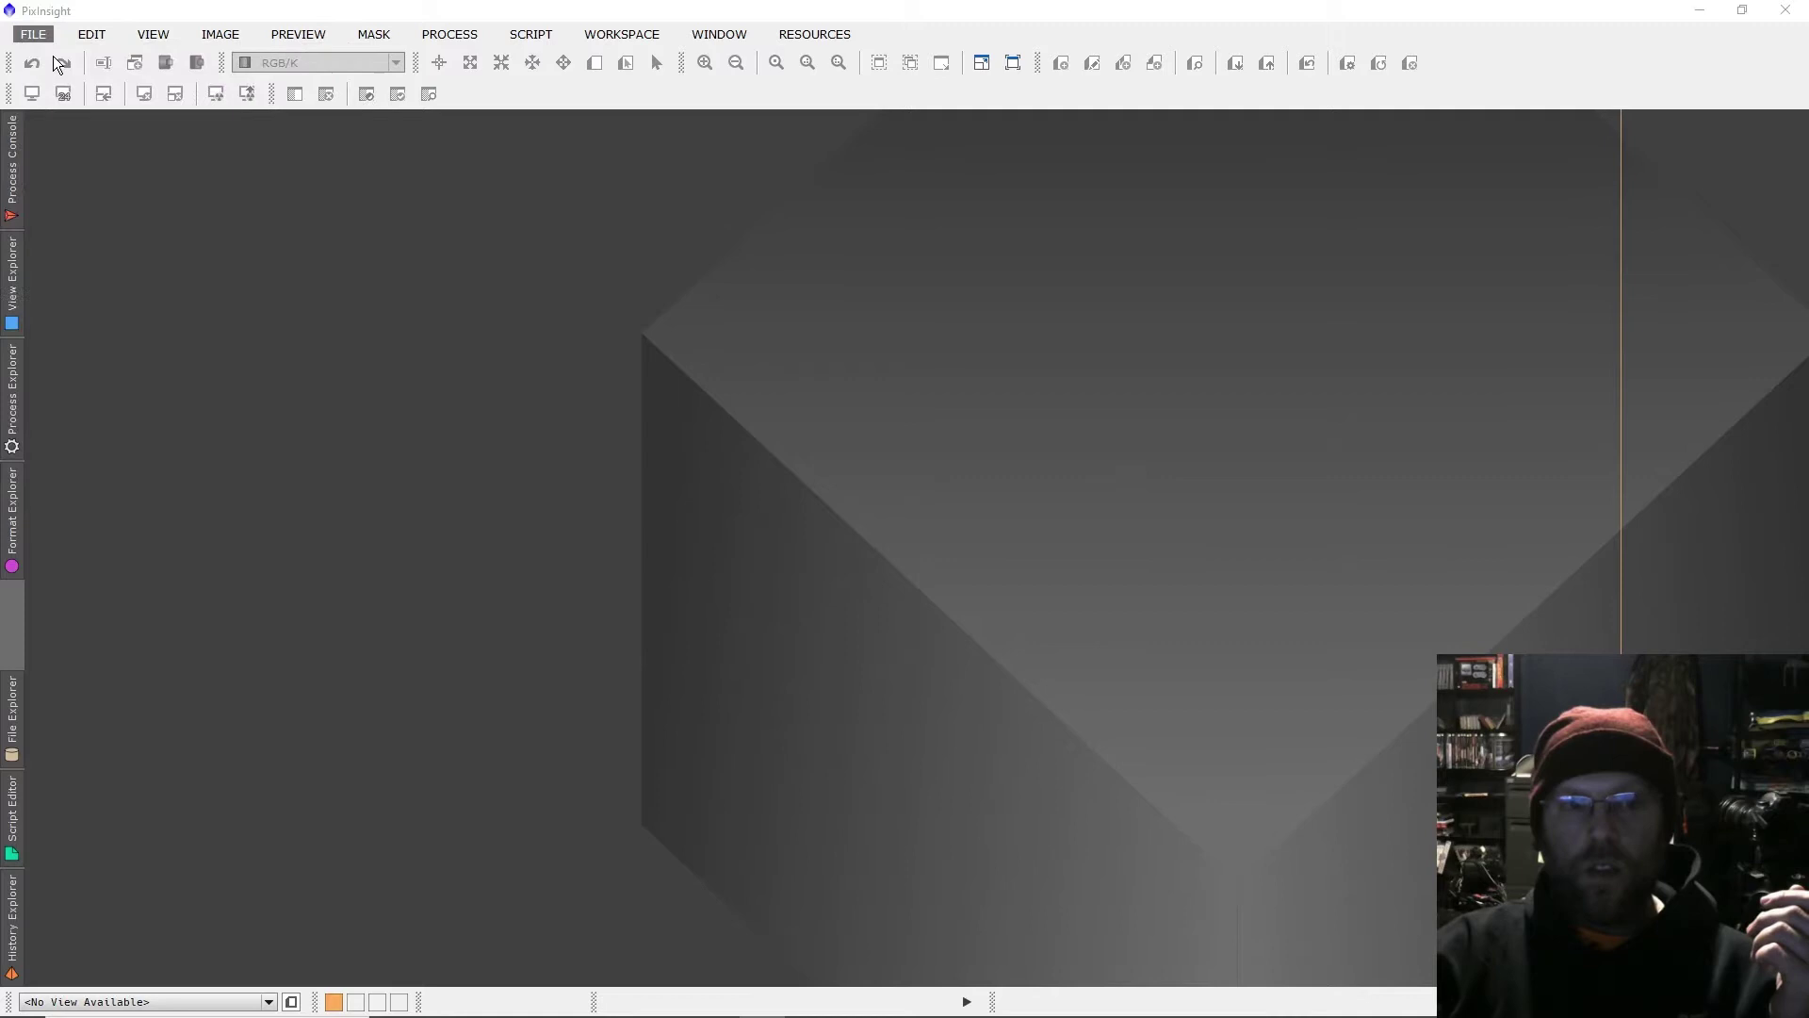
scroll(352, 276, "down", 3)
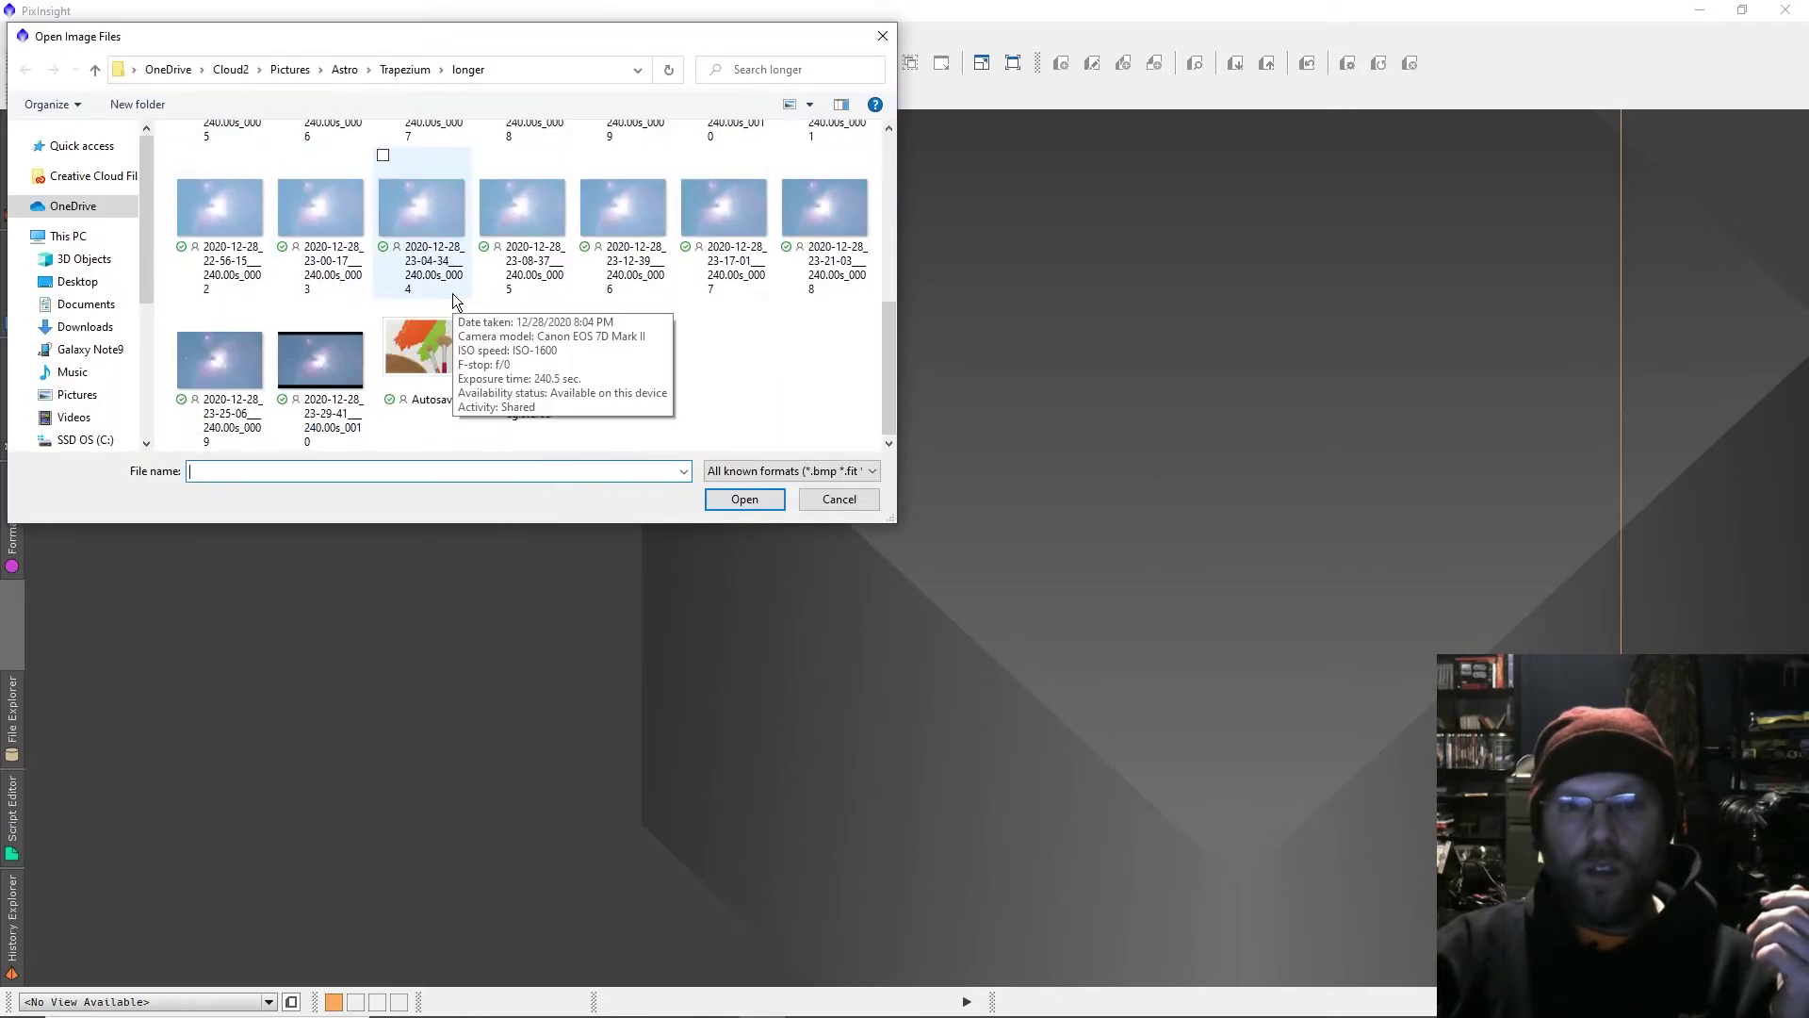
double_click(427, 383)
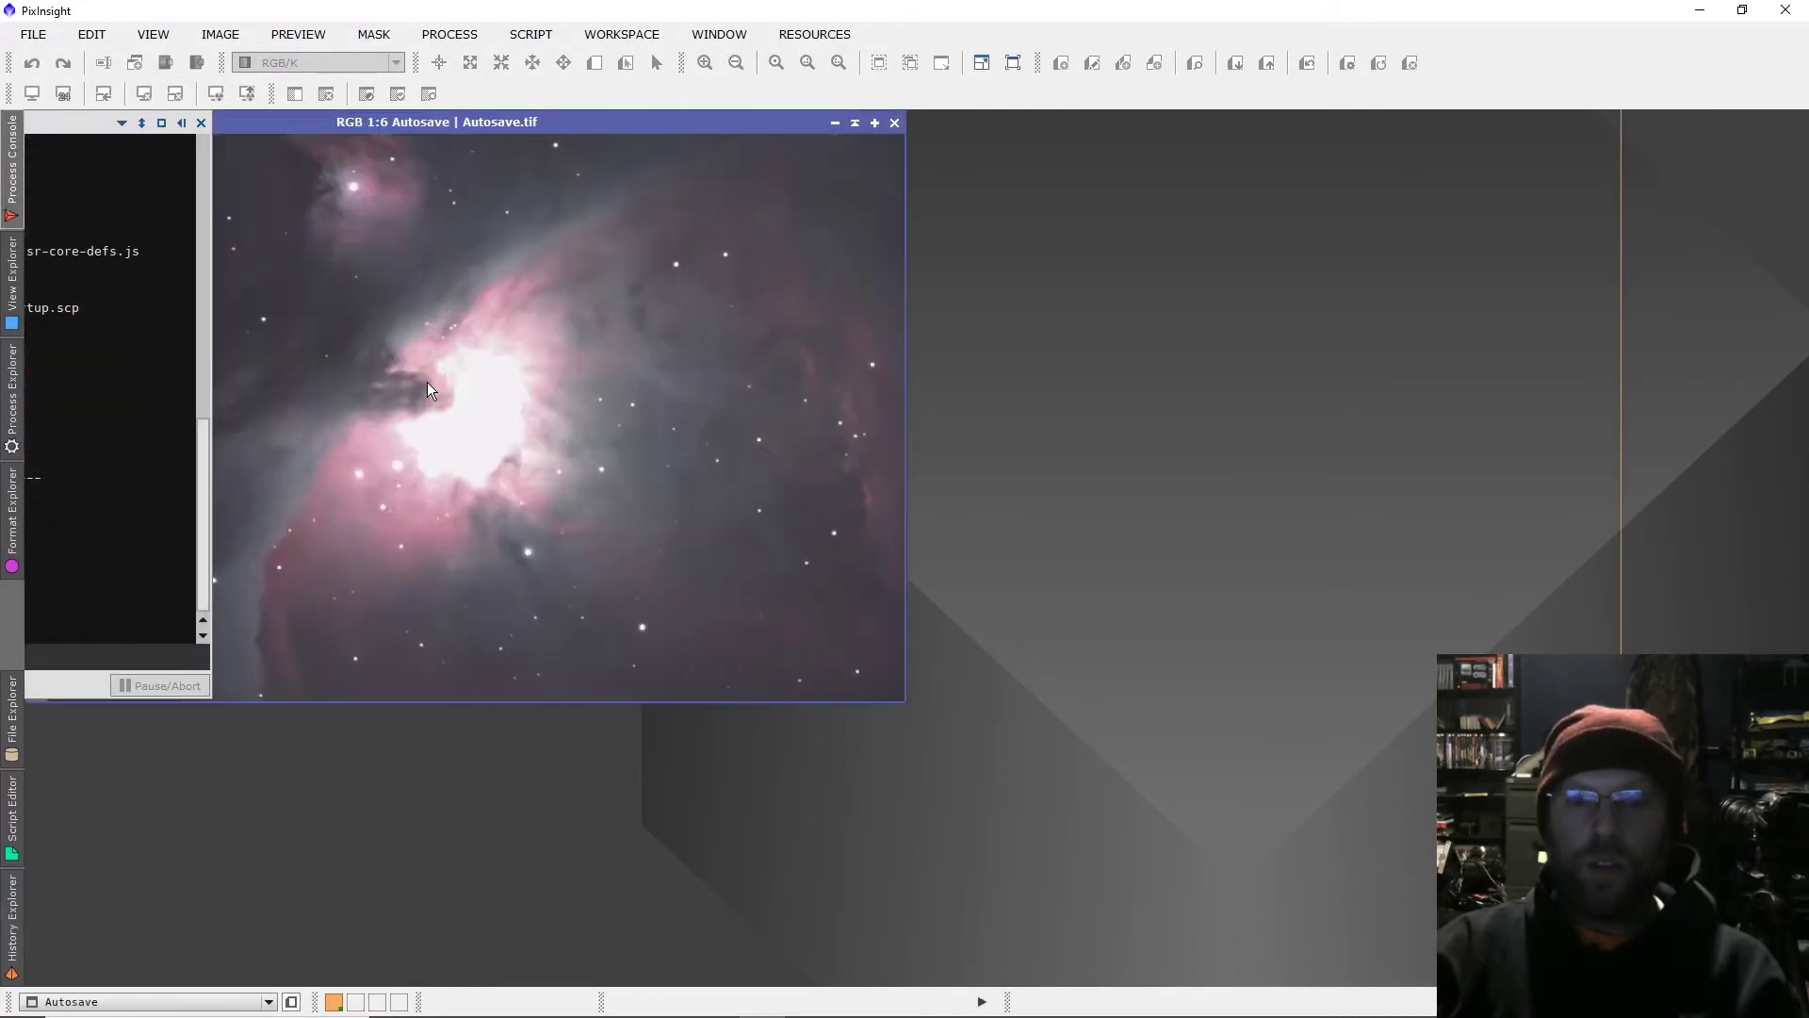
Open the second Autosave.tif from the Trapezium folder.
left_click(33, 34)
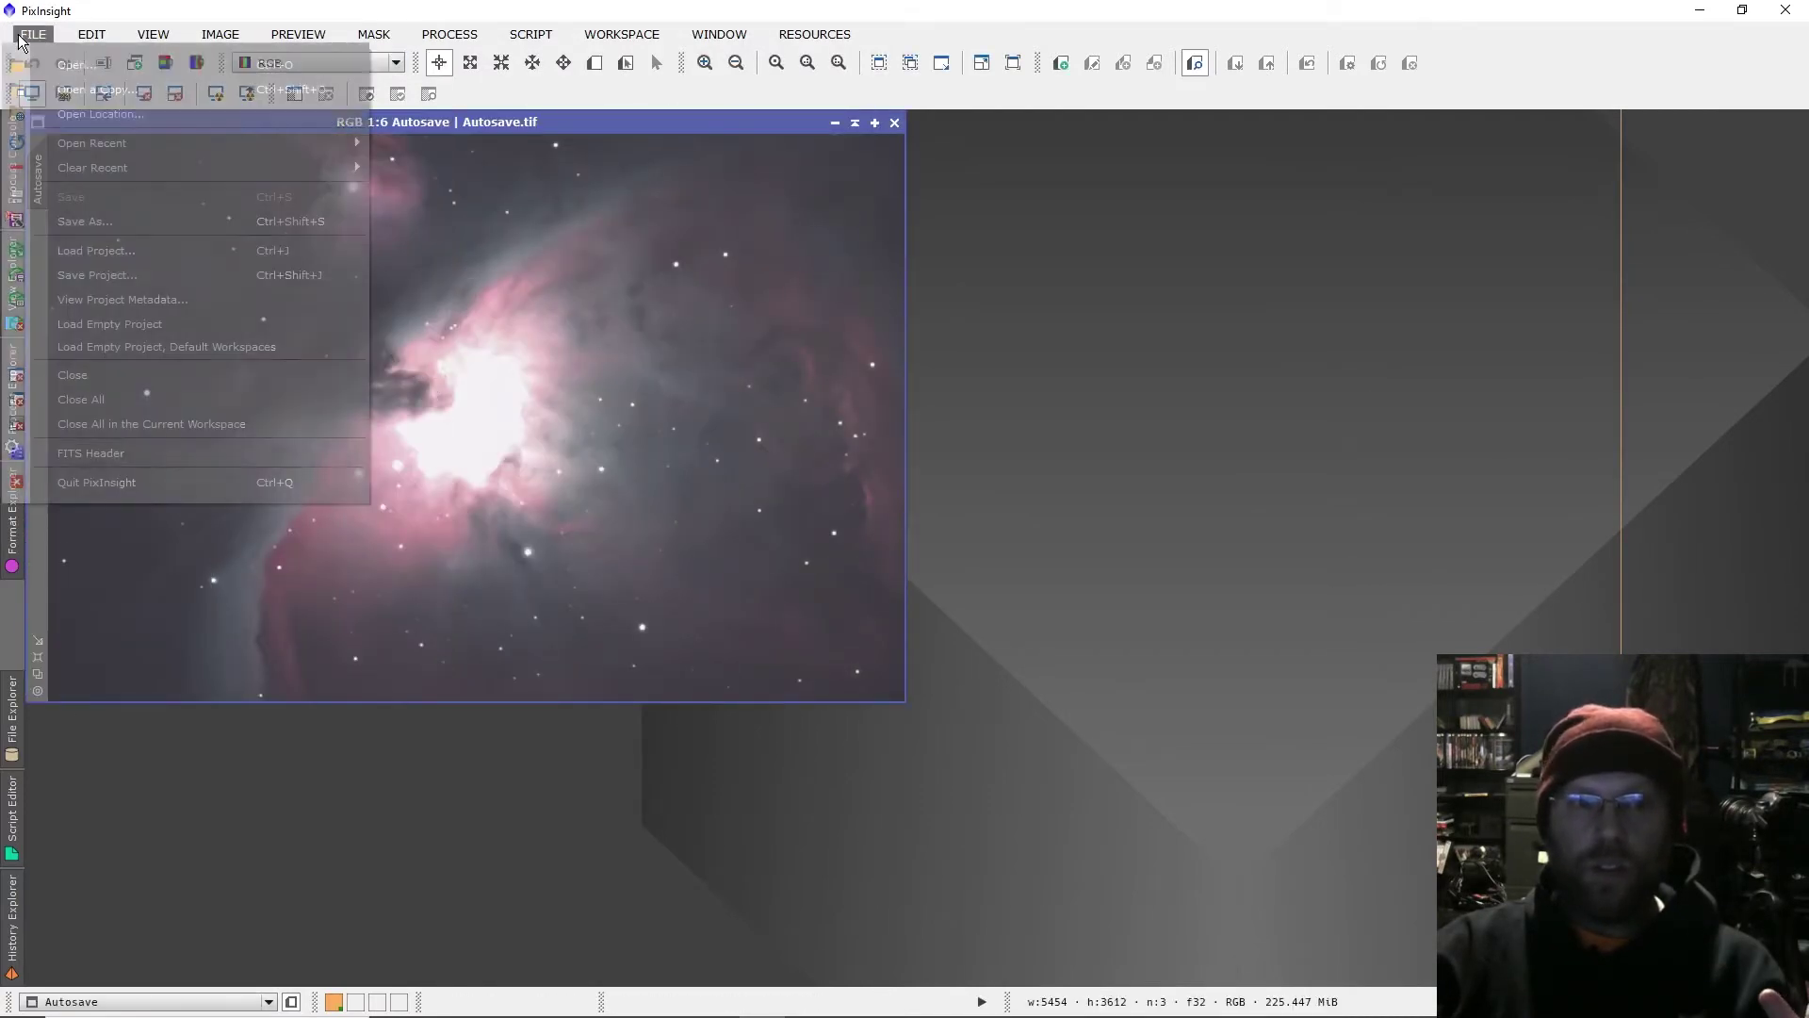
left_click(54, 66)
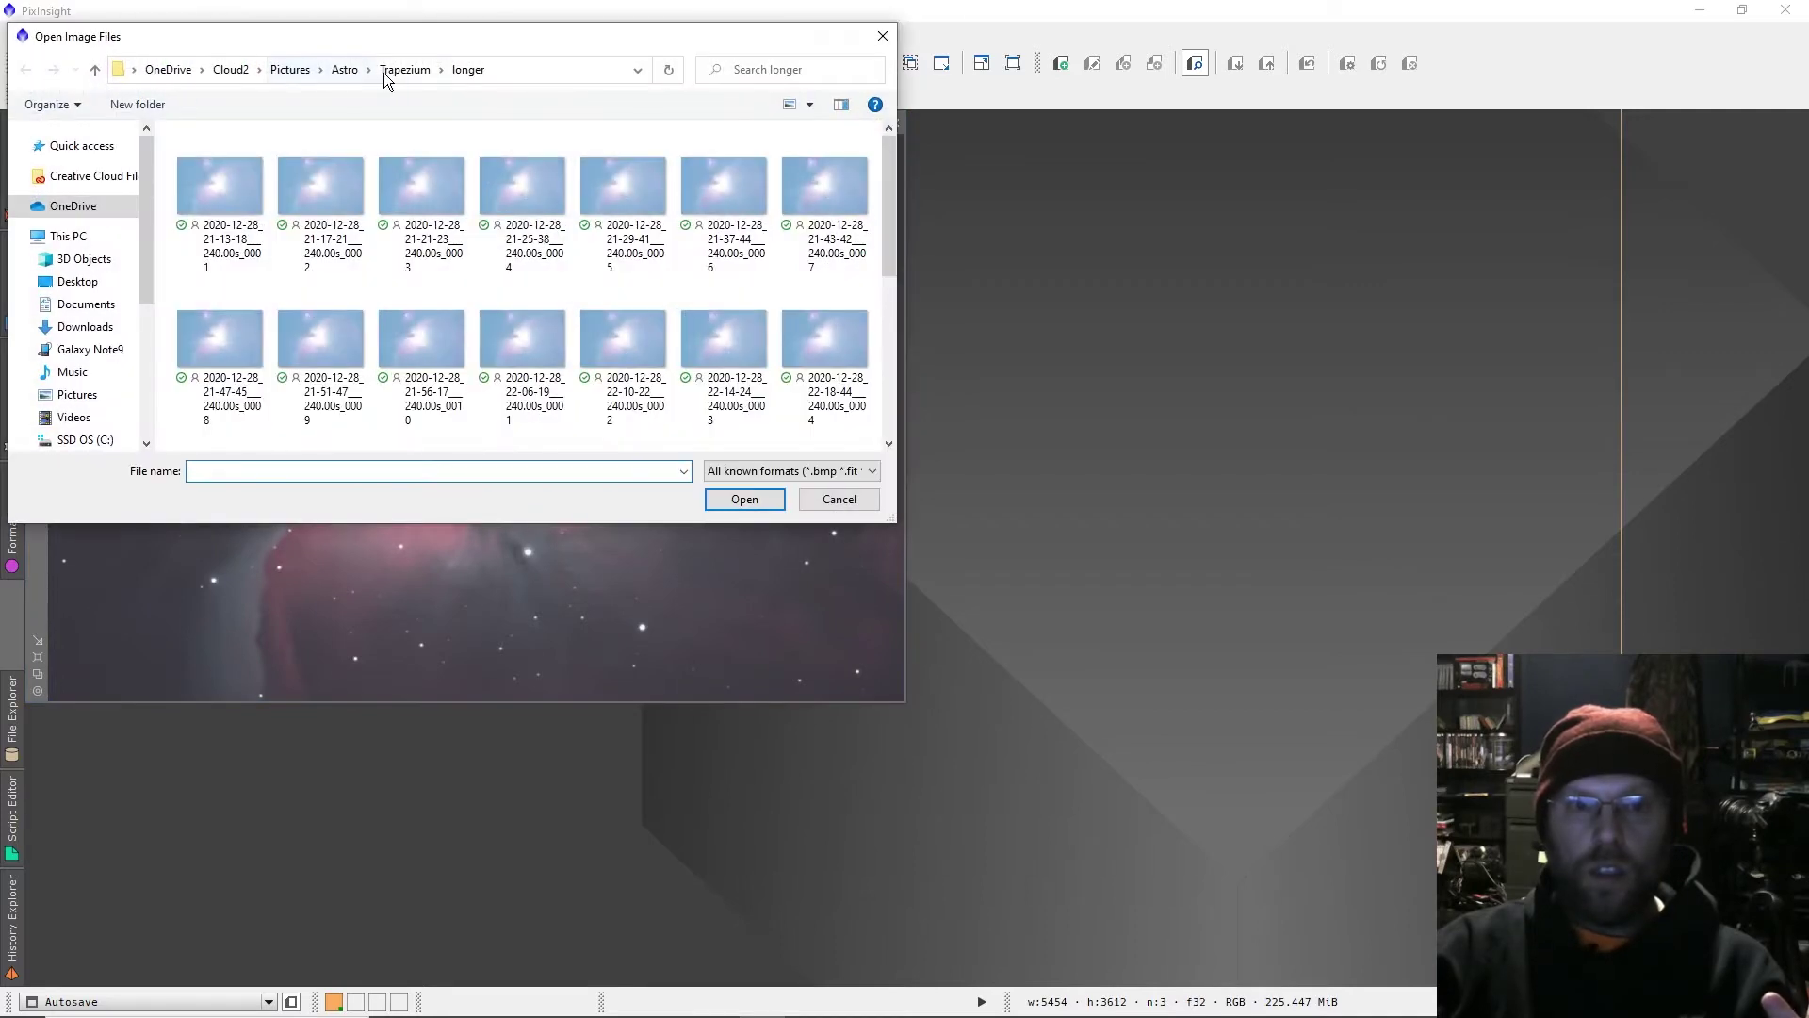
left_click(390, 74)
scroll(616, 381, "down", 5)
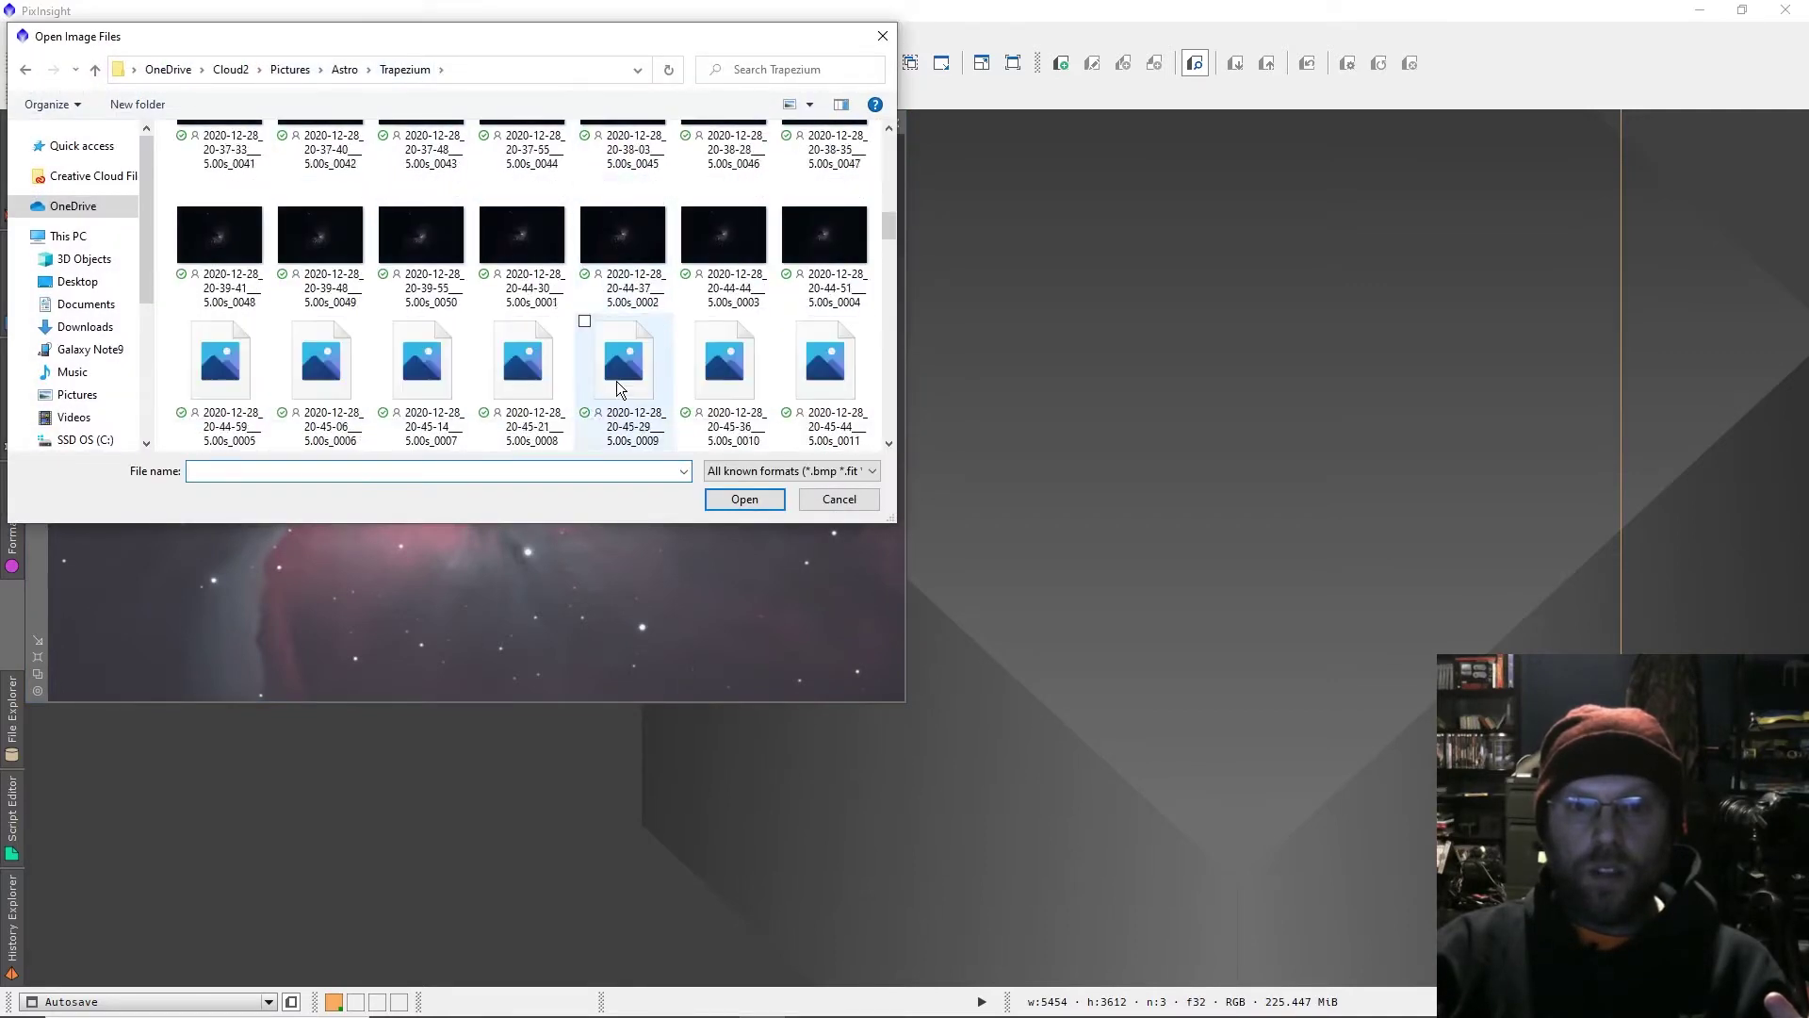
scroll(650, 390, "down", 5)
left_click_drag(885, 287, 885, 439)
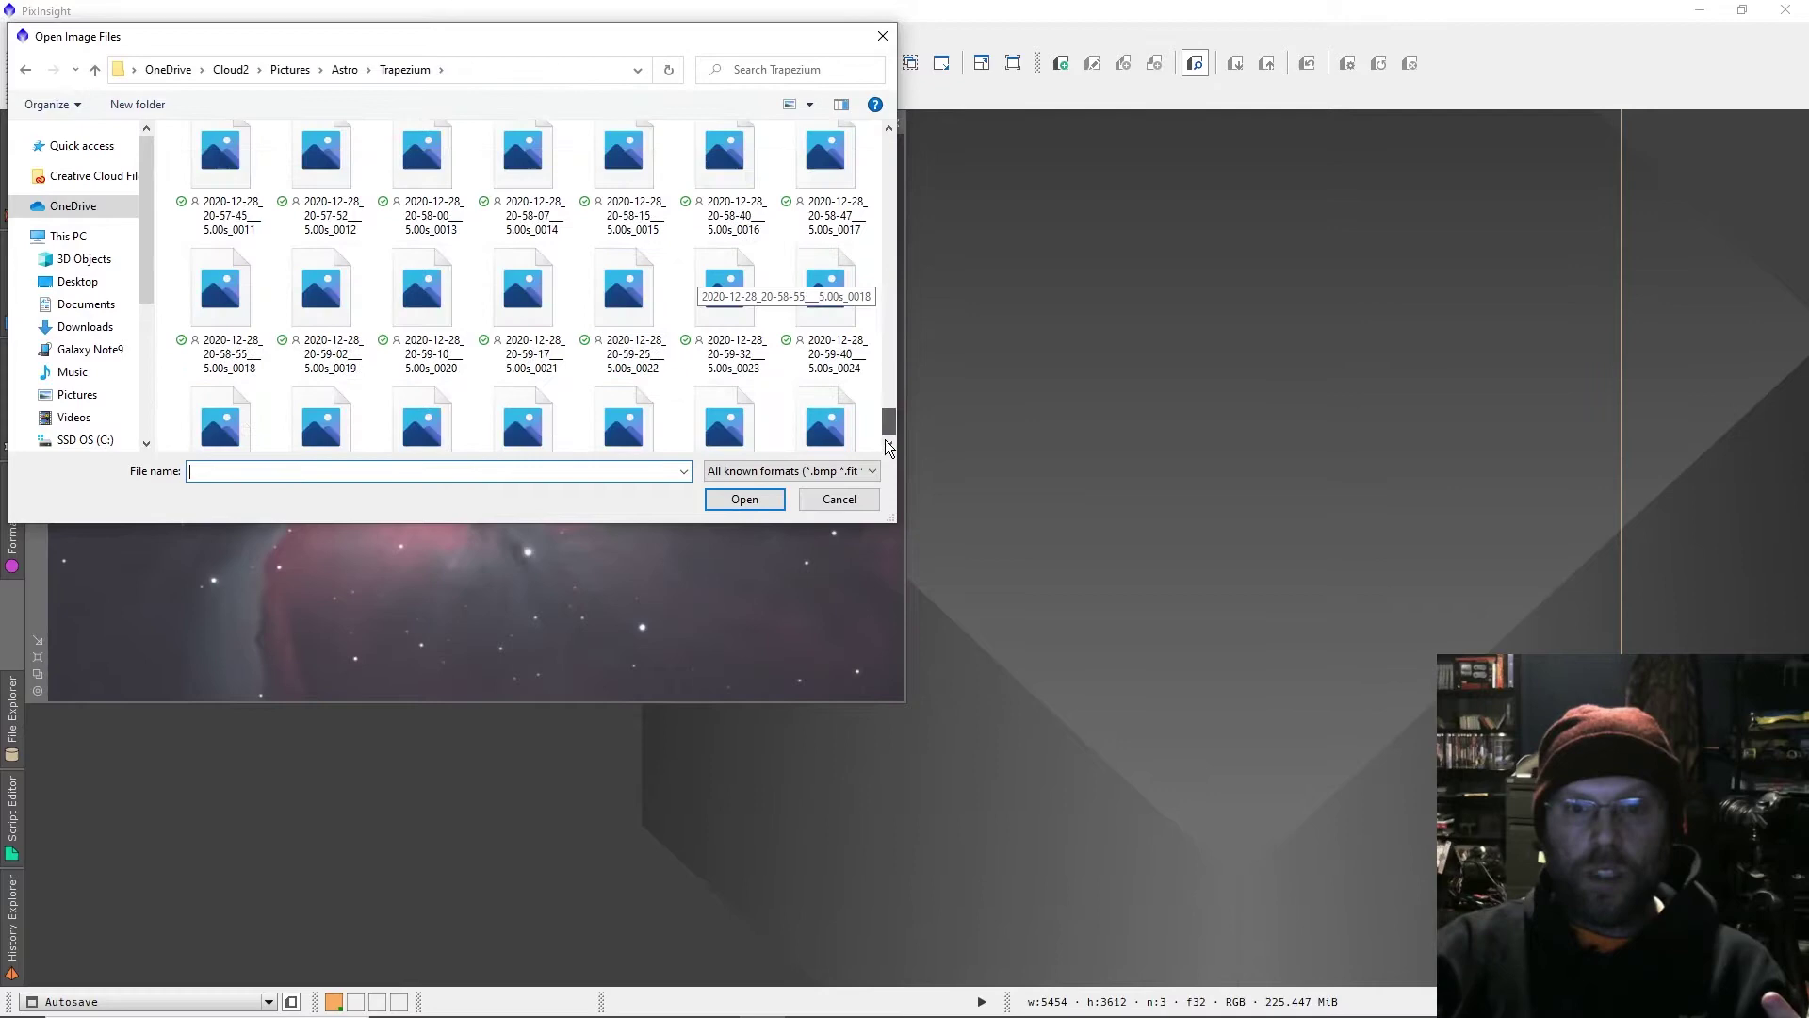
double_click(422, 375)
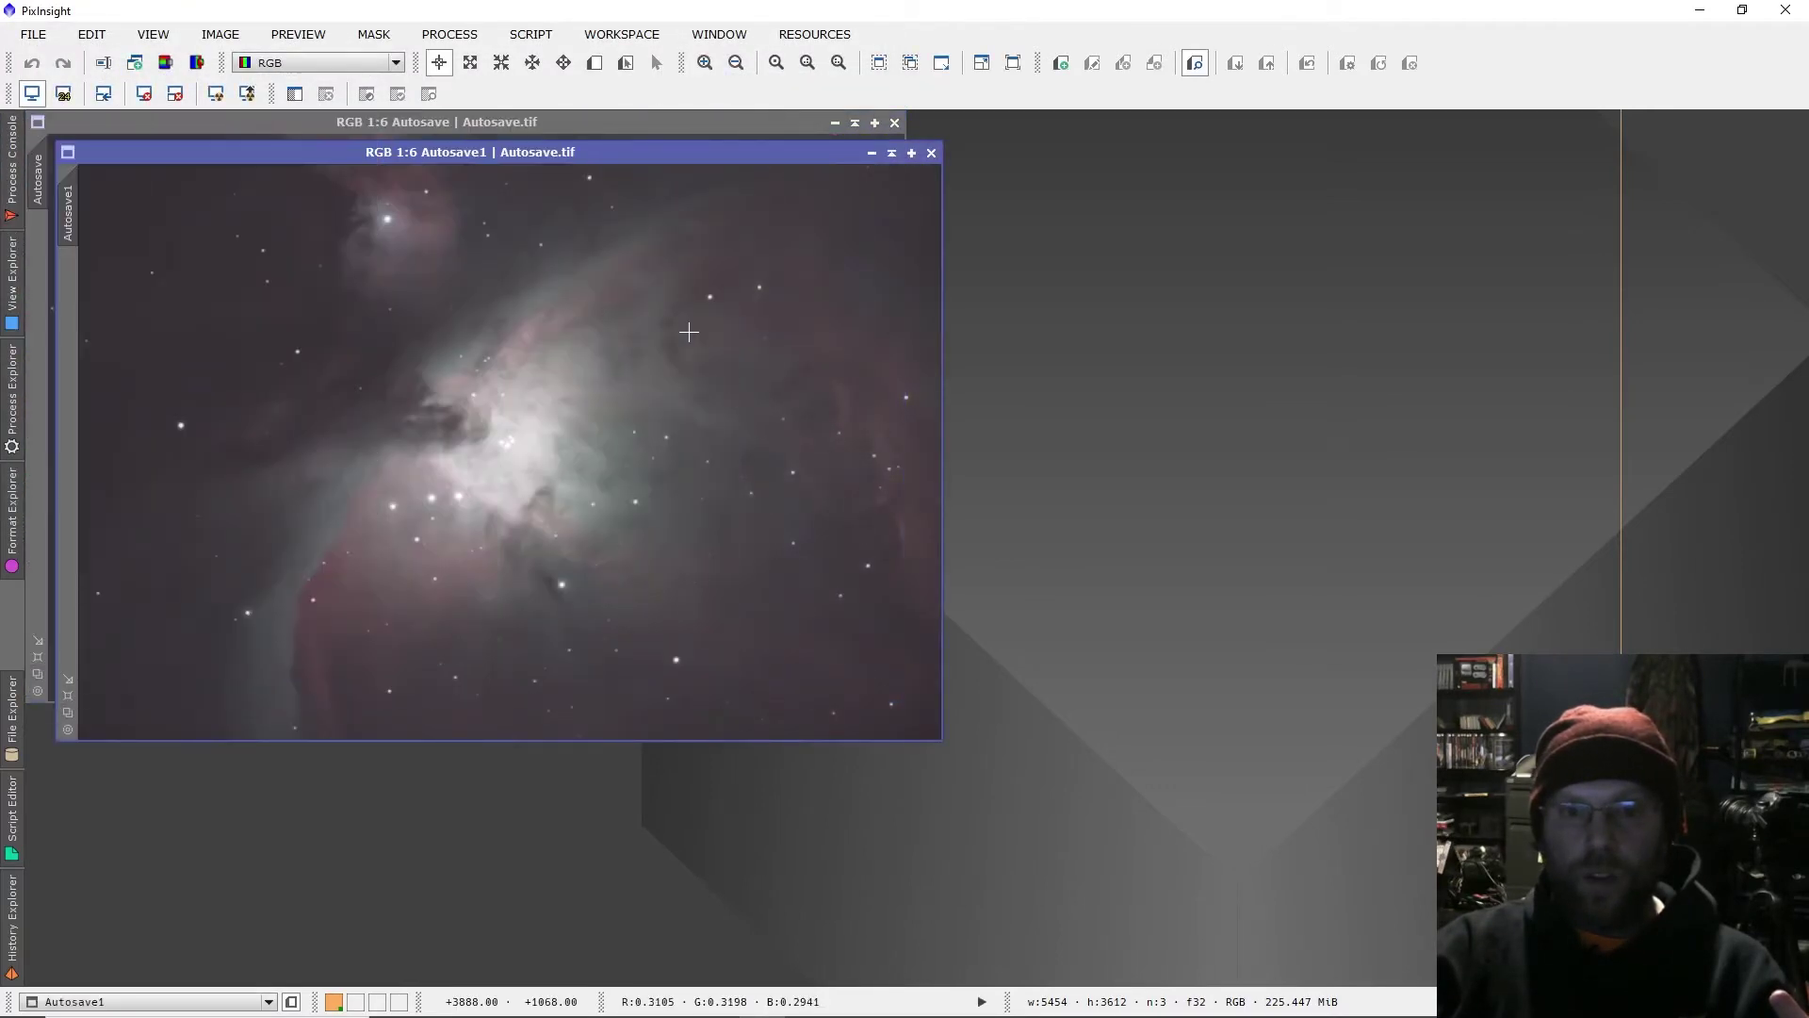
Place the second Autosave image to the right of the first for comparison.
left_click_drag(545, 155, 1254, 190)
scroll(1227, 486, "up", 4)
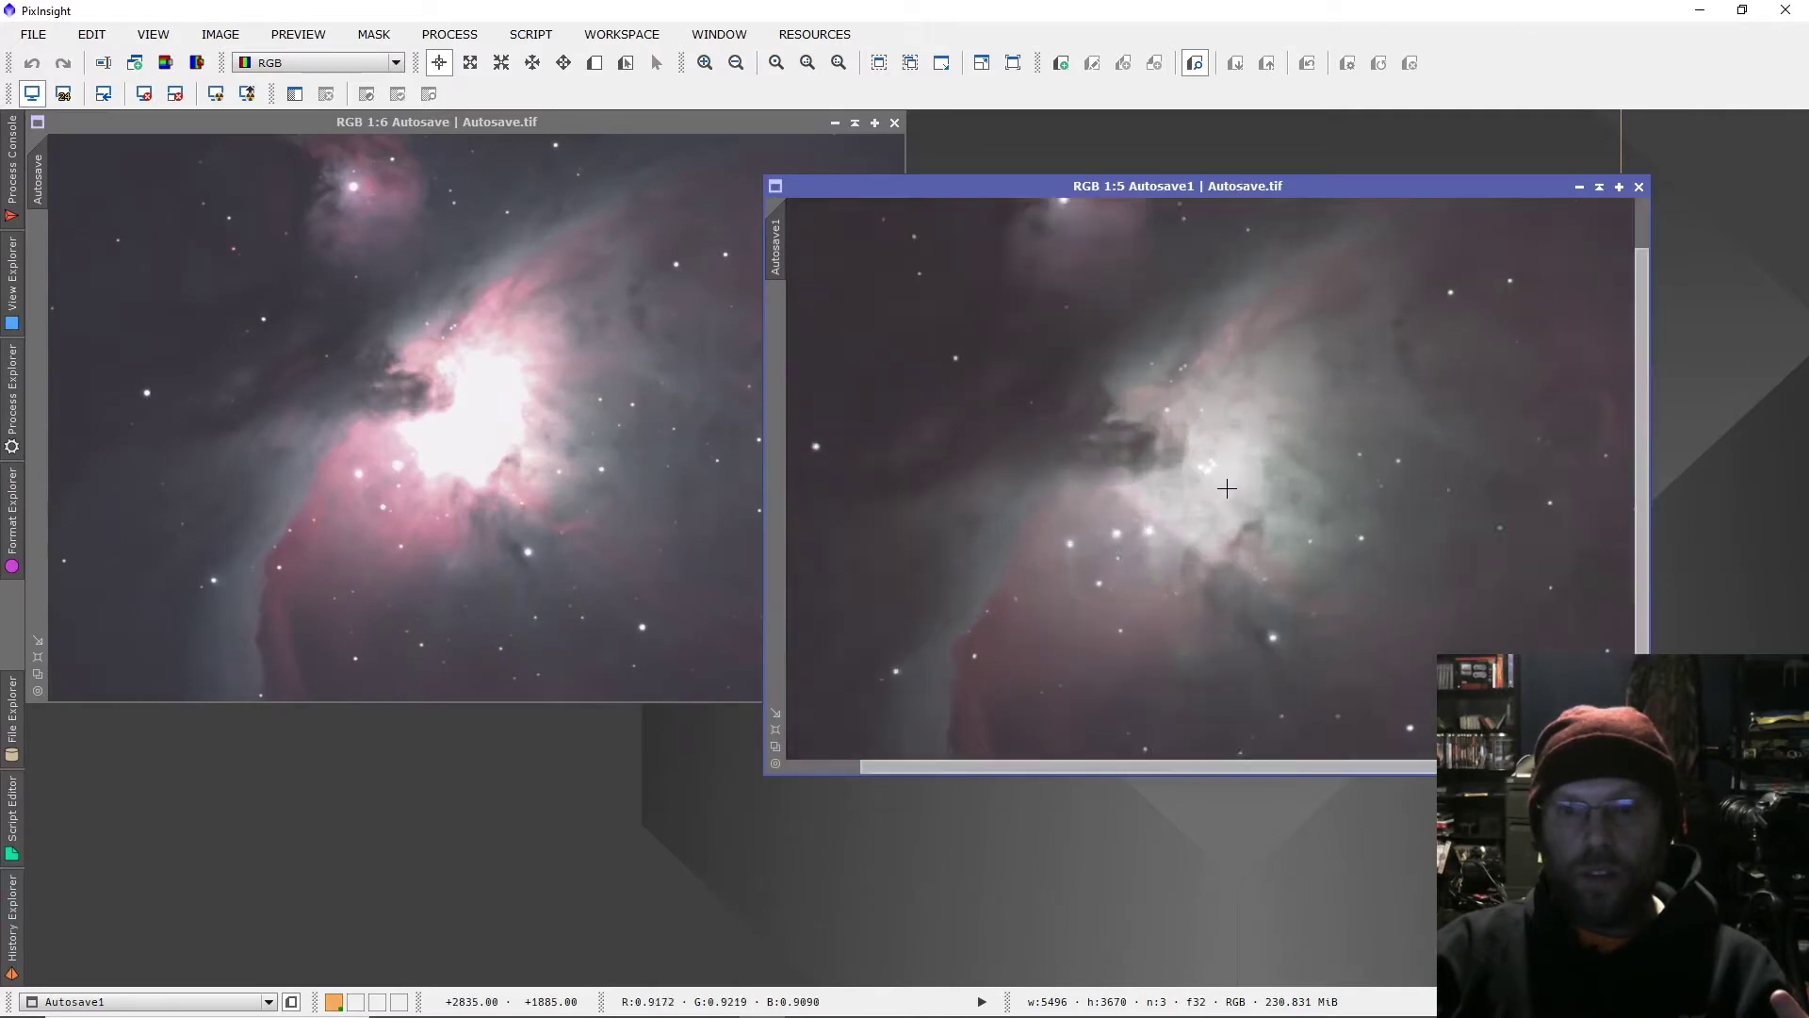
scroll(1225, 471, "up", 3)
scroll(1225, 462, "down", 2)
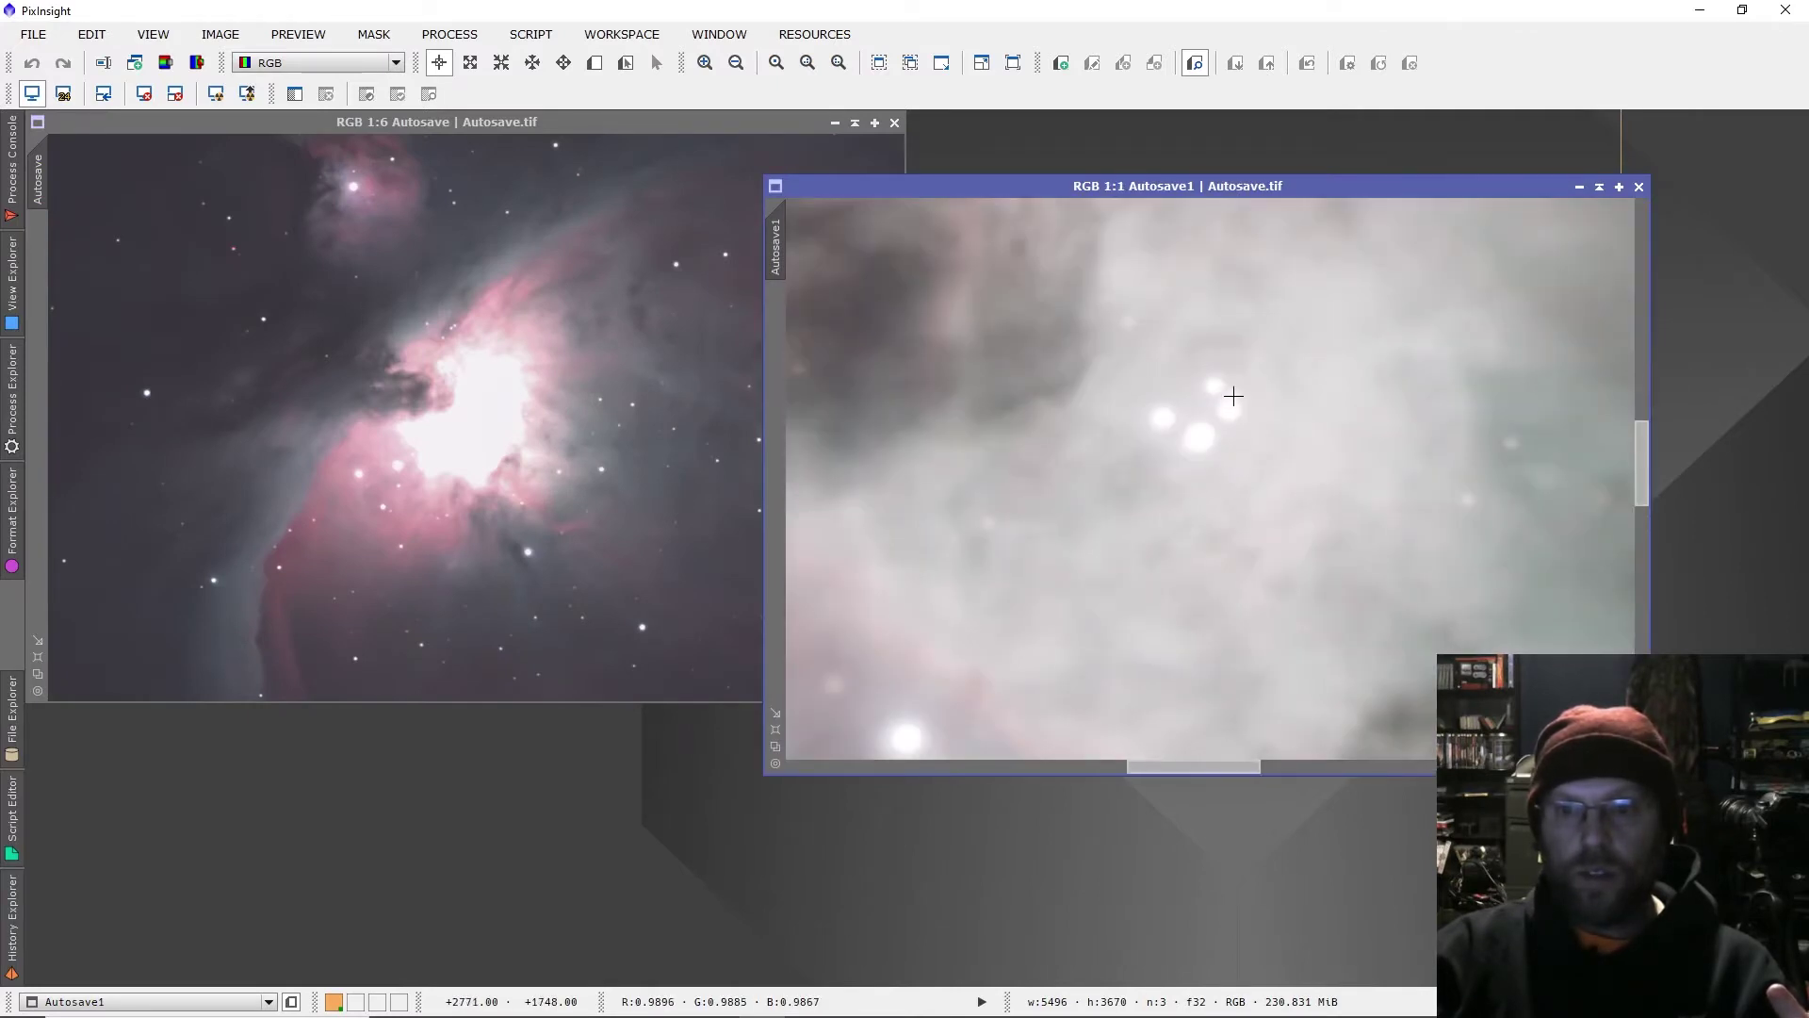
scroll(1244, 400, "up", 2)
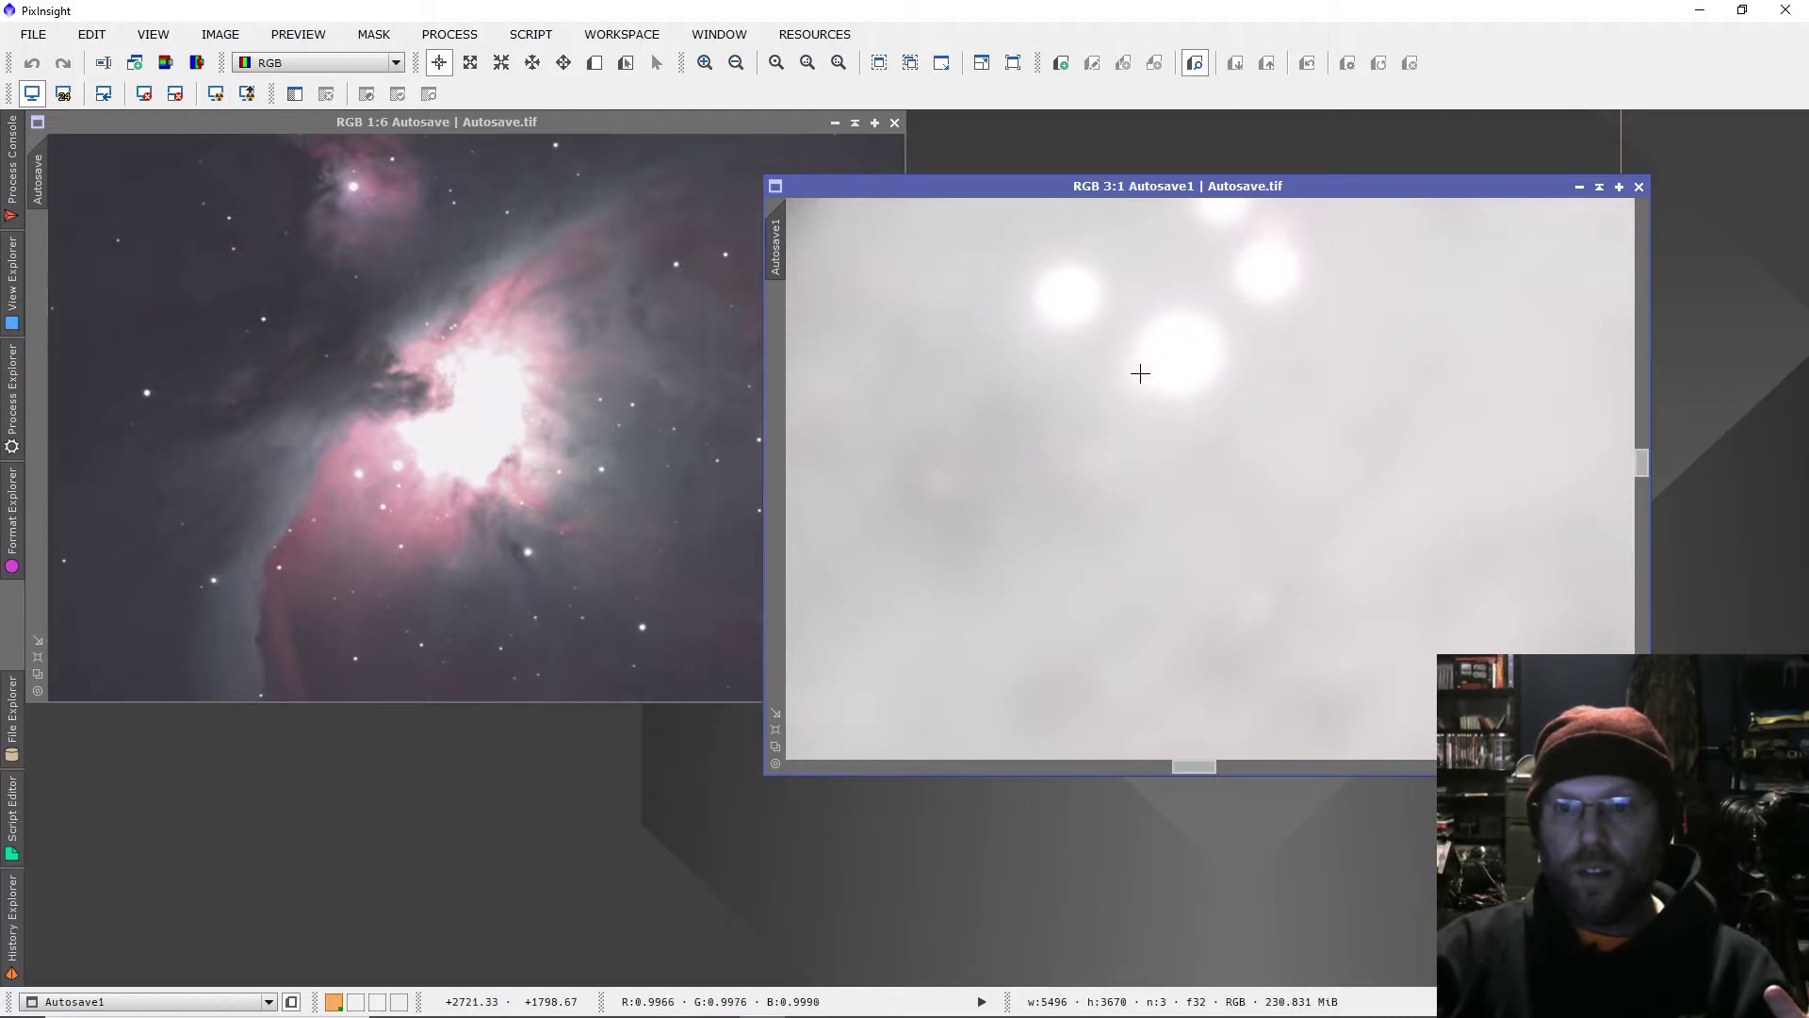
scroll(1260, 264, "down", 3)
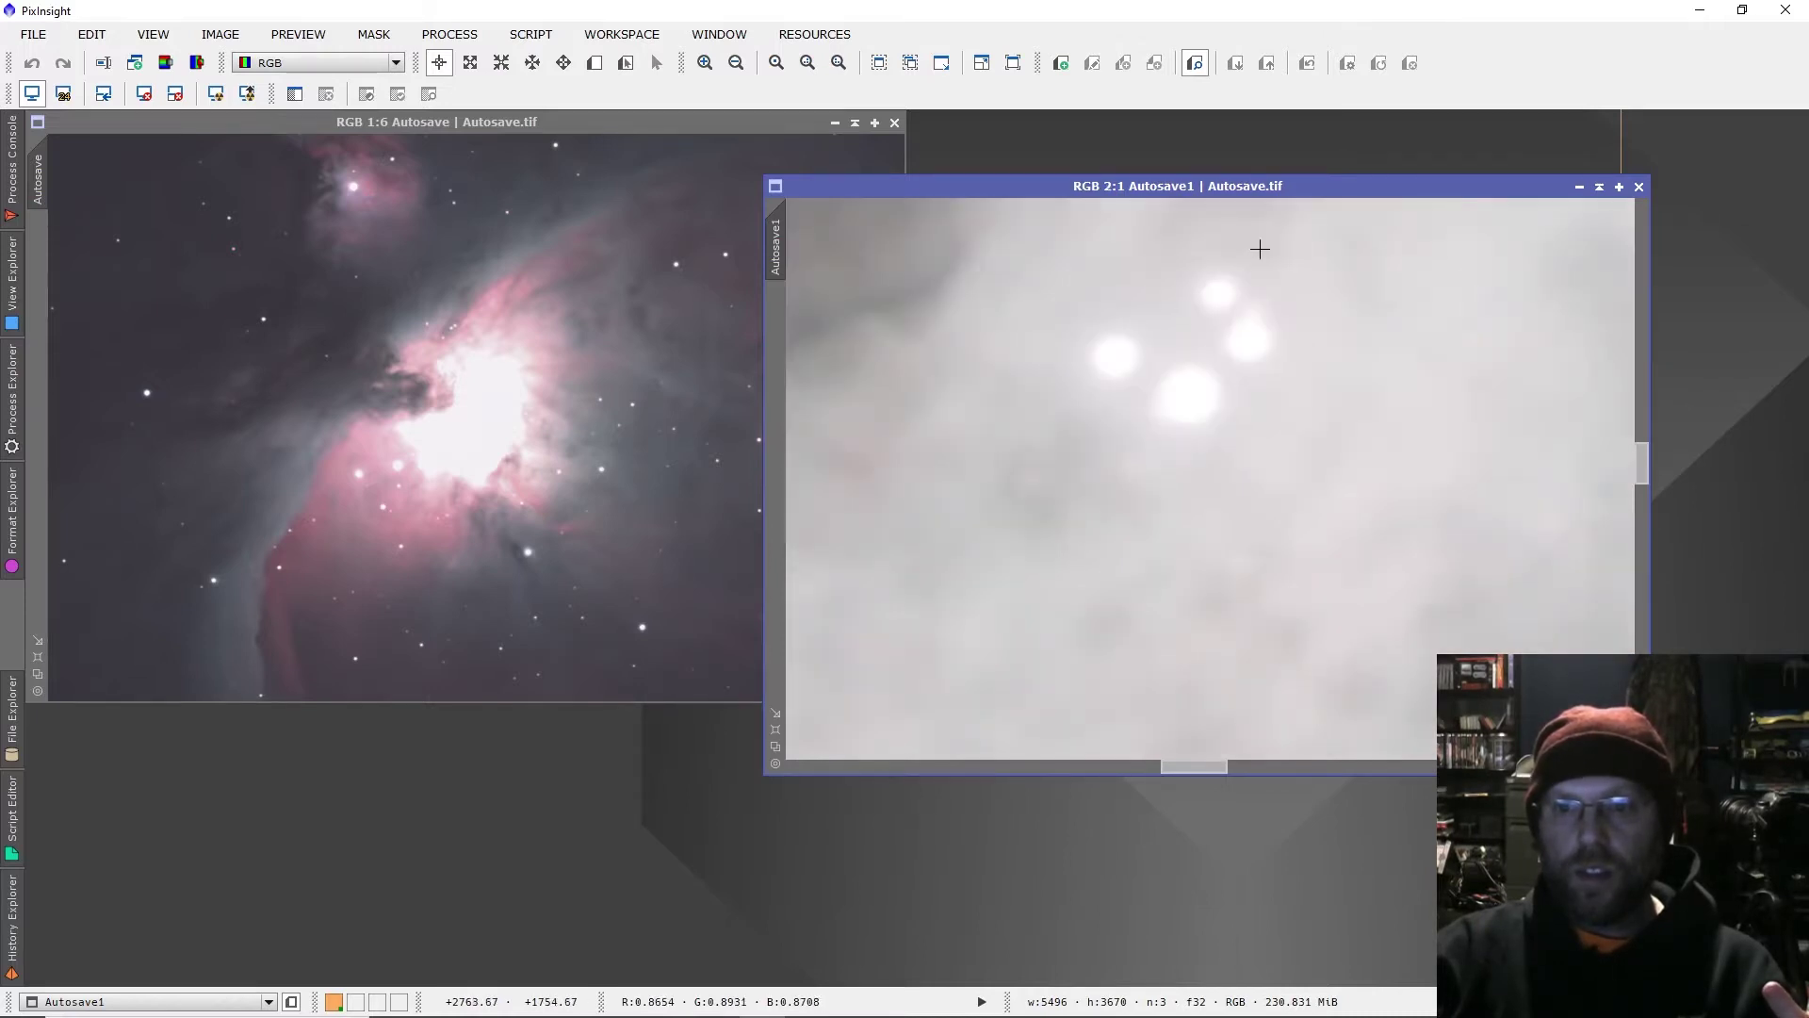
scroll(1249, 304, "down", 4)
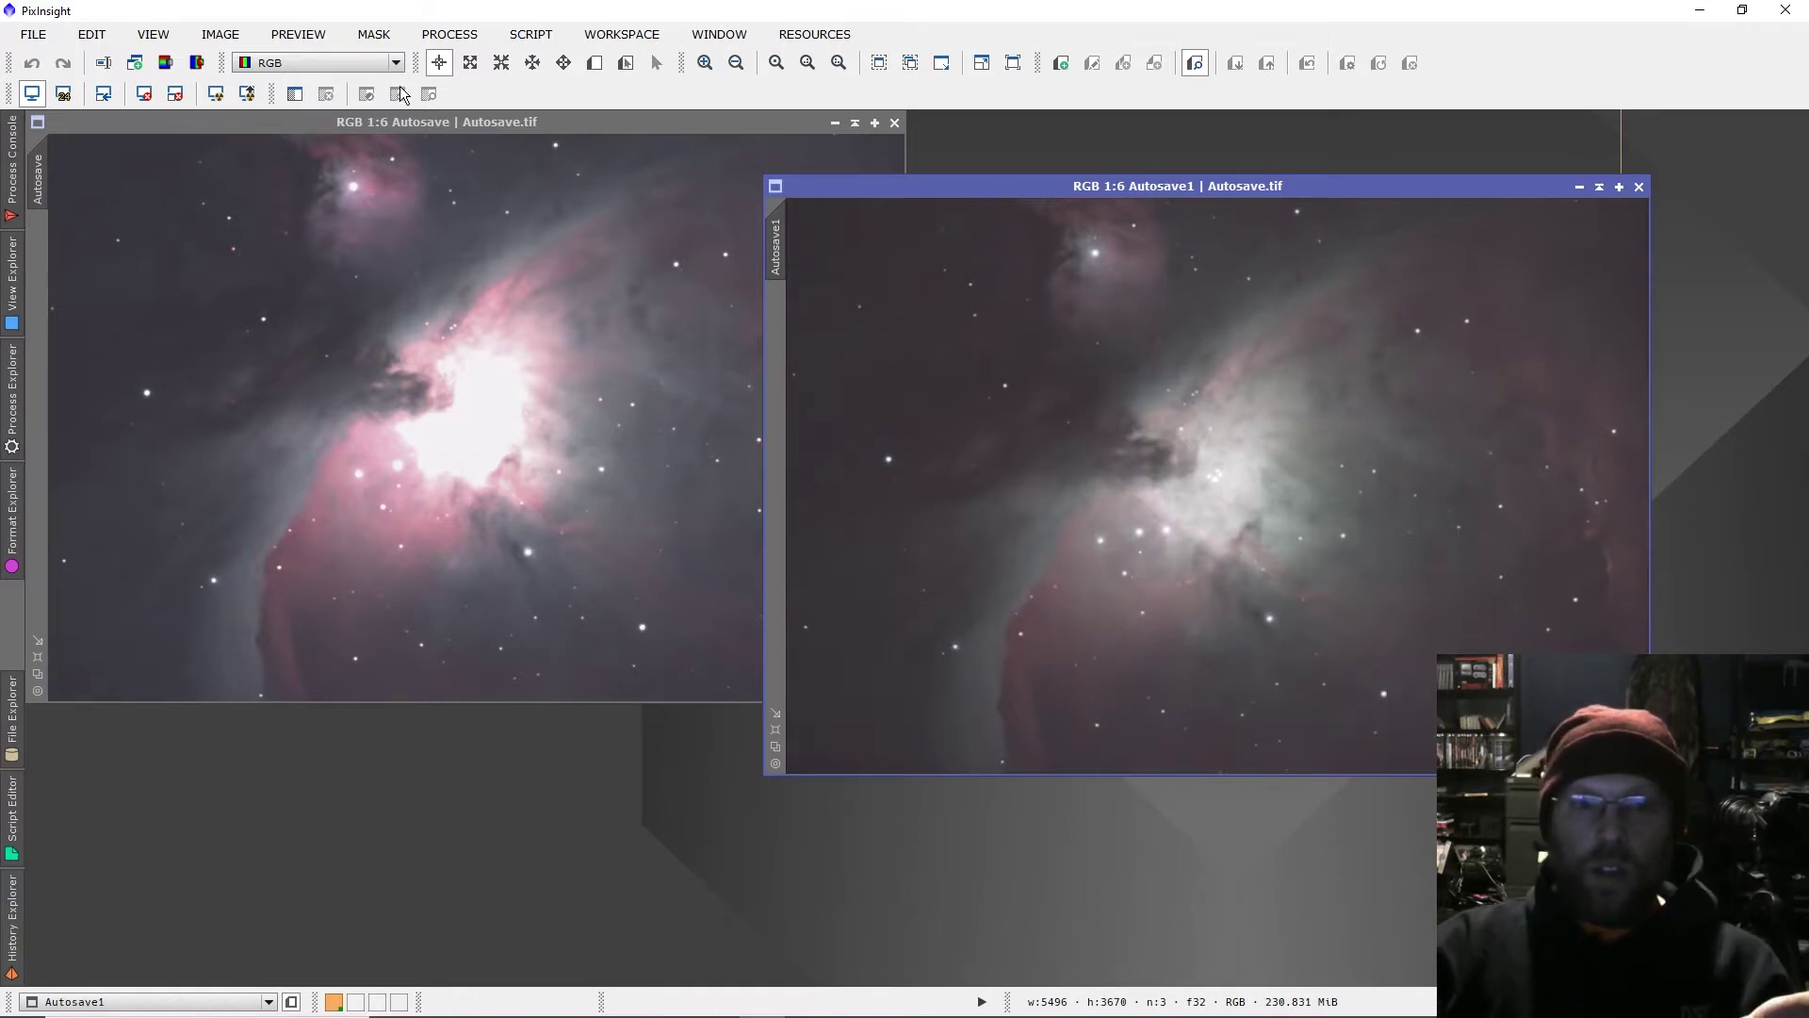
Open the ScreenTransferFunction and HistogramTransformation tools.
left_click(449, 35)
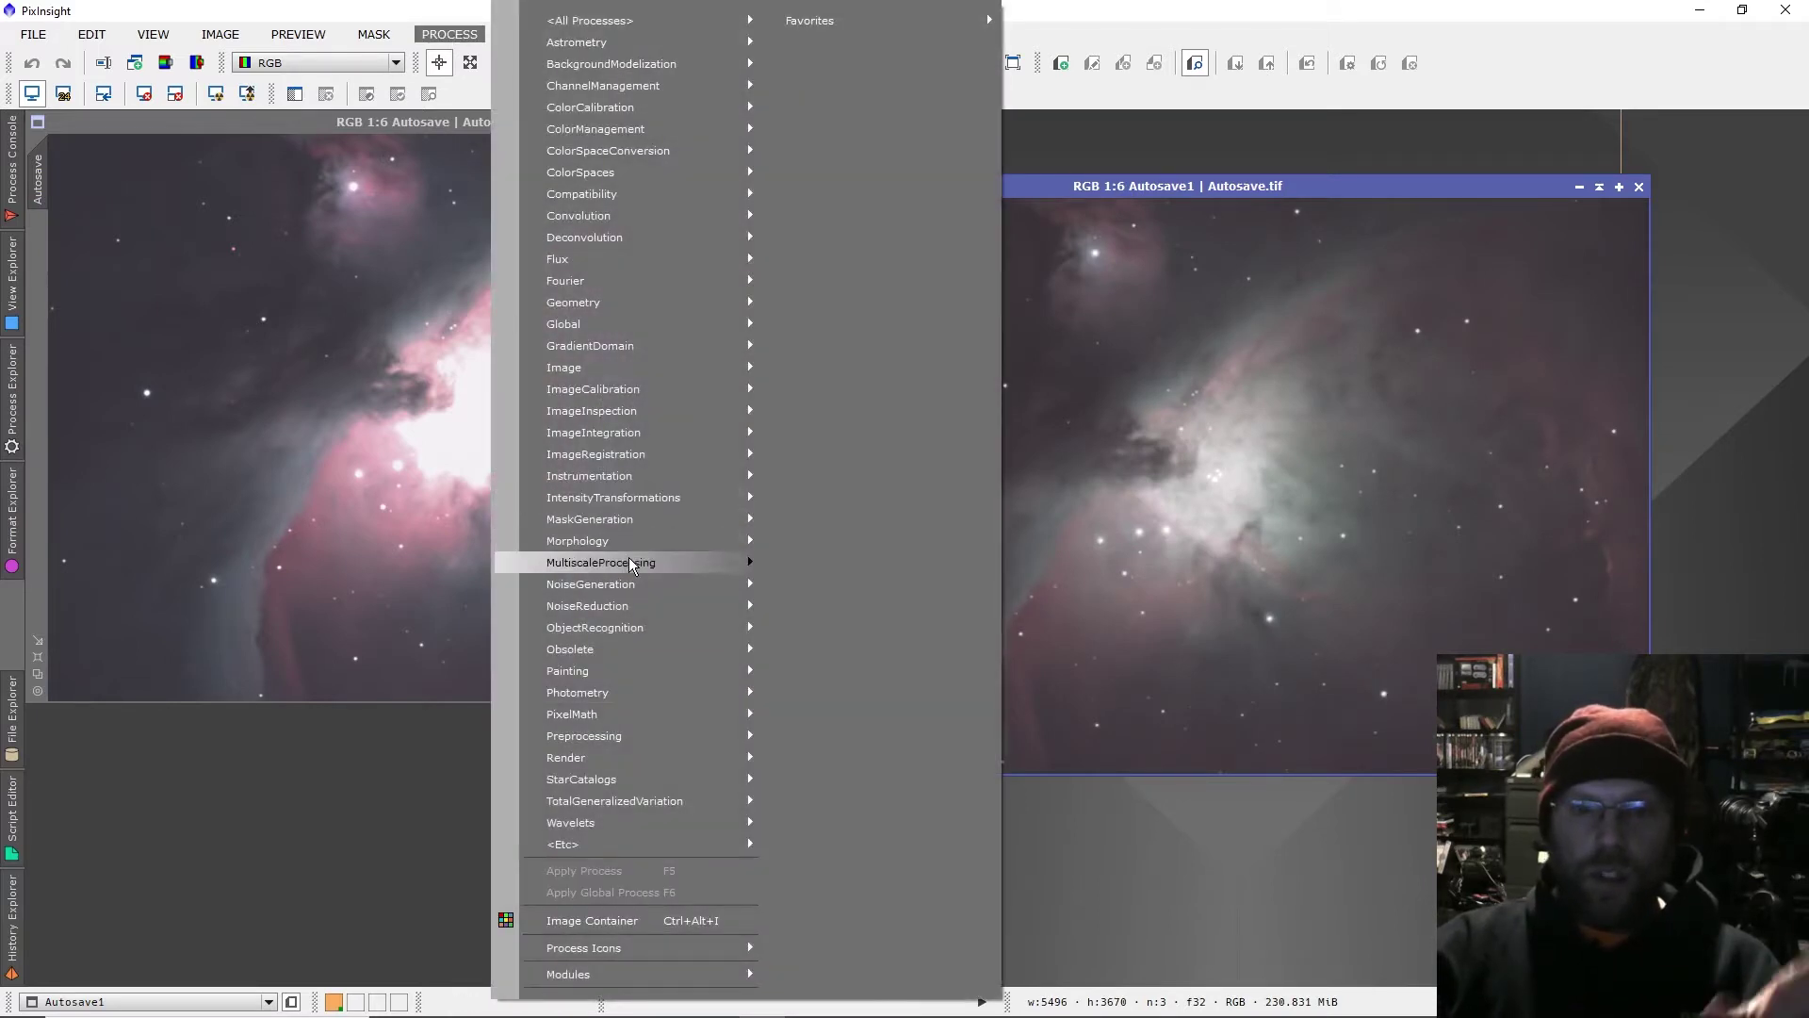
mouse_move(639, 565)
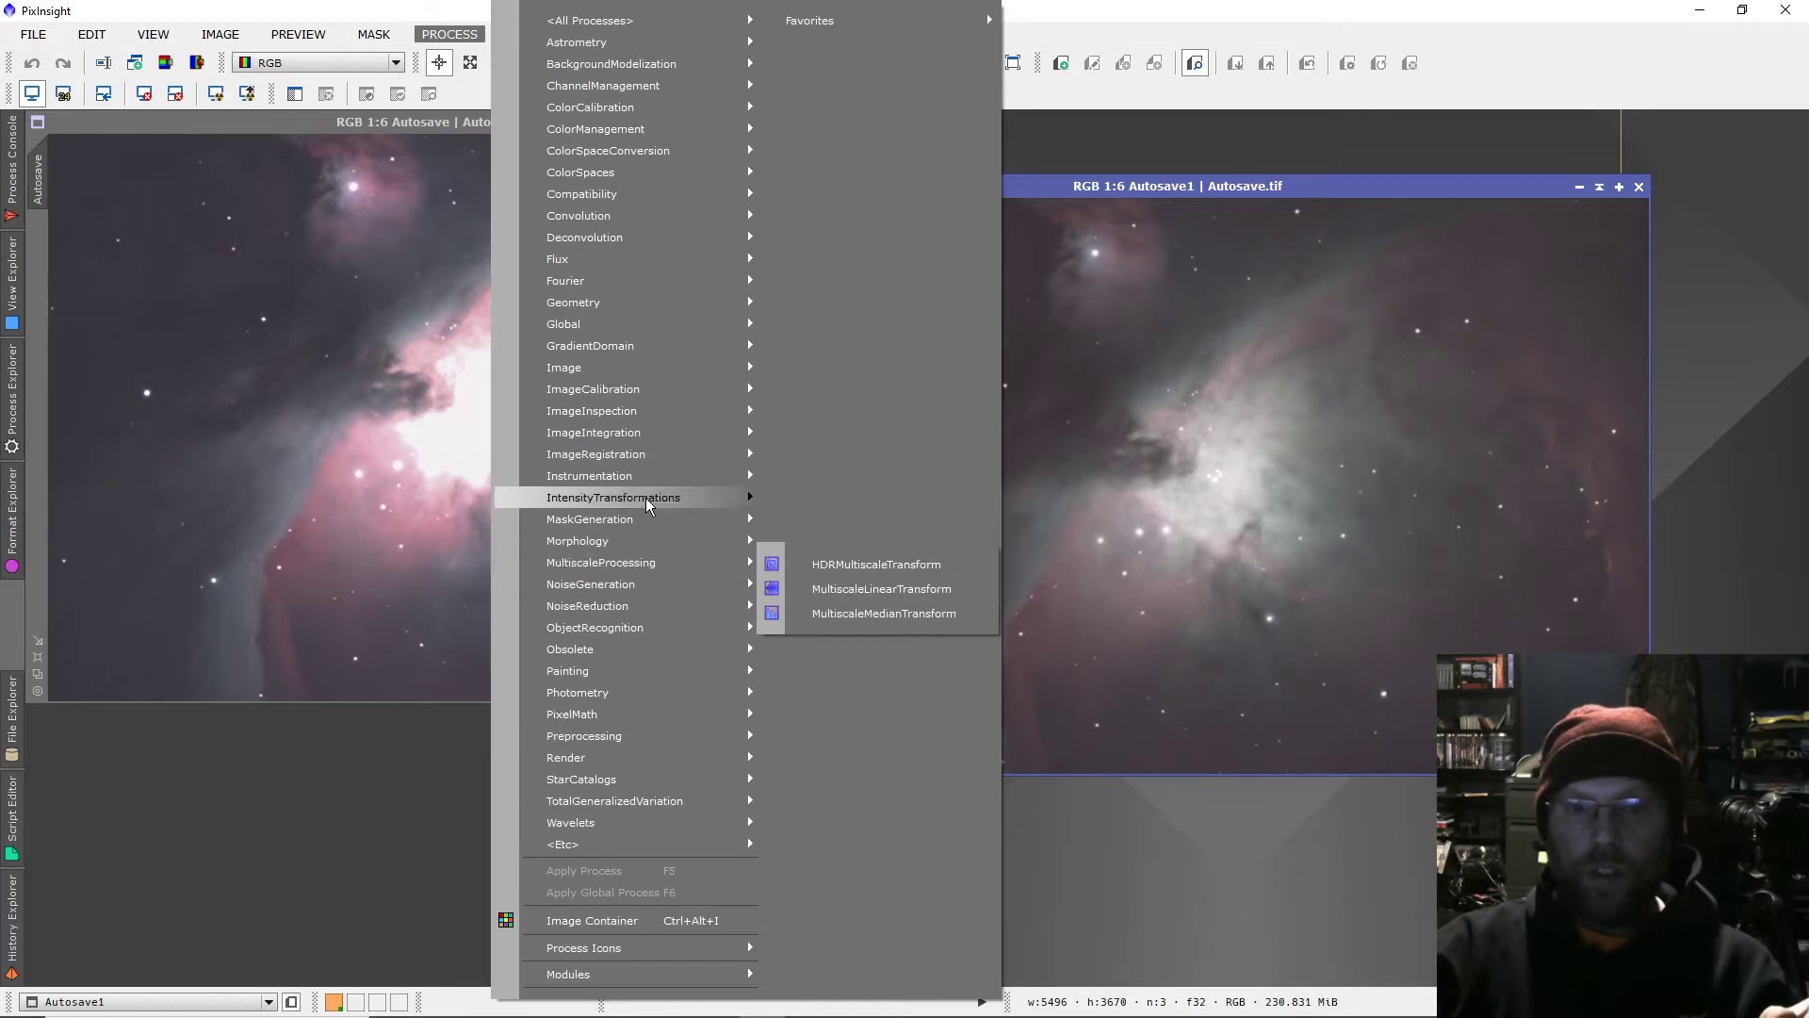
mouse_move(658, 496)
left_click(855, 794)
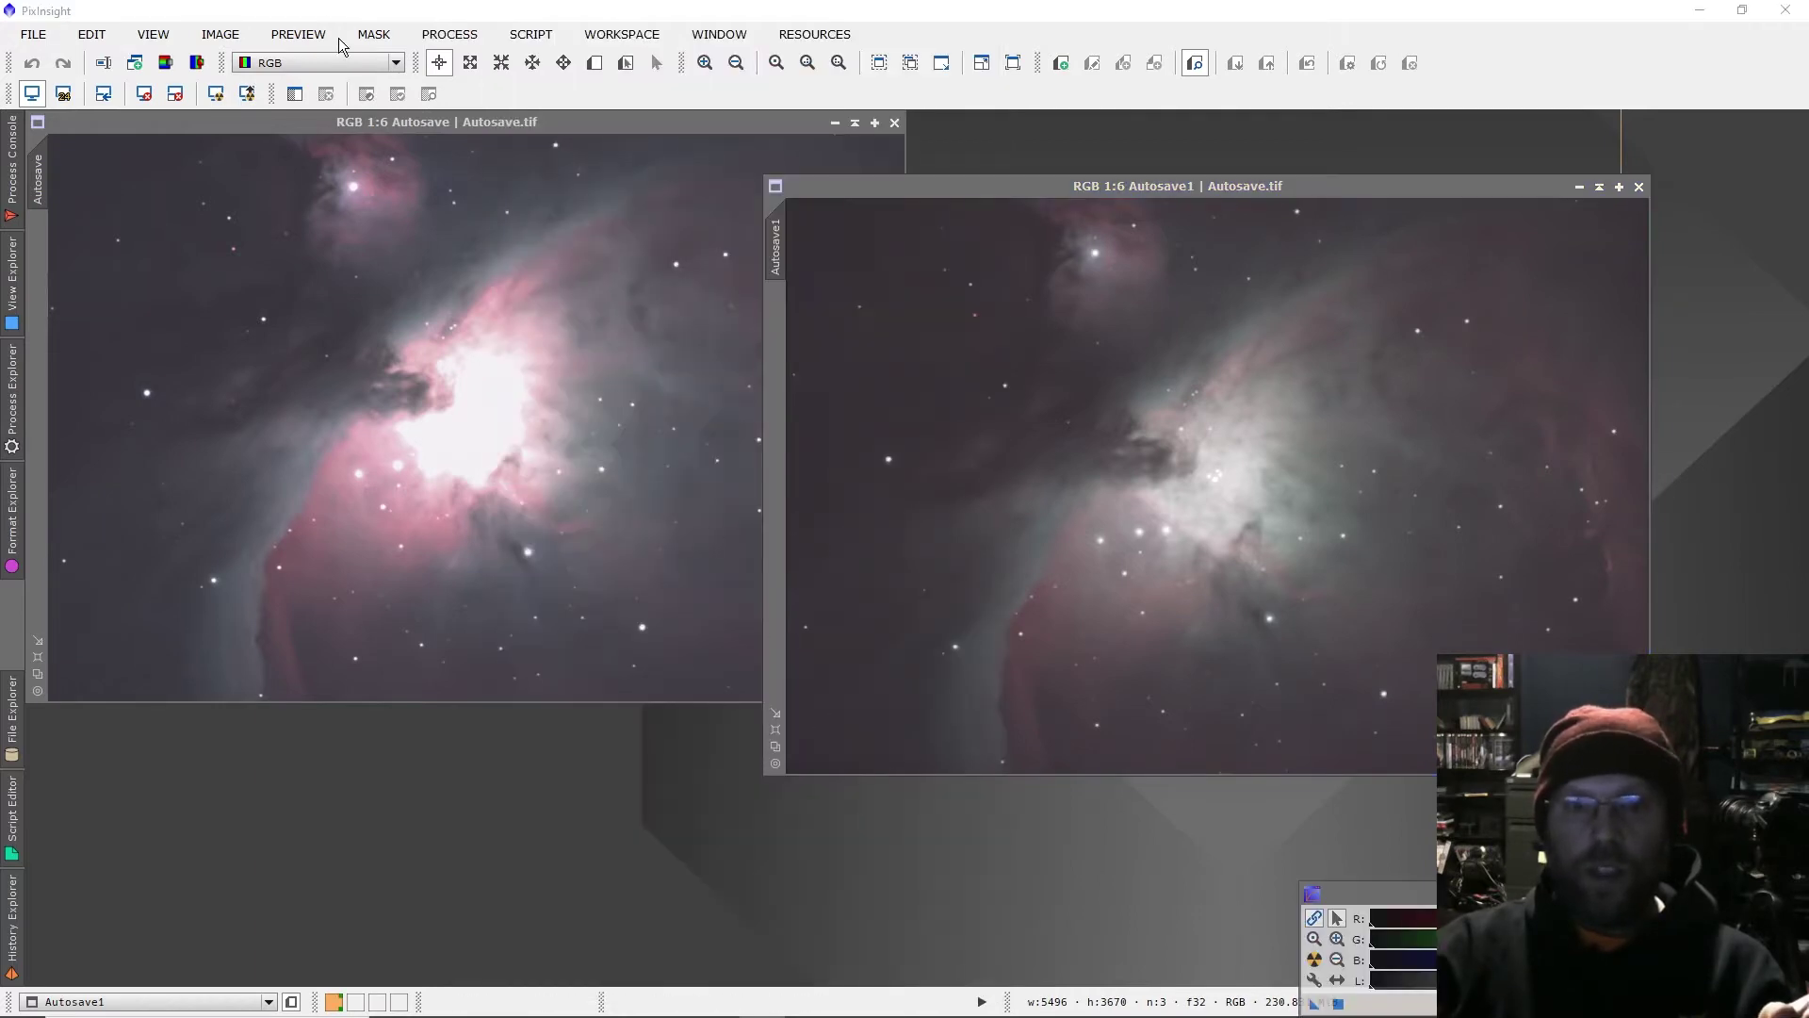
left_click(449, 34)
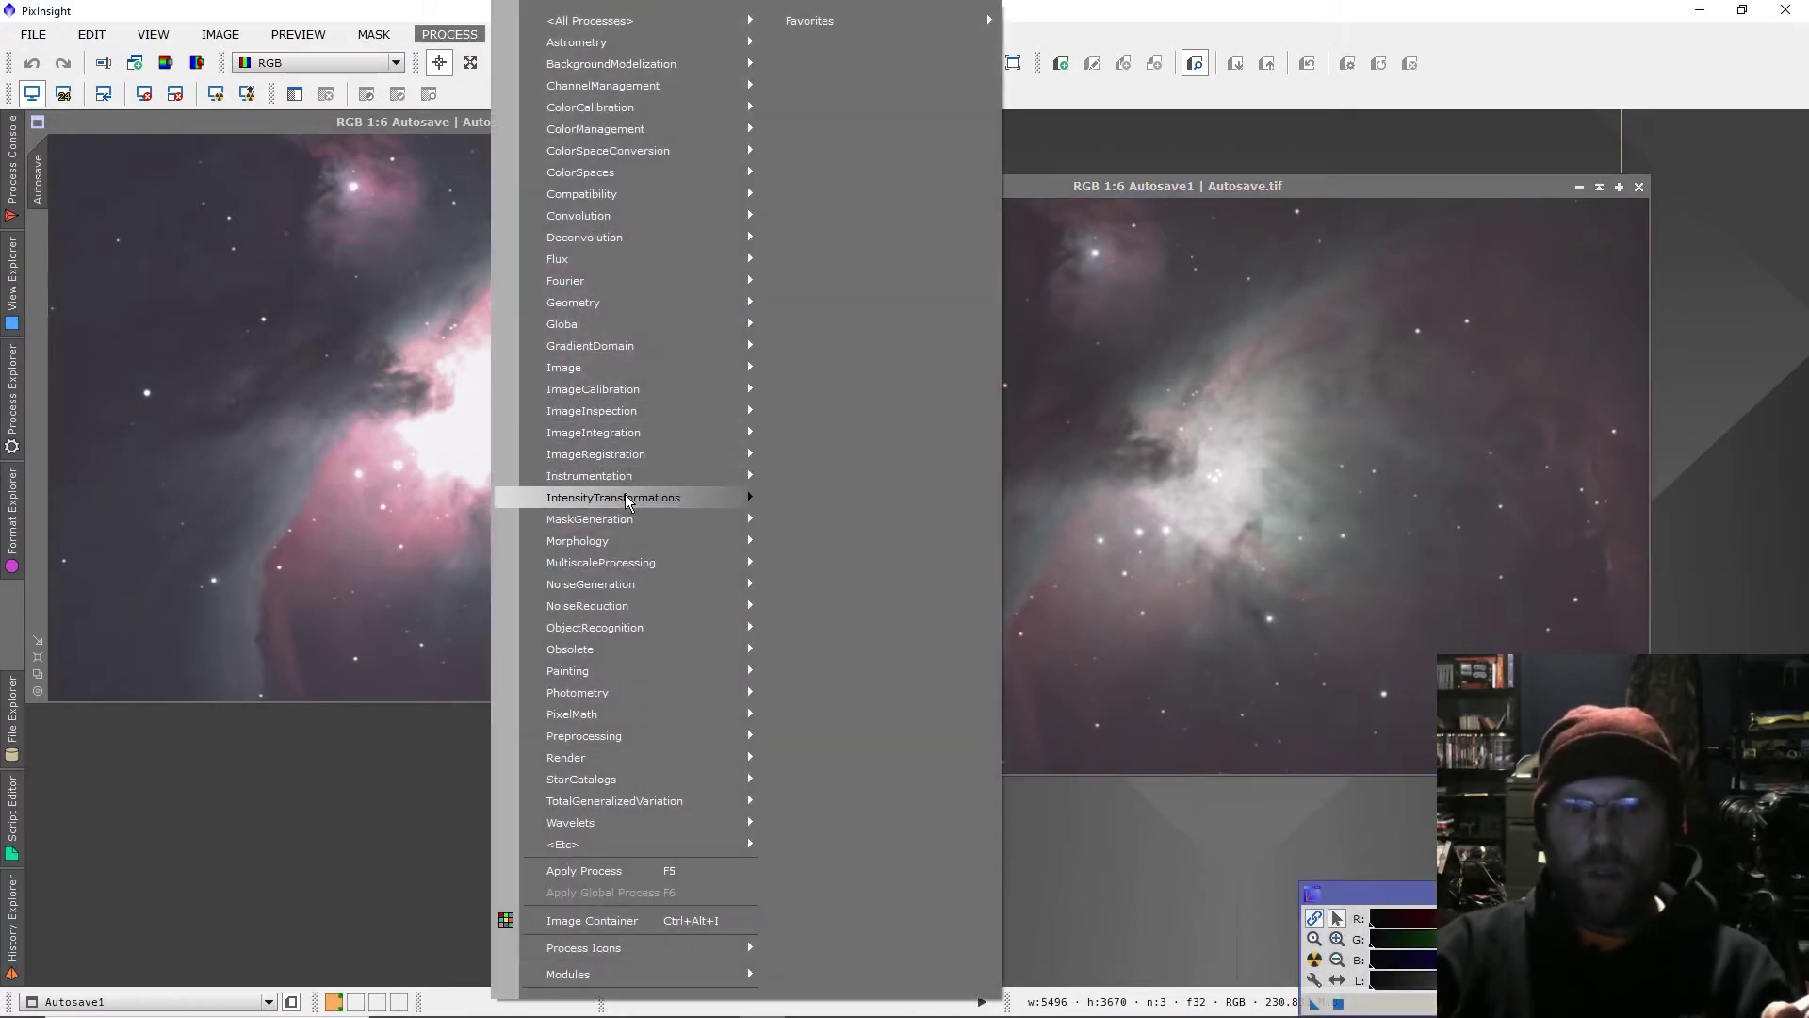
mouse_move(630, 499)
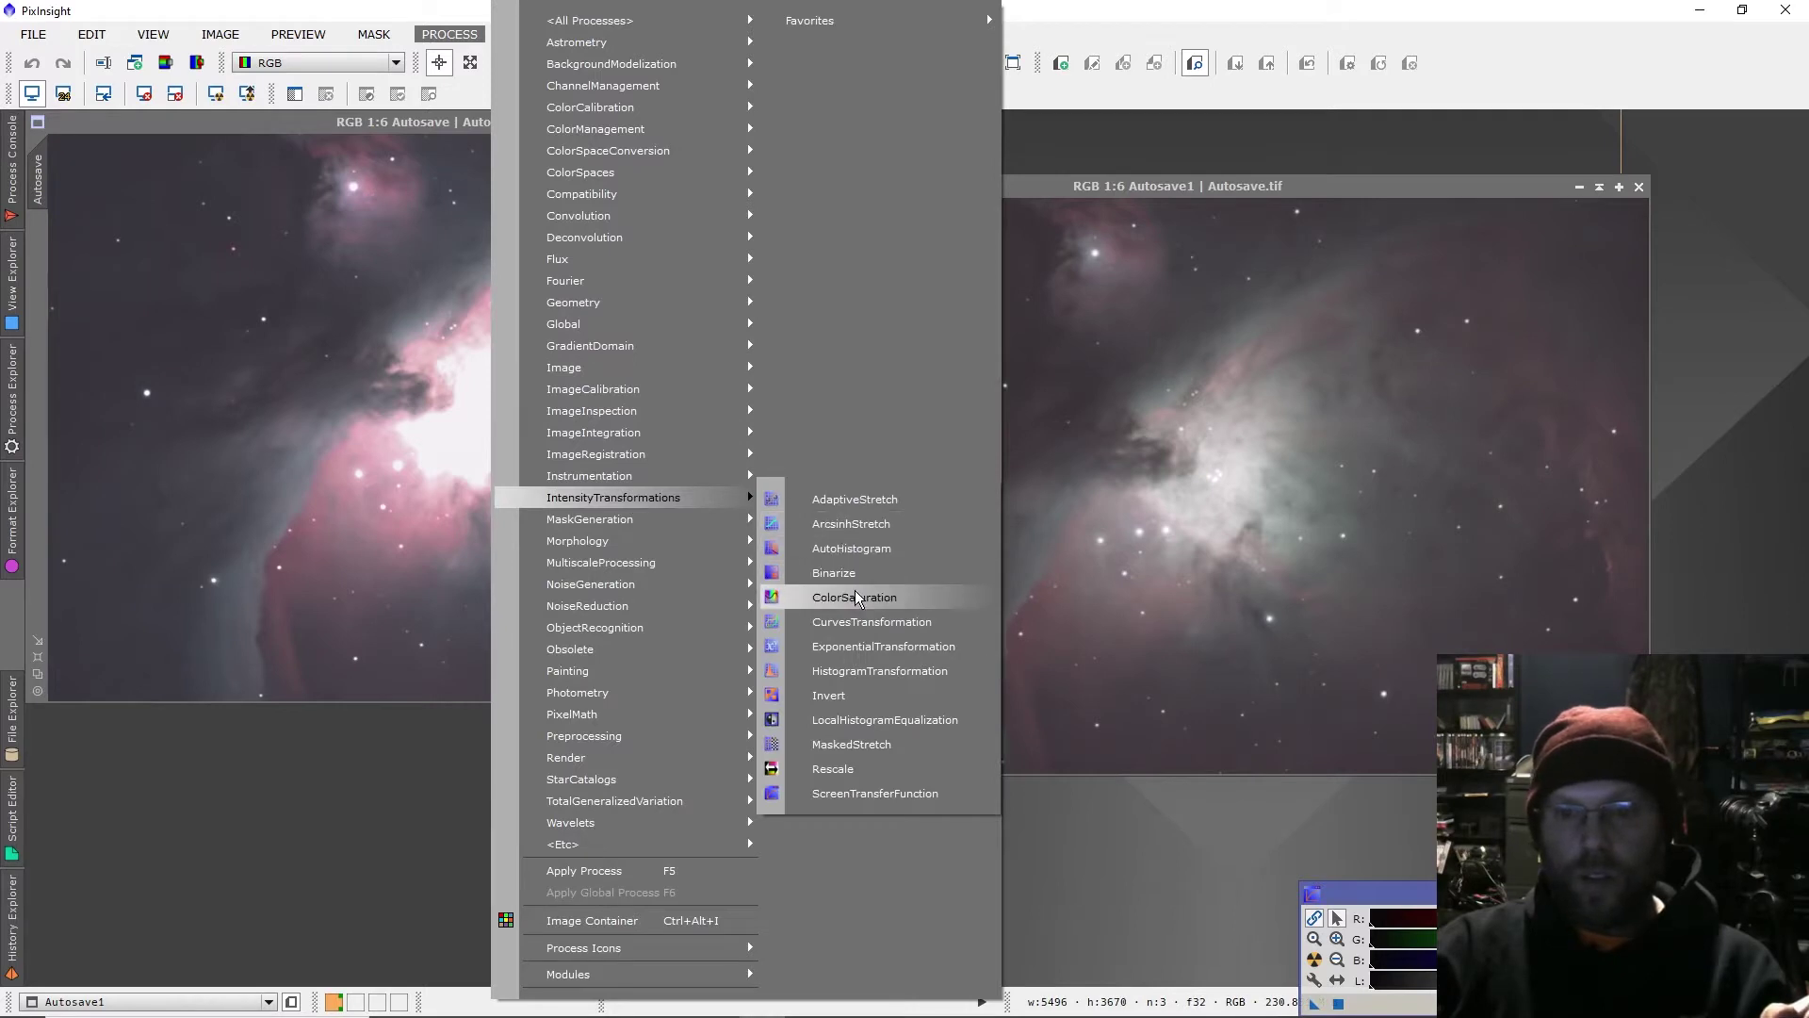
left_click(878, 671)
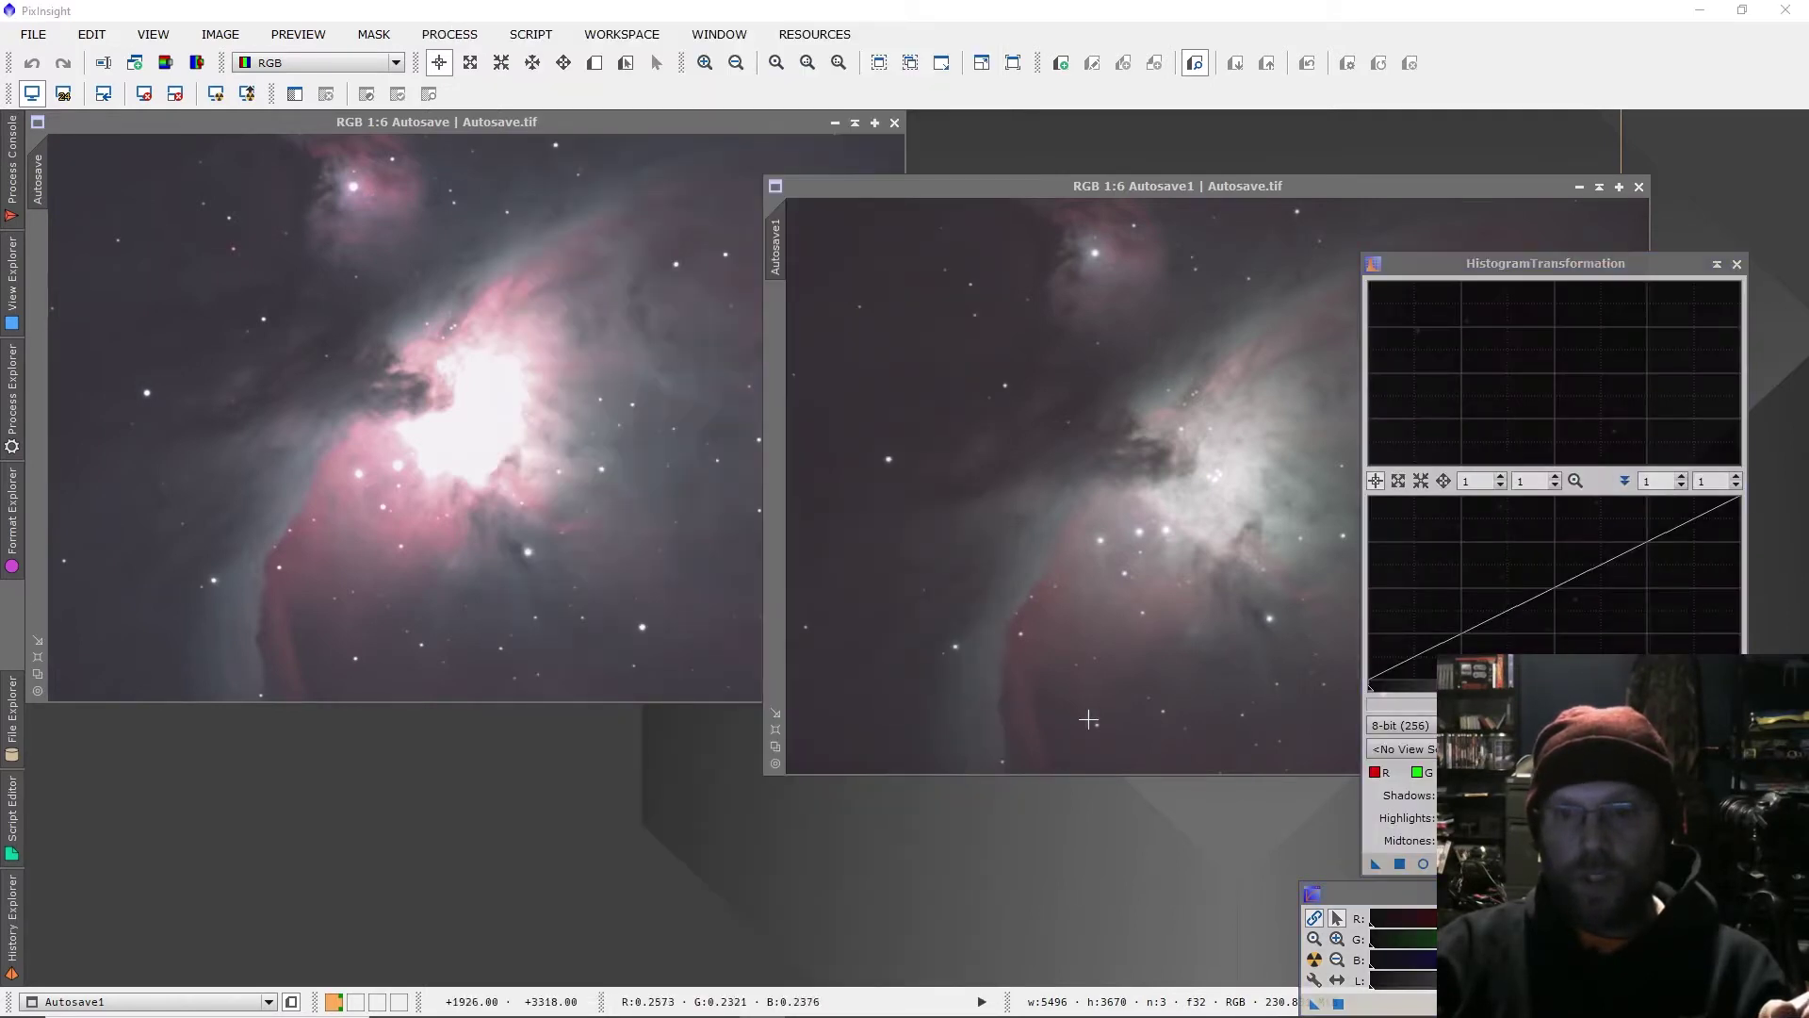
Auto-stretch the Autosave image's display with ScreenTransferFunction.
left_click(571, 120)
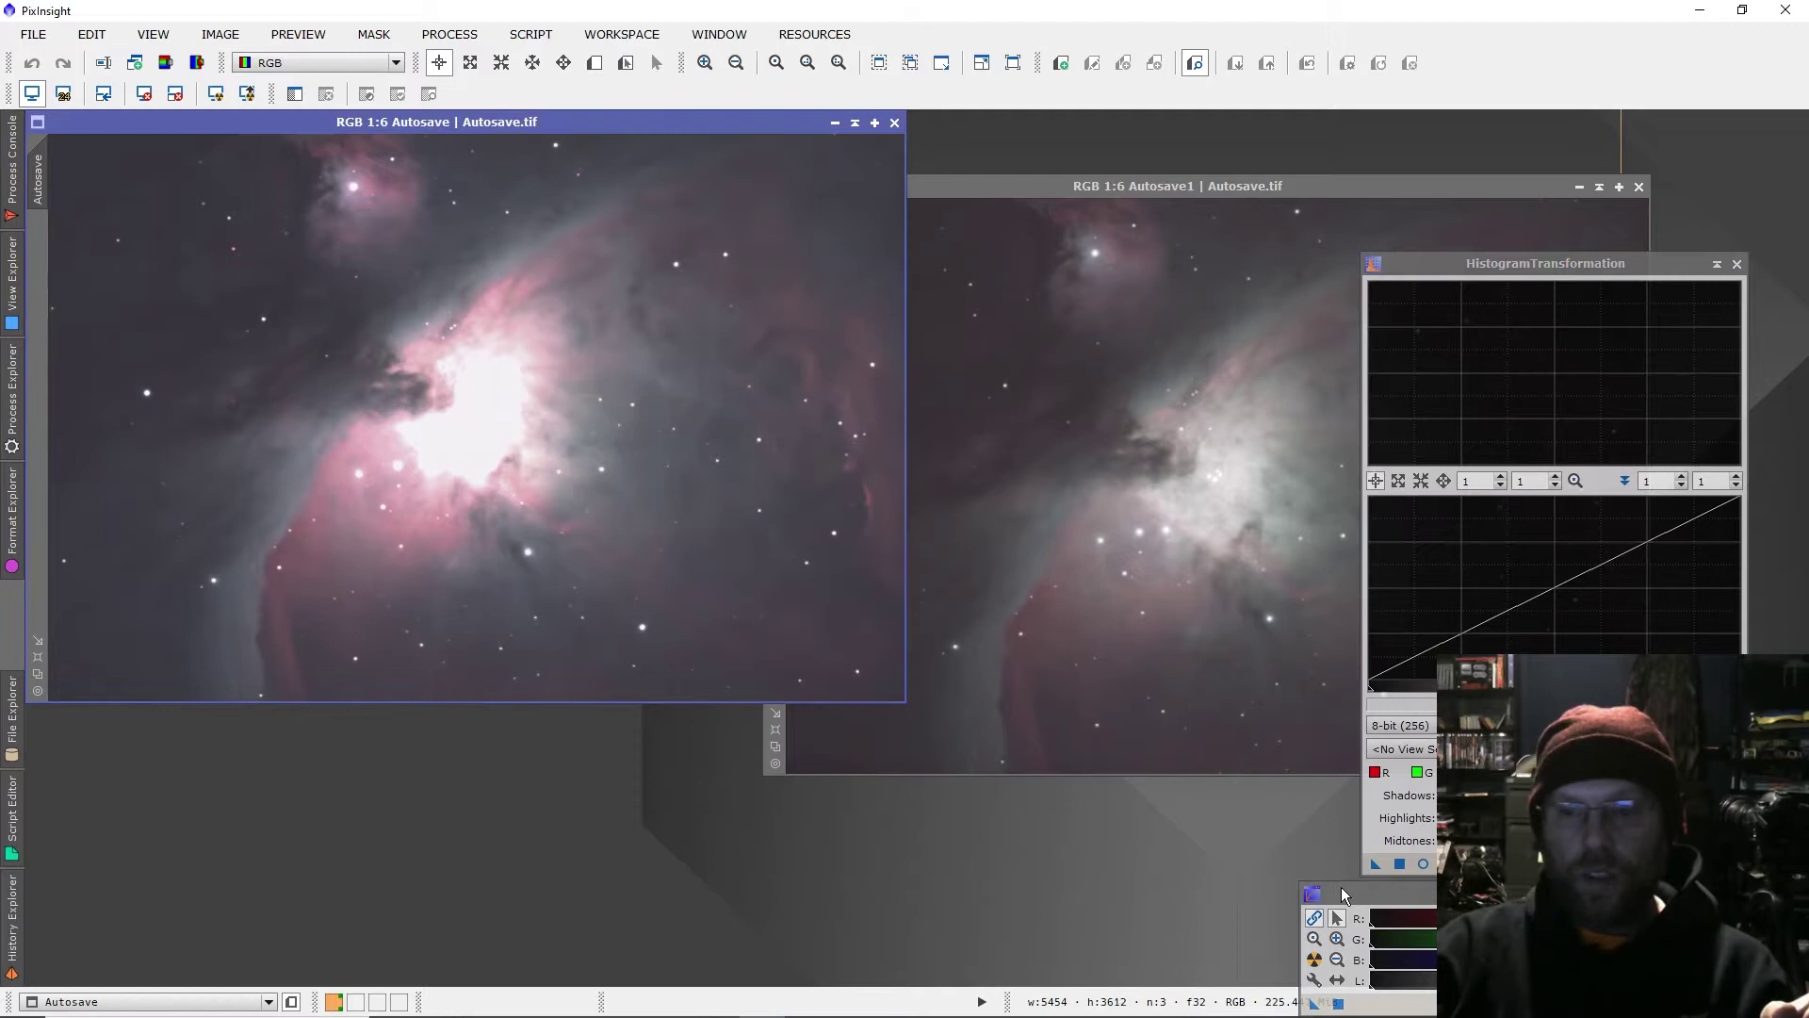
left_click_drag(1341, 889, 415, 730)
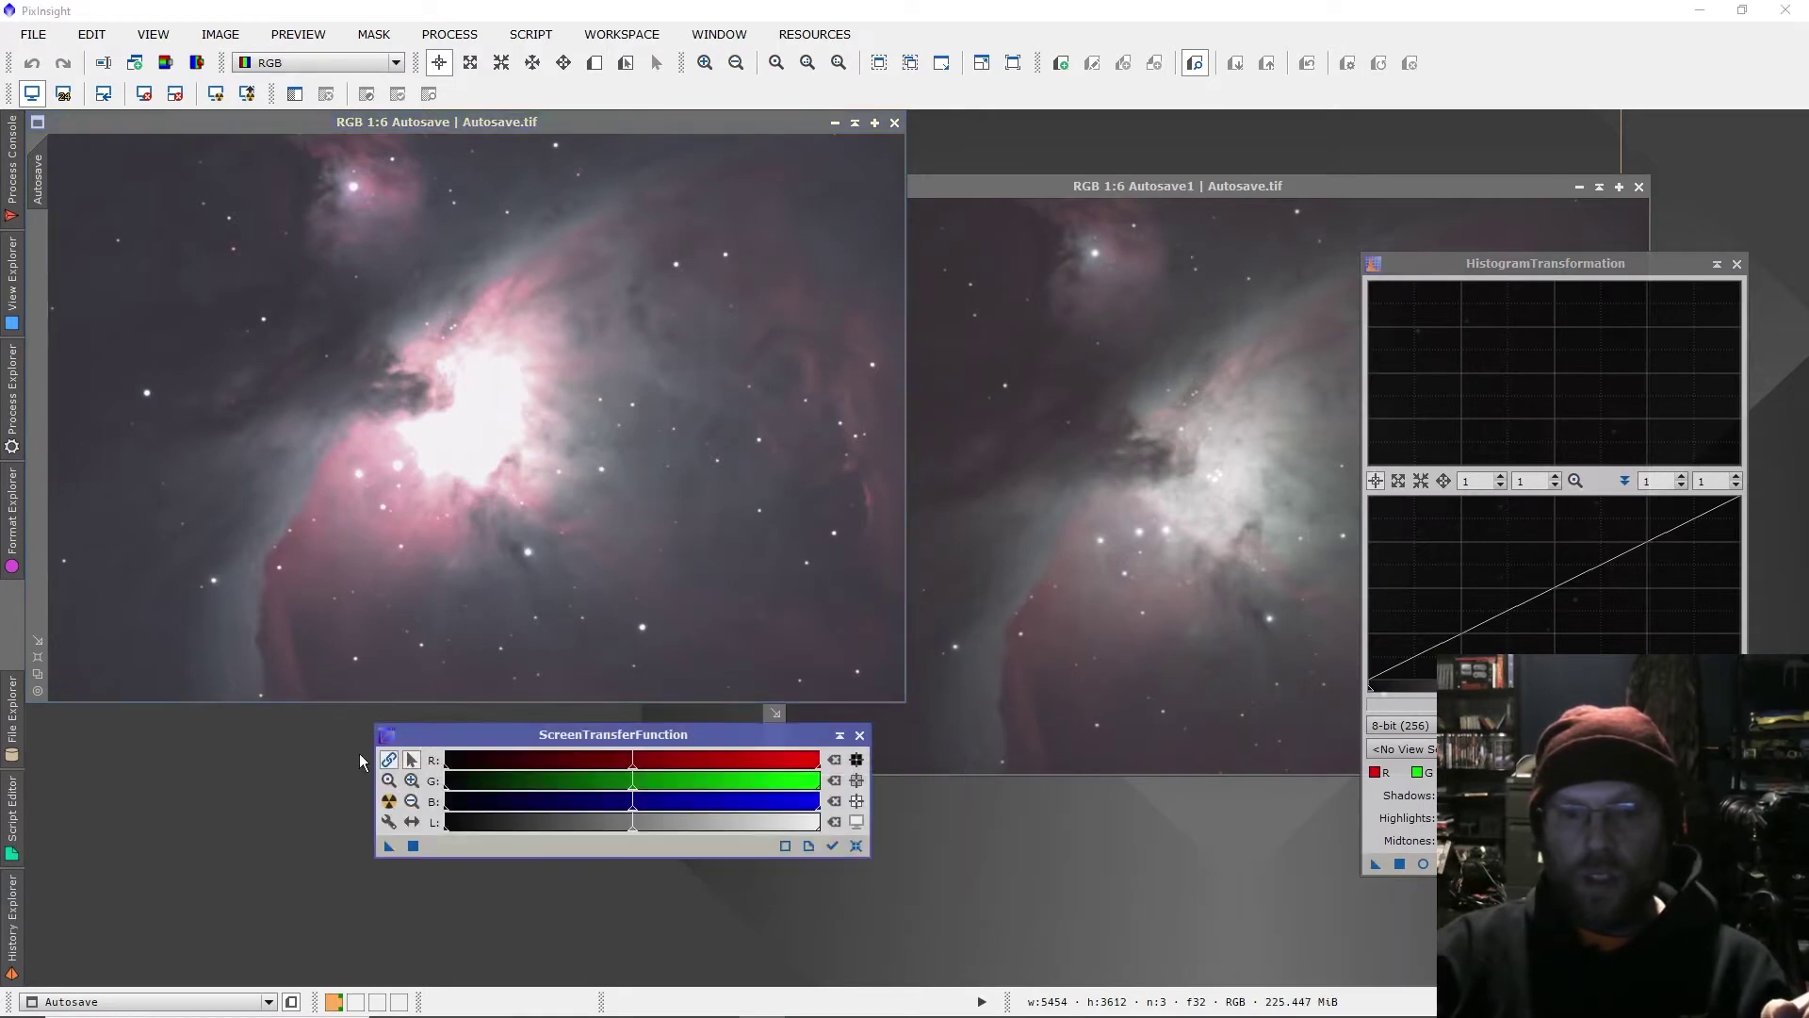
left_click(389, 802)
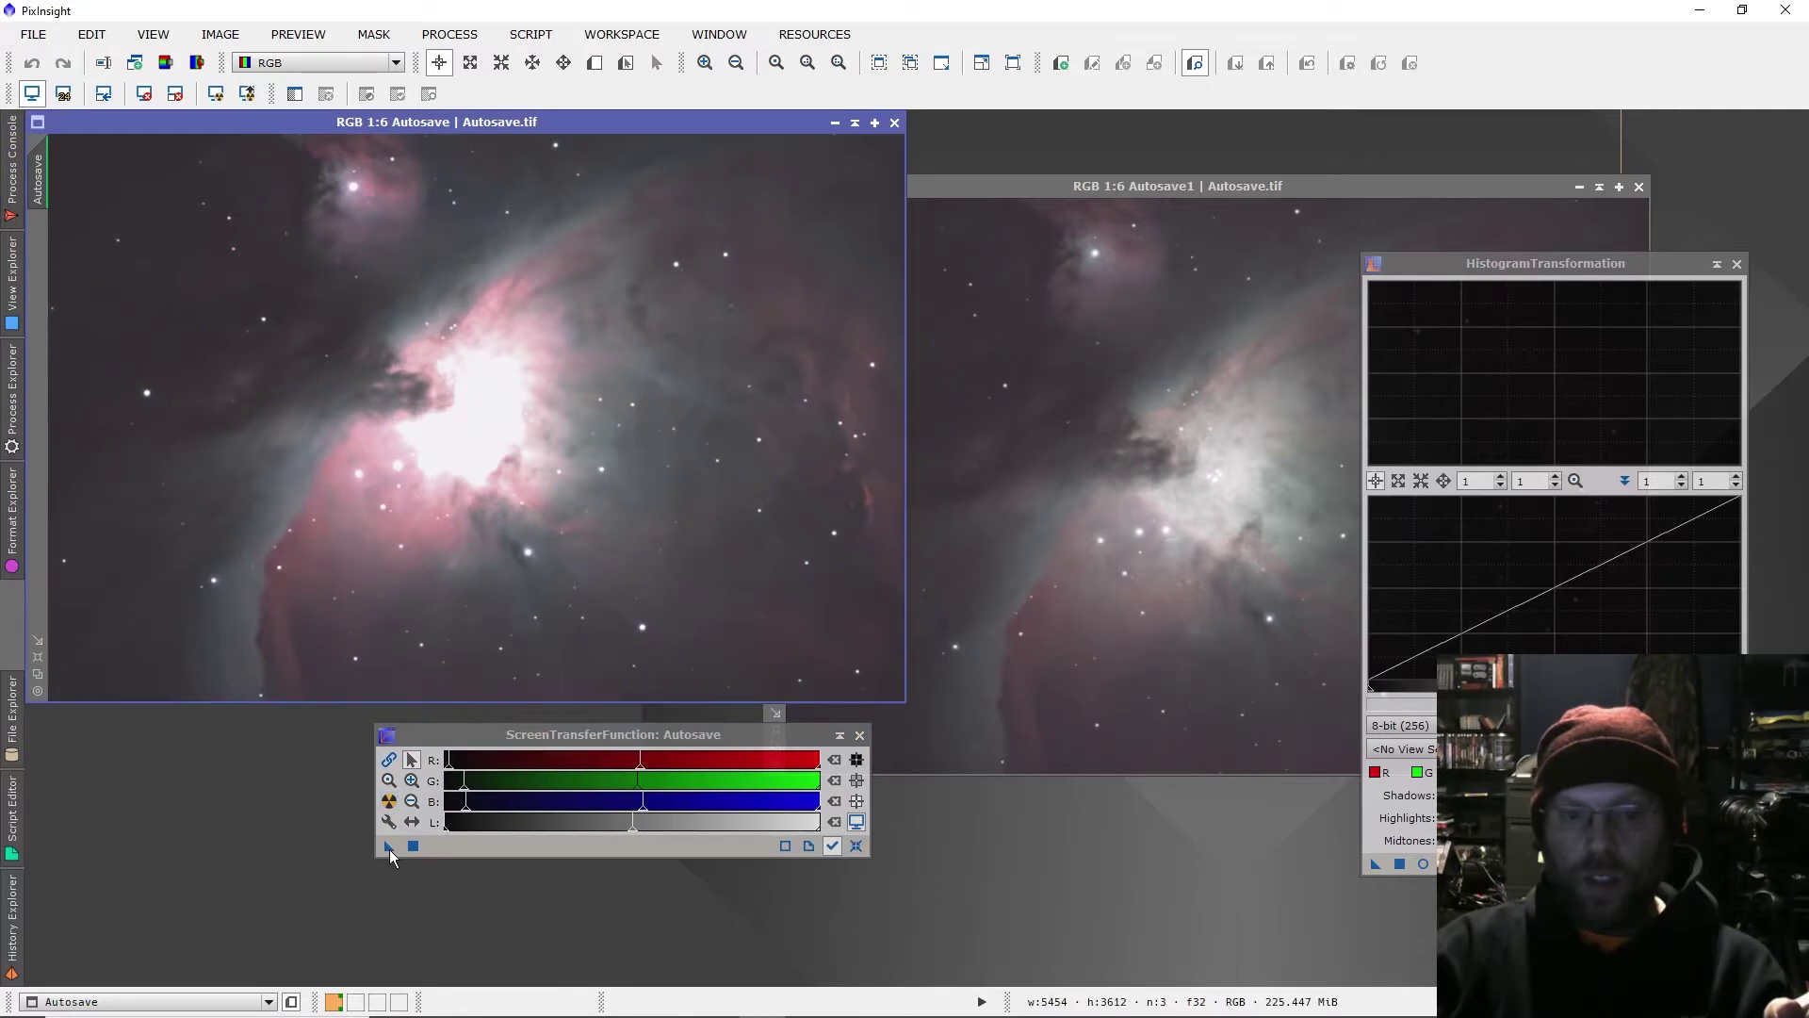
left_click(388, 847)
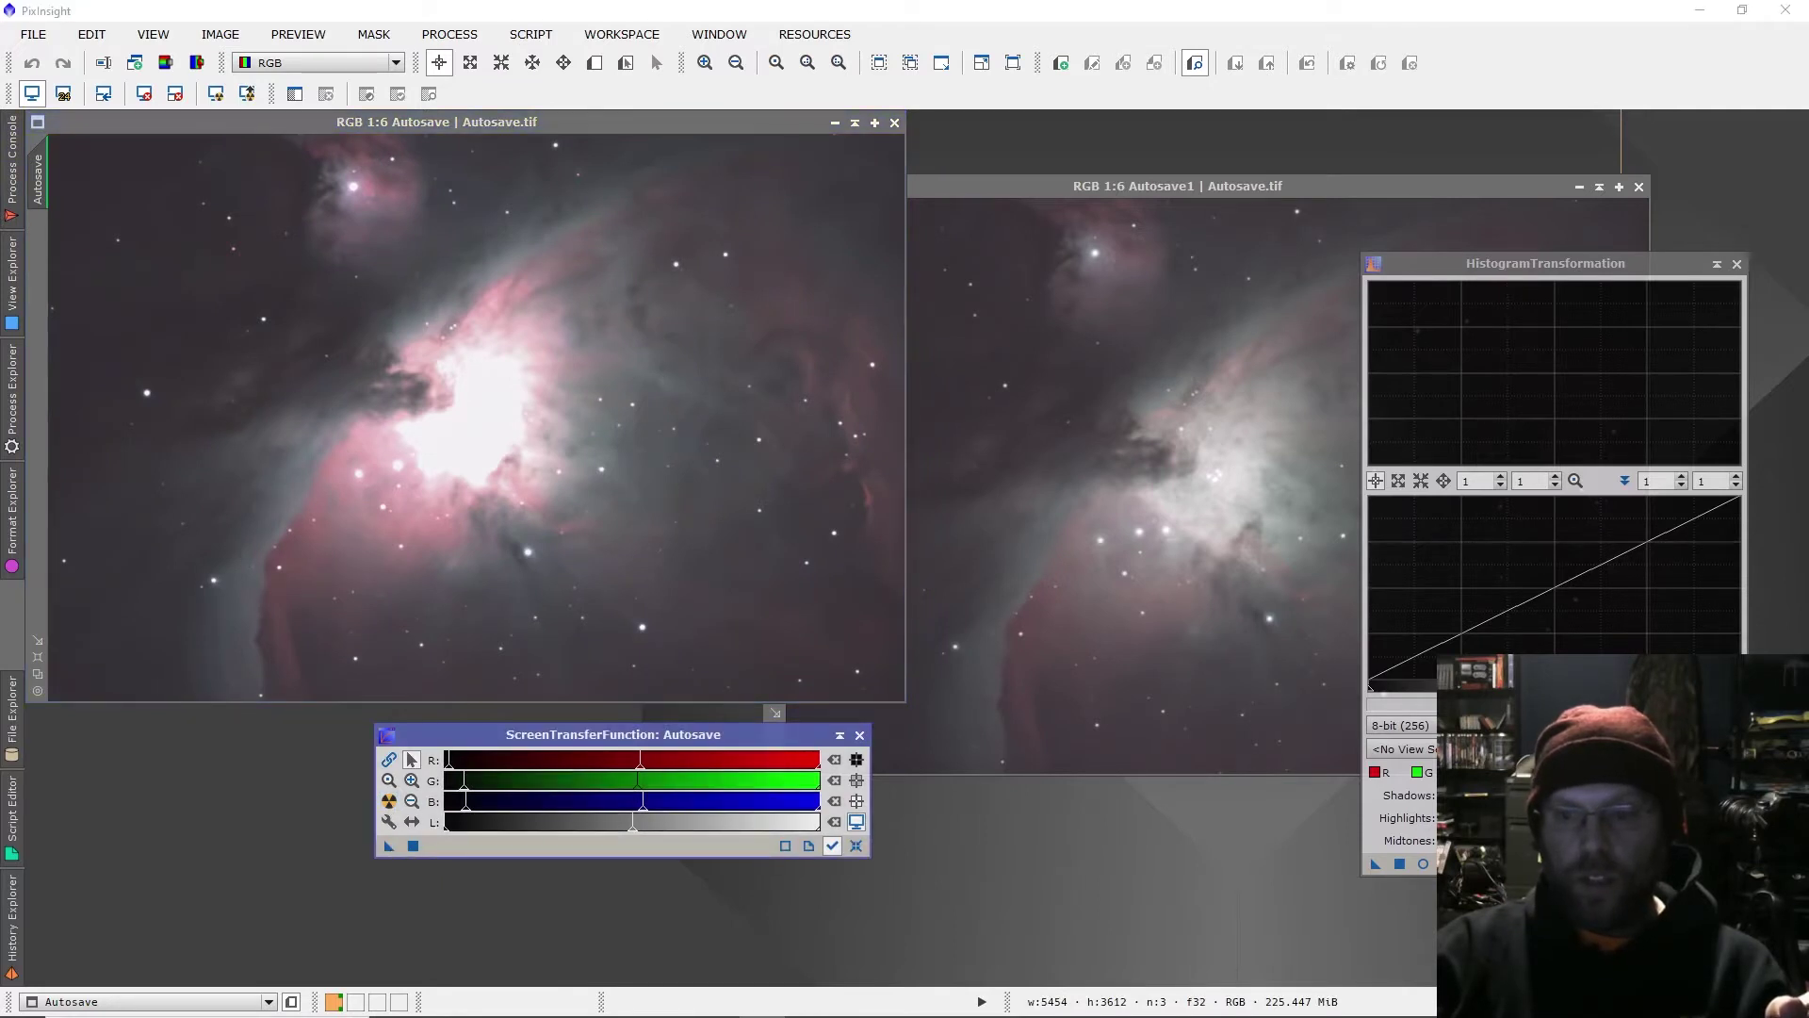
Save the histogram settings as a Process01 icon, then delete that icon.
left_click_drag(1486, 268, 1176, 209)
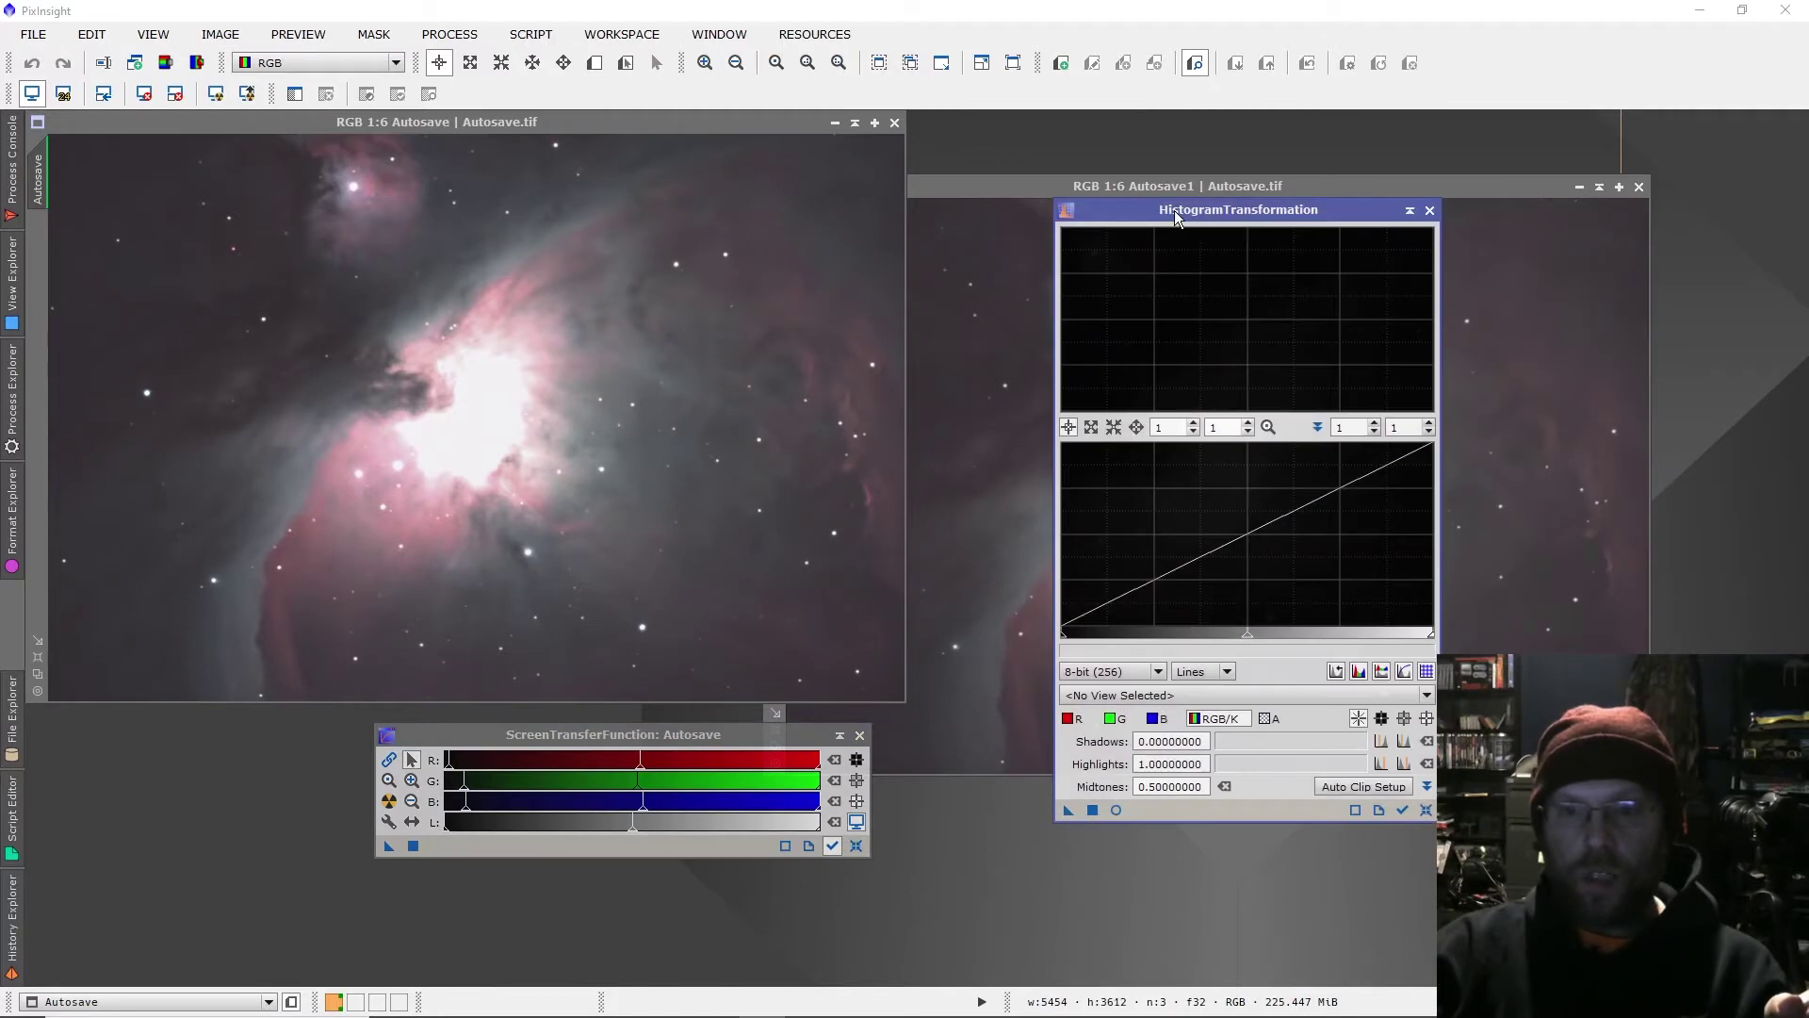
left_click_drag(1068, 810, 1120, 896)
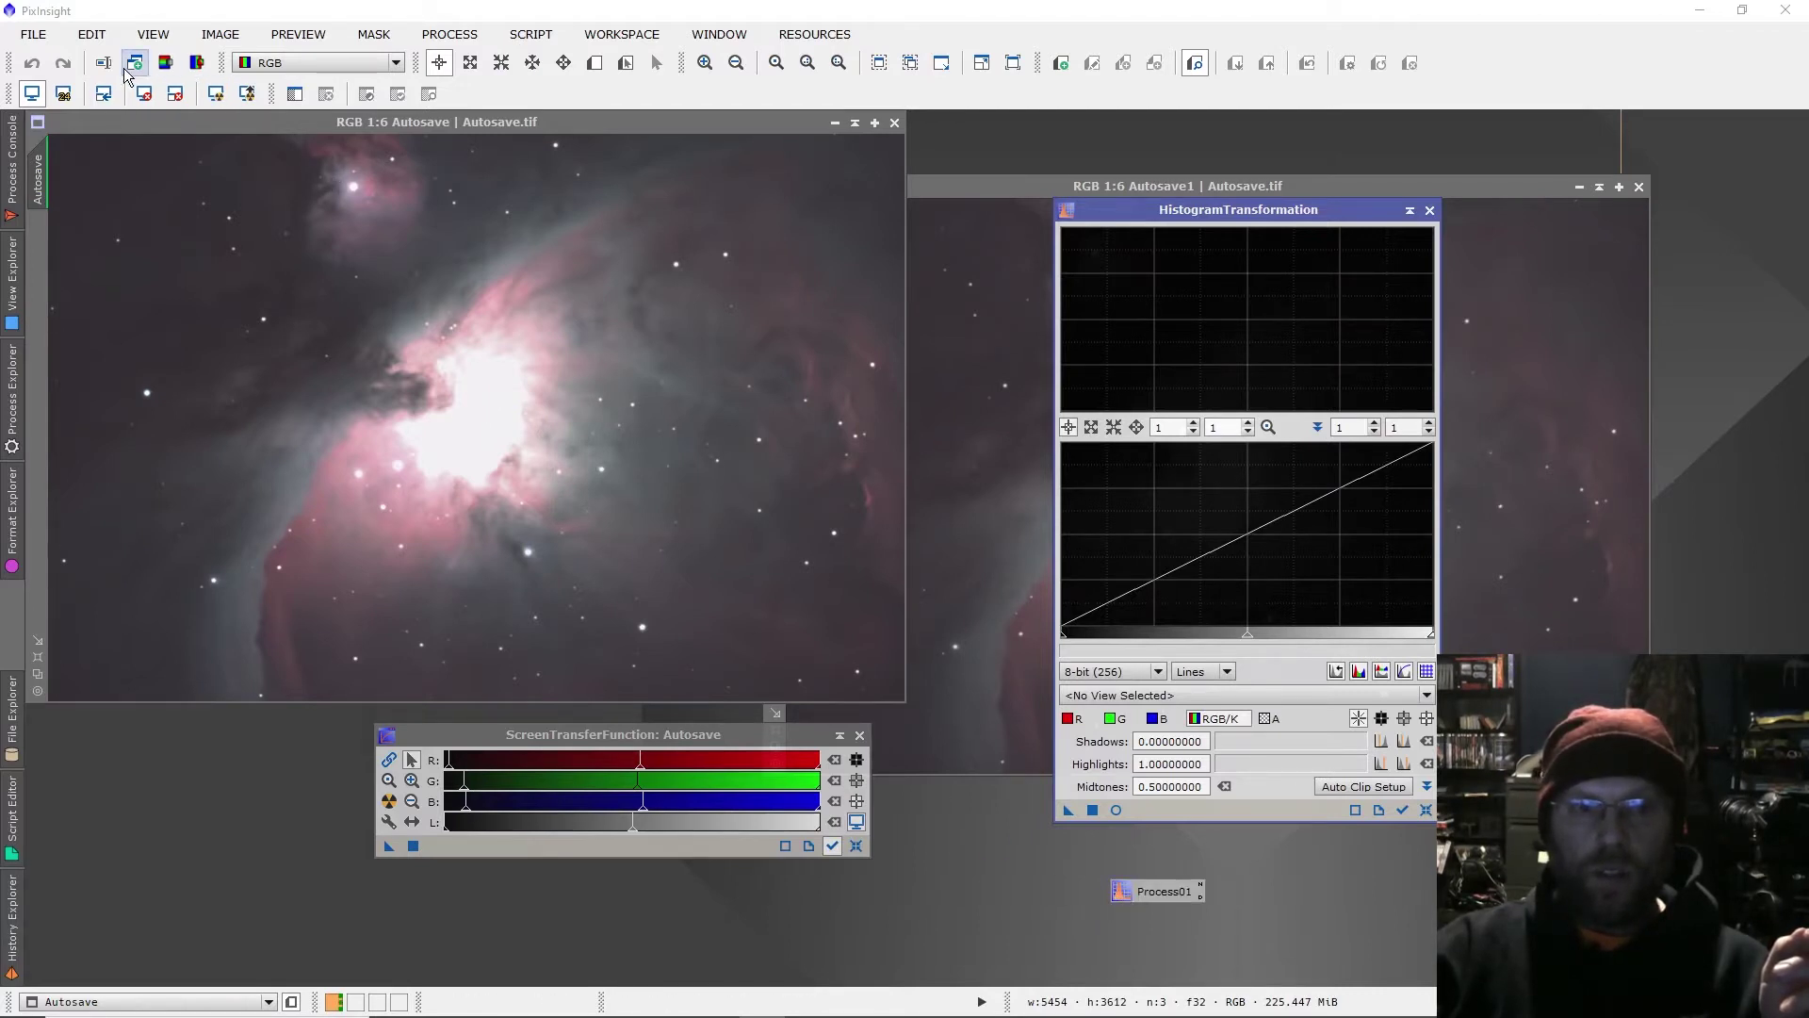
right_click(1157, 896)
left_click(1183, 820)
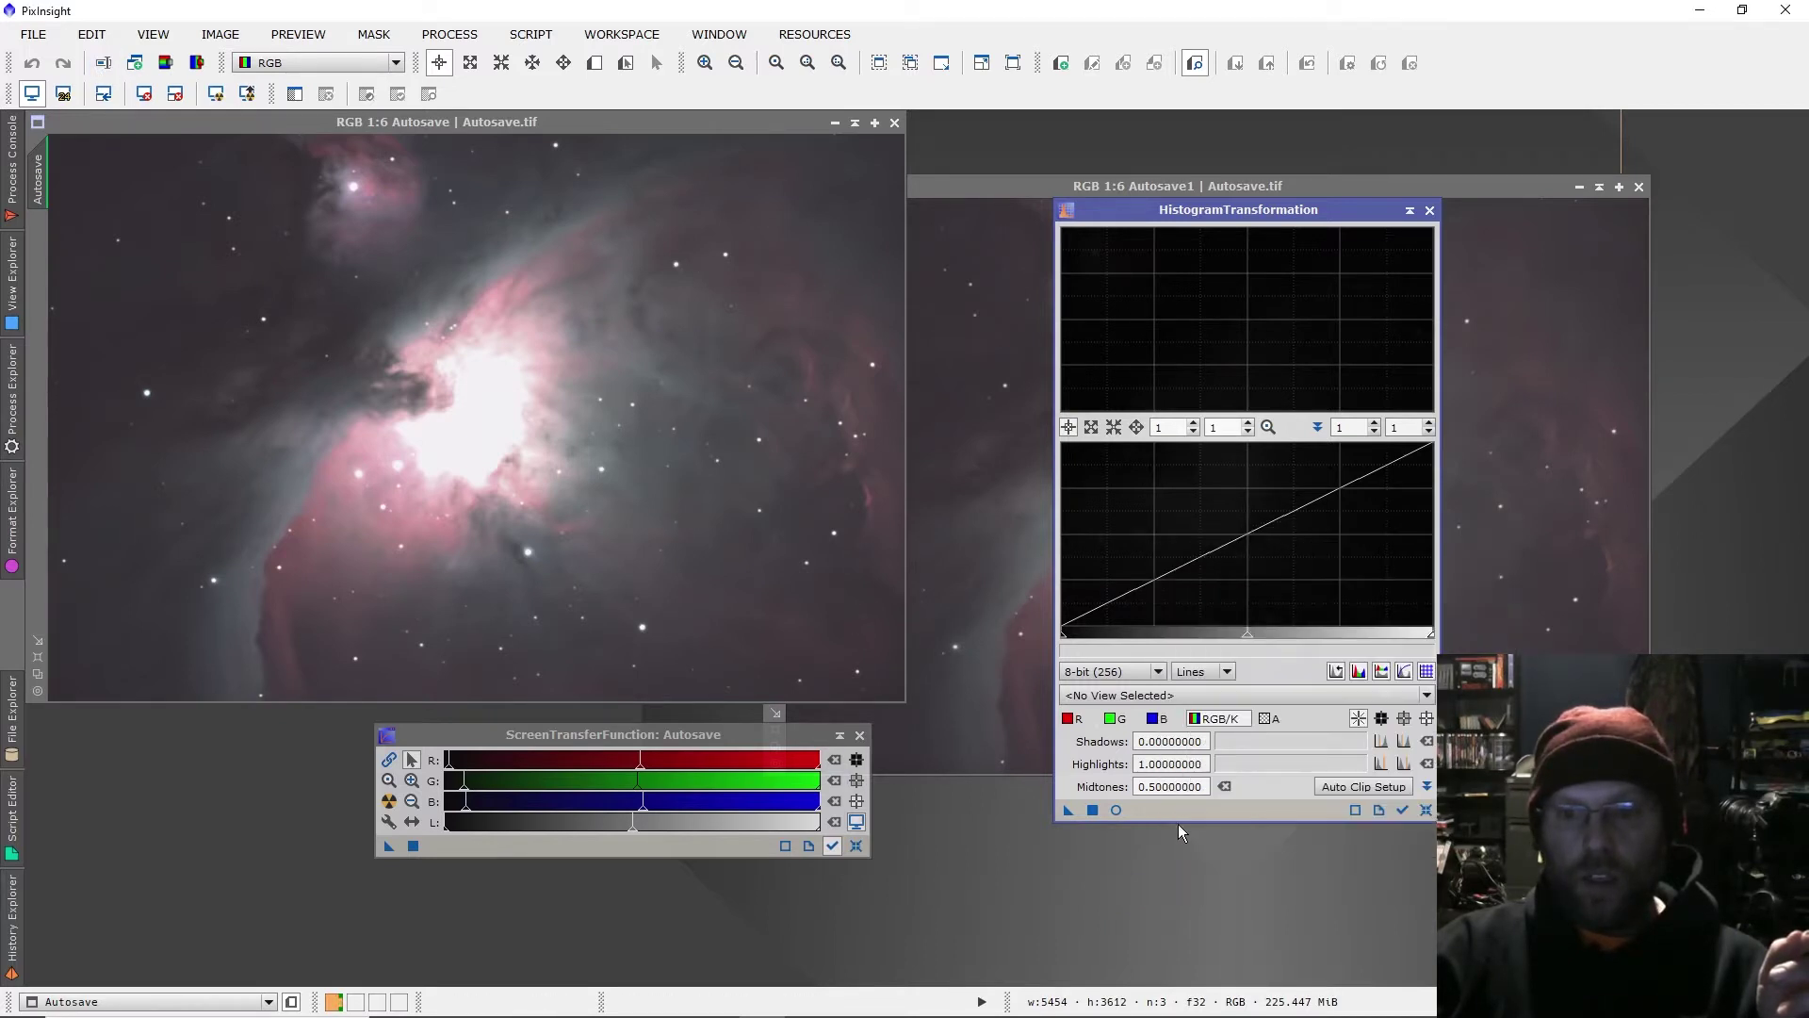
Close ScreenTransferFunction, move the histogram tool aside, and reposition Autosave1.
left_click(859, 734)
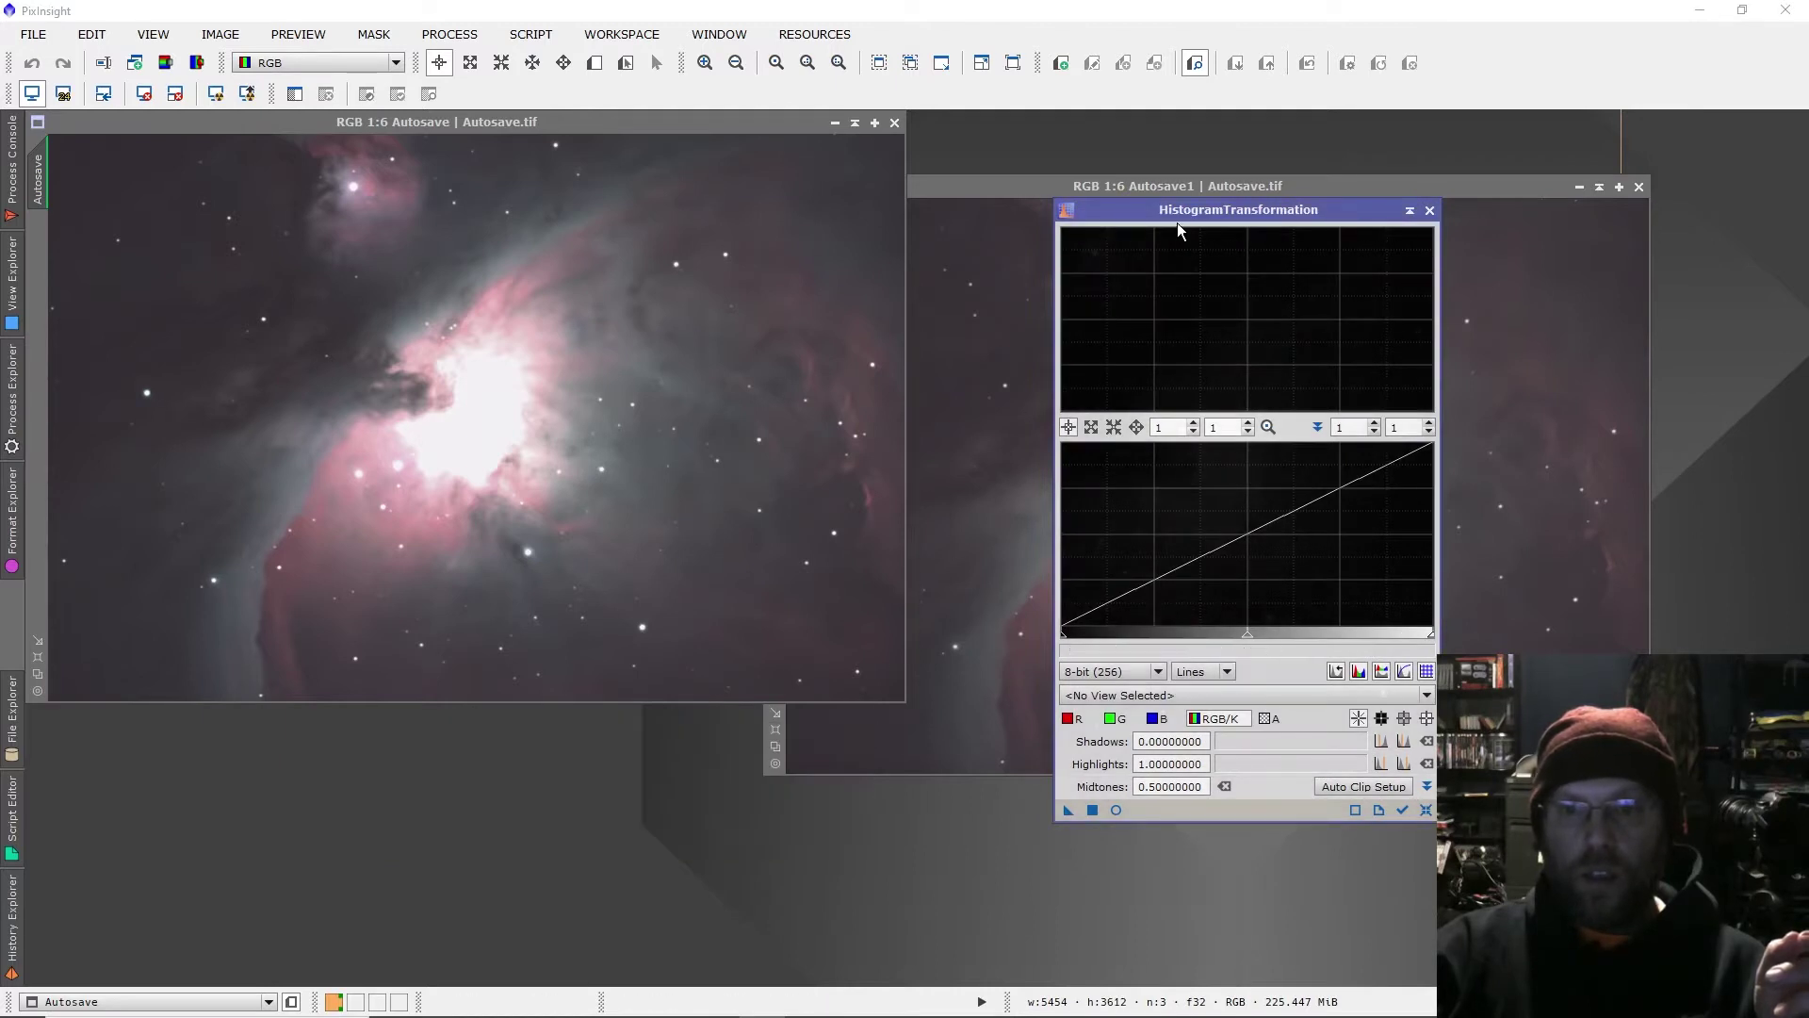
left_click_drag(1173, 213, 1804, 240)
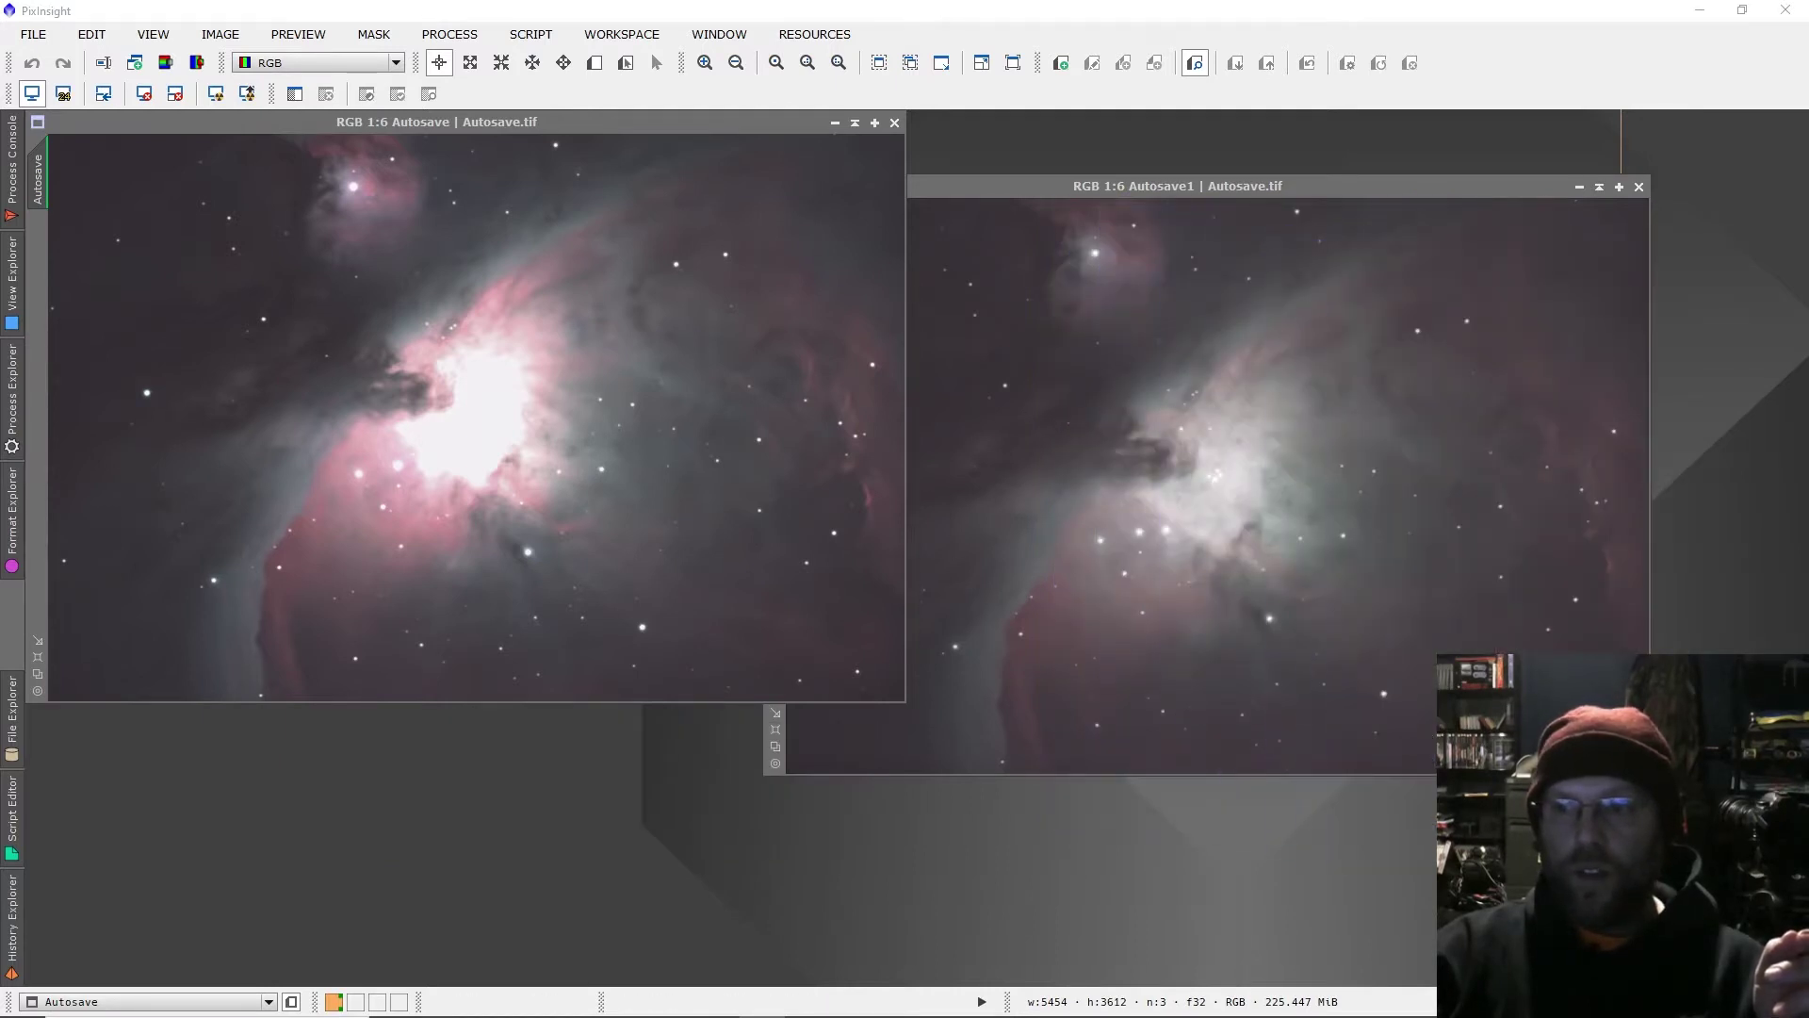
left_click_drag(1439, 188, 1578, 134)
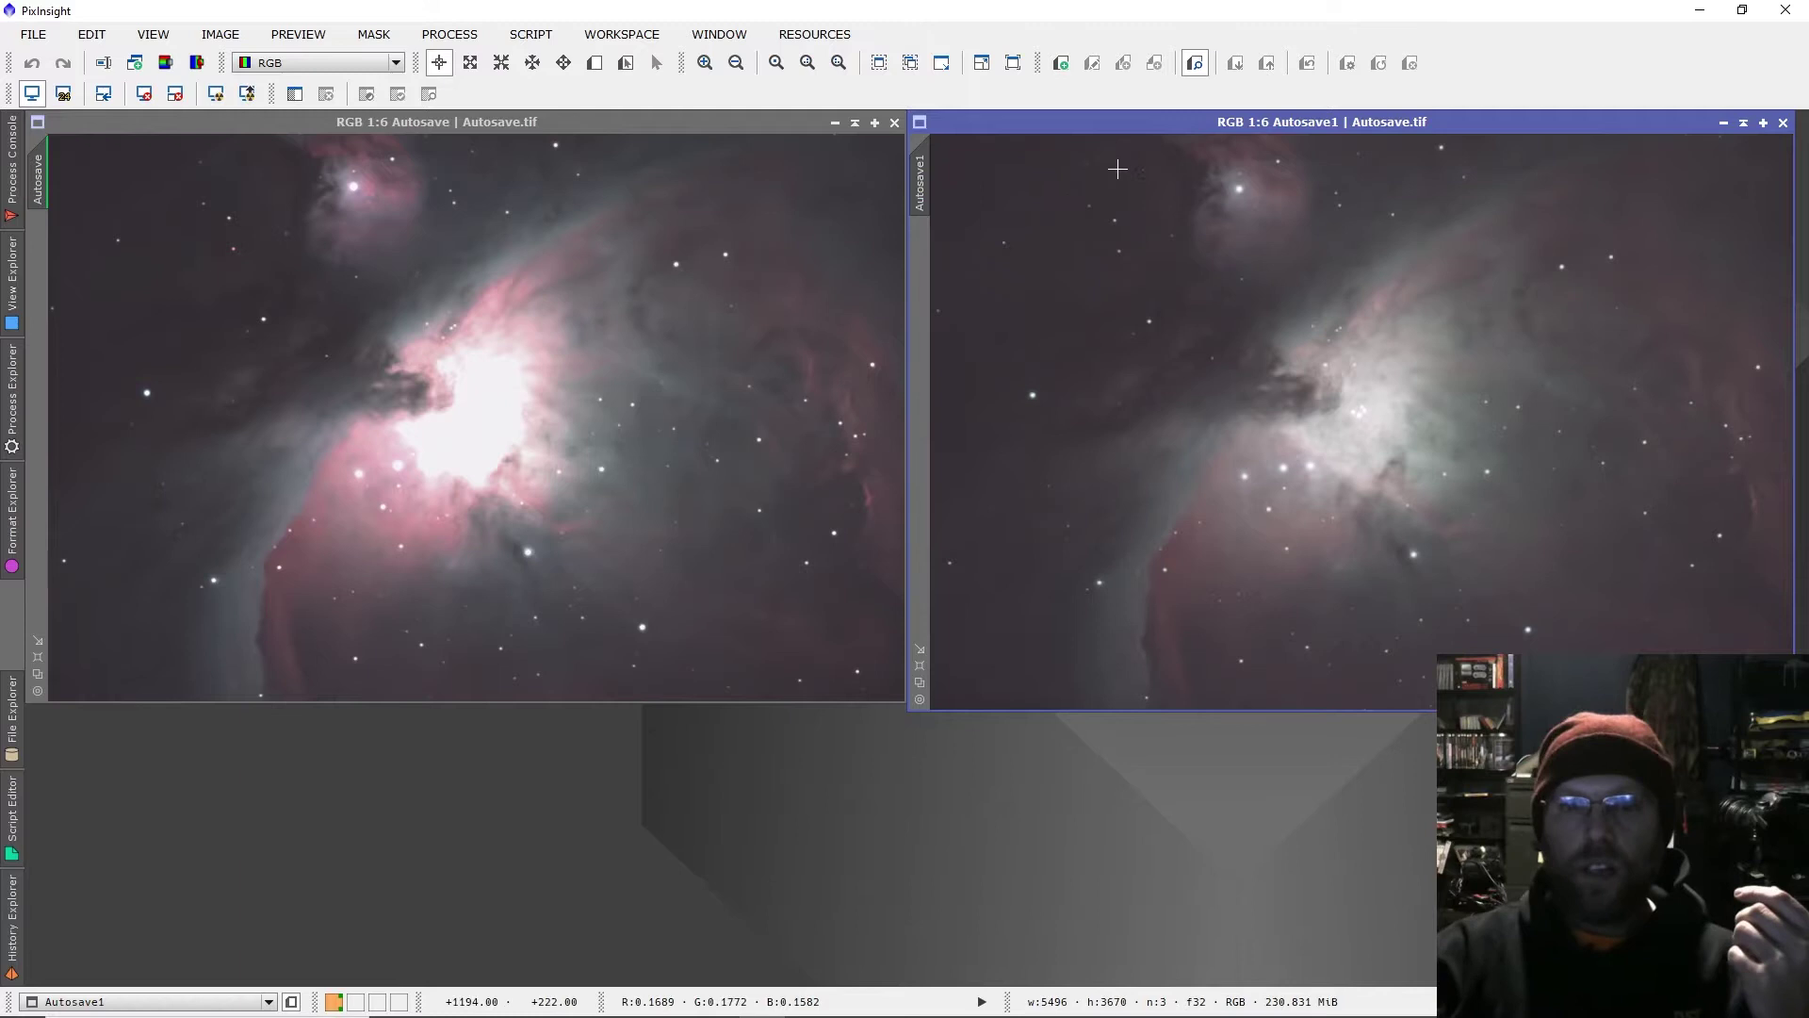
Drag the Autosave1 window so it sits to the right of Autosave.
left_click_drag(1046, 122, 201, 137)
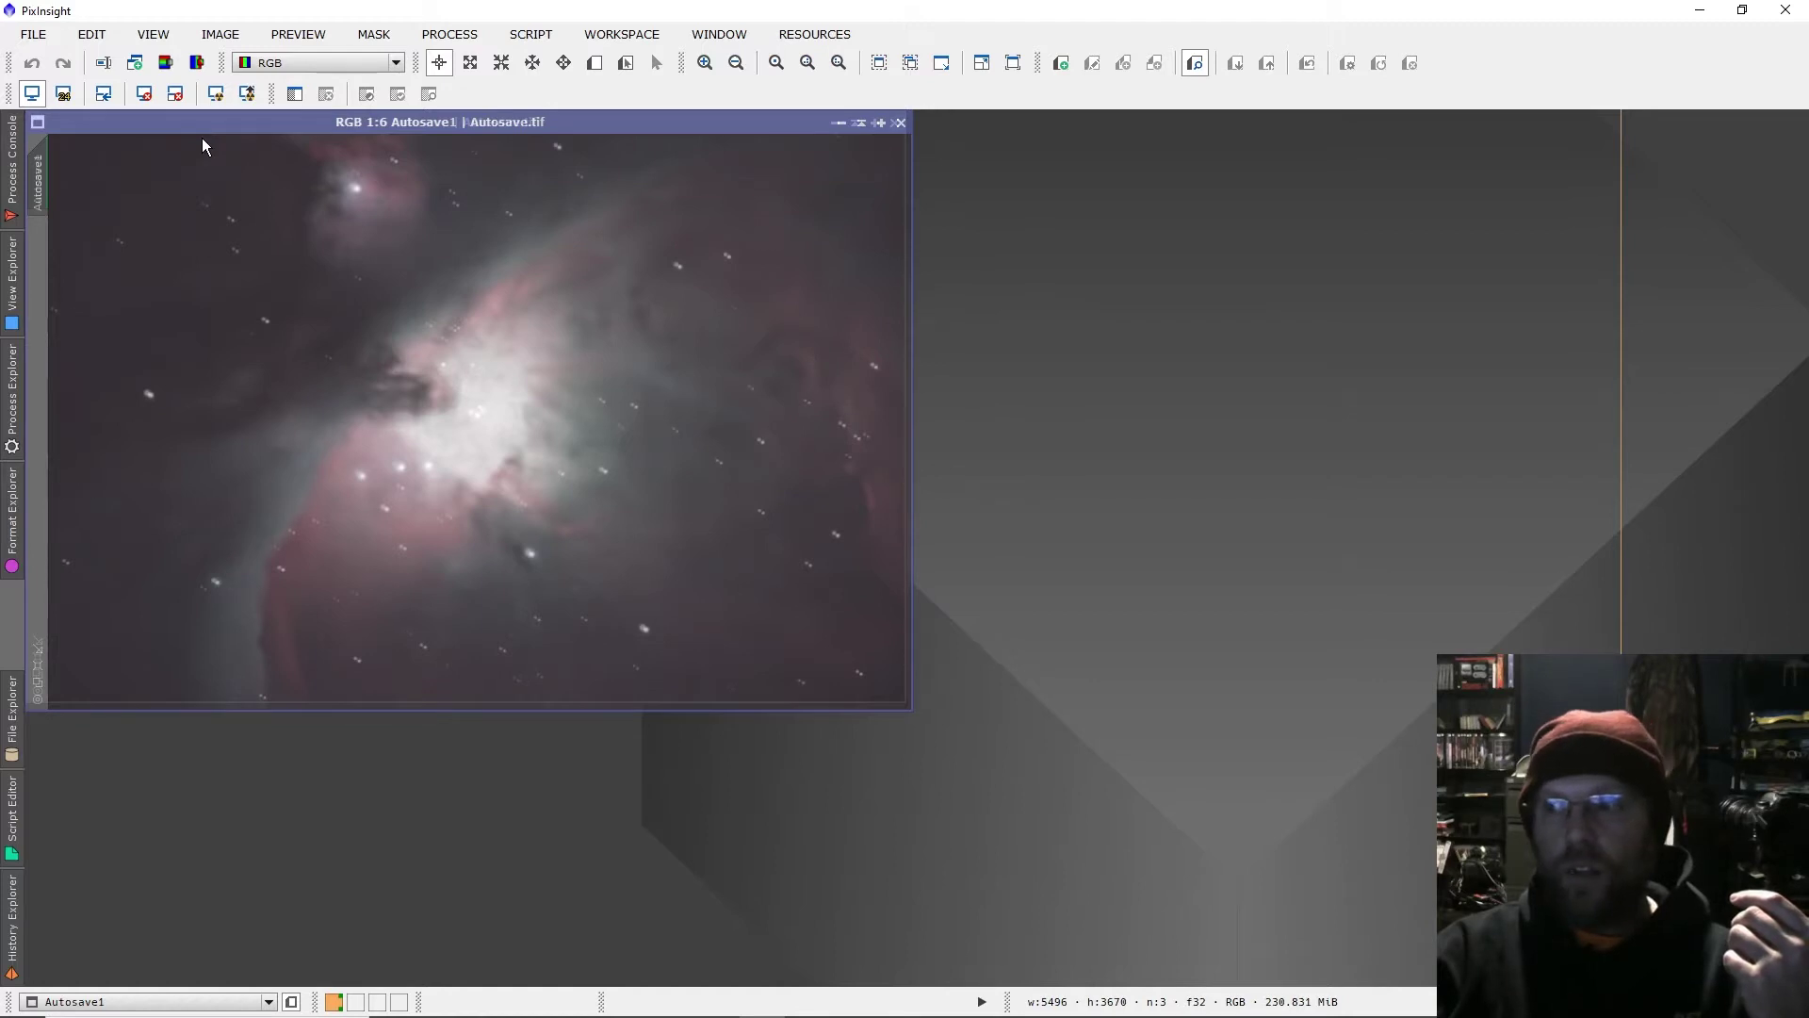
left_click_drag(201, 138, 1070, 138)
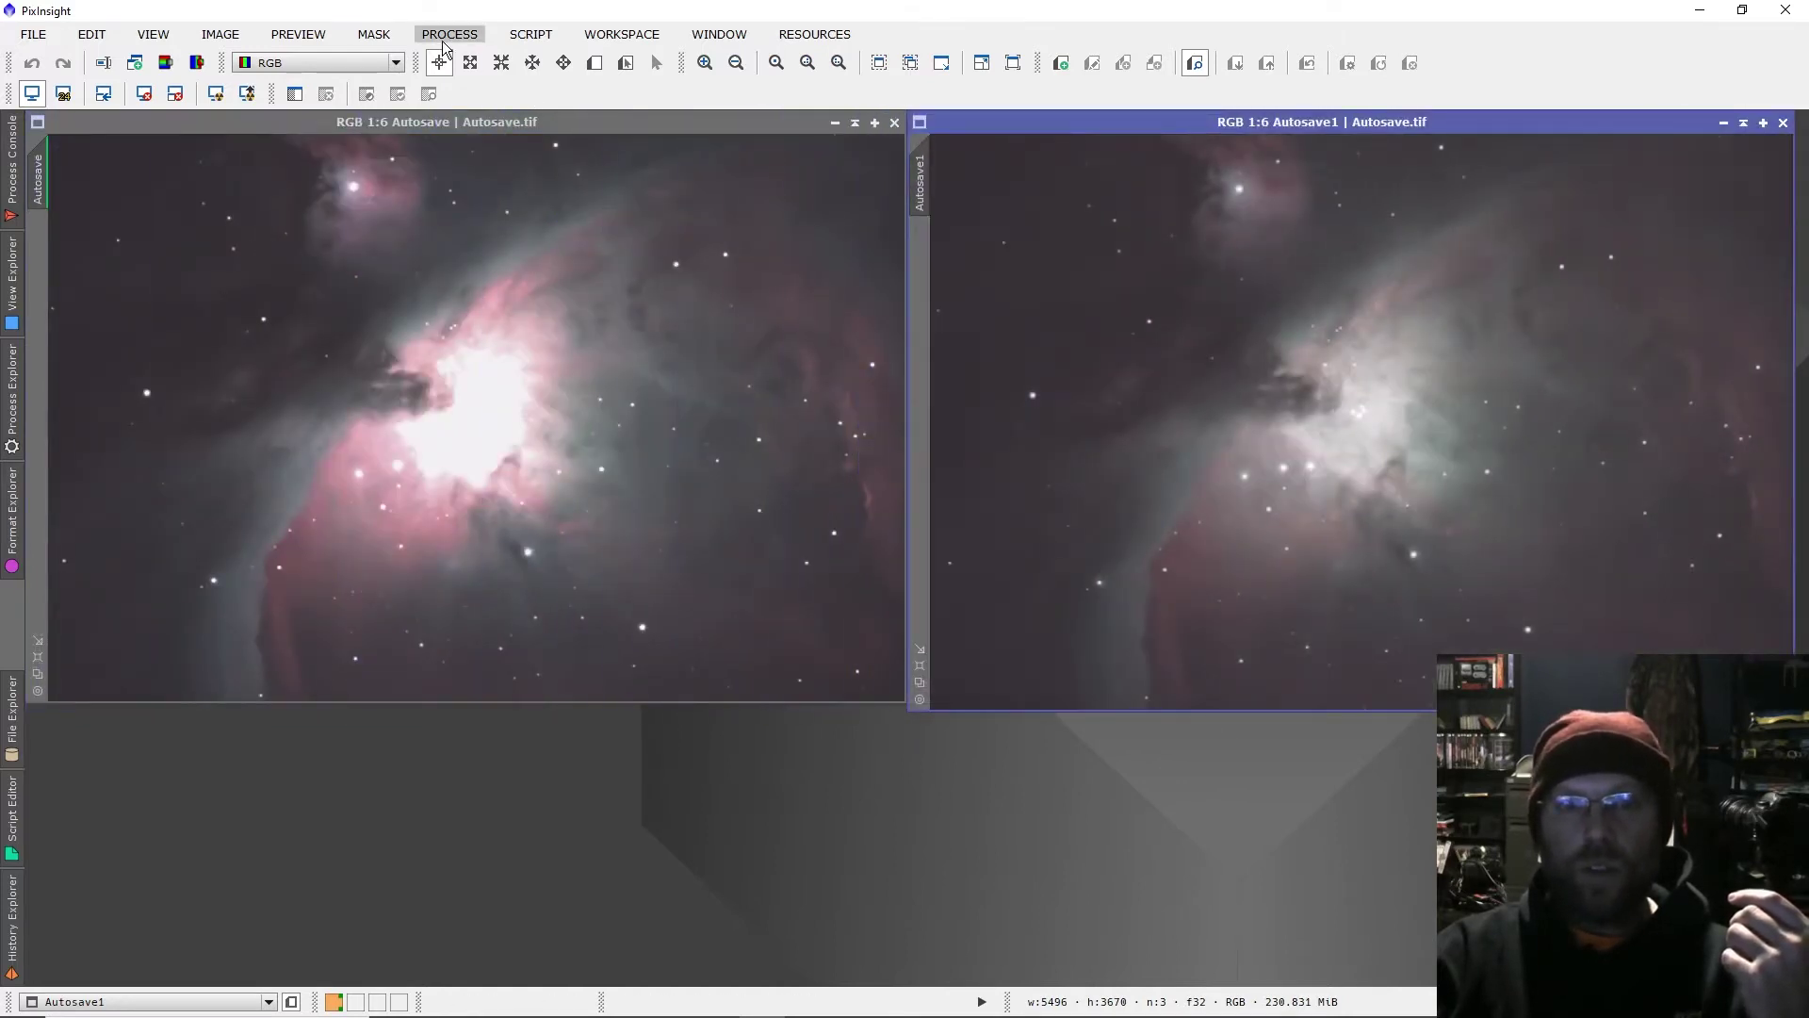
Start DynamicAlignment with Autosave as reference and Autosave1 as target, showing Reference Generation.
left_click(444, 38)
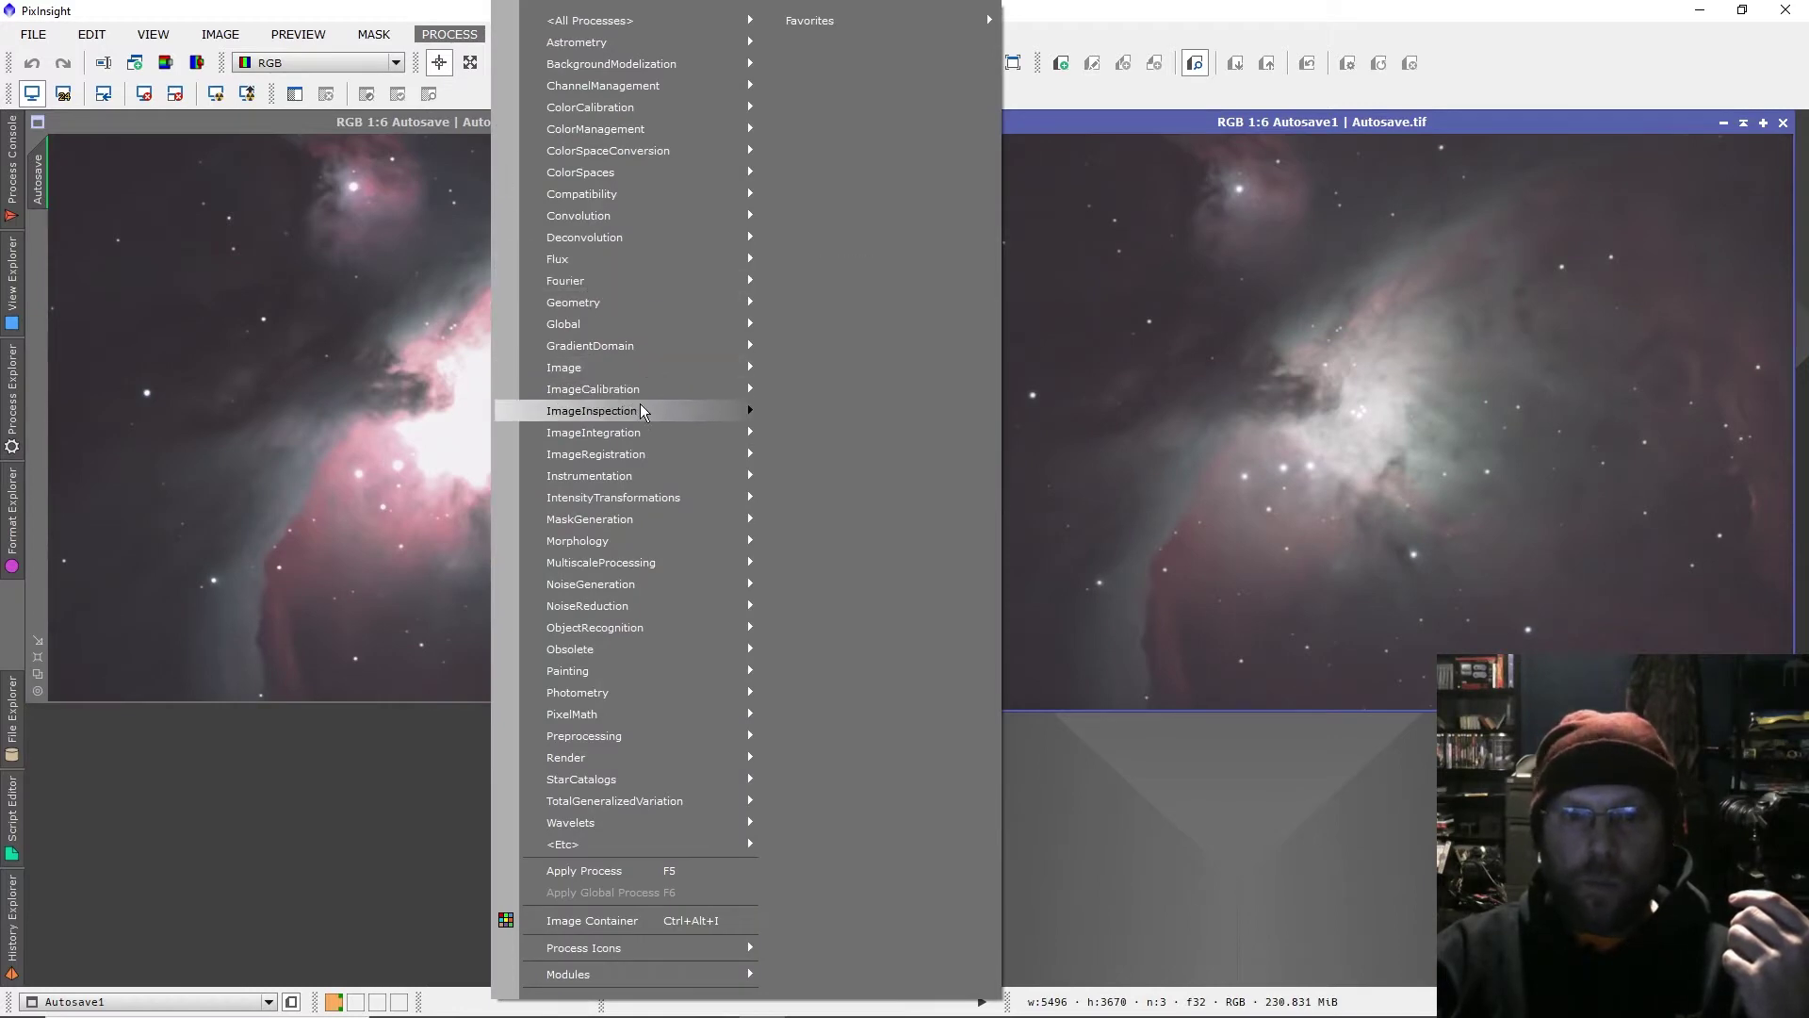
mouse_move(647, 454)
left_click(791, 480)
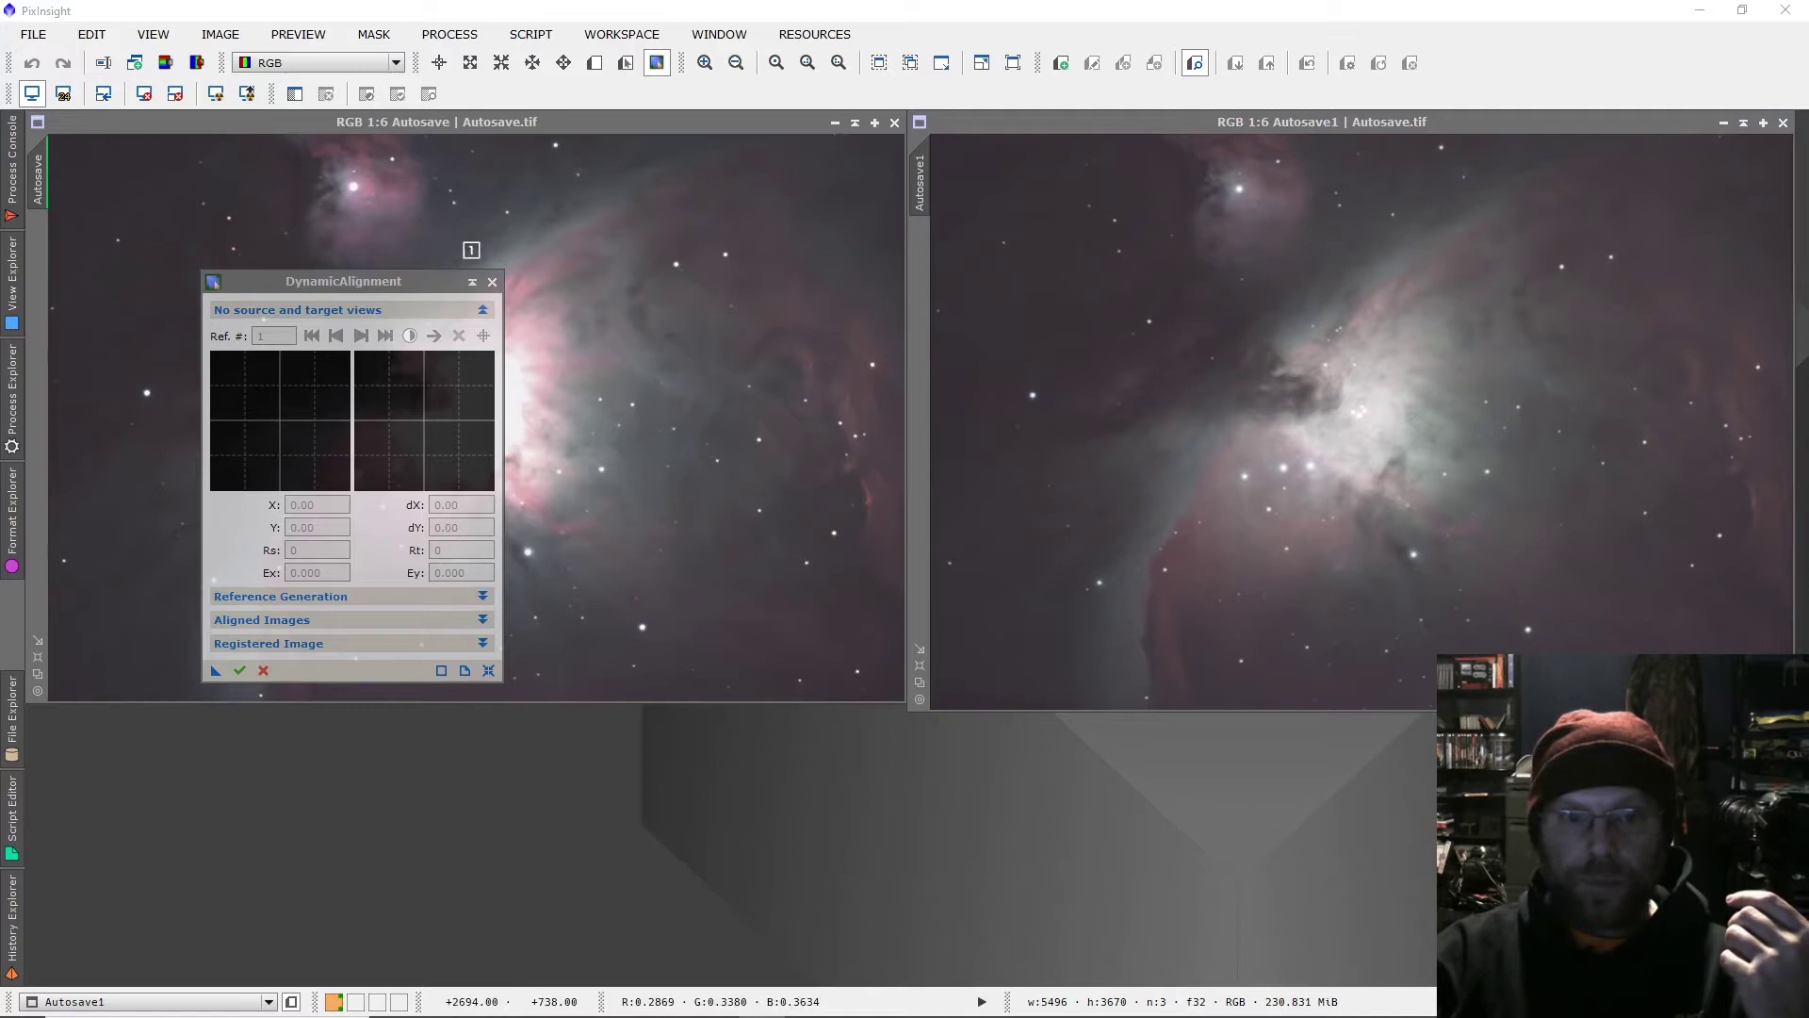
left_click(561, 220)
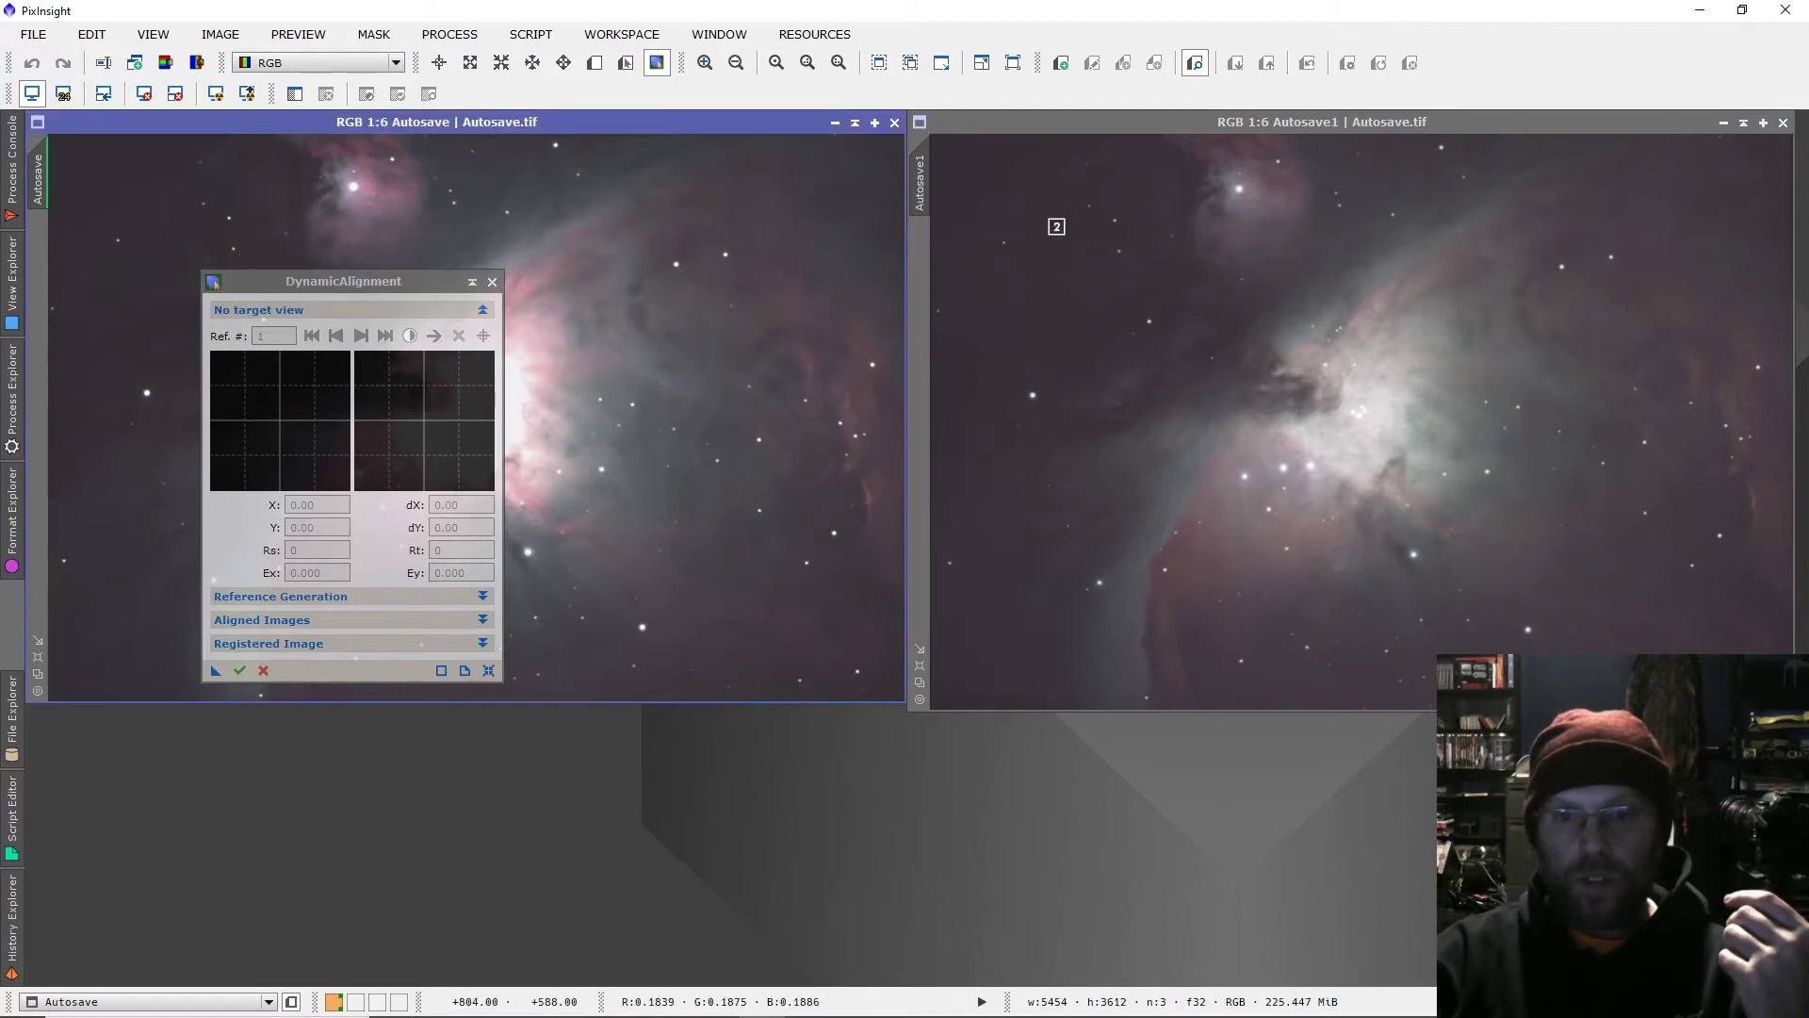
left_click(1056, 227)
left_click_drag(376, 280, 529, 439)
left_click(555, 751)
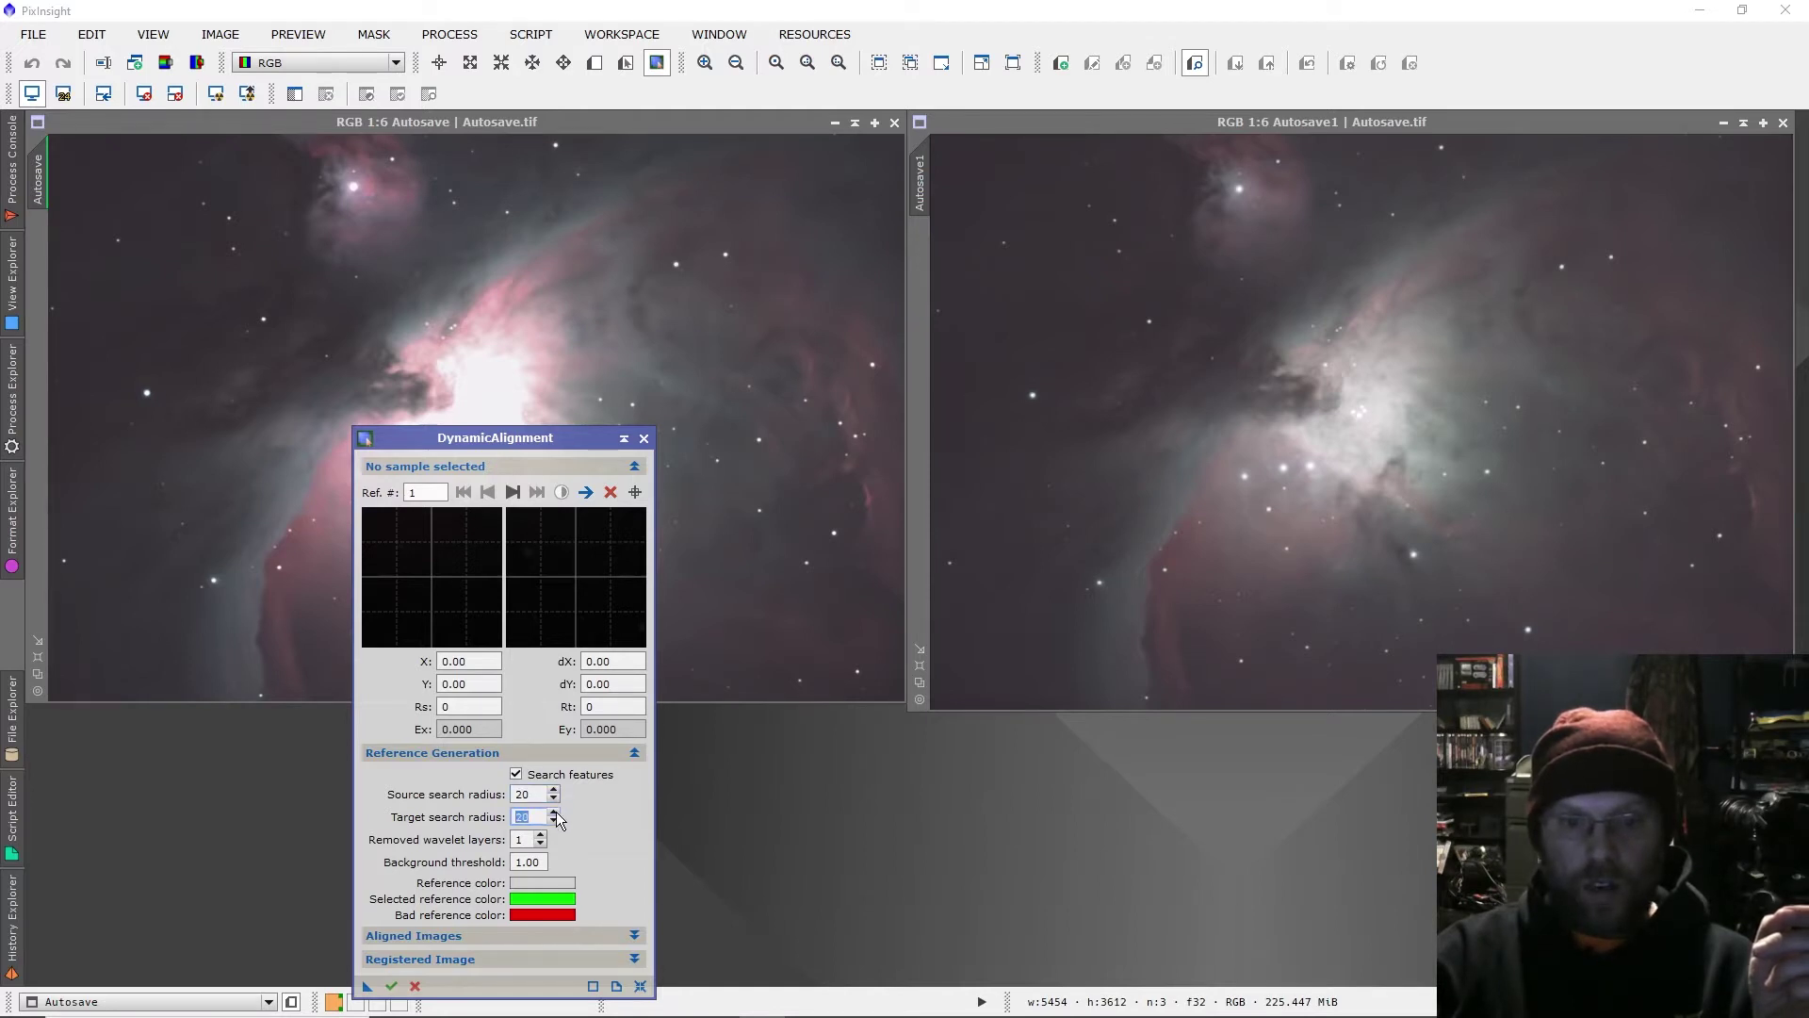
Place eleven star samples spread across the upper, left and right parts of the frame.
left_click(234, 249)
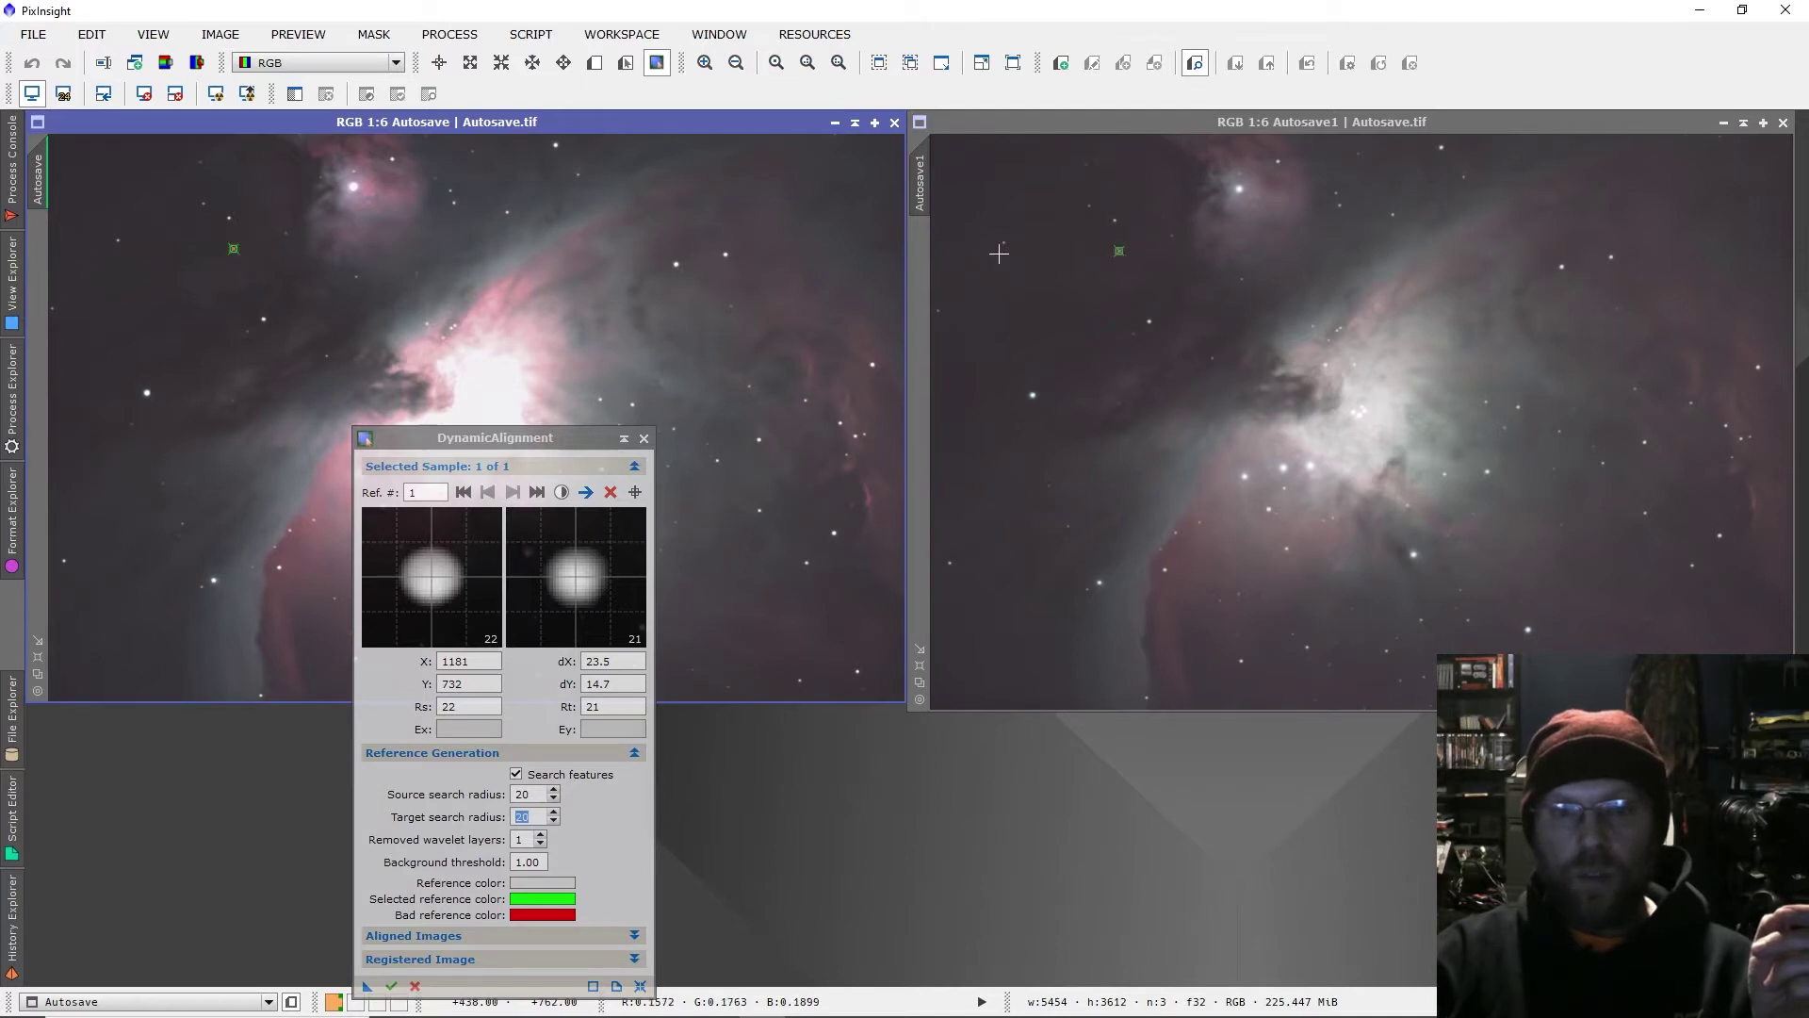
left_click(229, 217)
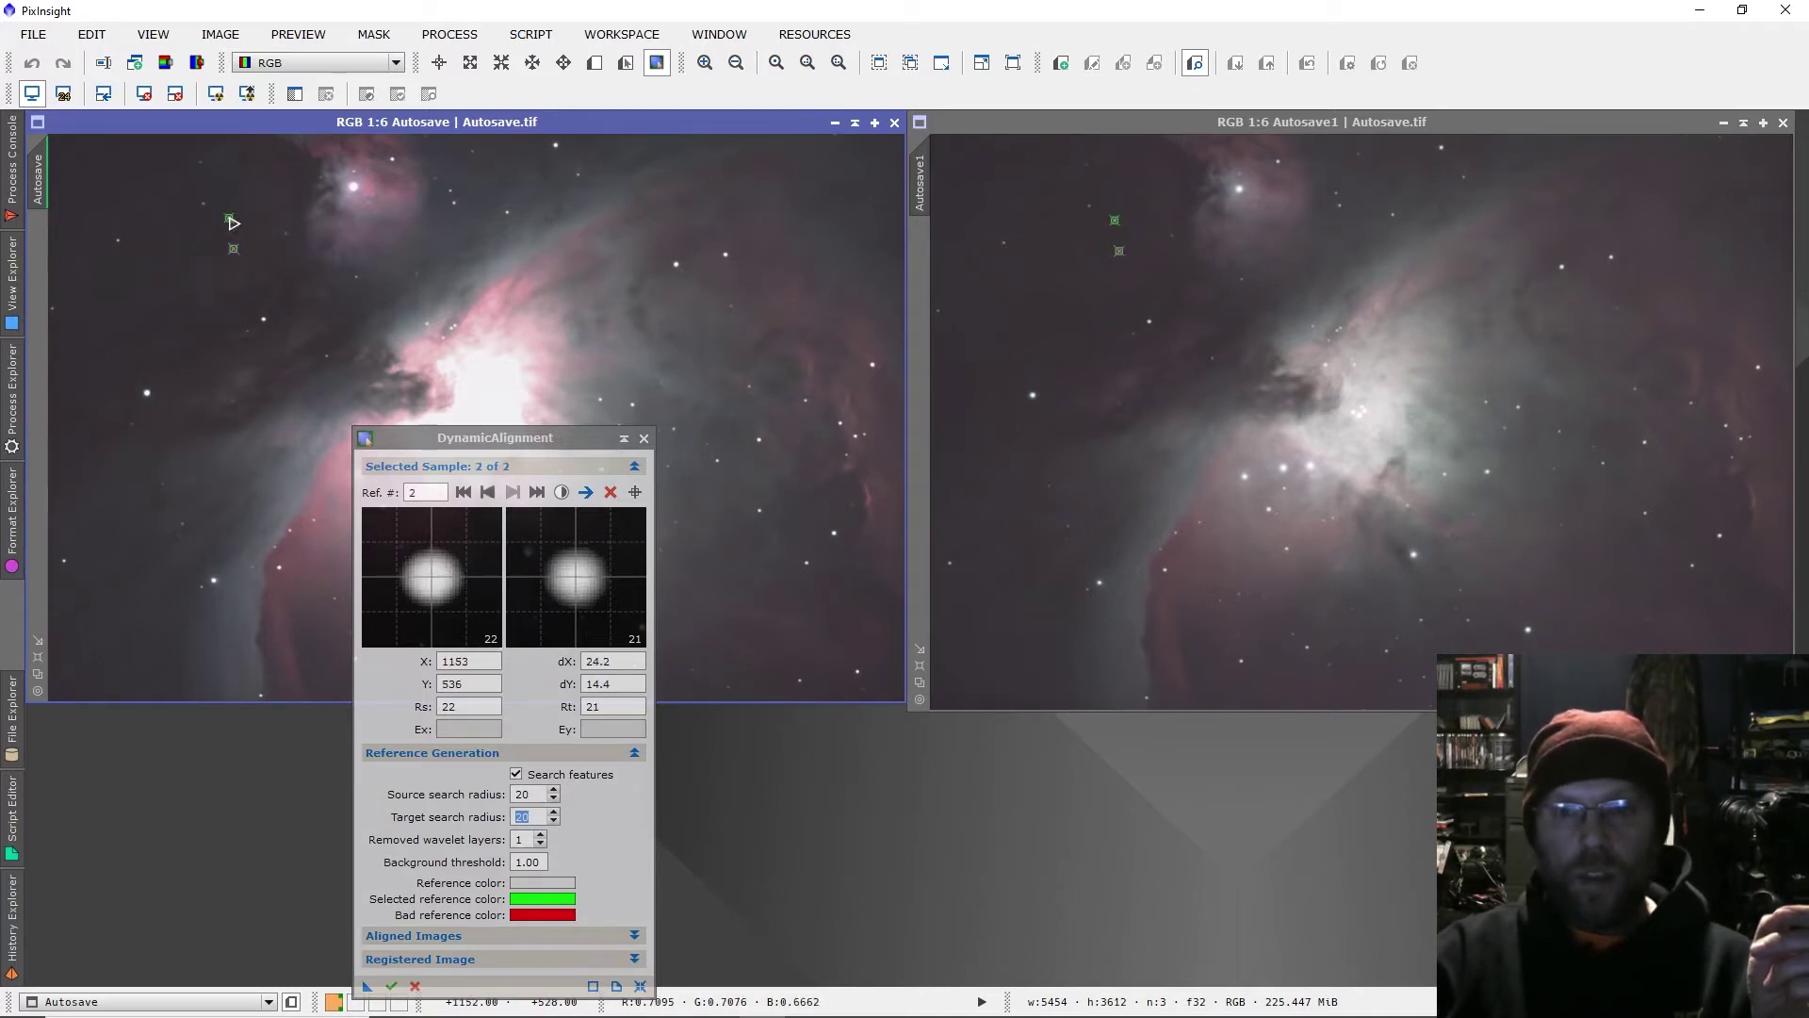
left_click(727, 257)
left_click(678, 267)
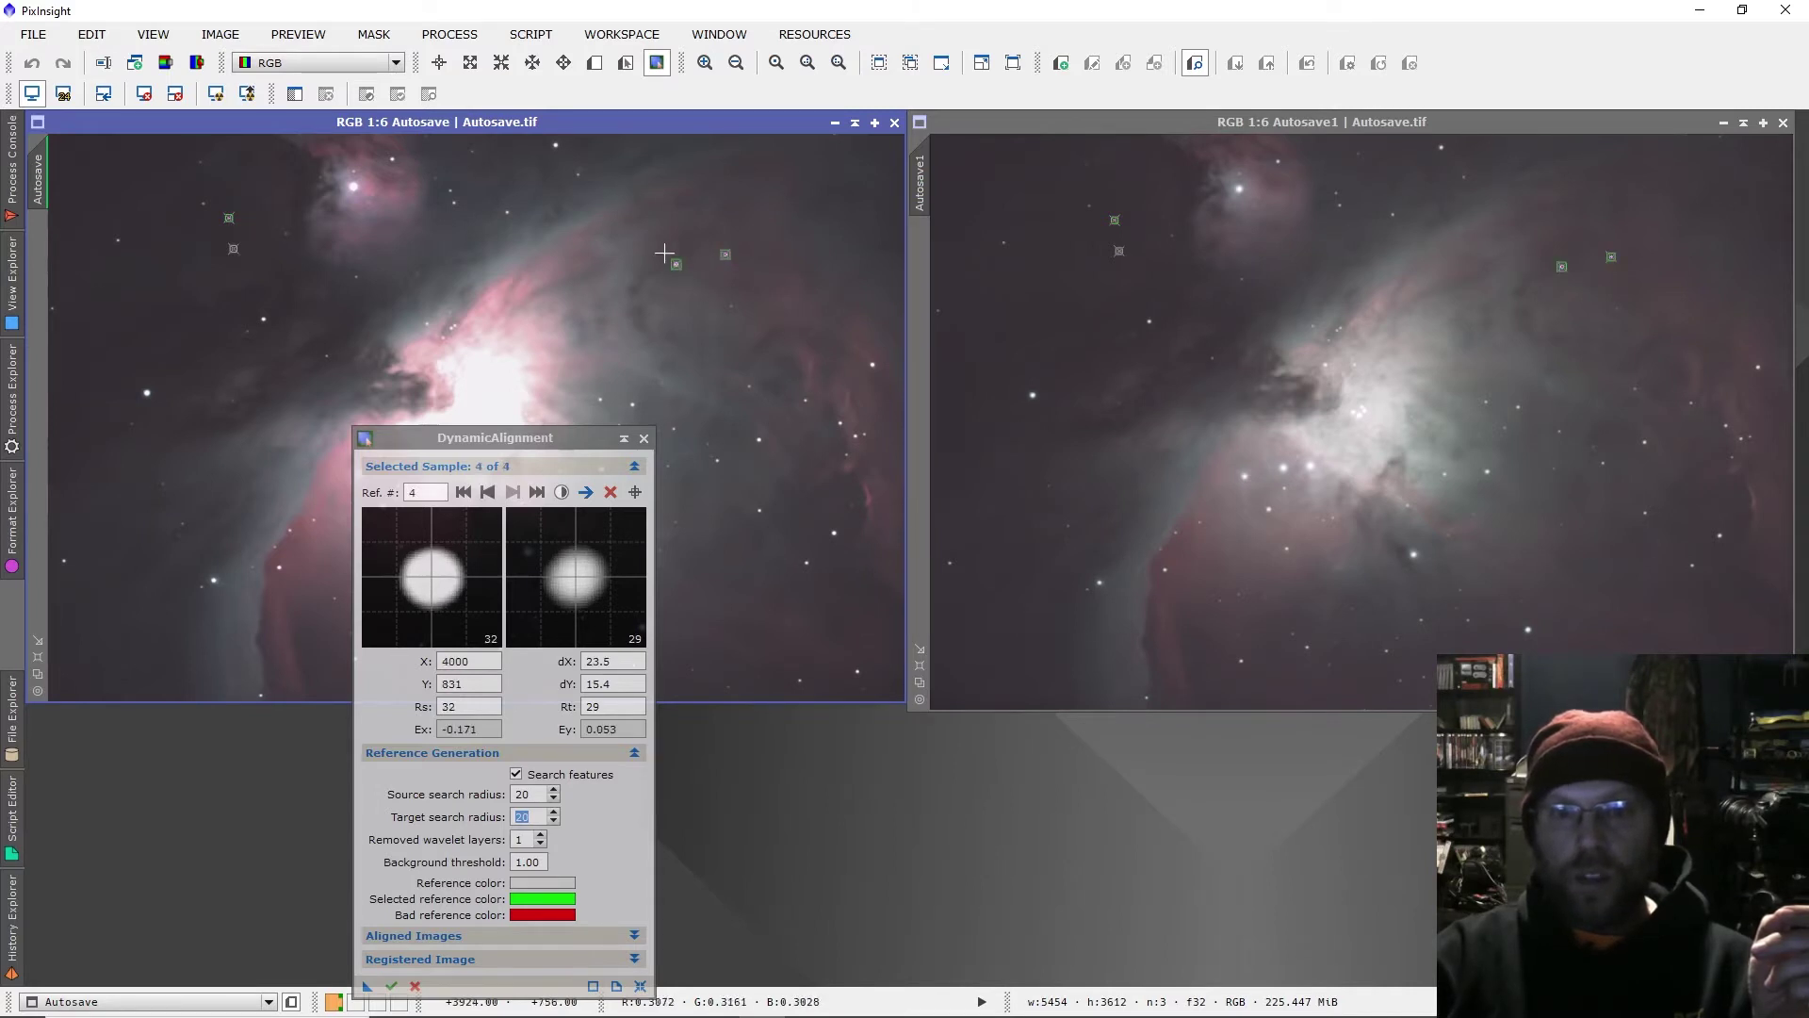
left_click(555, 146)
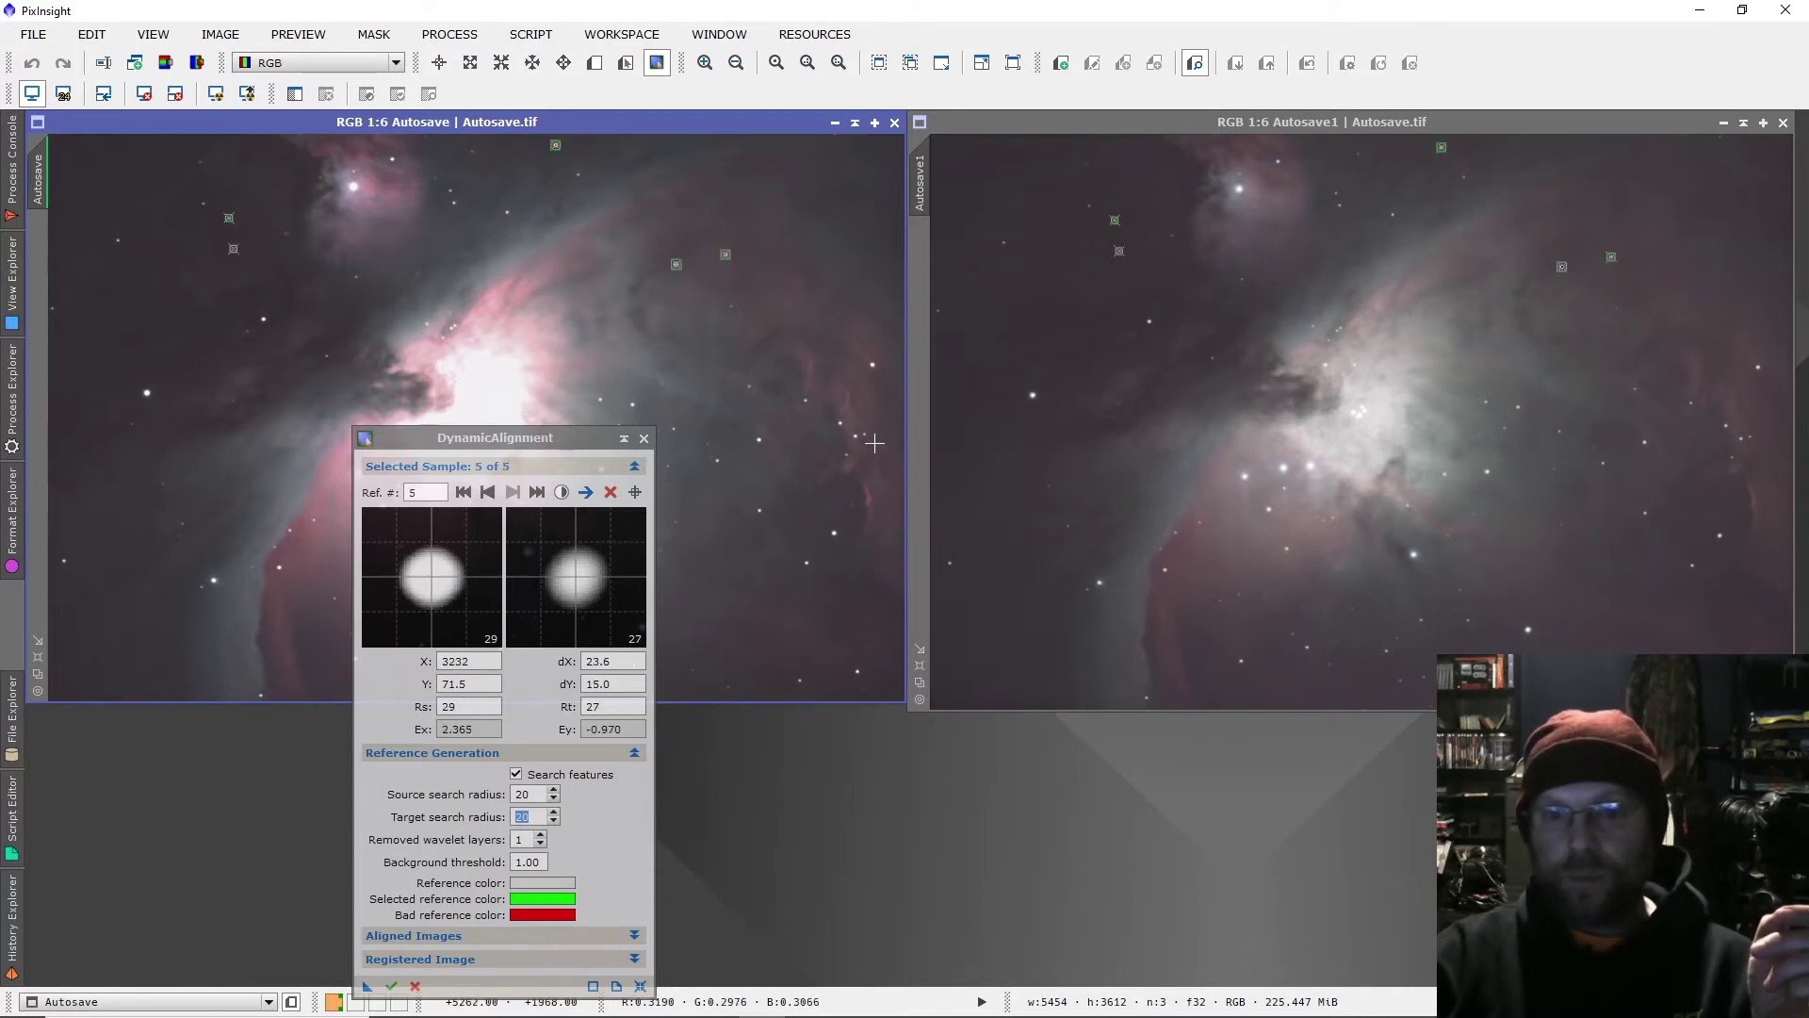
left_click(835, 534)
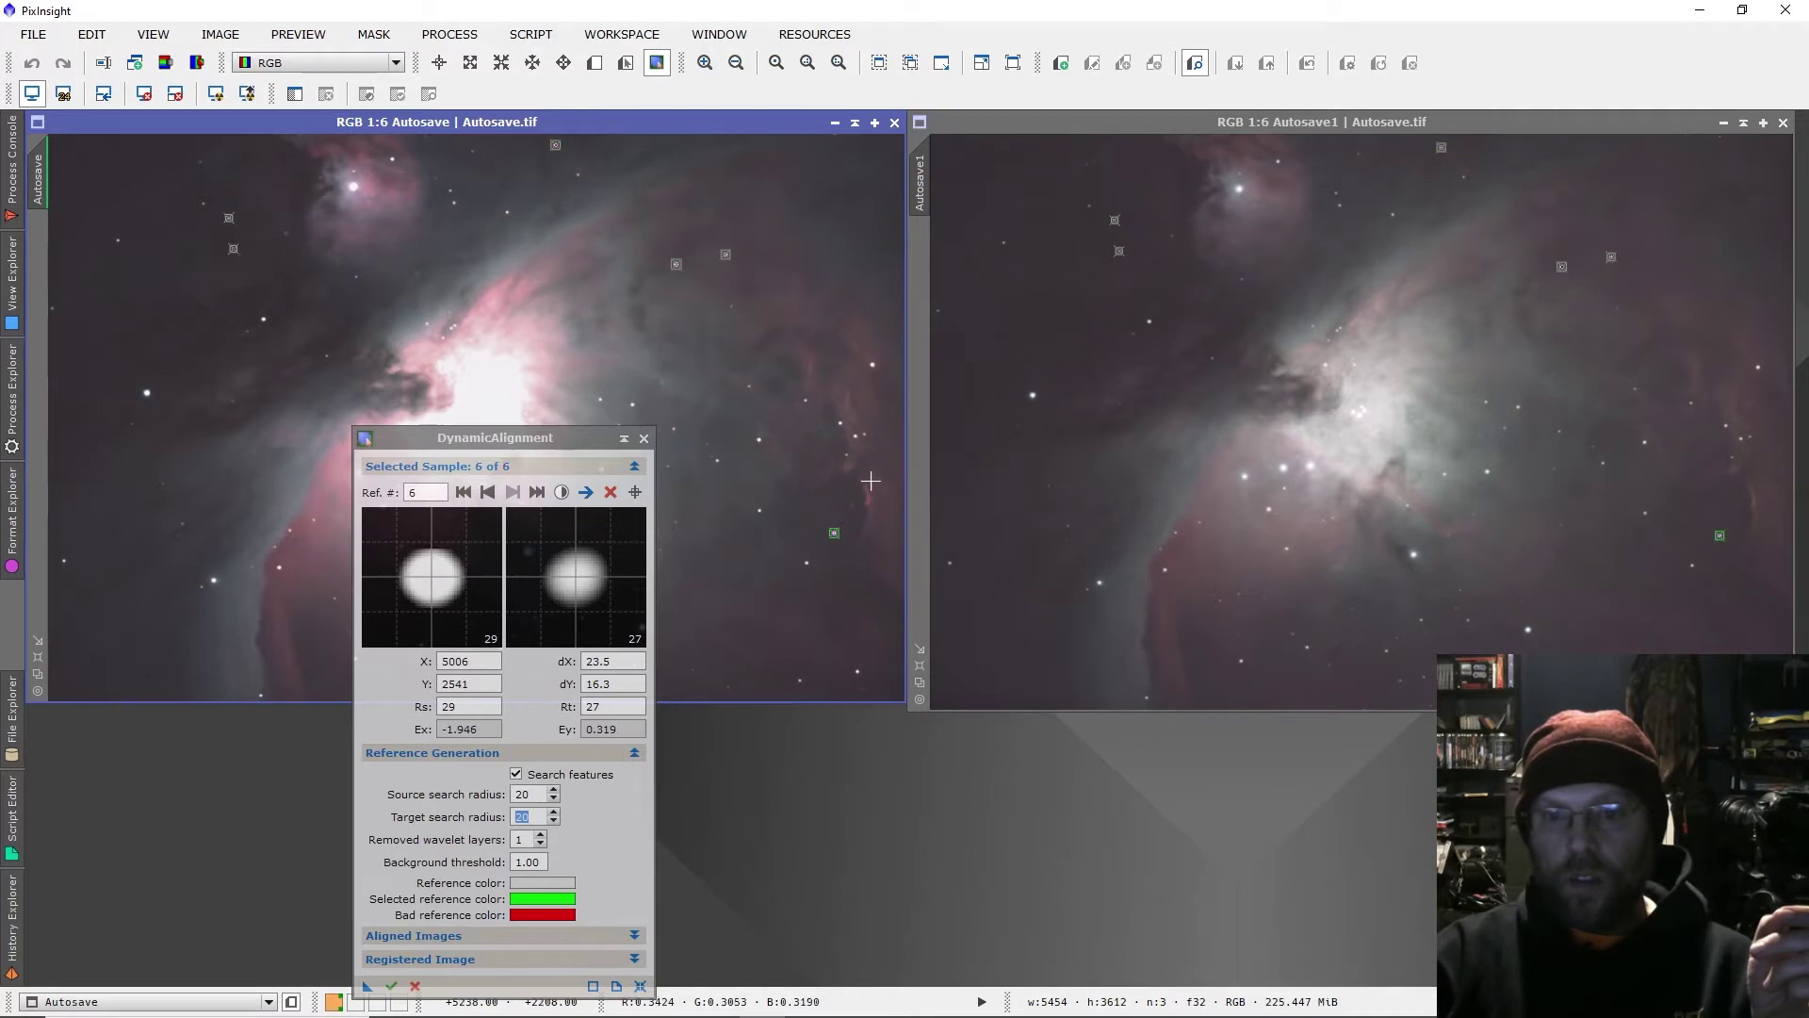
left_click(869, 367)
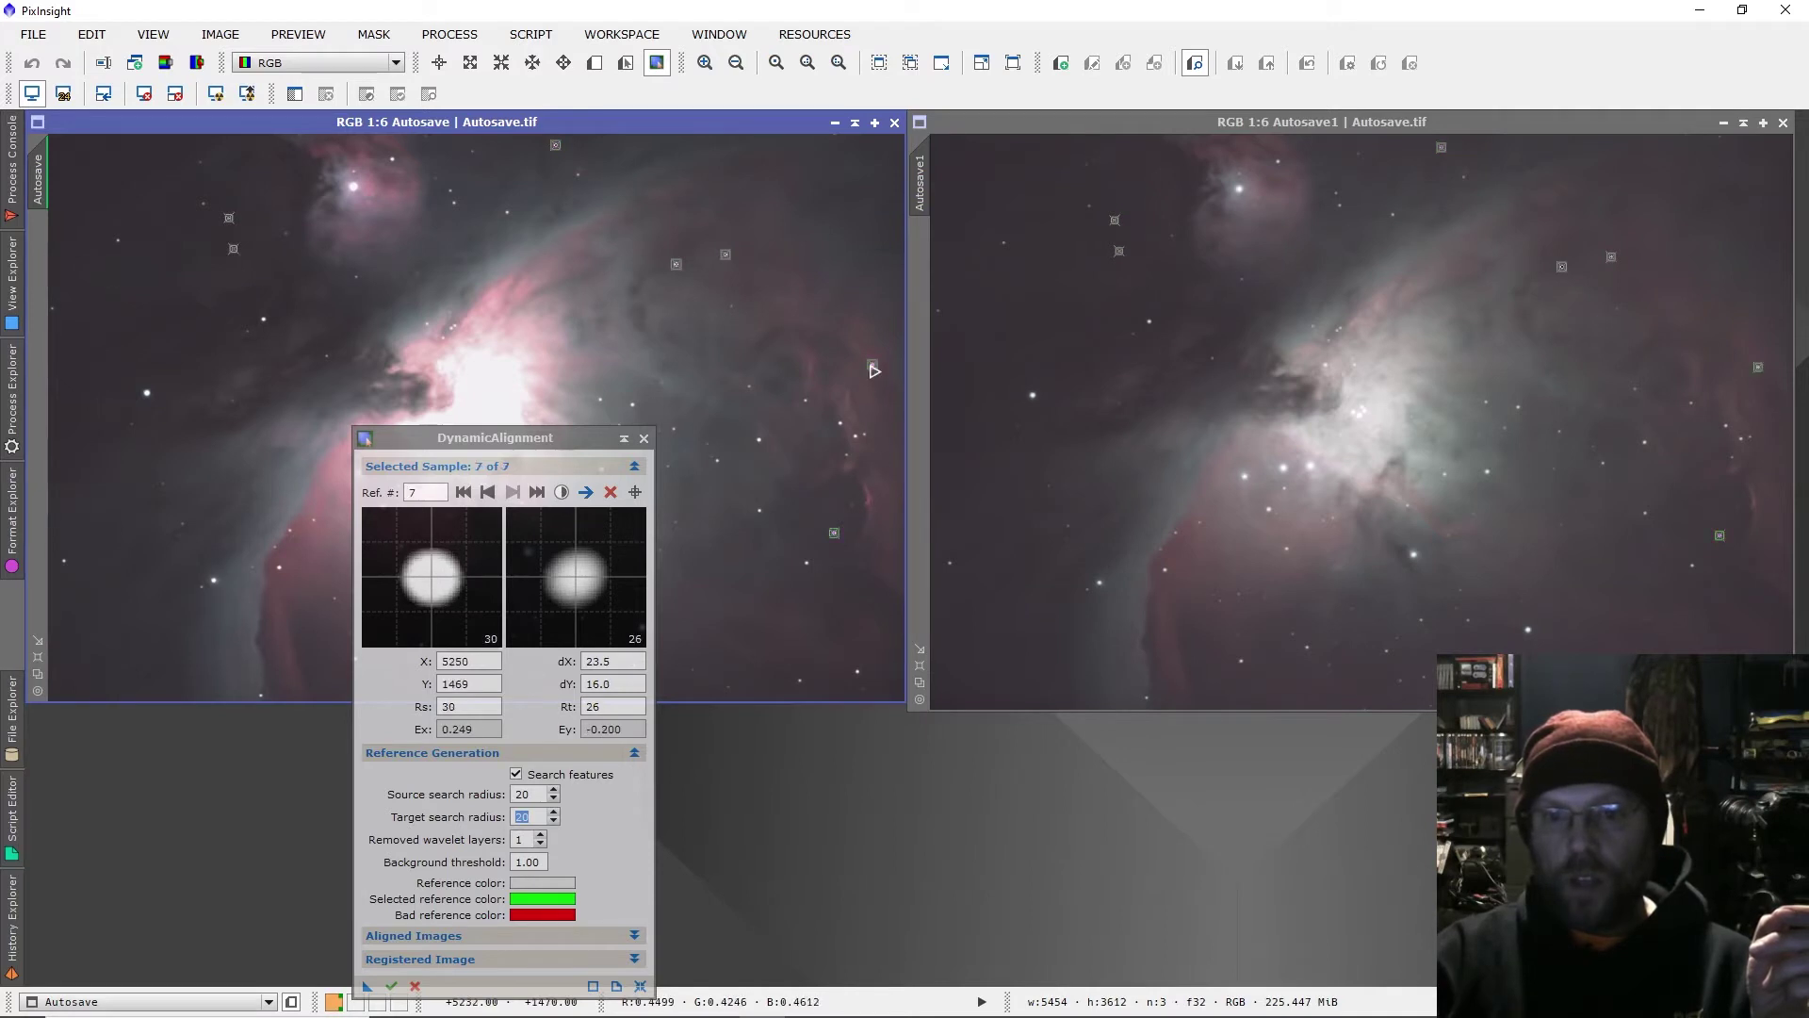
left_click(147, 394)
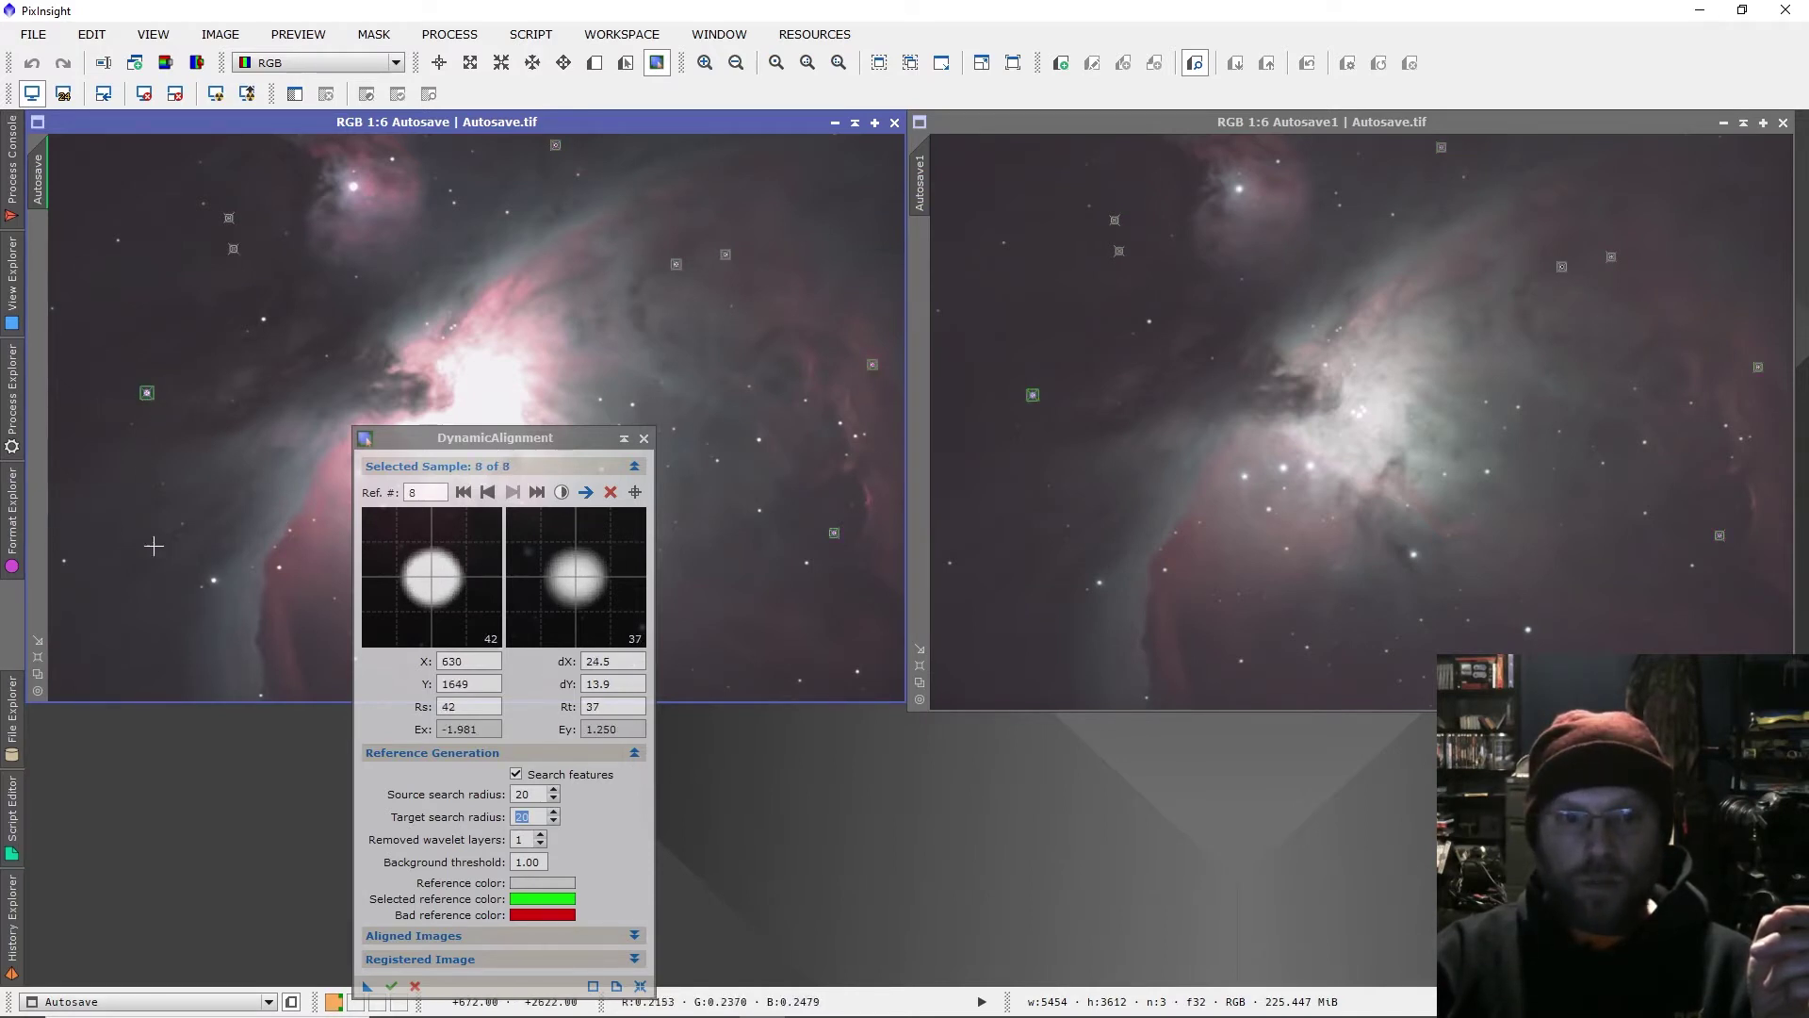
left_click(64, 562)
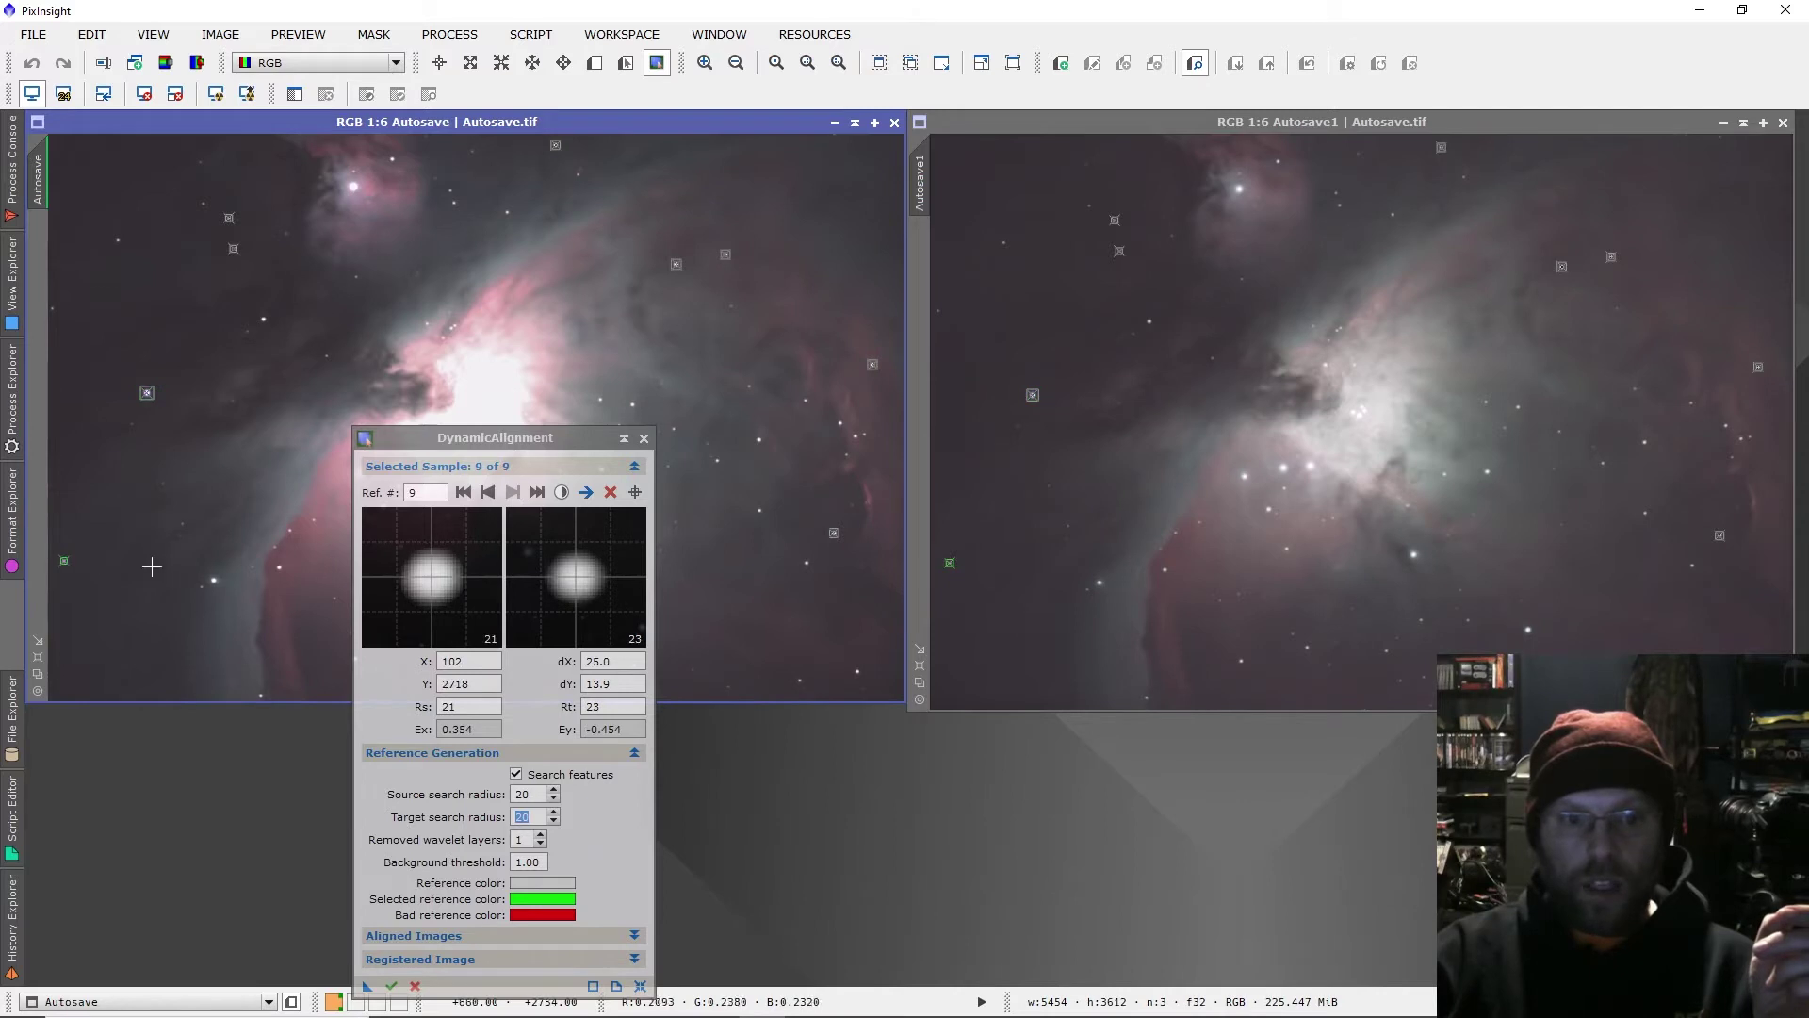
left_click(215, 580)
left_click(120, 241)
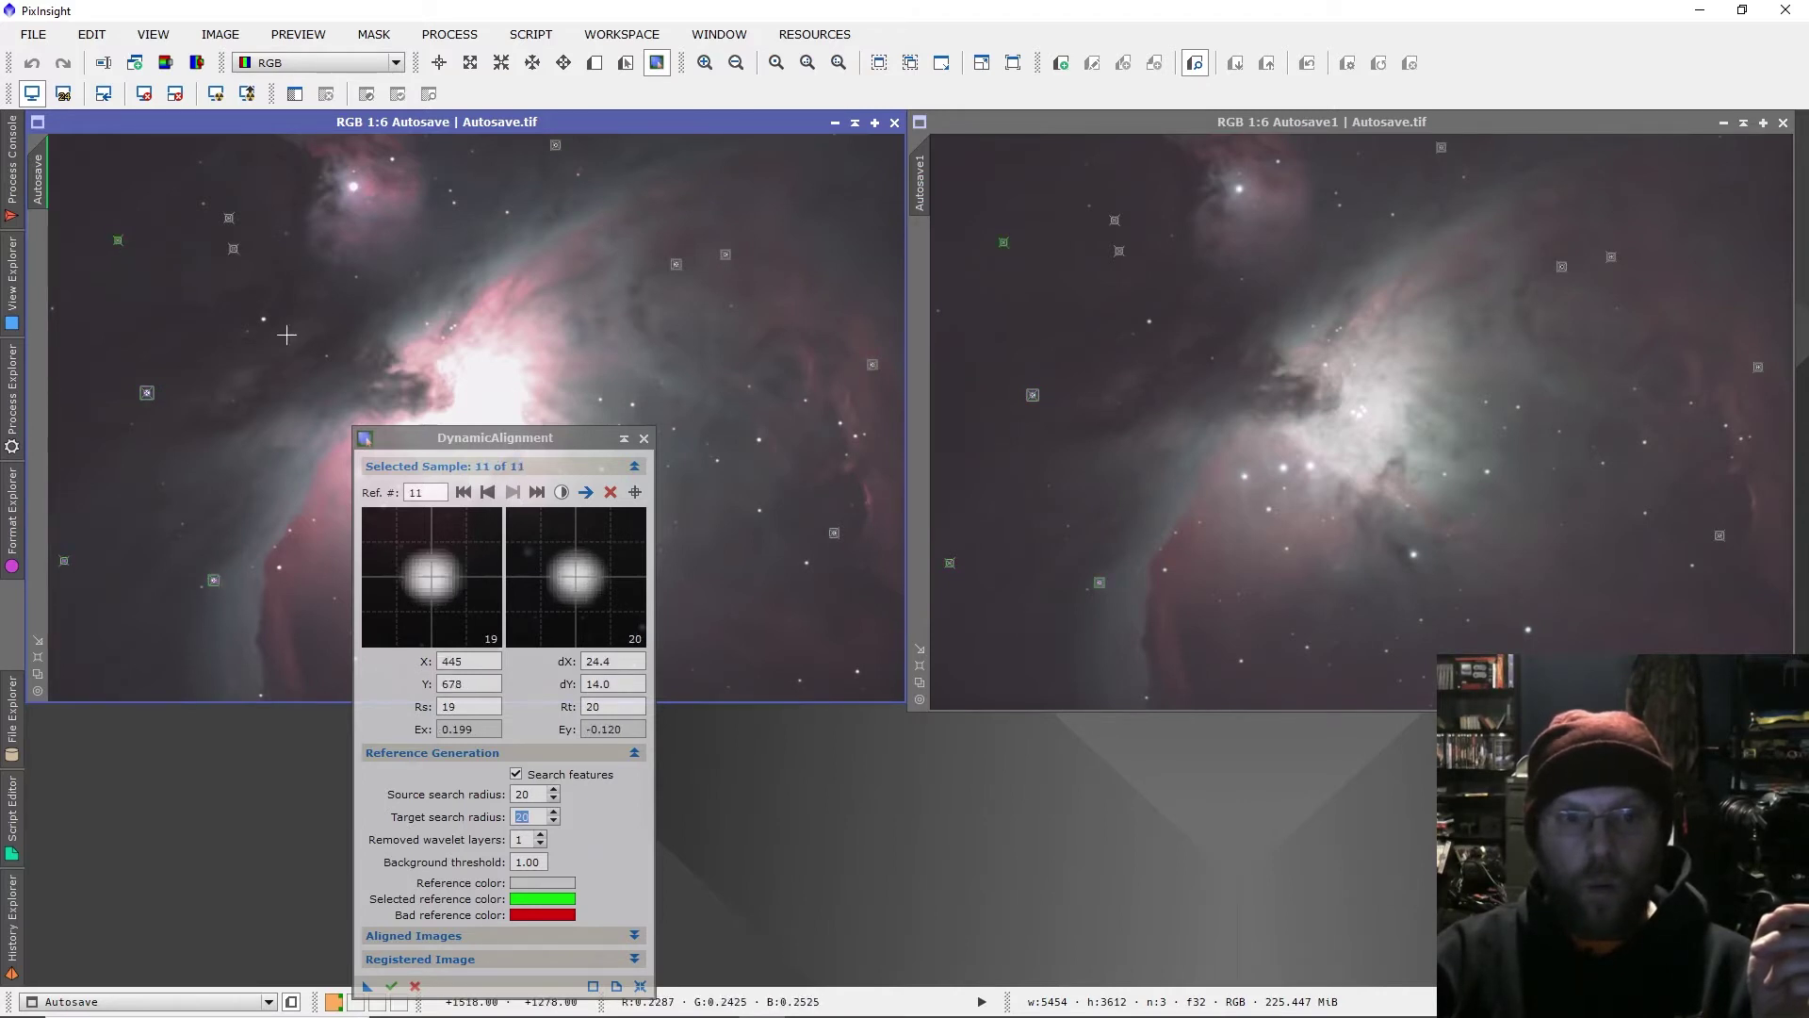
Add star samples along the bottom edge, removing the one that found no star data.
left_click_drag(448, 438, 850, 568)
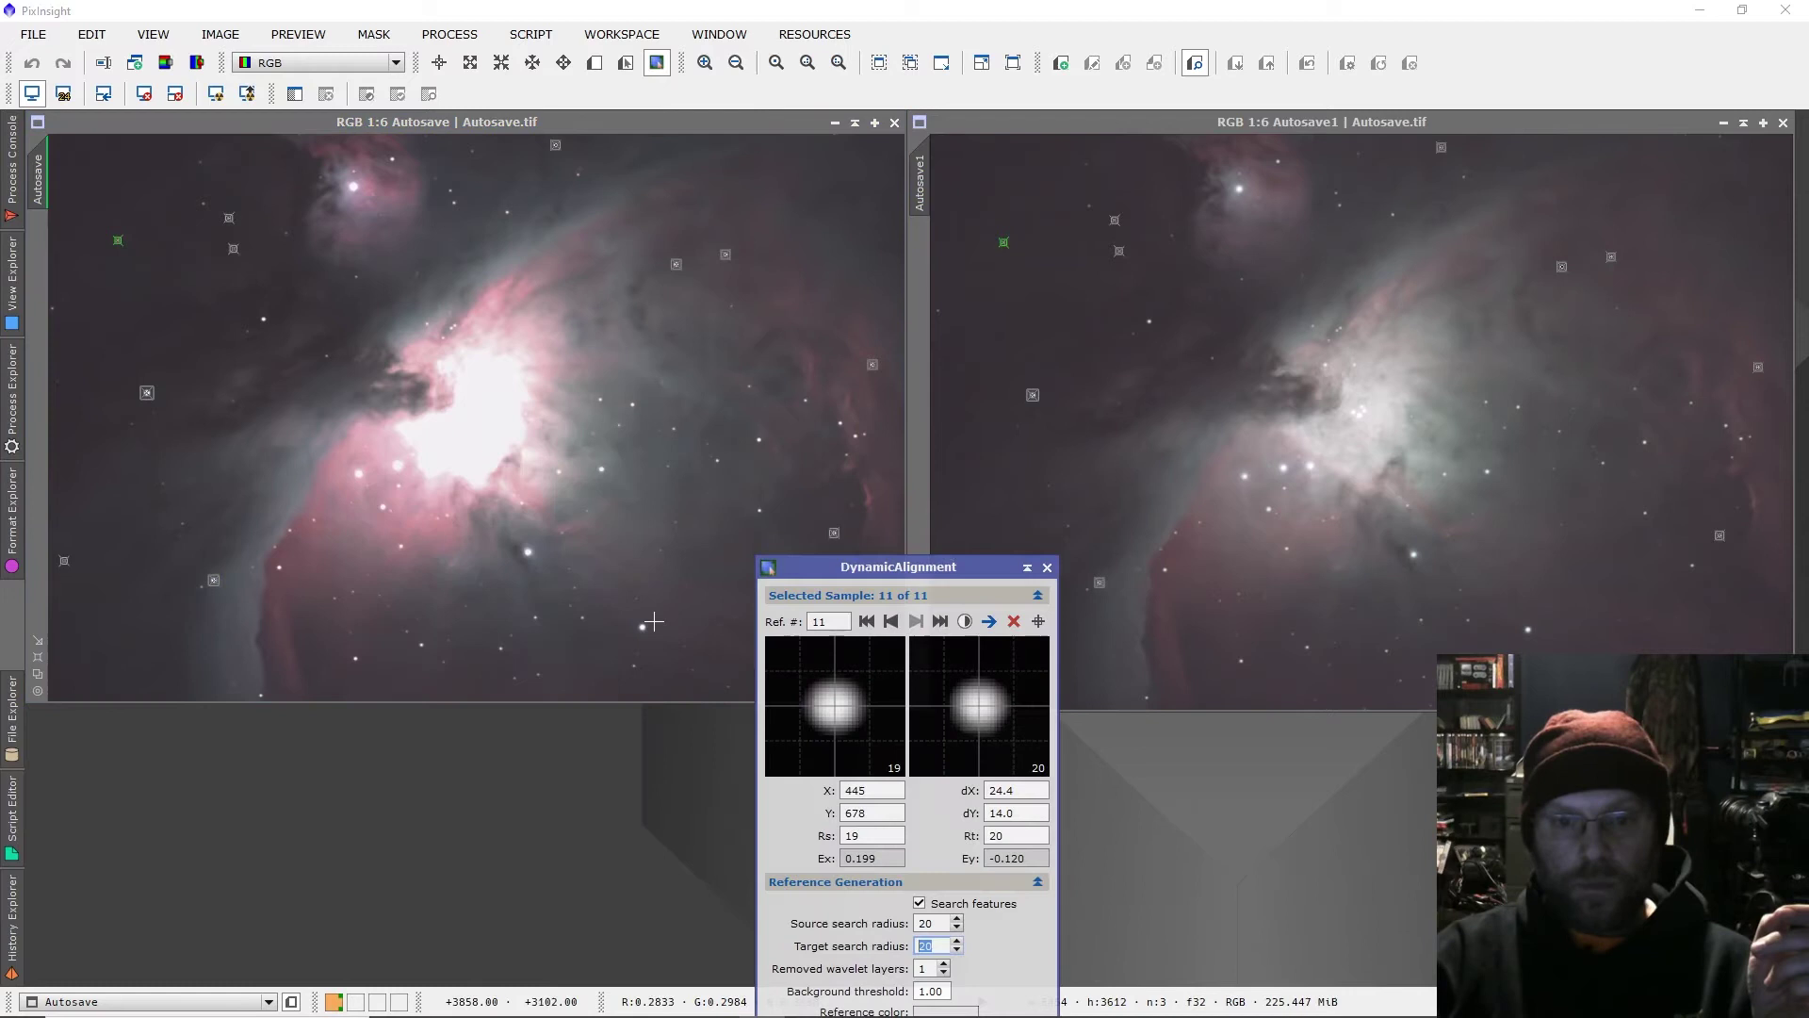
left_click(641, 625)
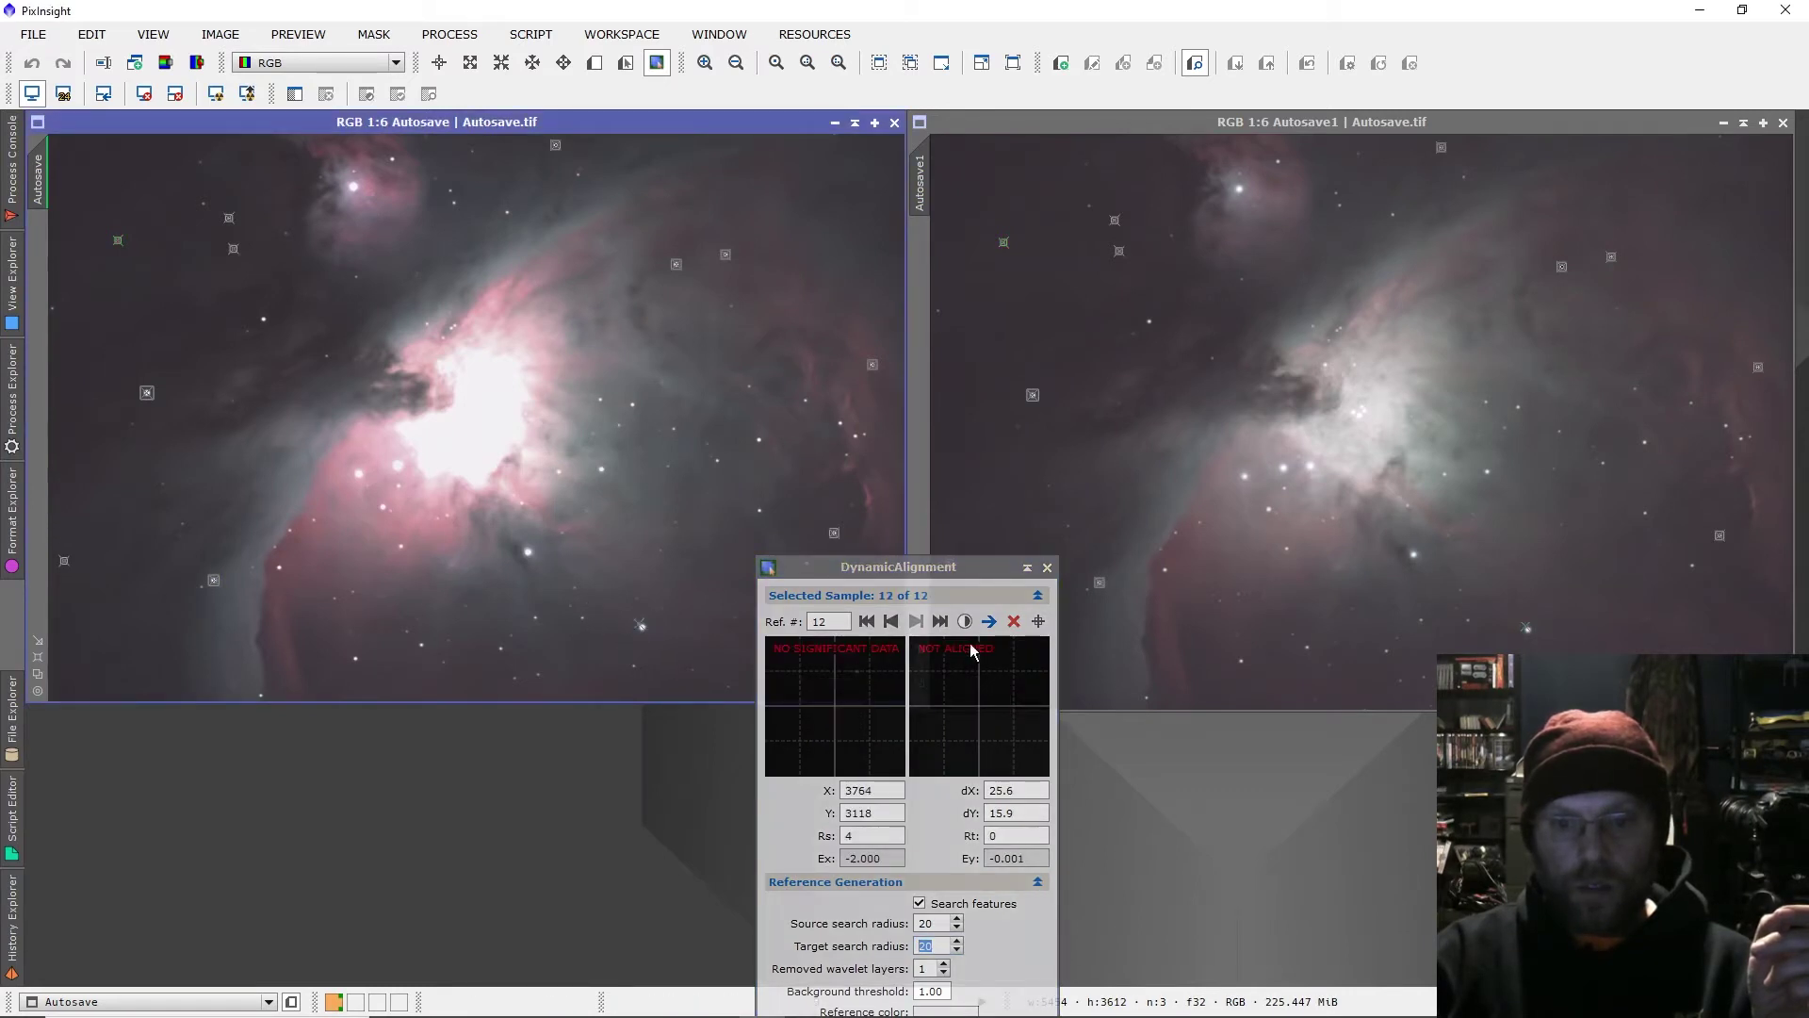
left_click(1013, 621)
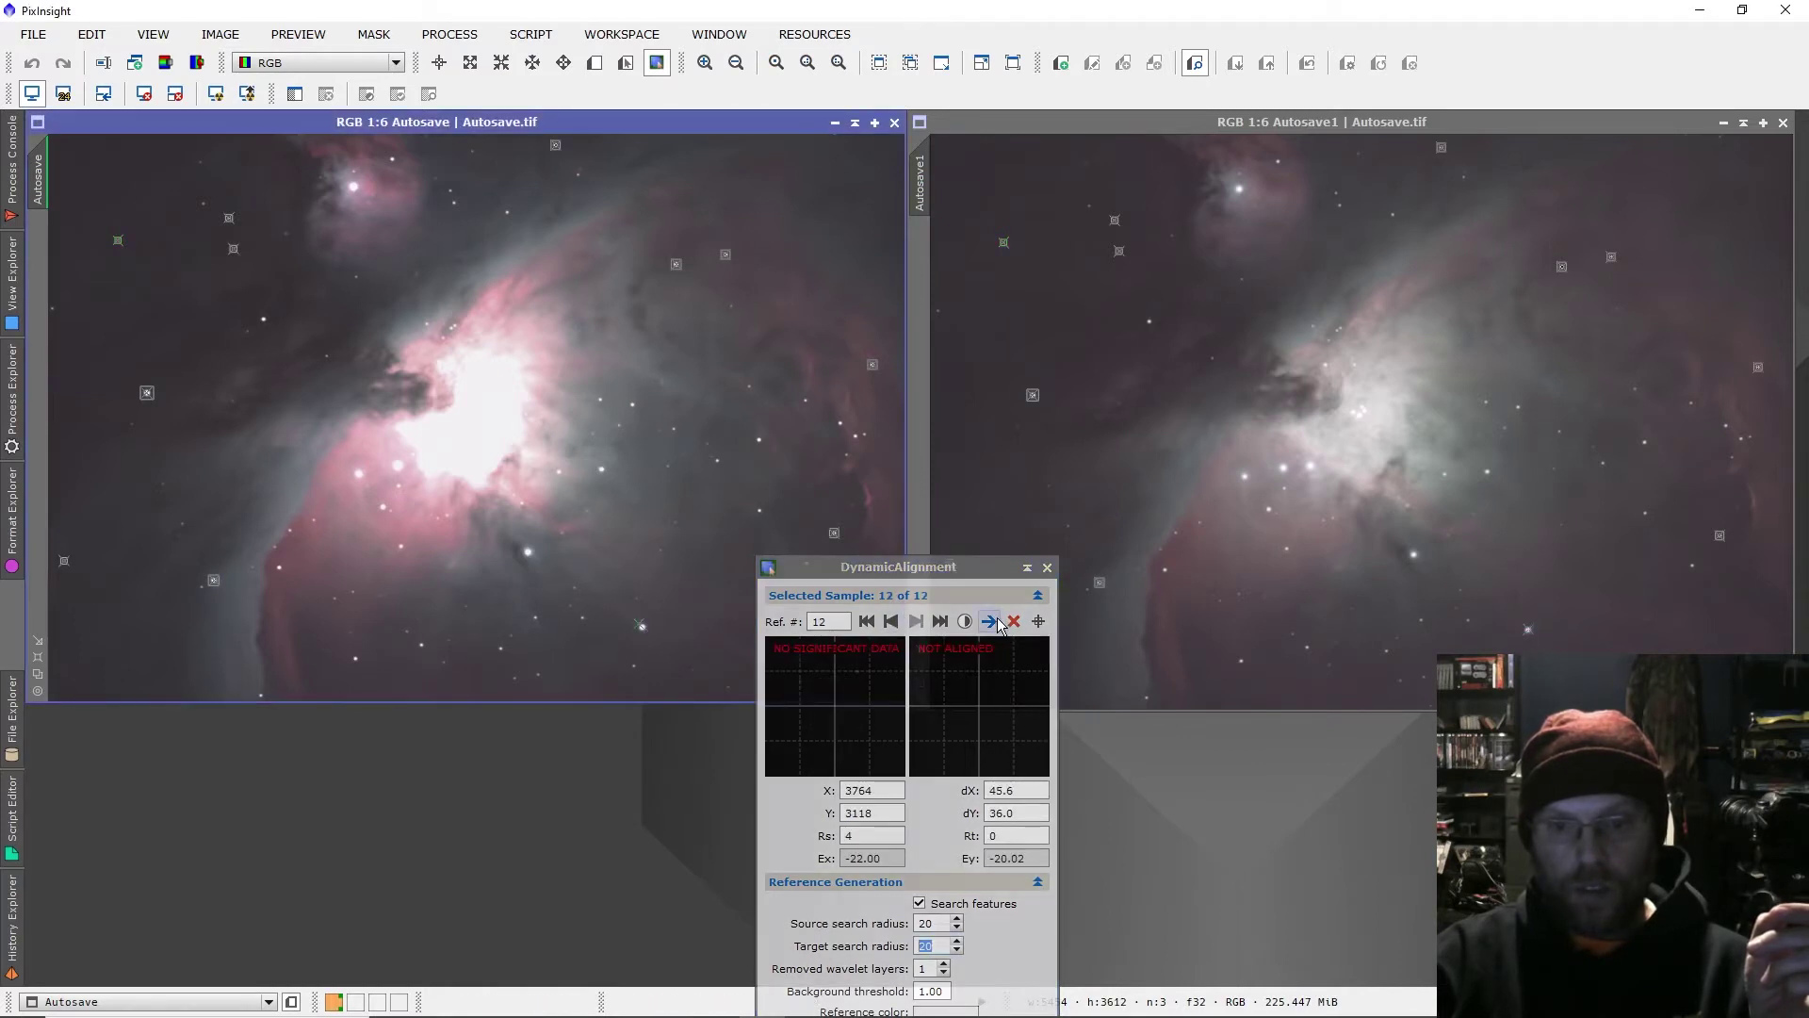
left_click(583, 619)
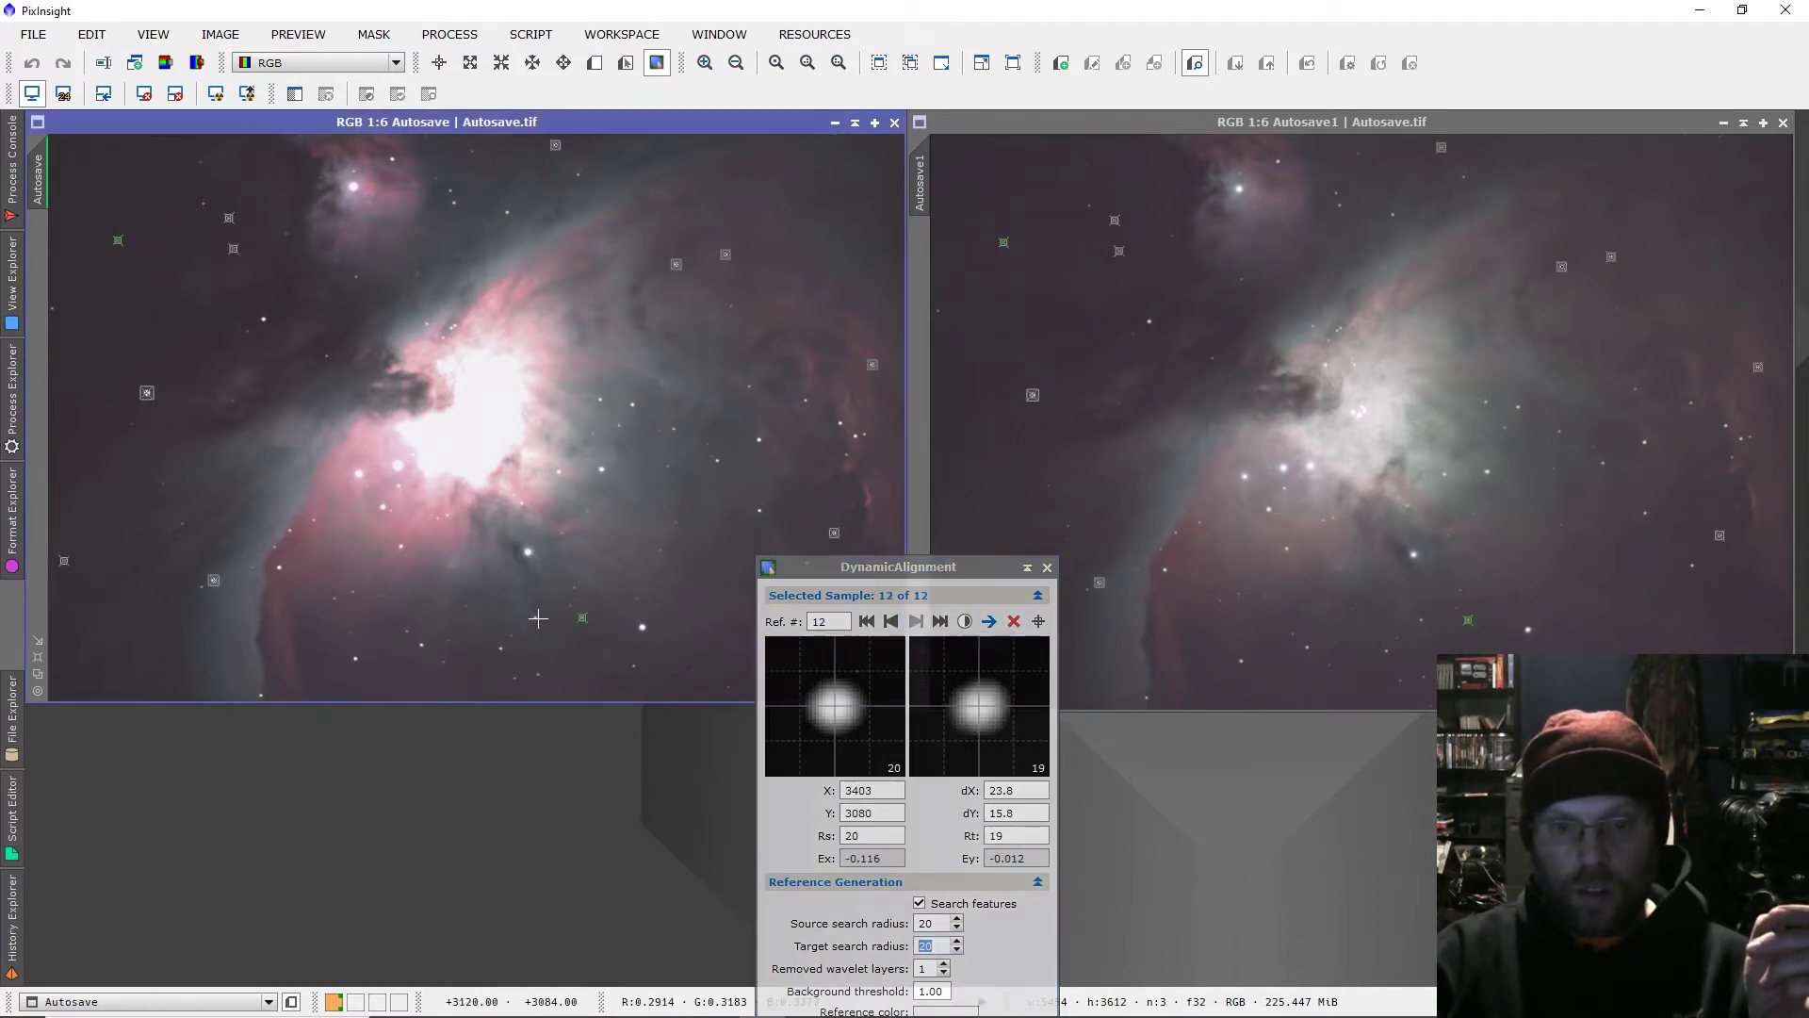
left_click(536, 619)
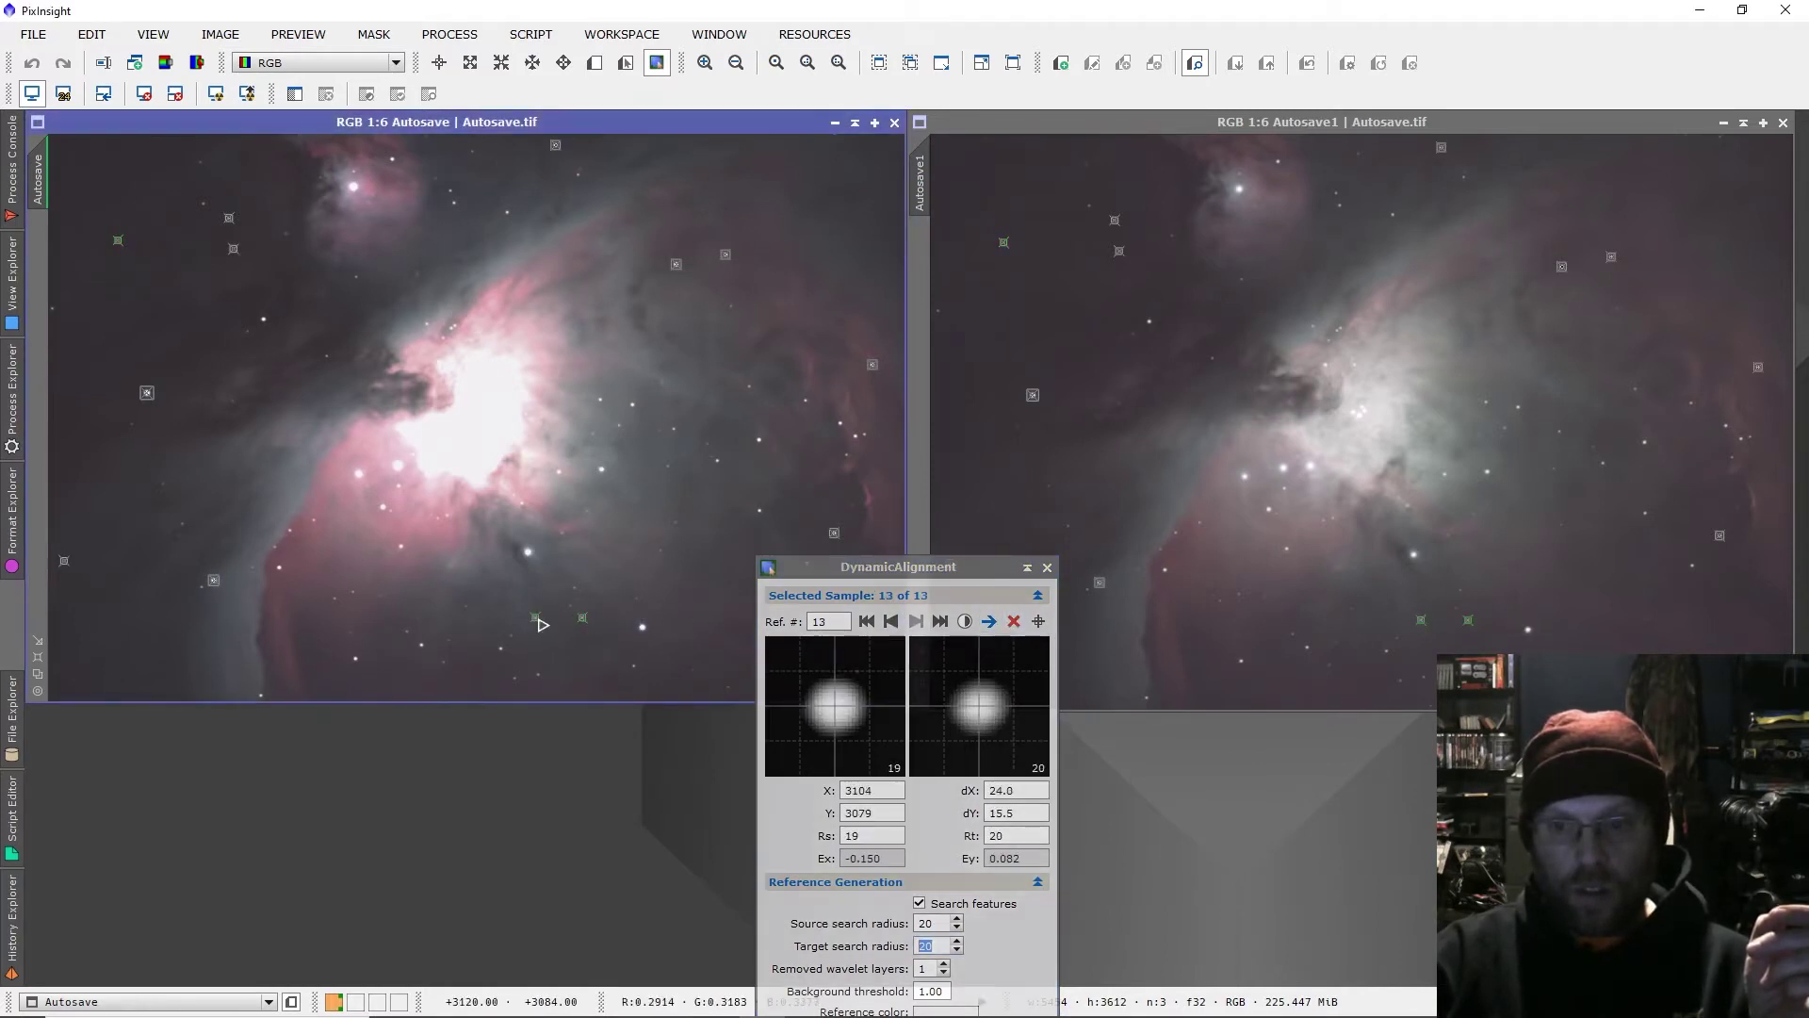
left_click(499, 650)
left_click(538, 675)
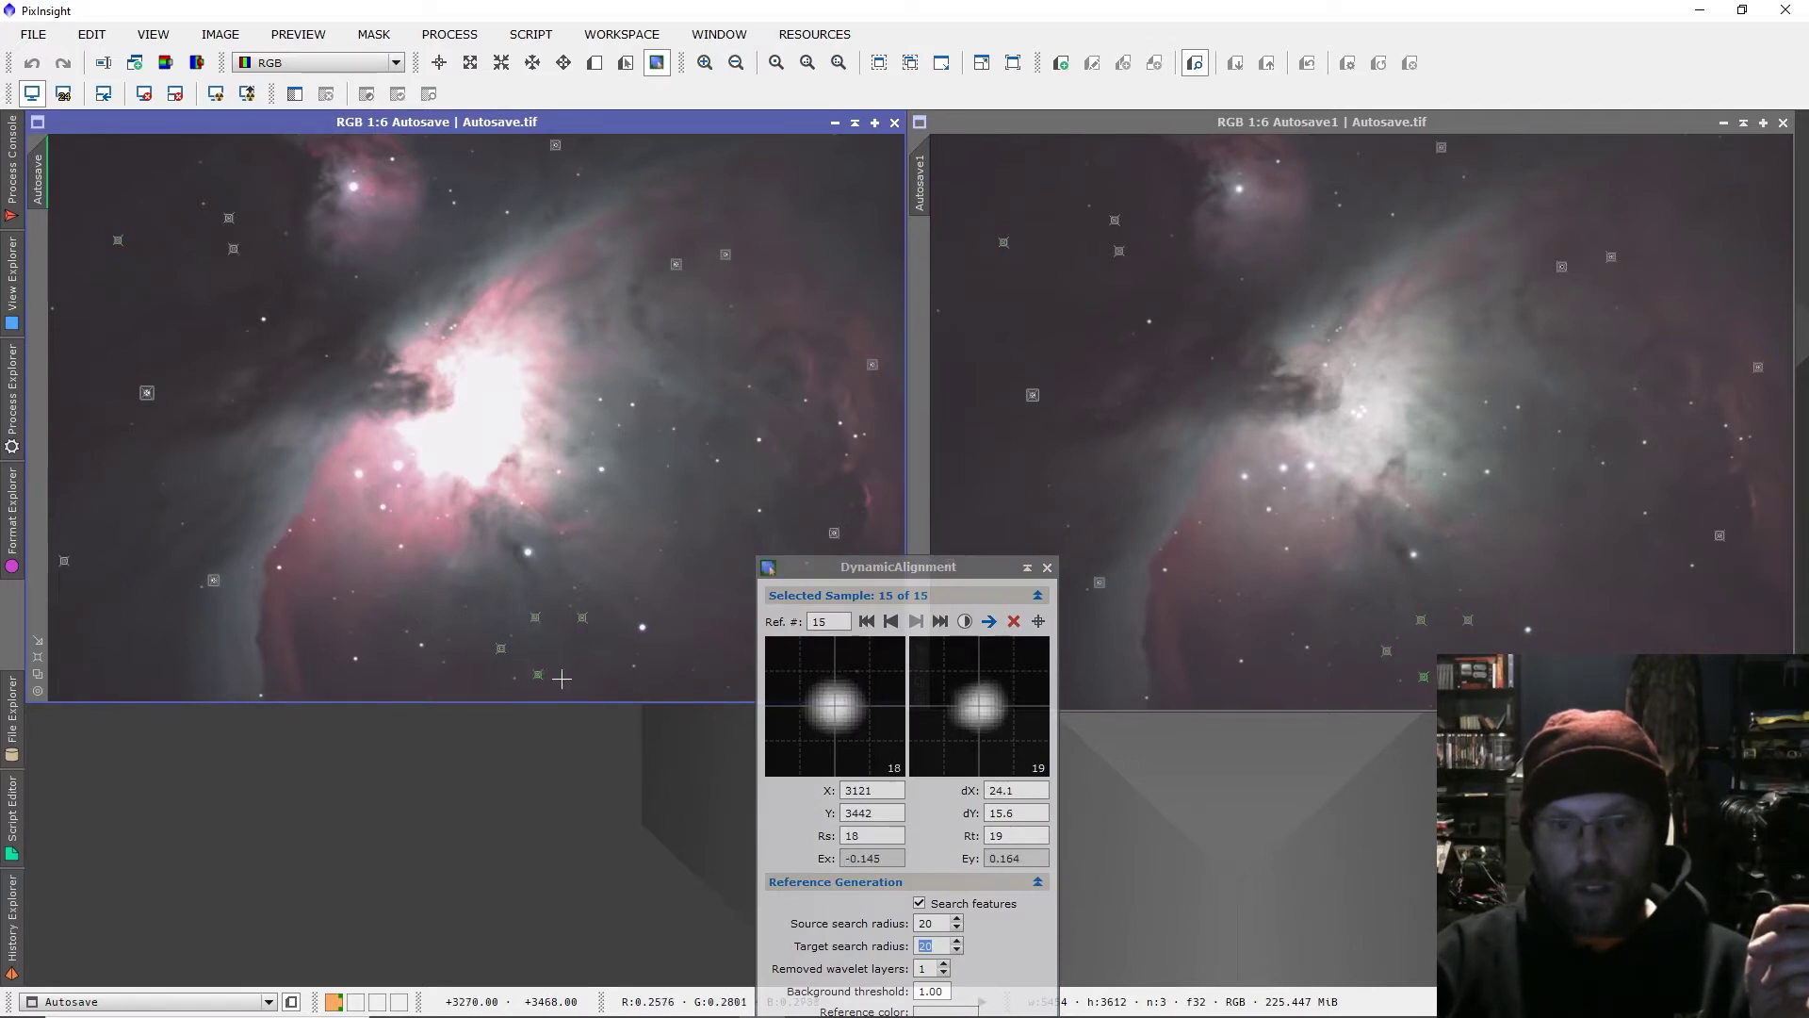
left_click(423, 646)
left_click(354, 659)
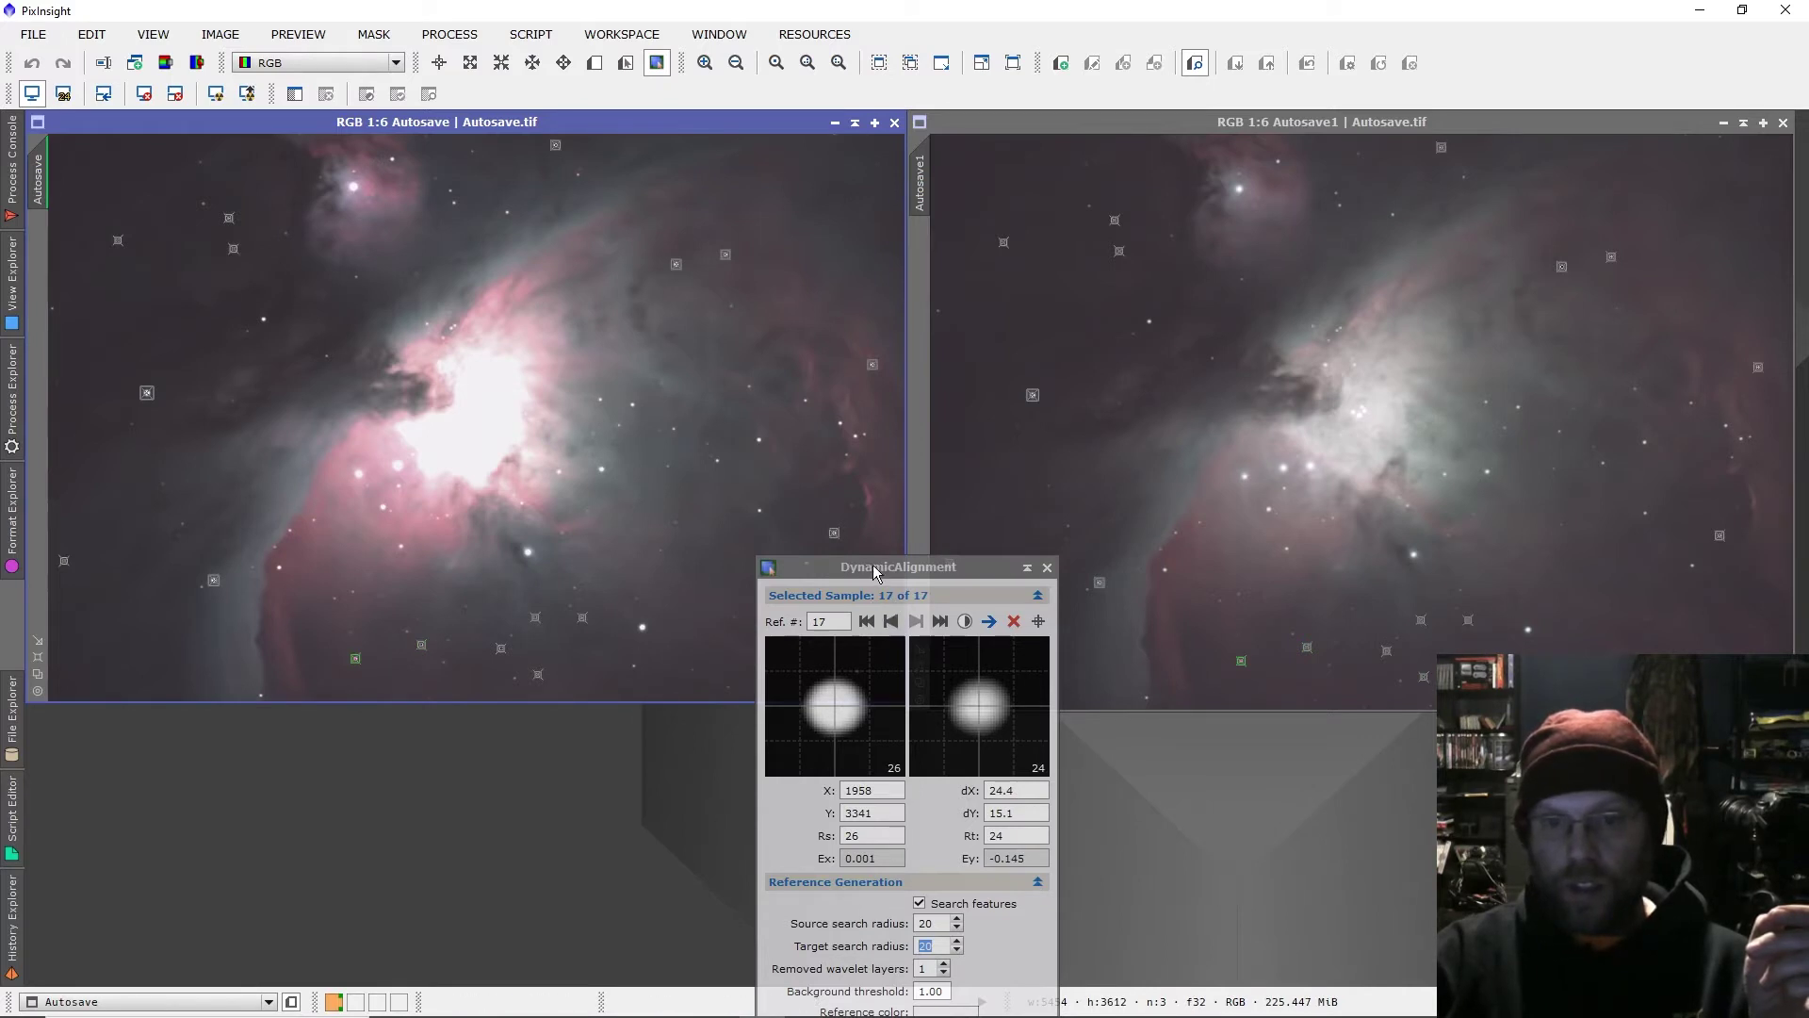
Add samples near the core and lower-right corner, deleting a bad match, reaching 21 samples.
left_click(716, 464)
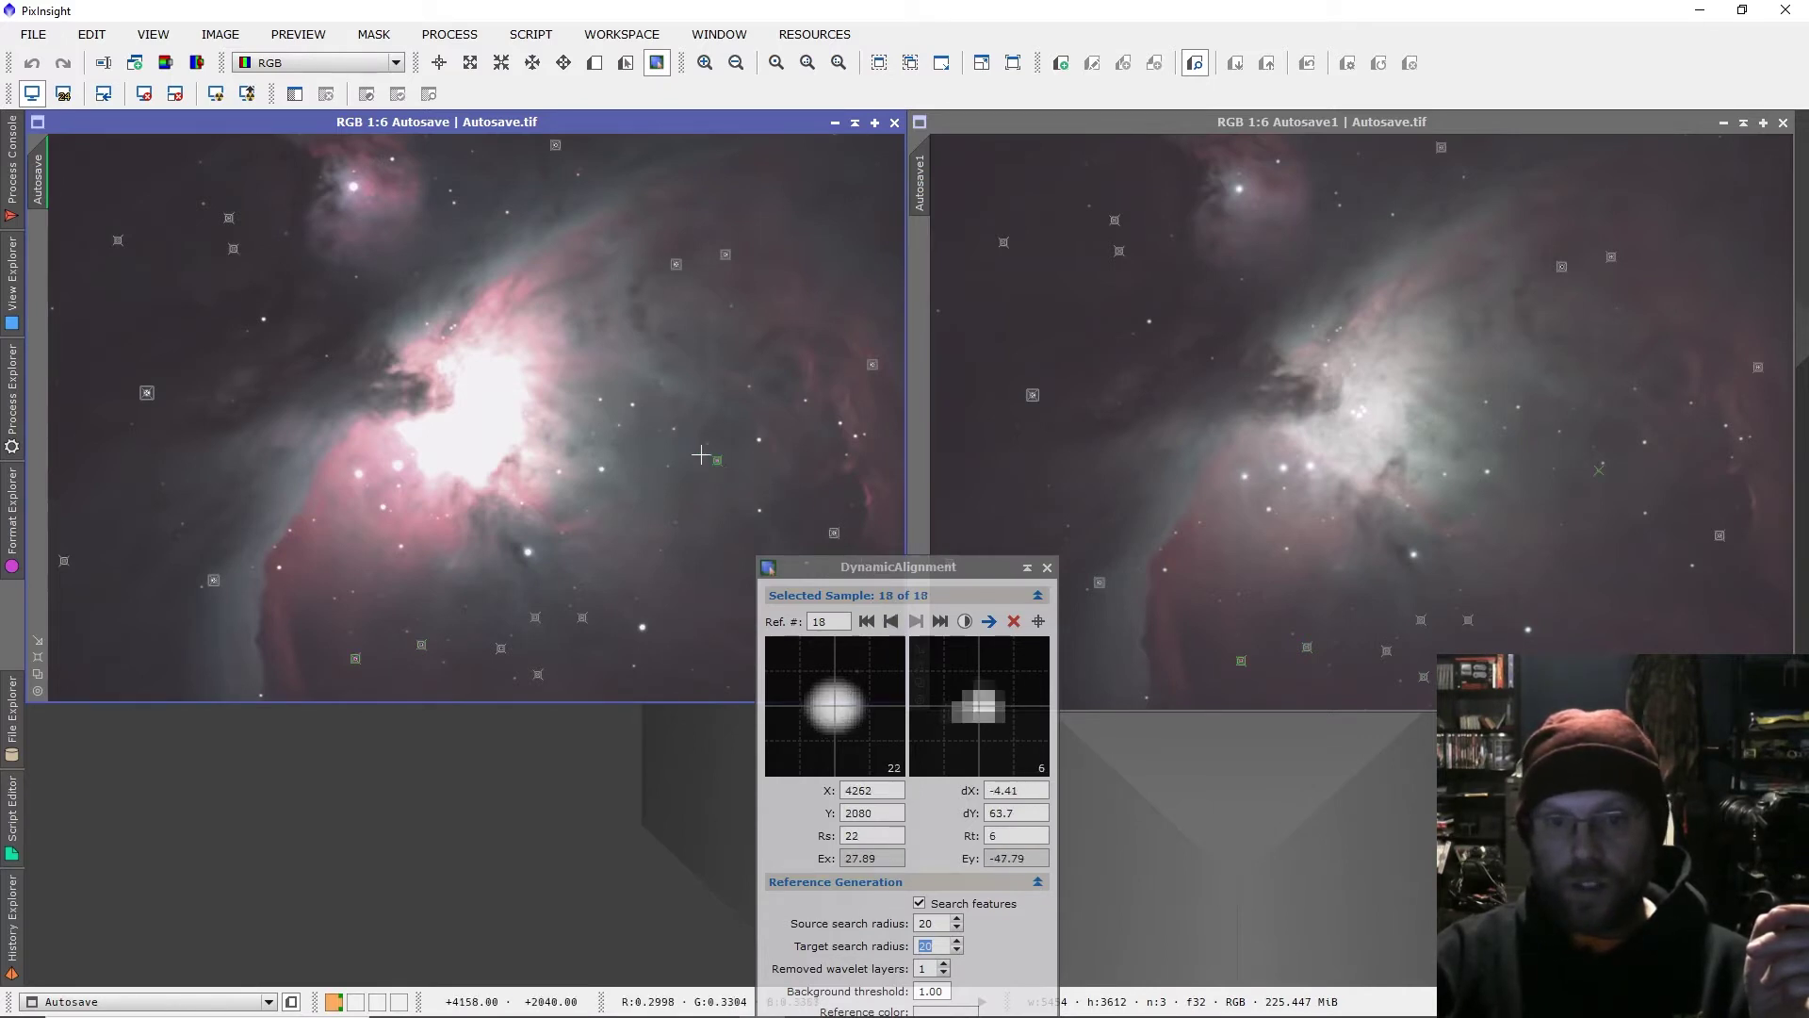
left_click(603, 401)
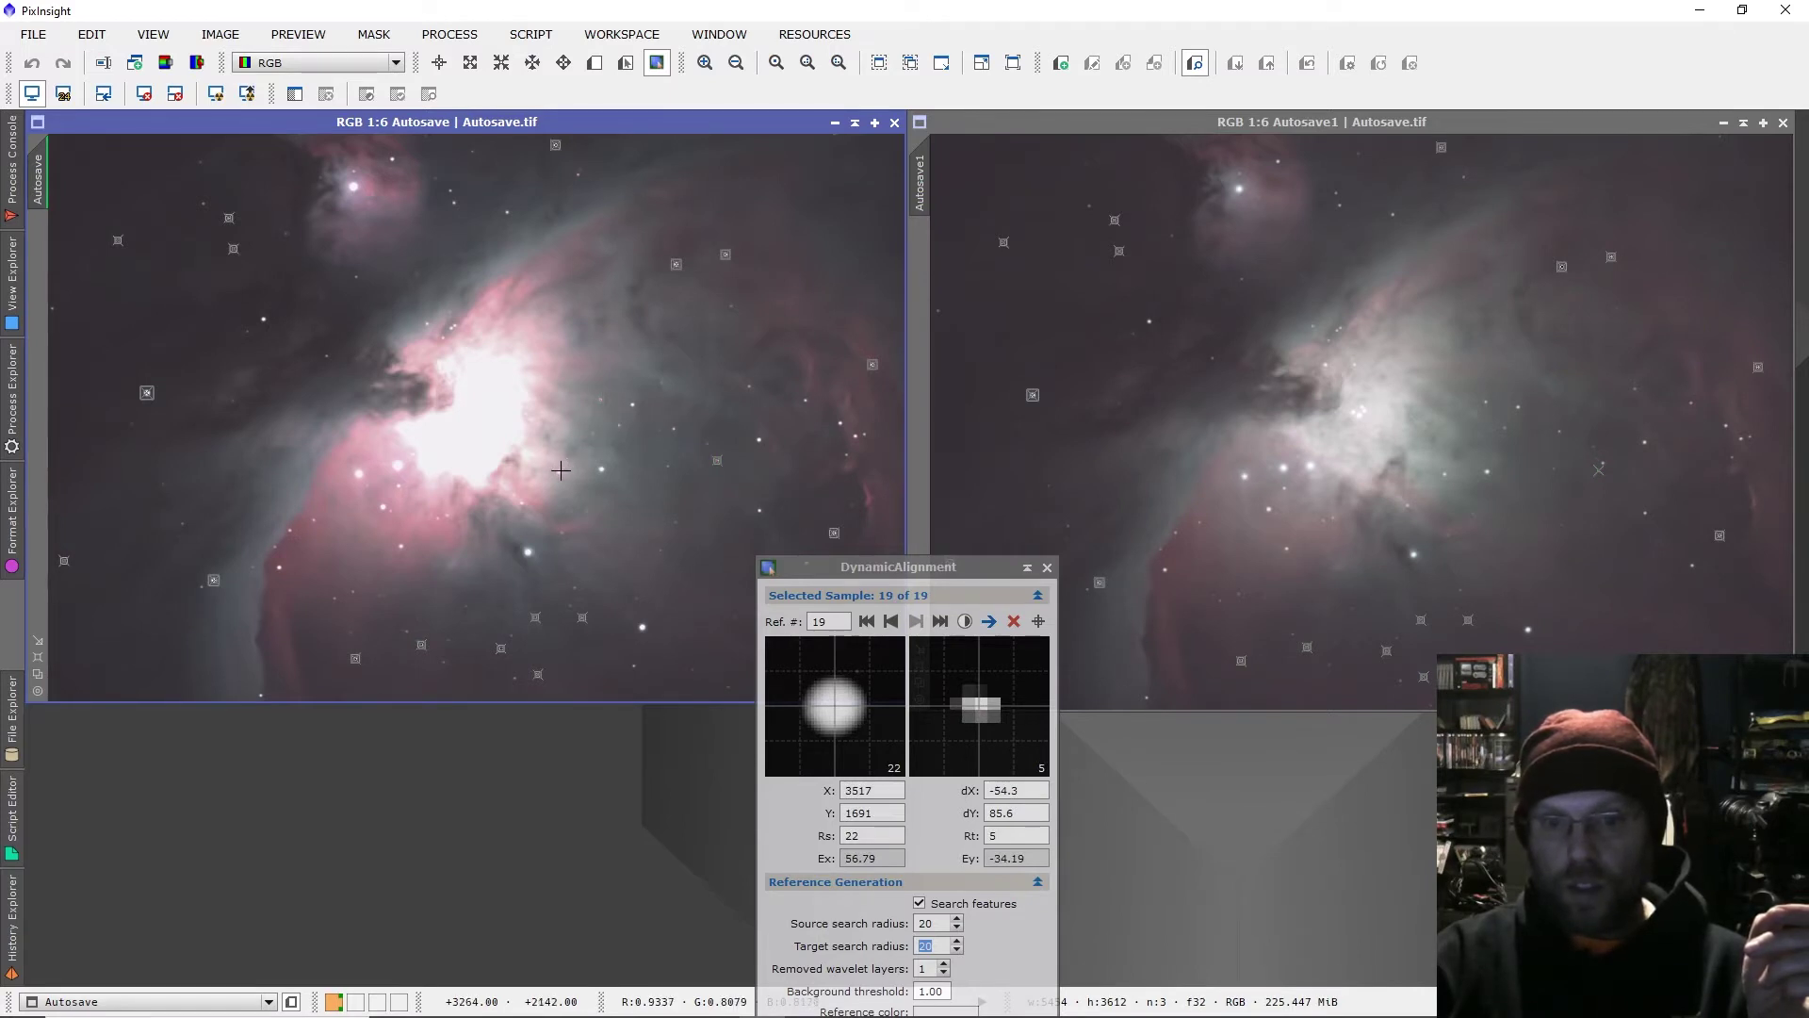
left_click(559, 472)
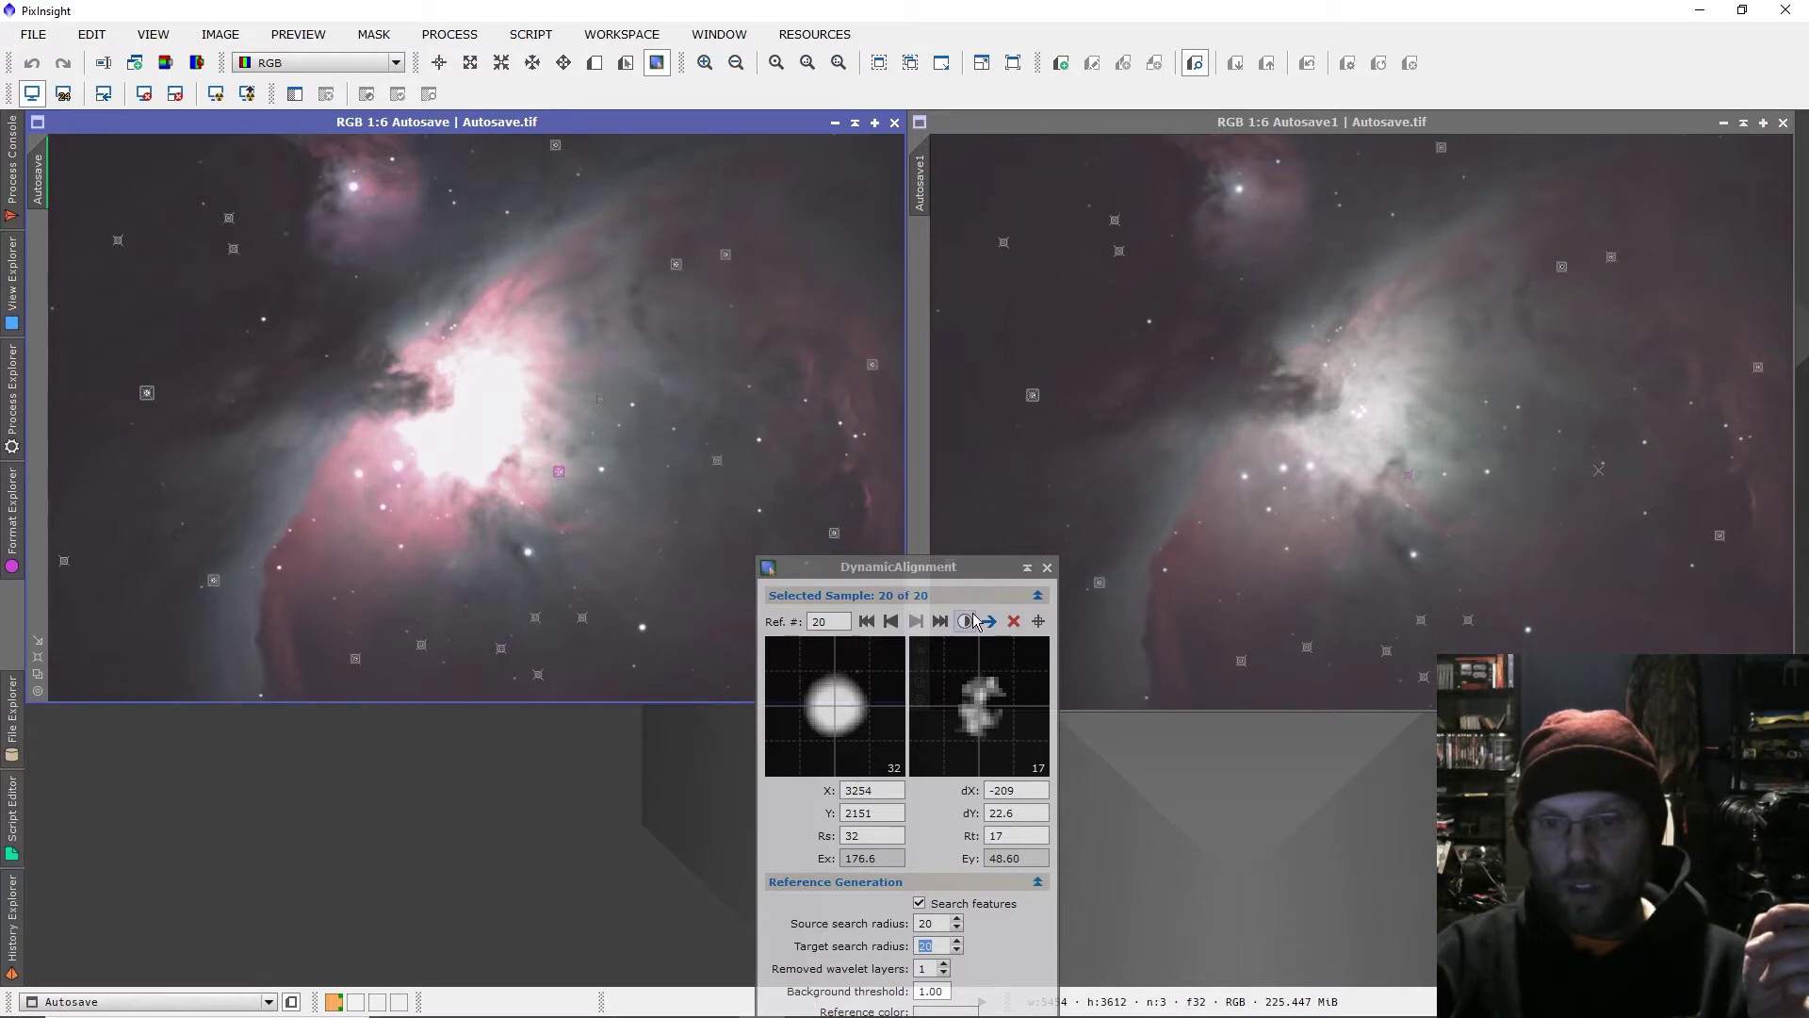
left_click(1013, 620)
left_click_drag(980, 566, 548, 527)
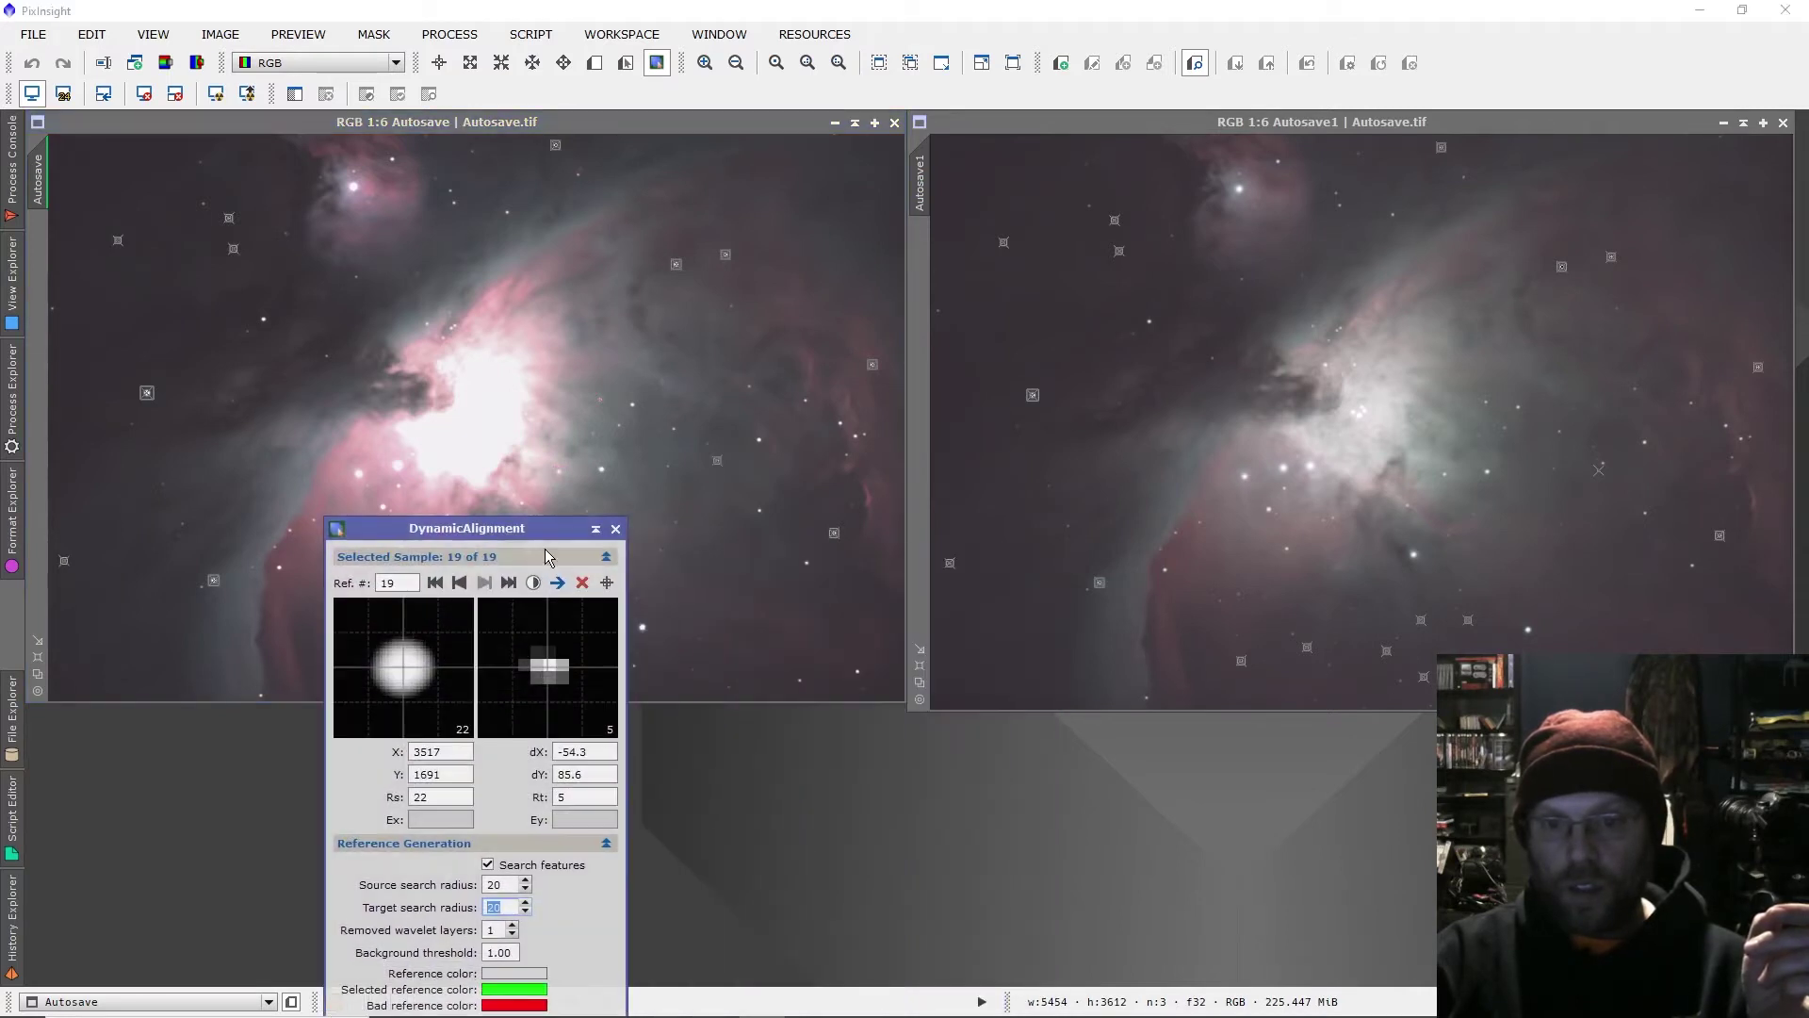
left_click(858, 672)
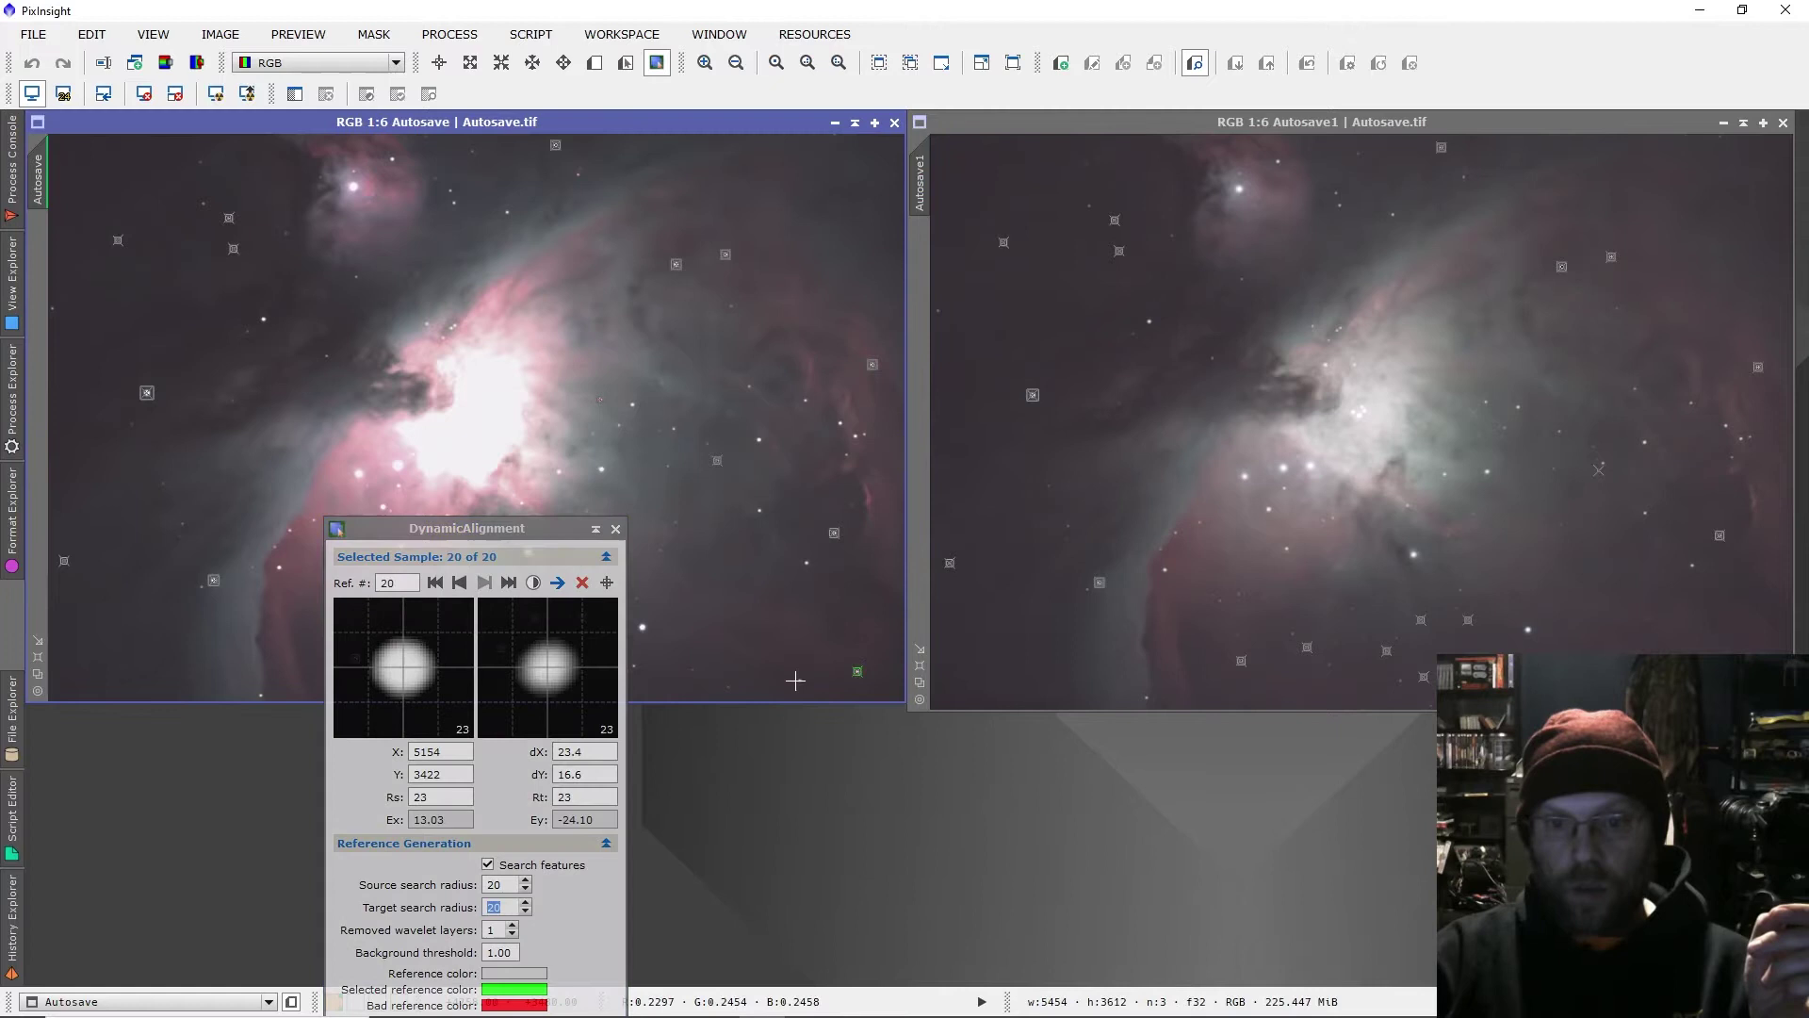
left_click(799, 681)
left_click_drag(479, 527, 506, 136)
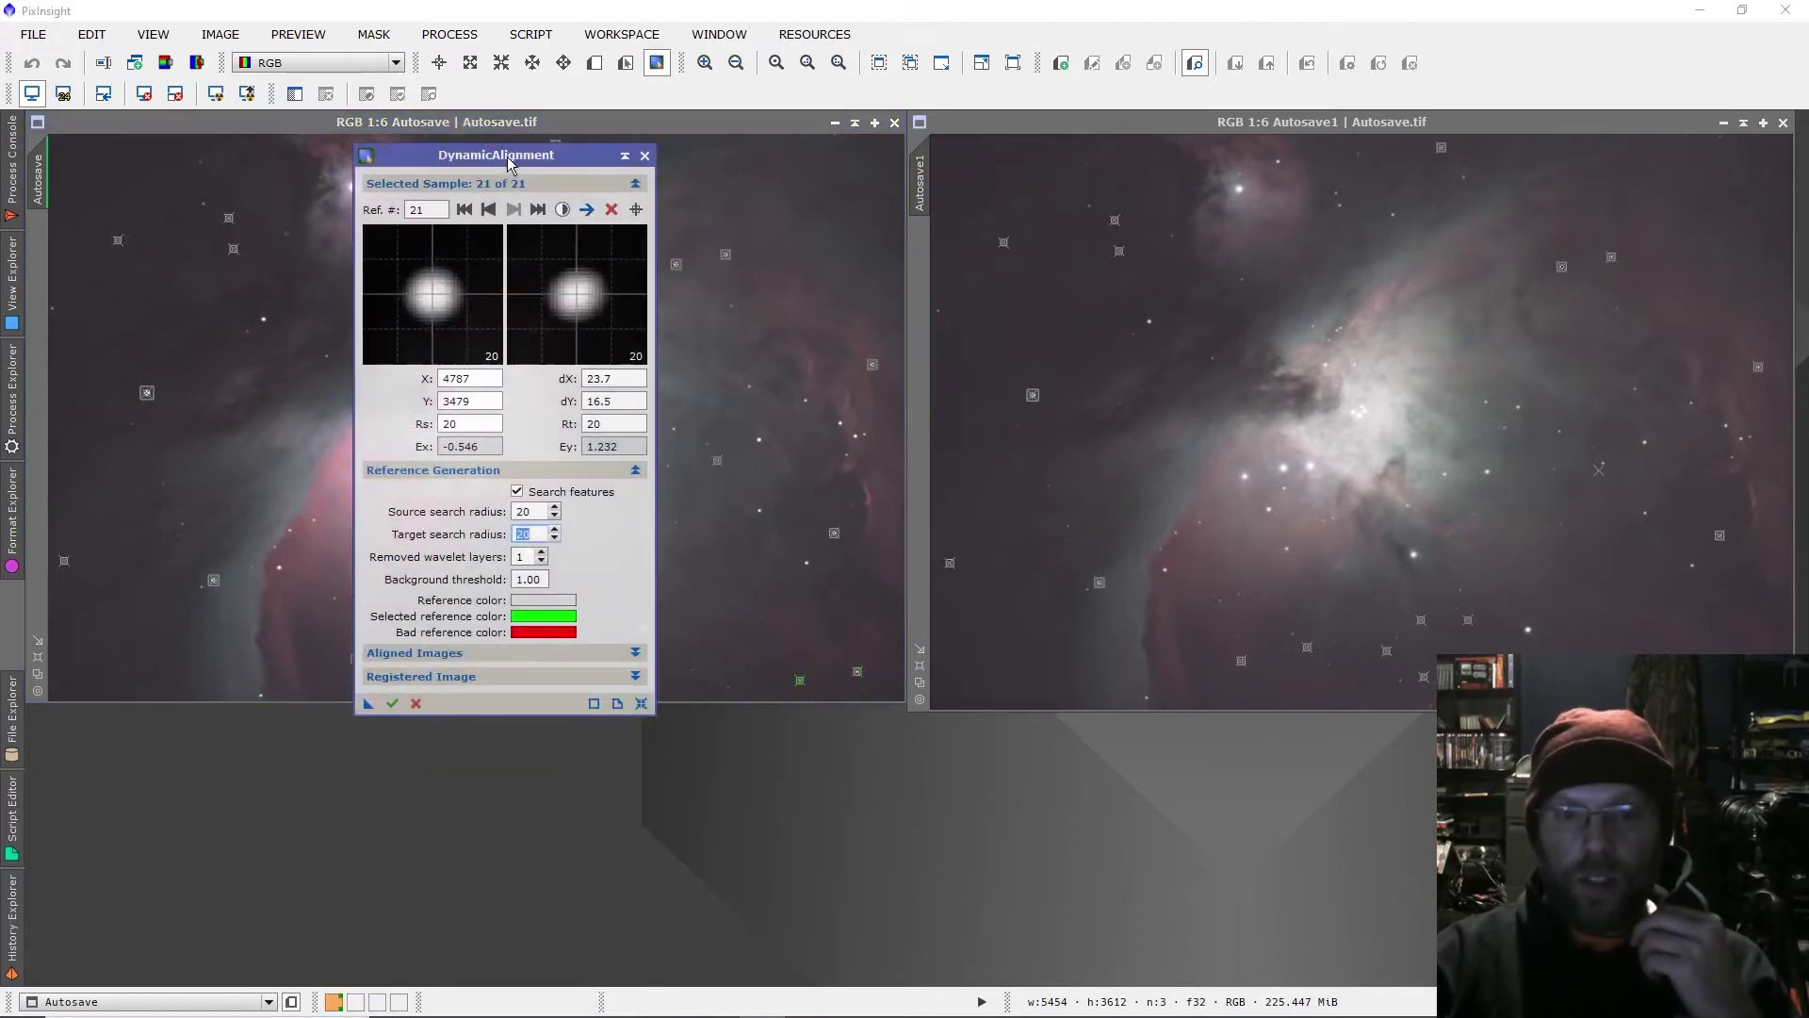
Execute DynamicAlignment to create Autosave1_registered, then close the tool and cancel the session.
left_click(393, 704)
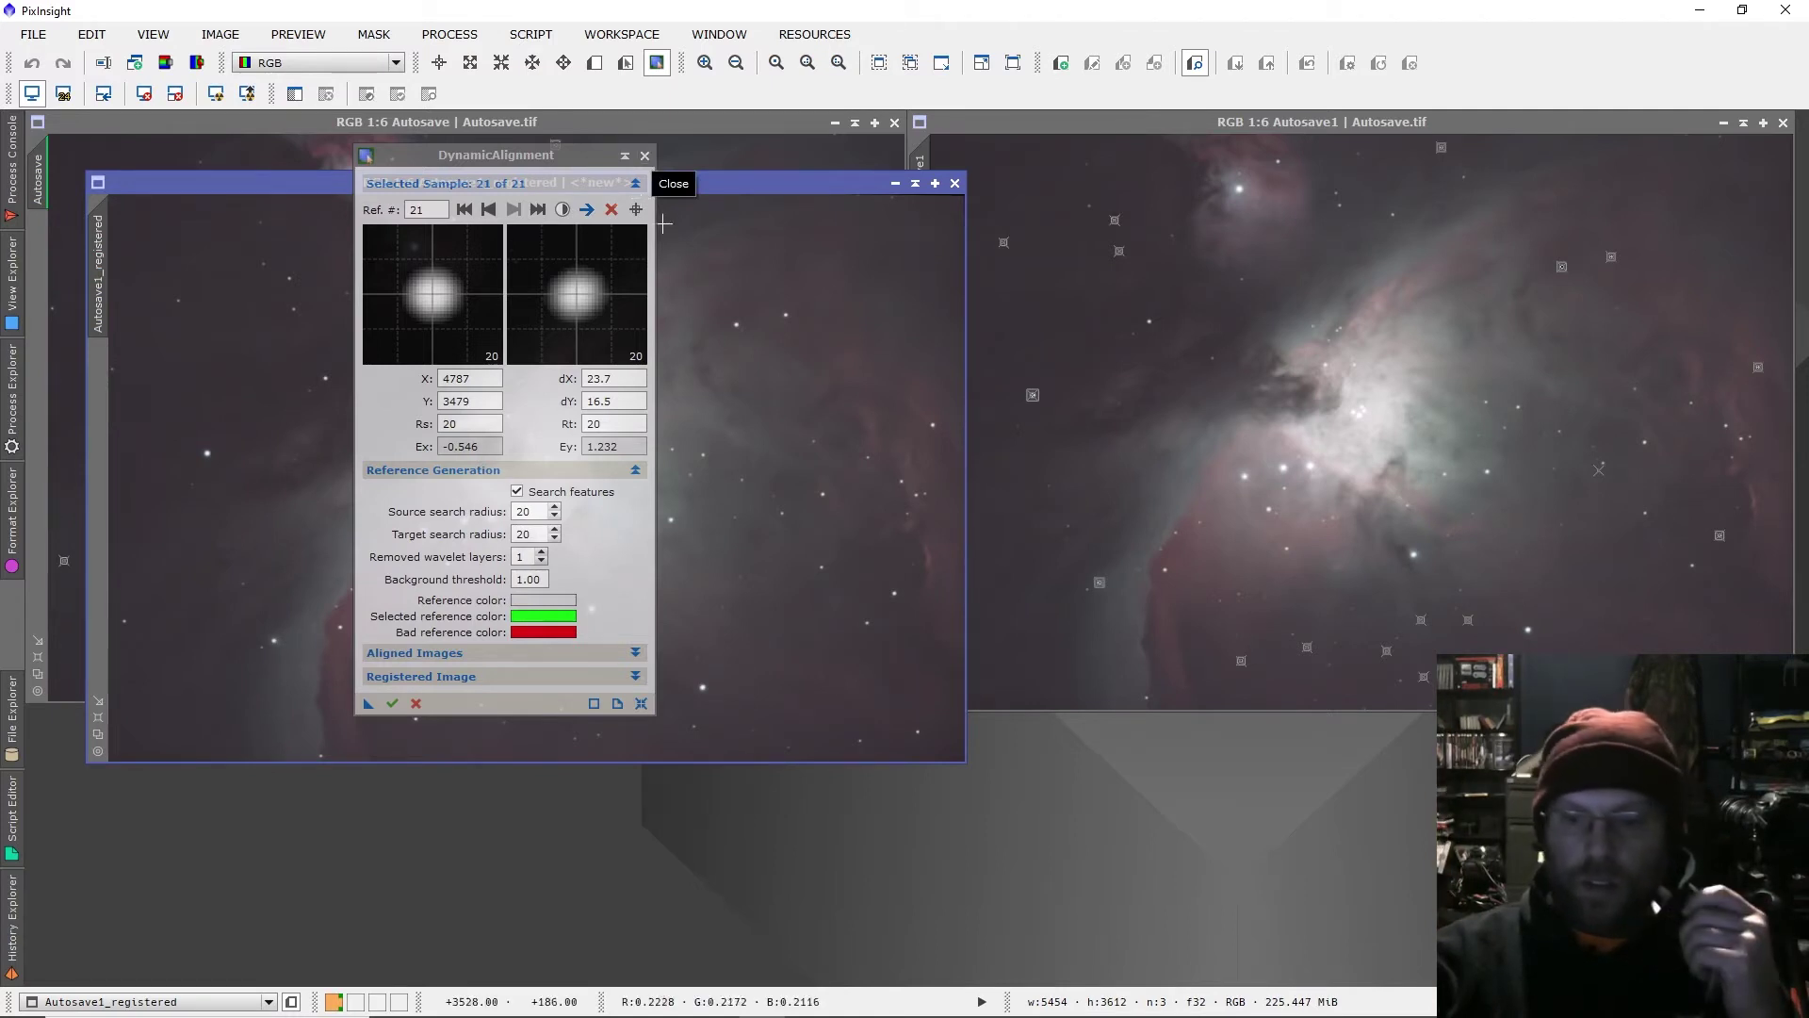
left_click(644, 155)
left_click(862, 550)
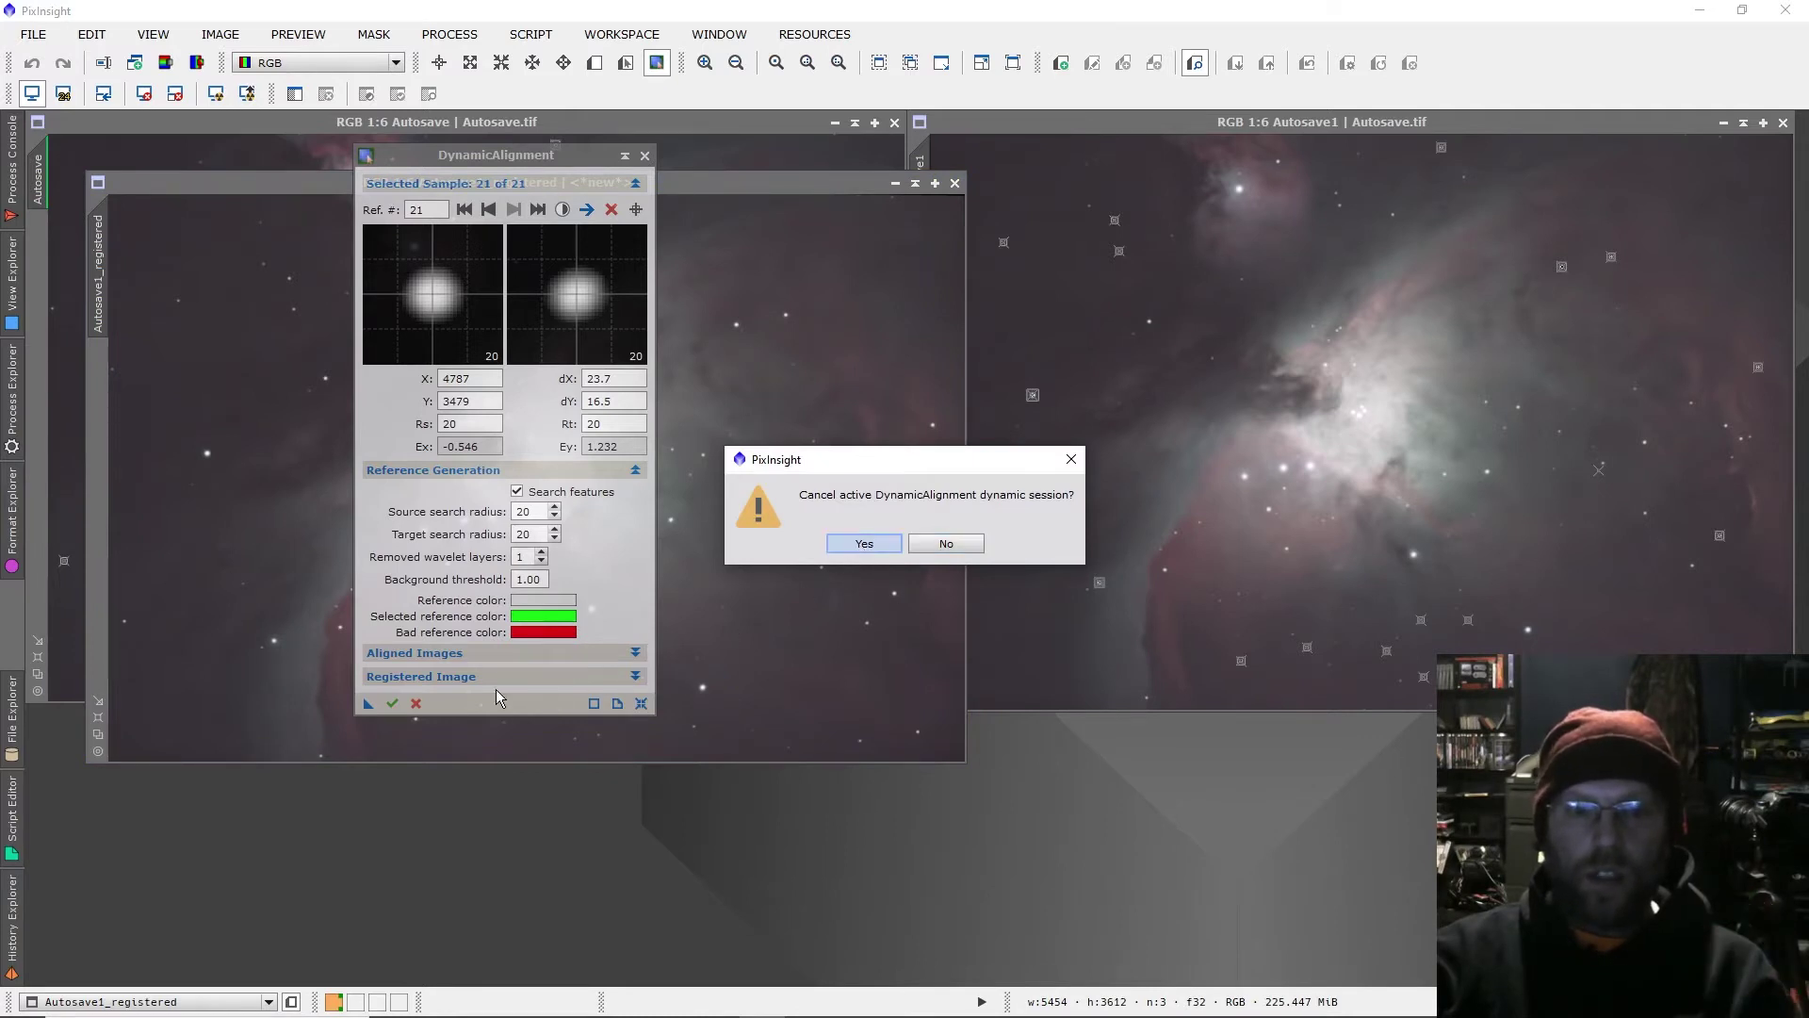
left_click(862, 549)
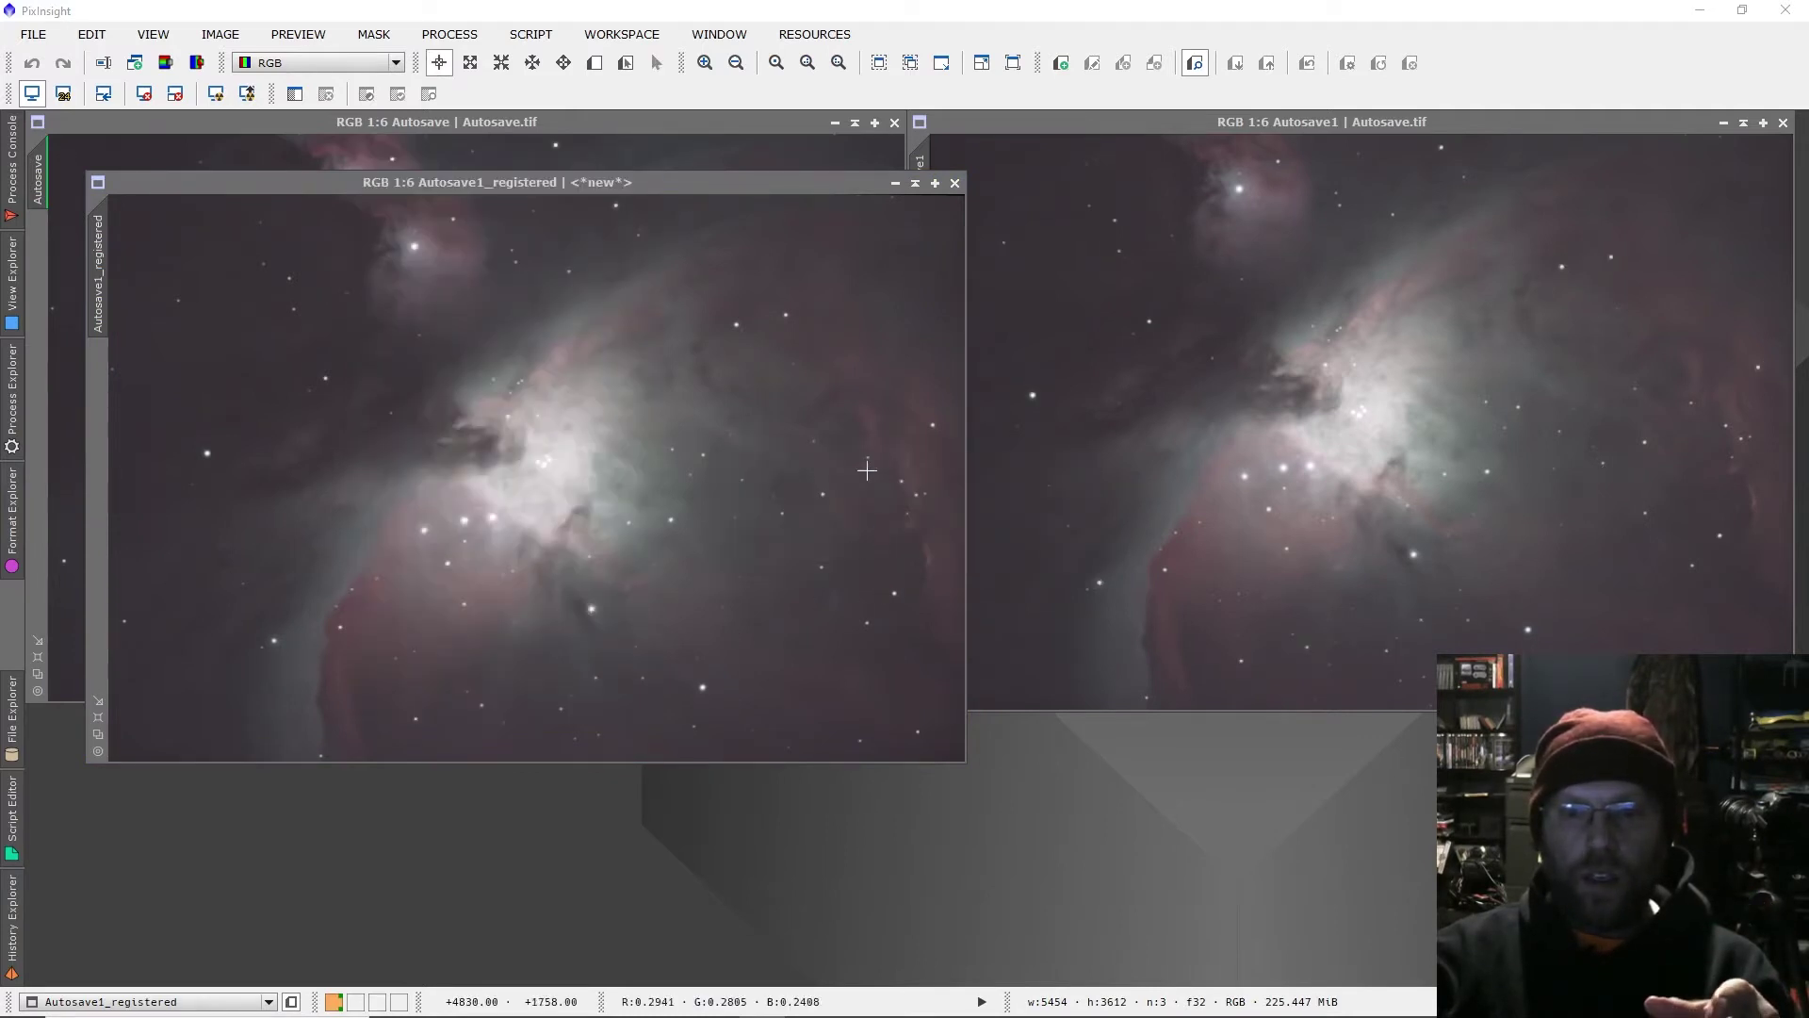
Close Autosave1, overlay Autosave and Autosave1_registered to compare, then close Autosave1_registered.
left_click(1783, 123)
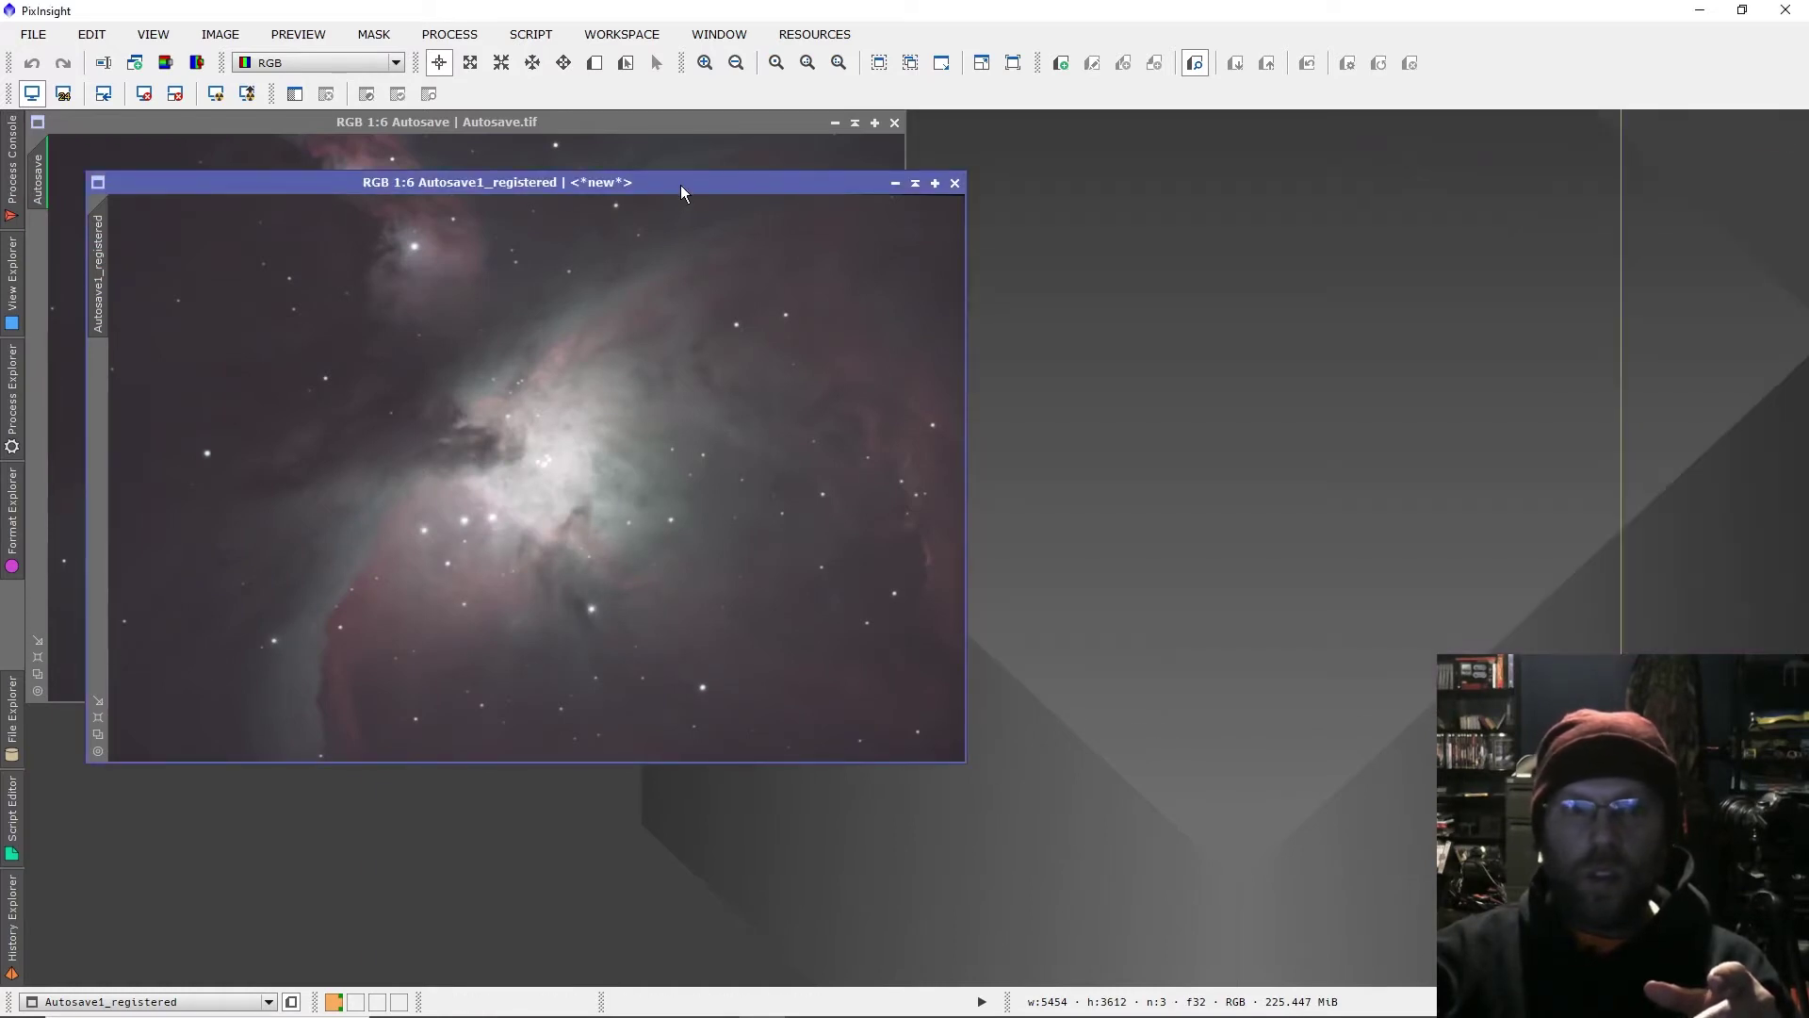
left_click_drag(680, 185, 948, 278)
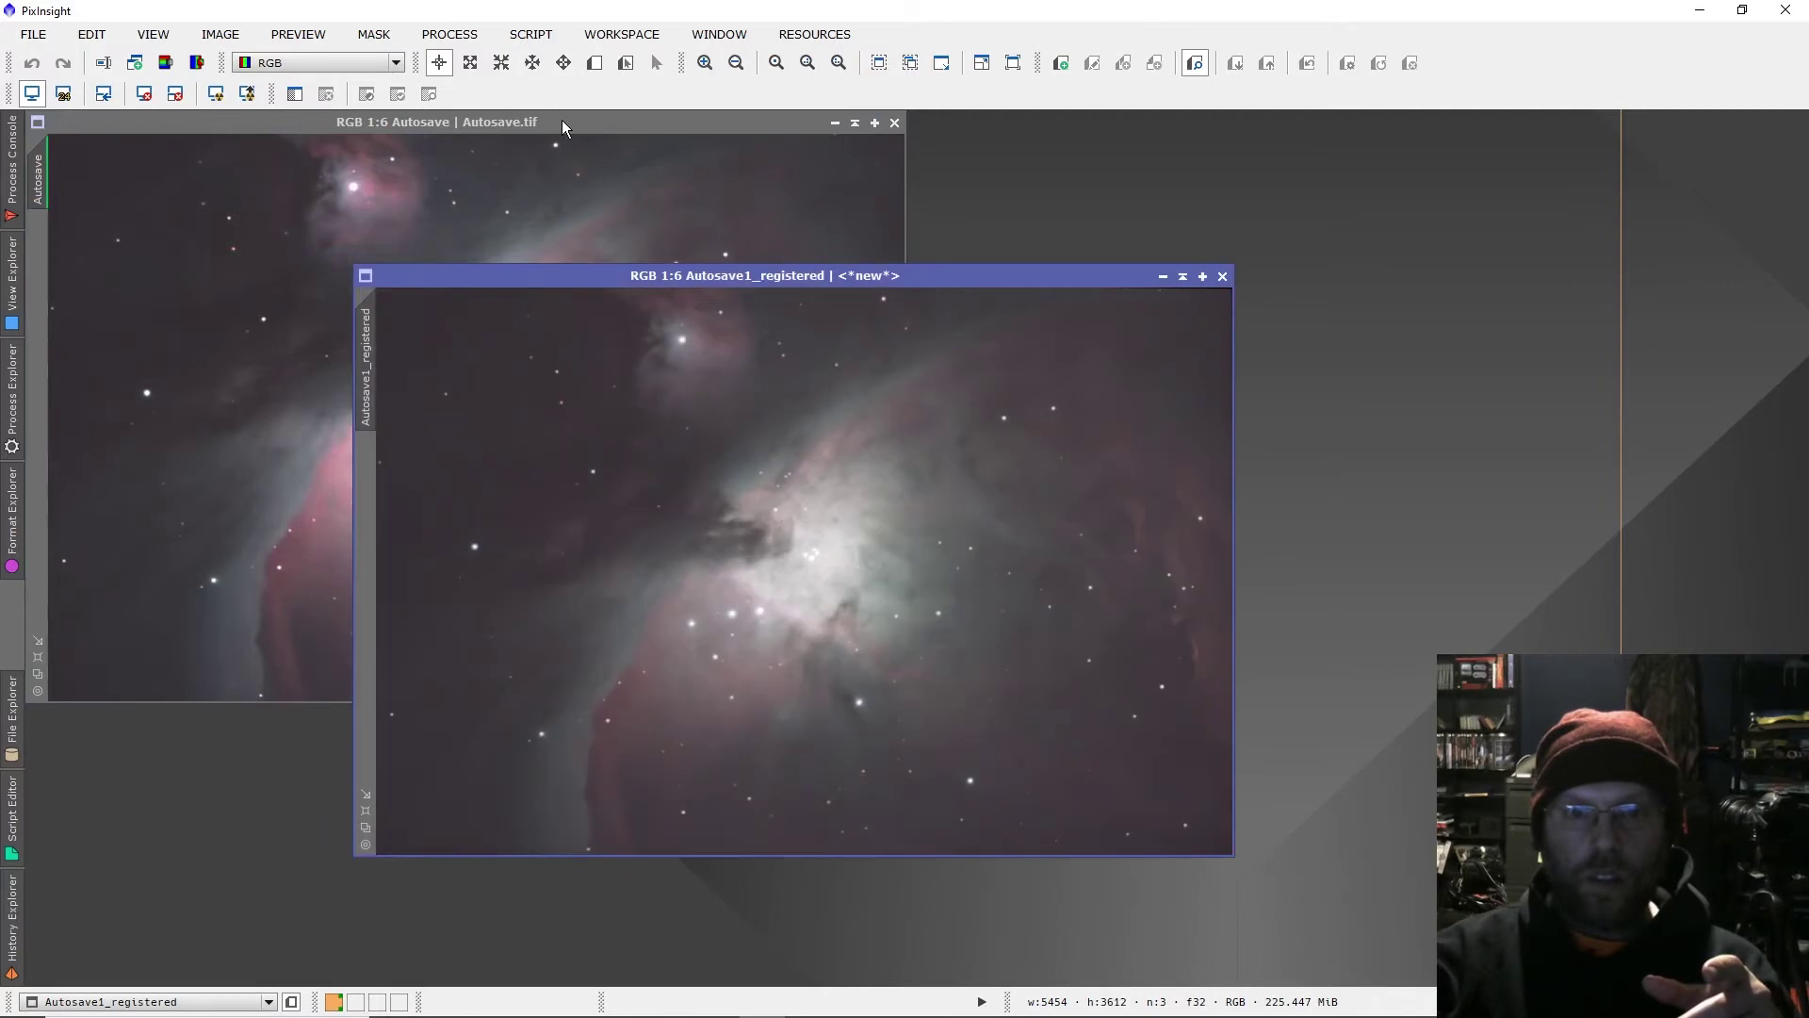
left_click_drag(561, 120, 892, 277)
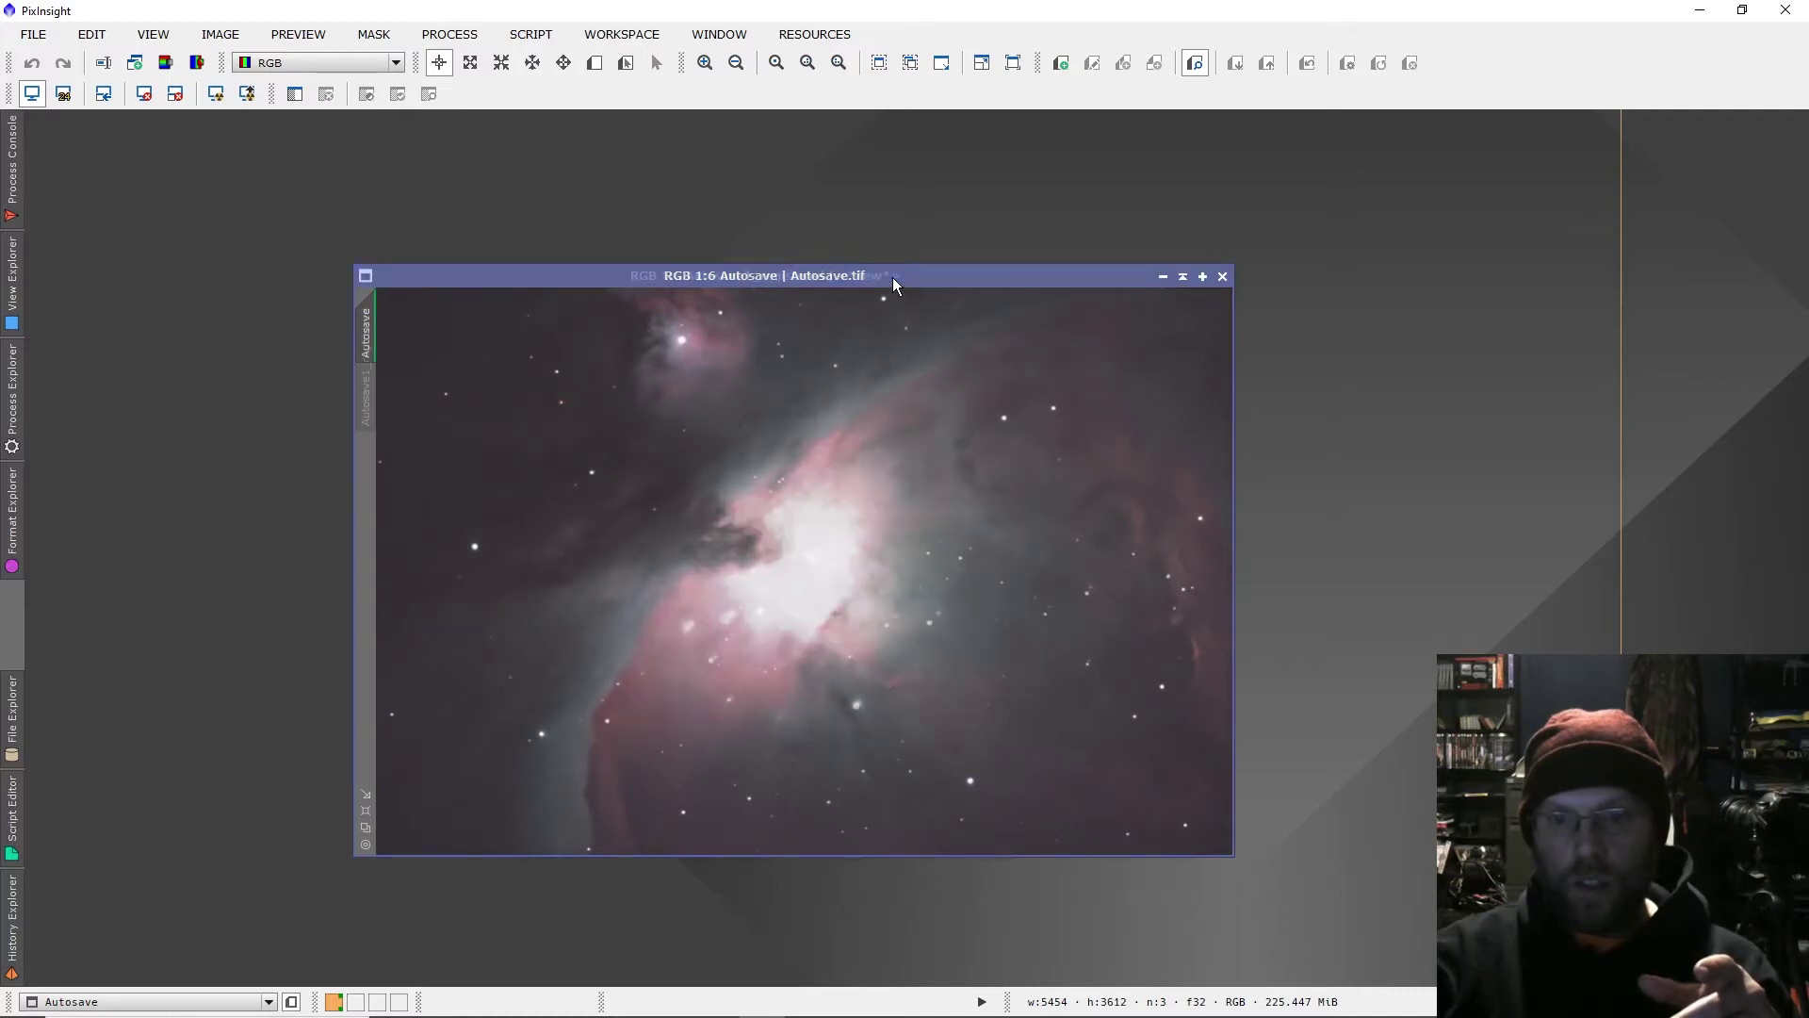
left_click_drag(891, 277, 584, 192)
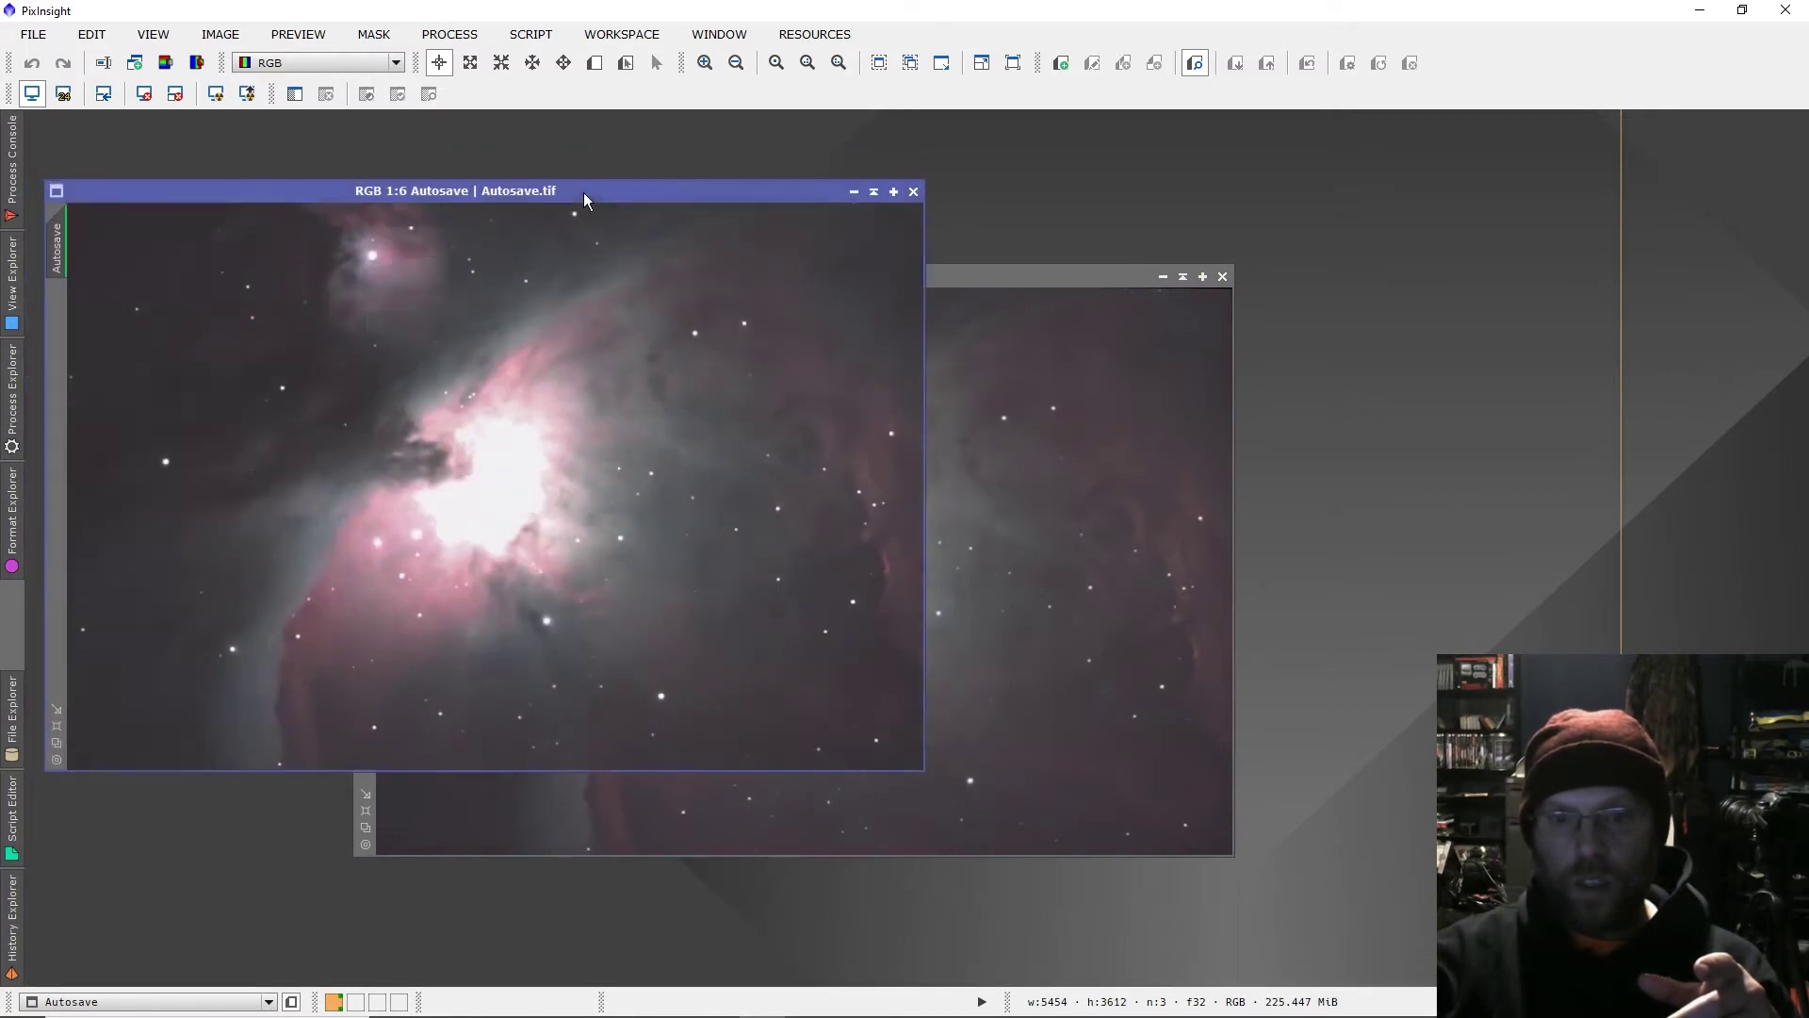
left_click_drag(986, 277, 688, 199)
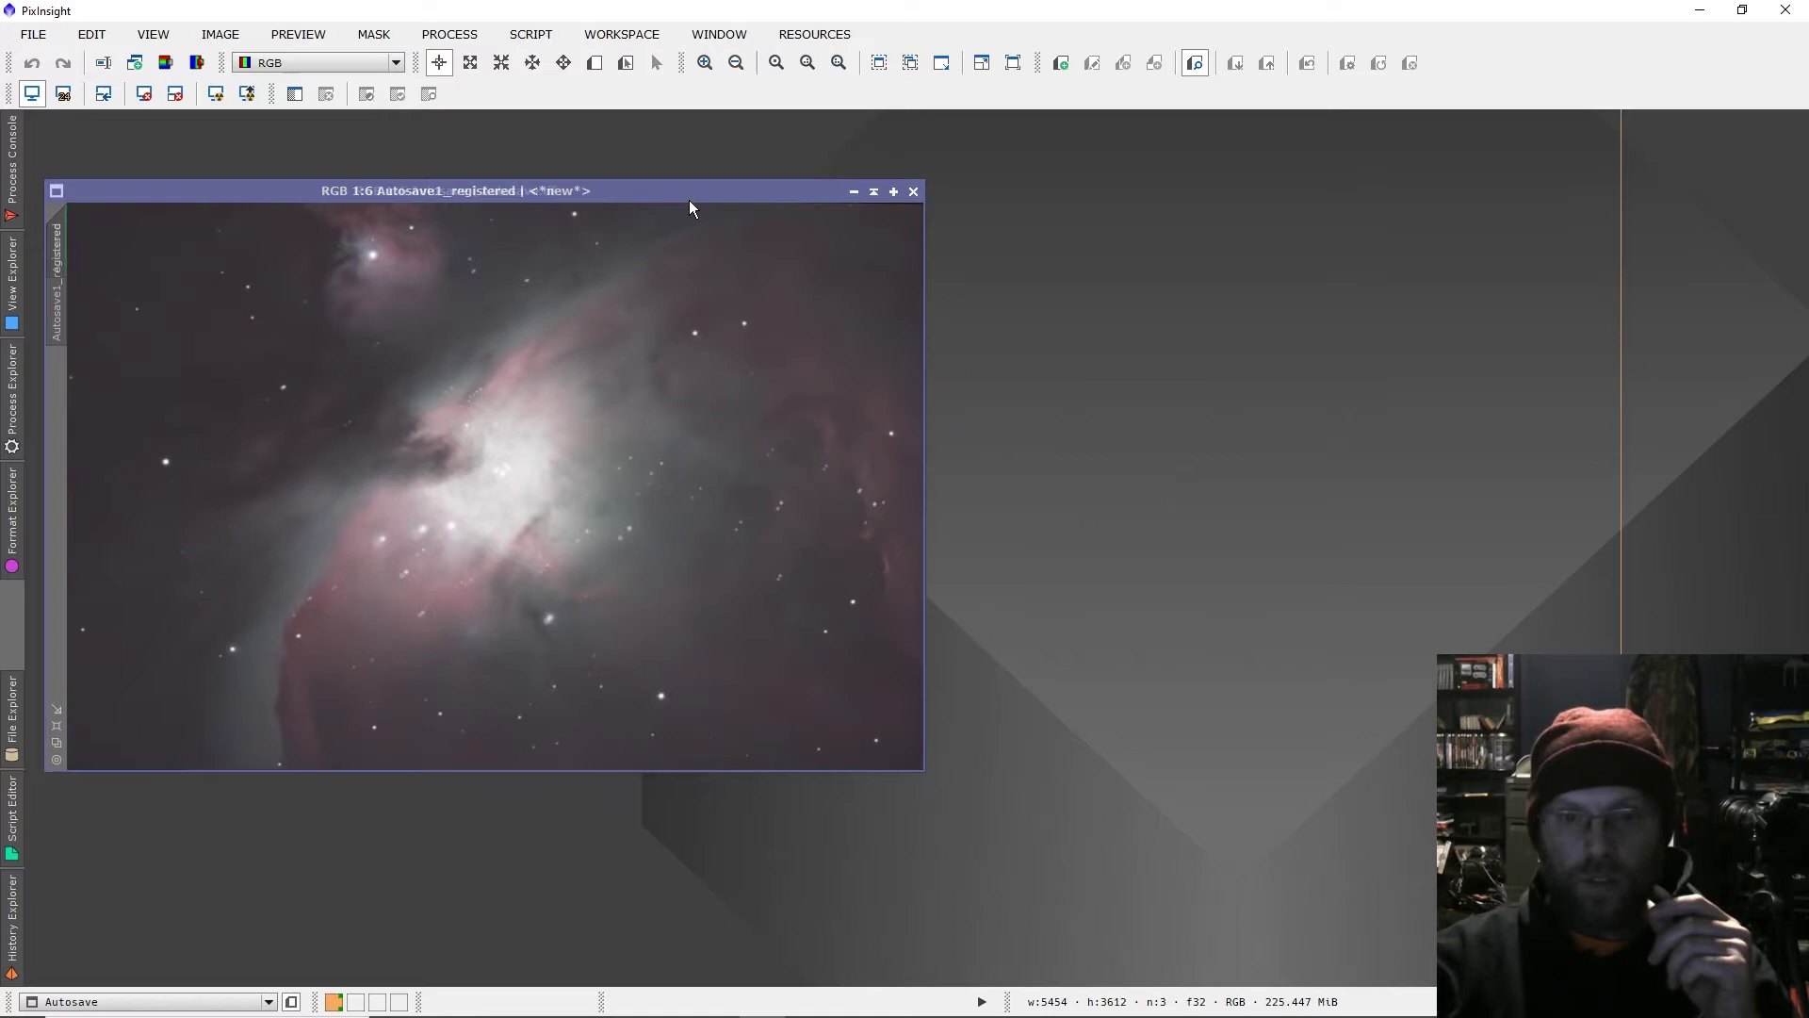
left_click(912, 192)
Reopen Autosave.tif from the Trapezium folder as Autosave1 and place it right of Autosave.
left_click_drag(744, 204, 699, 128)
left_click(40, 36)
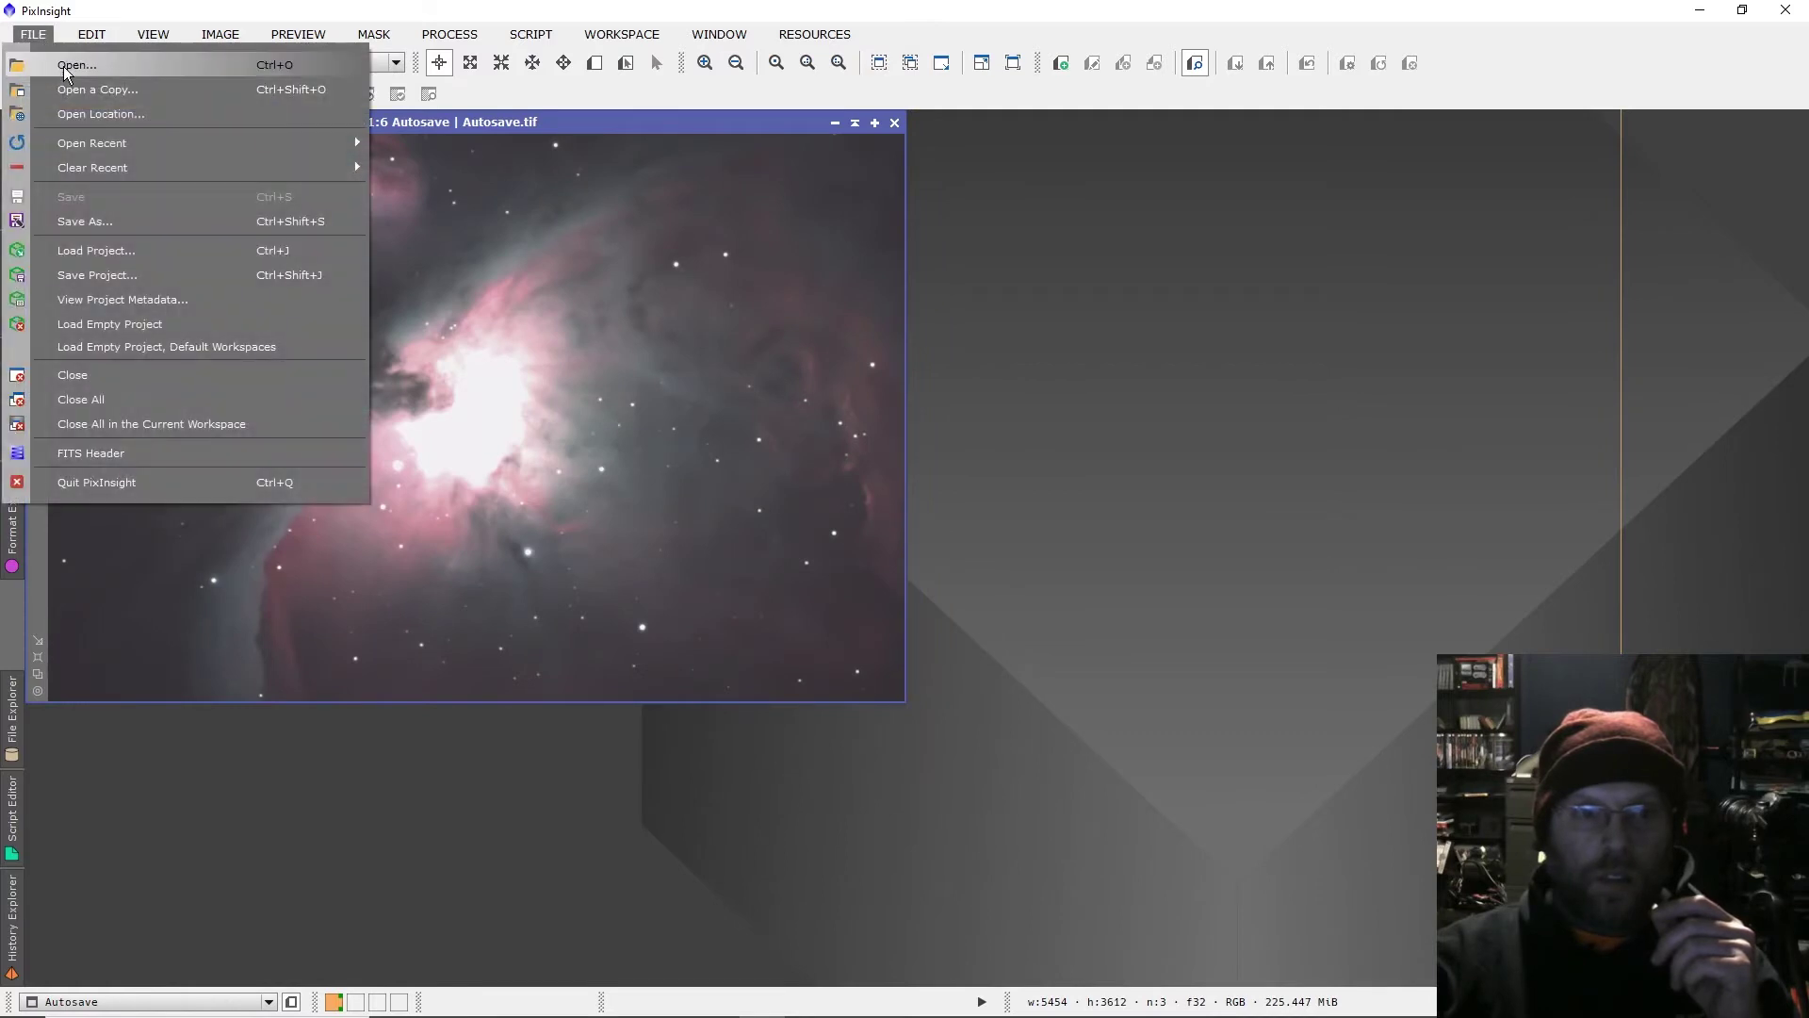
left_click(64, 66)
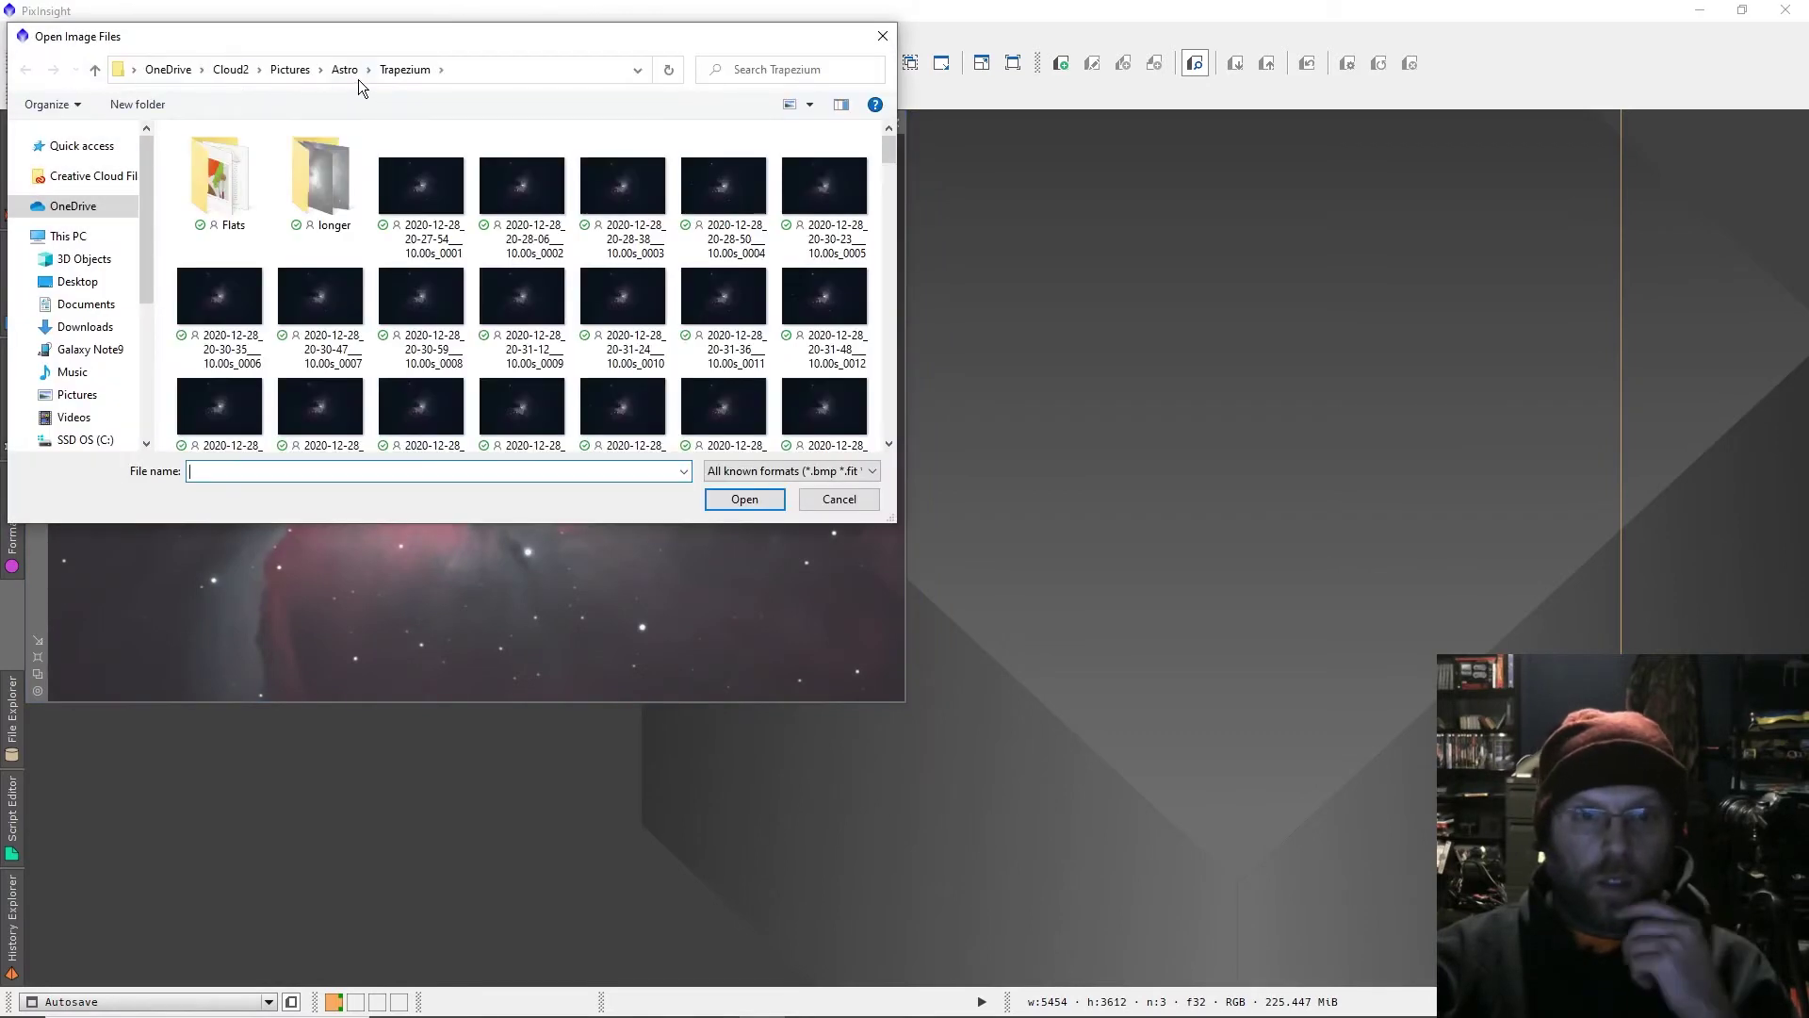
left_click_drag(890, 150, 895, 432)
double_click(445, 362)
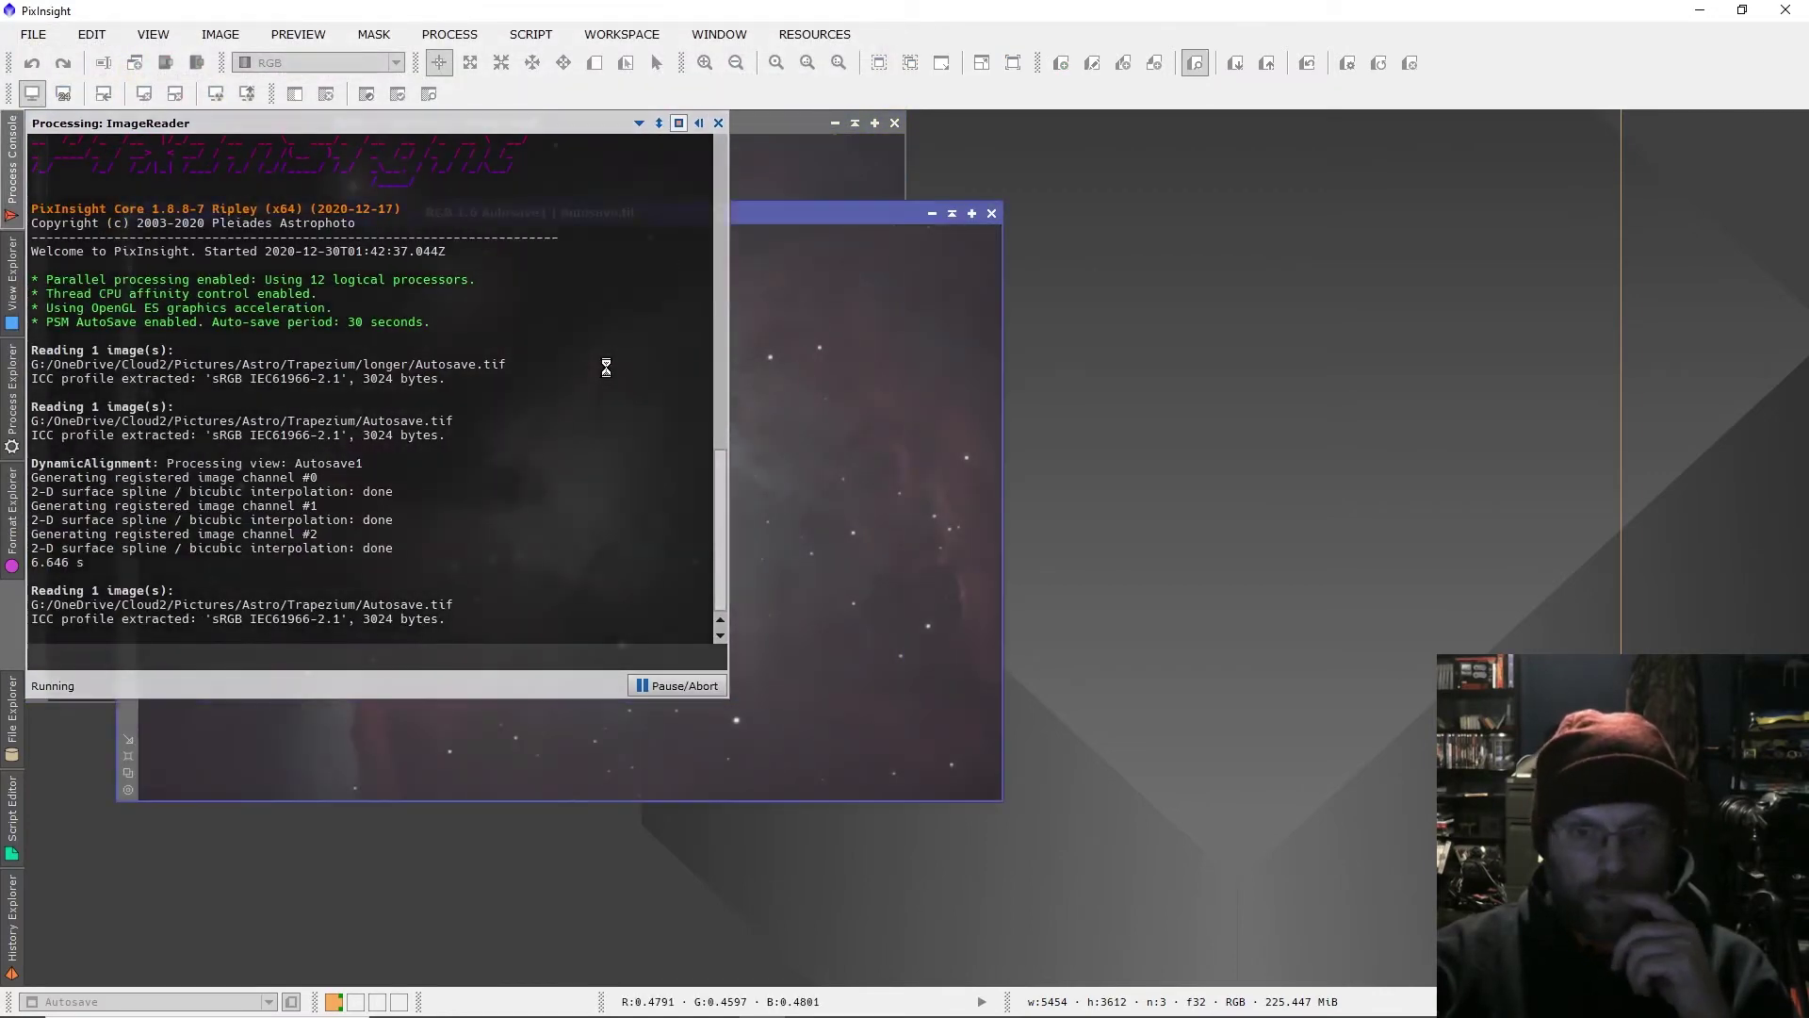
left_click_drag(555, 212, 1344, 125)
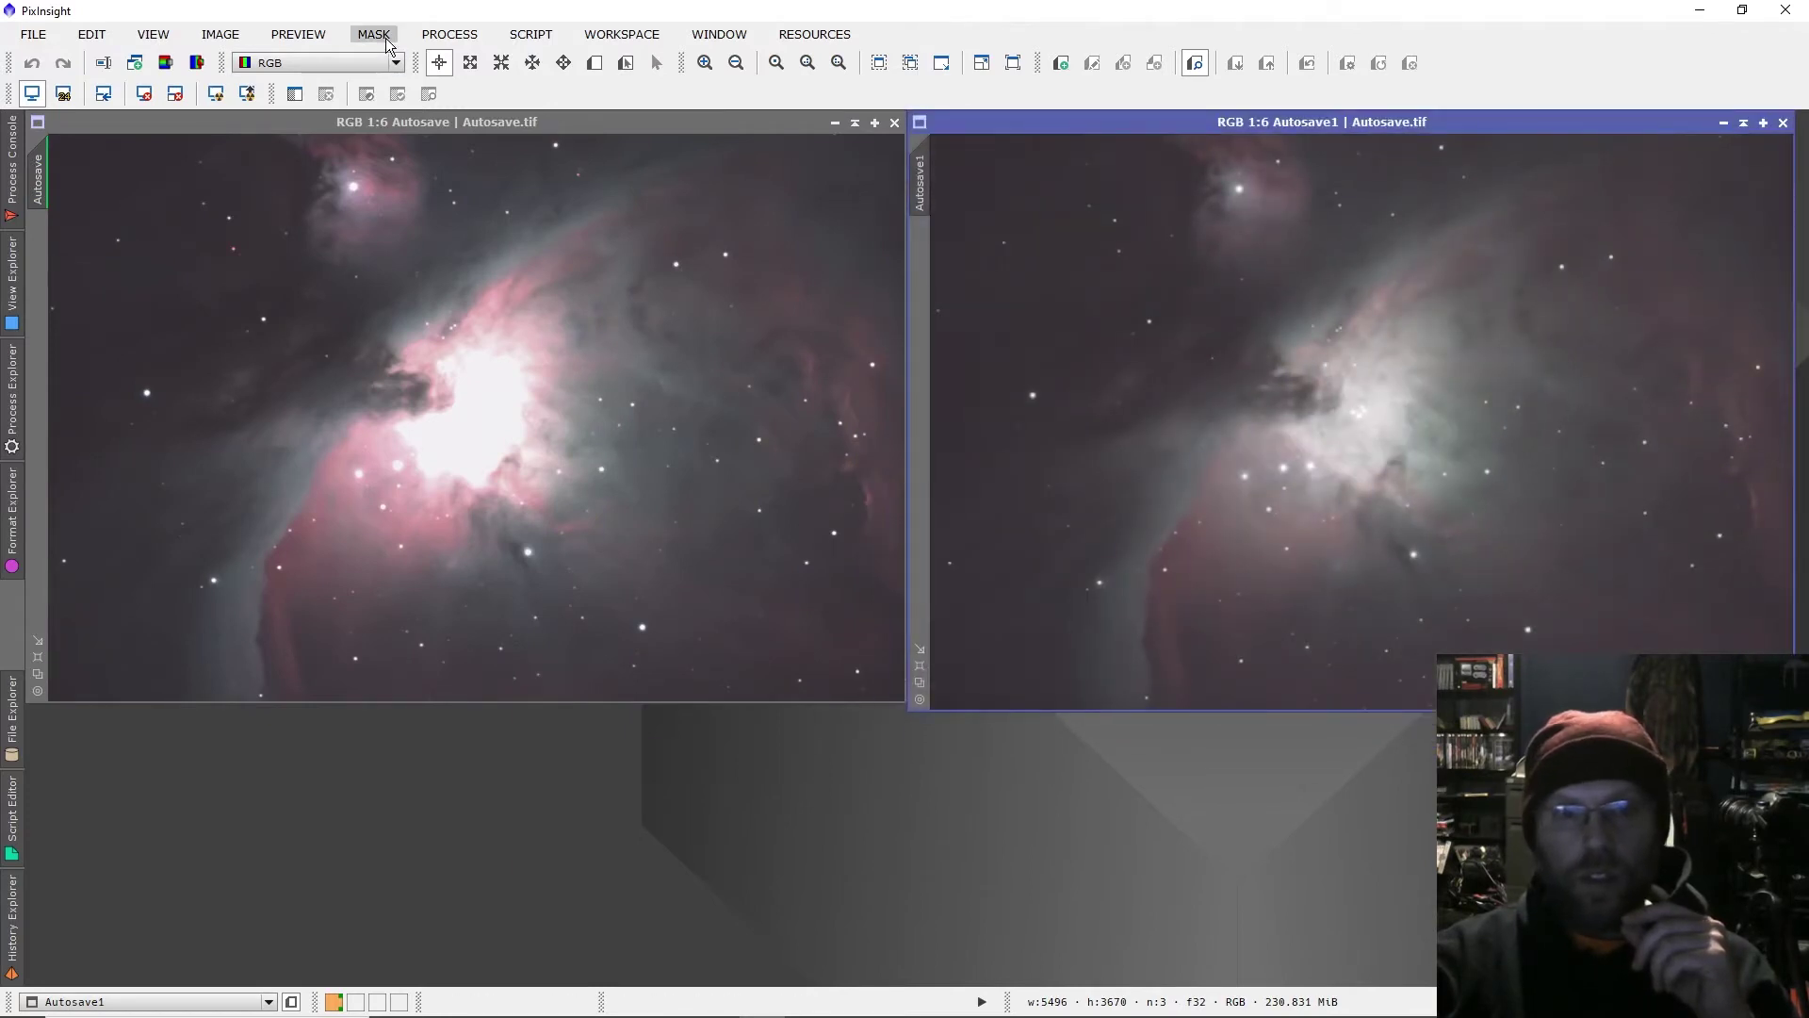
Navigate the Process menu to ImageRegistration > DynamicAlignment.
left_click(439, 32)
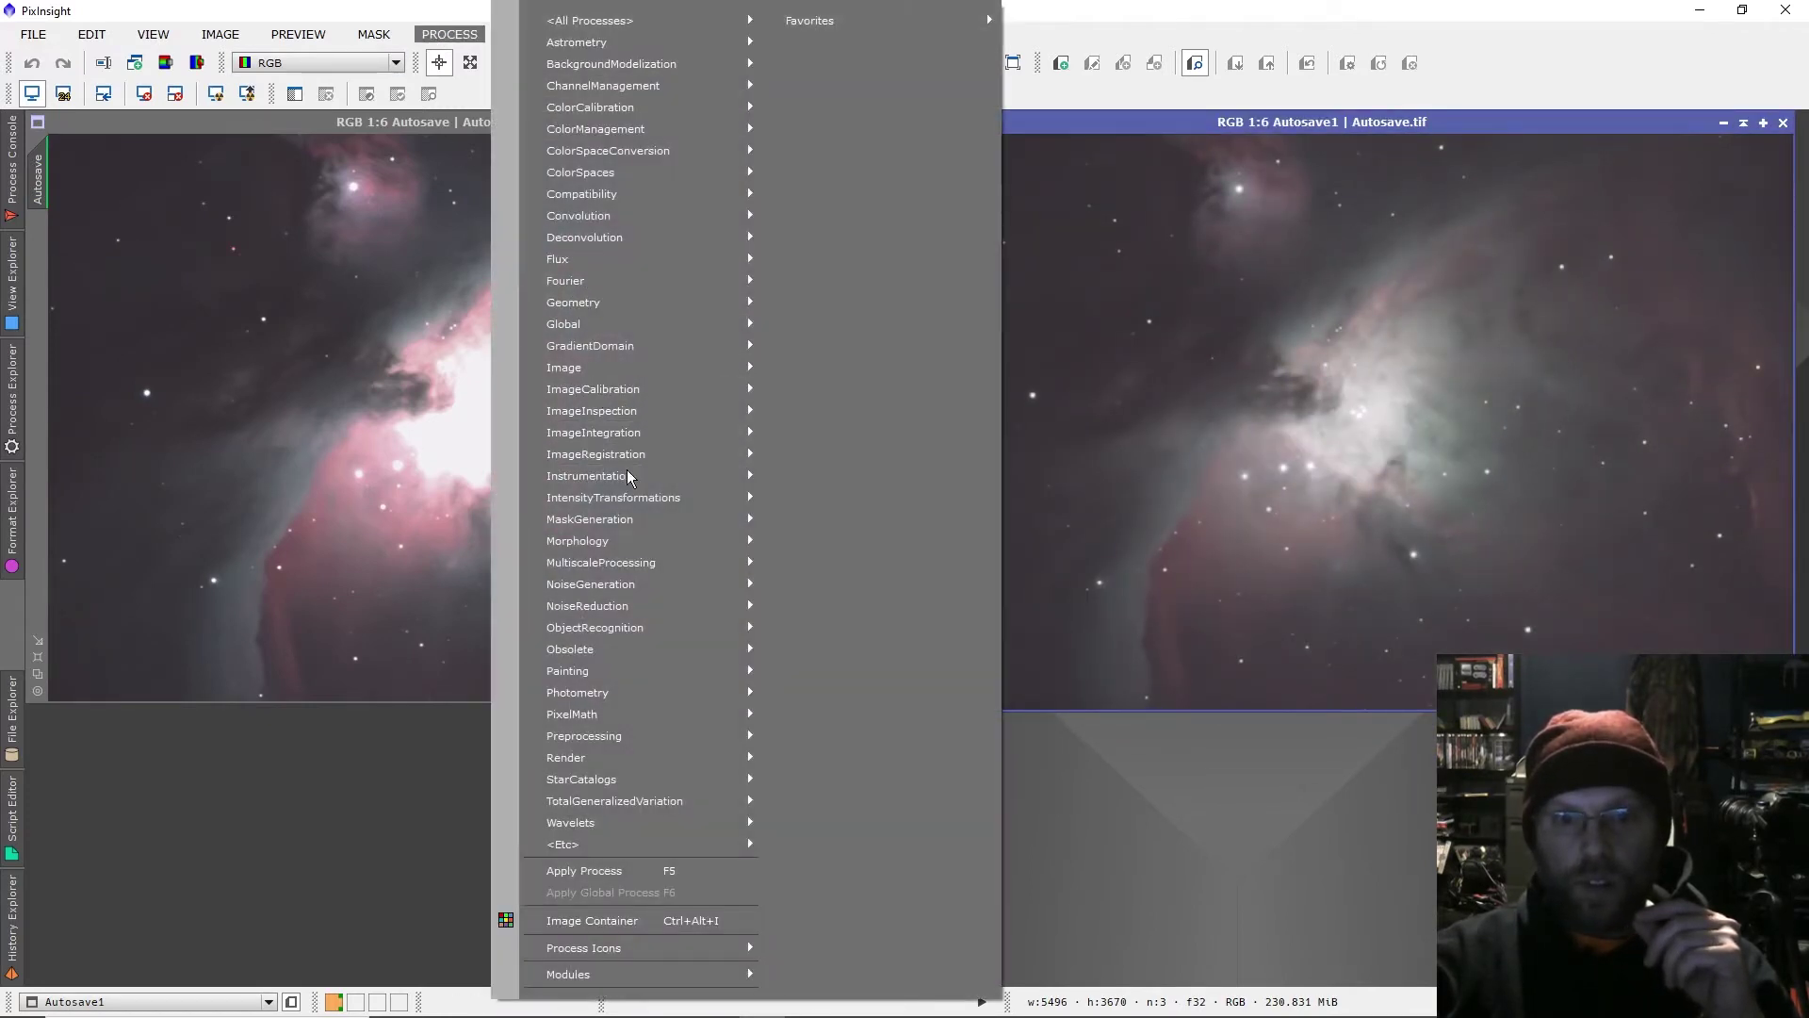
mouse_move(632, 526)
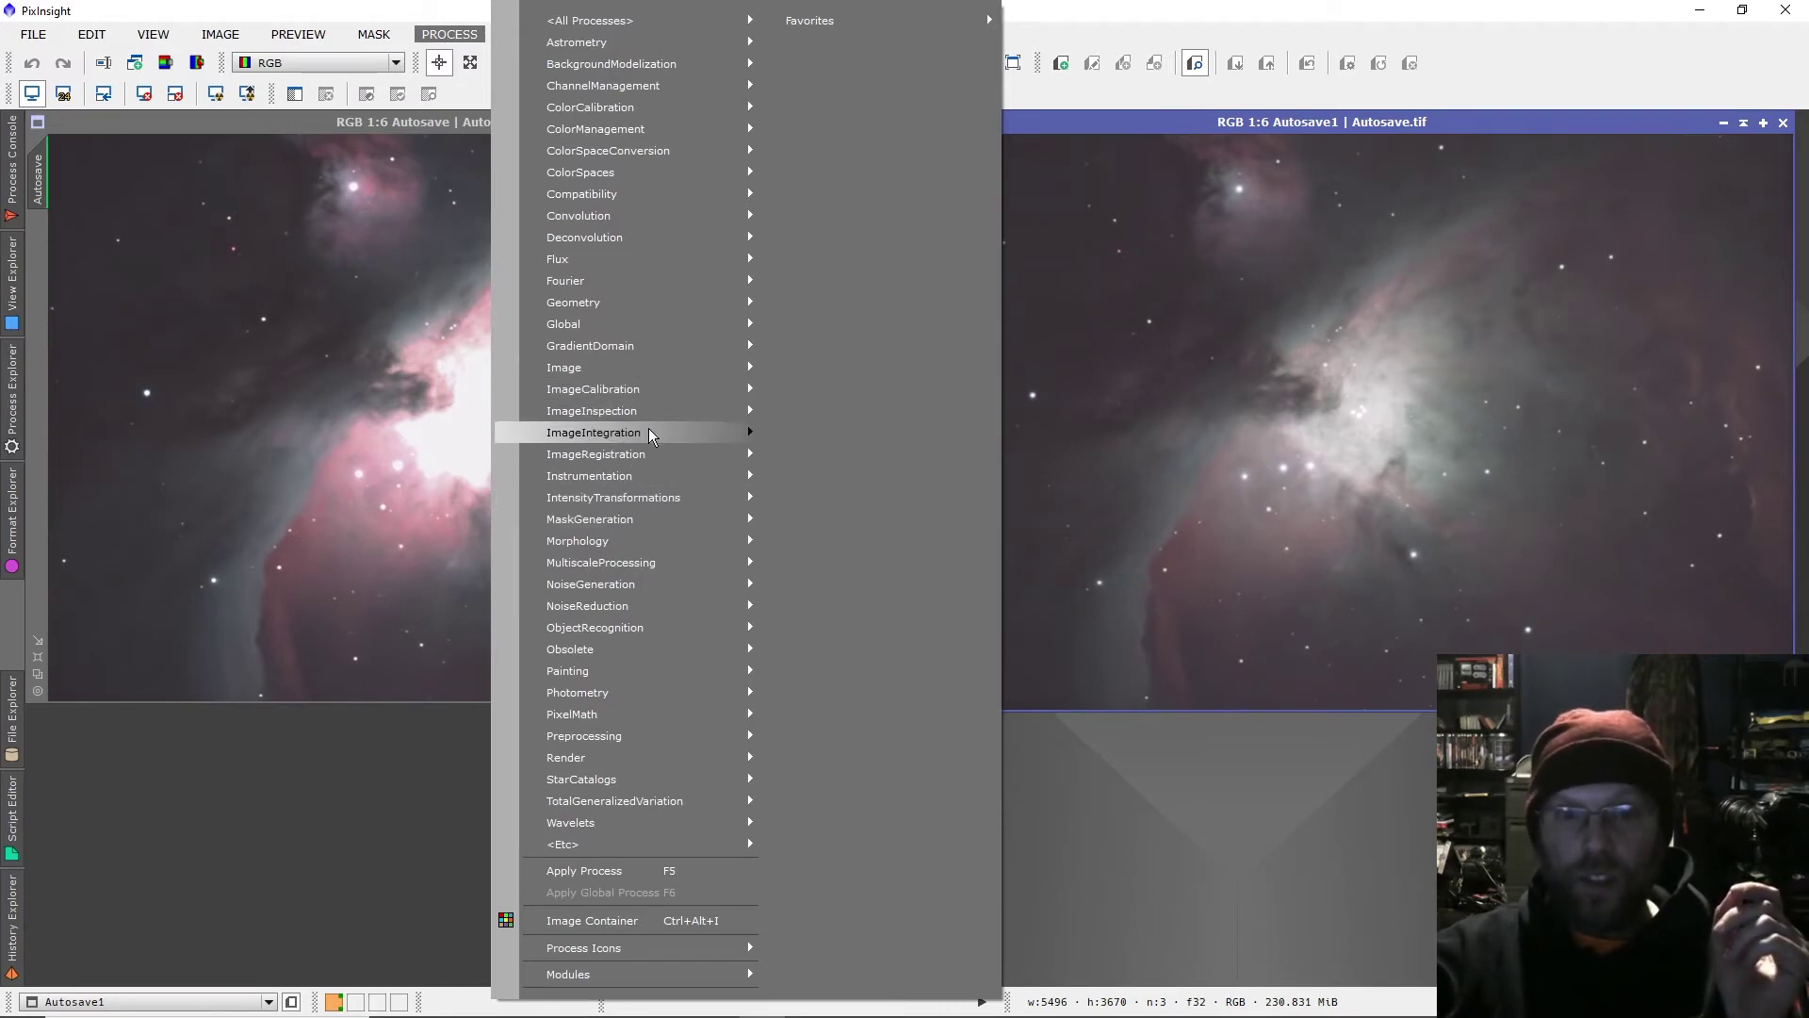
mouse_move(673, 452)
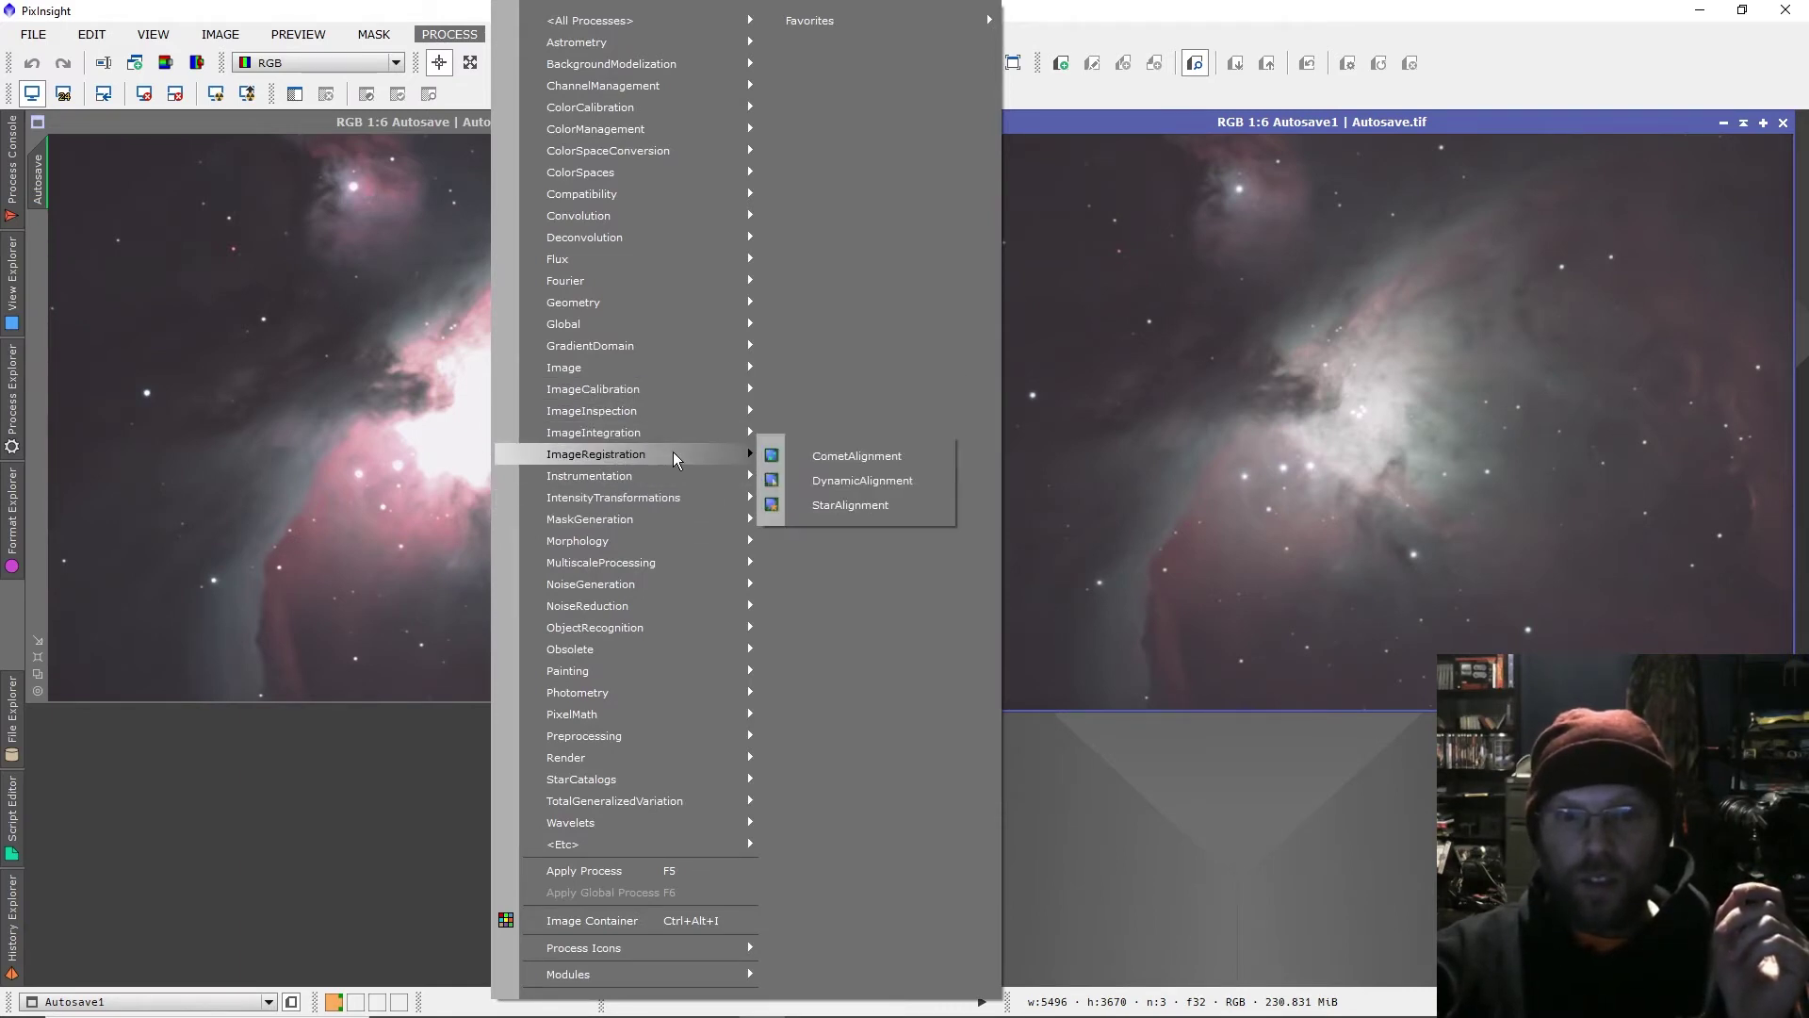
Start DynamicAlignment with Autosave as the reference, discarding a first test sample.
left_click(859, 480)
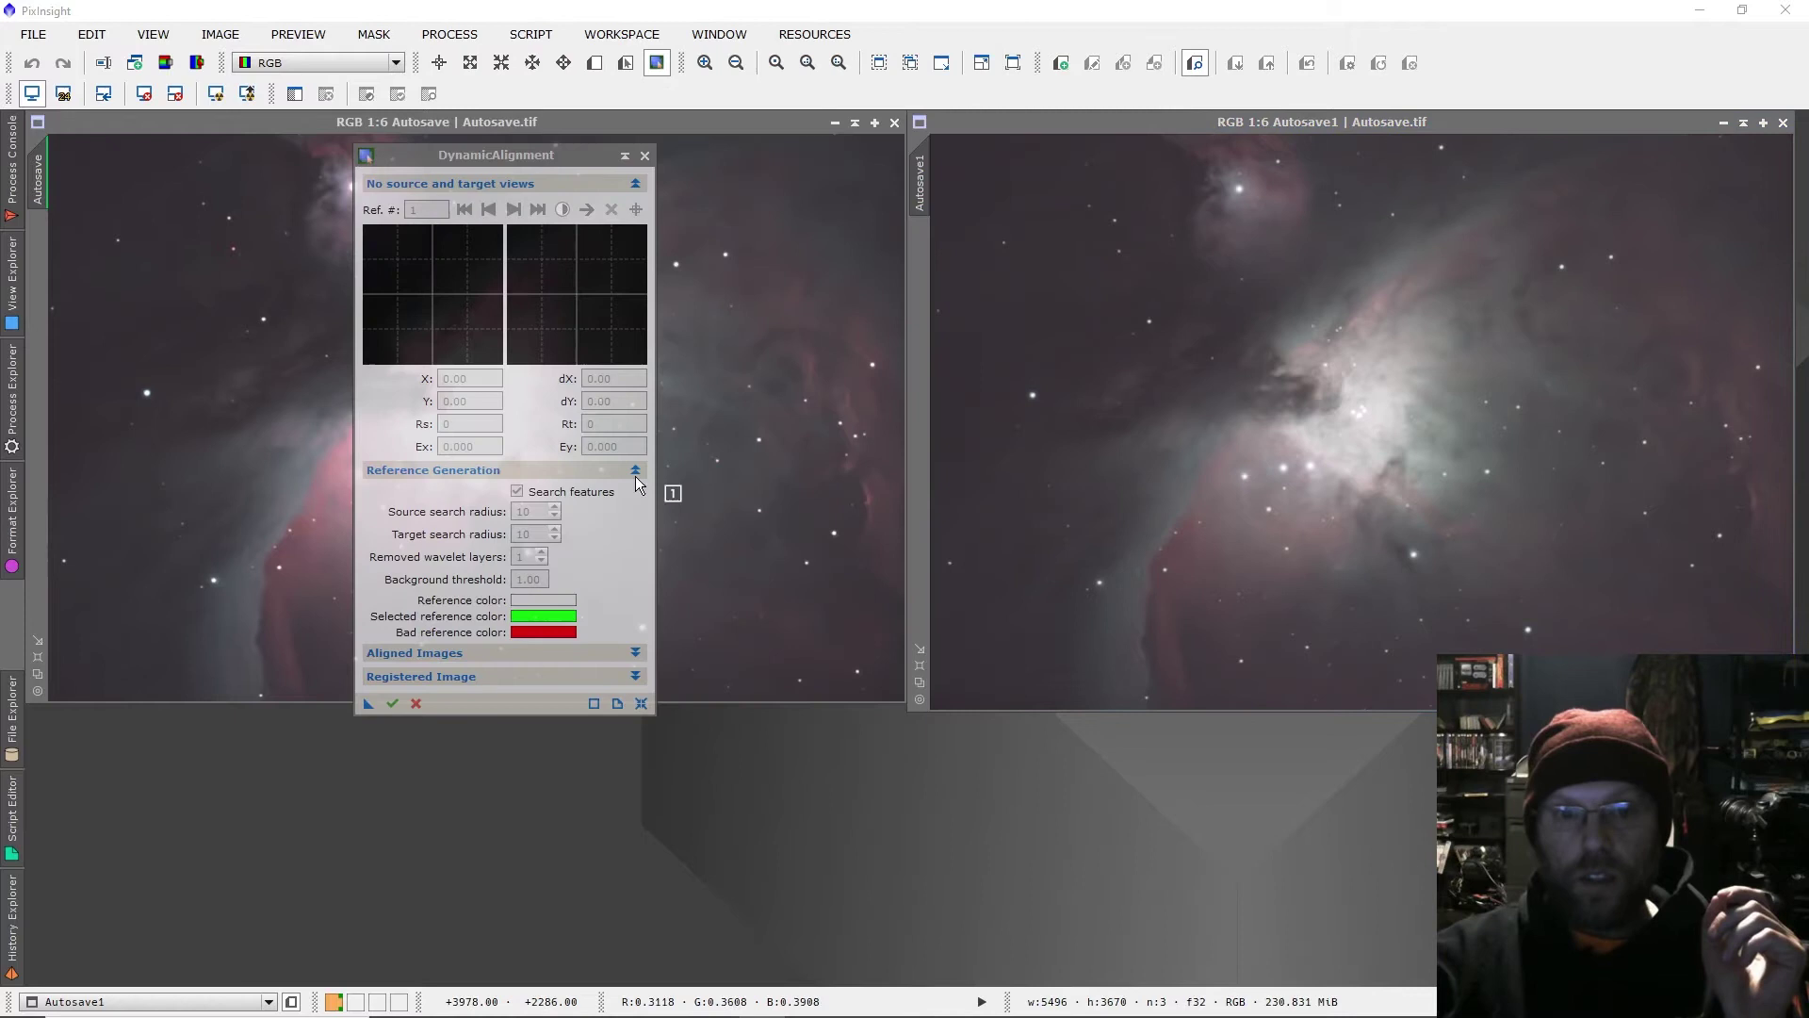
left_click(320, 303)
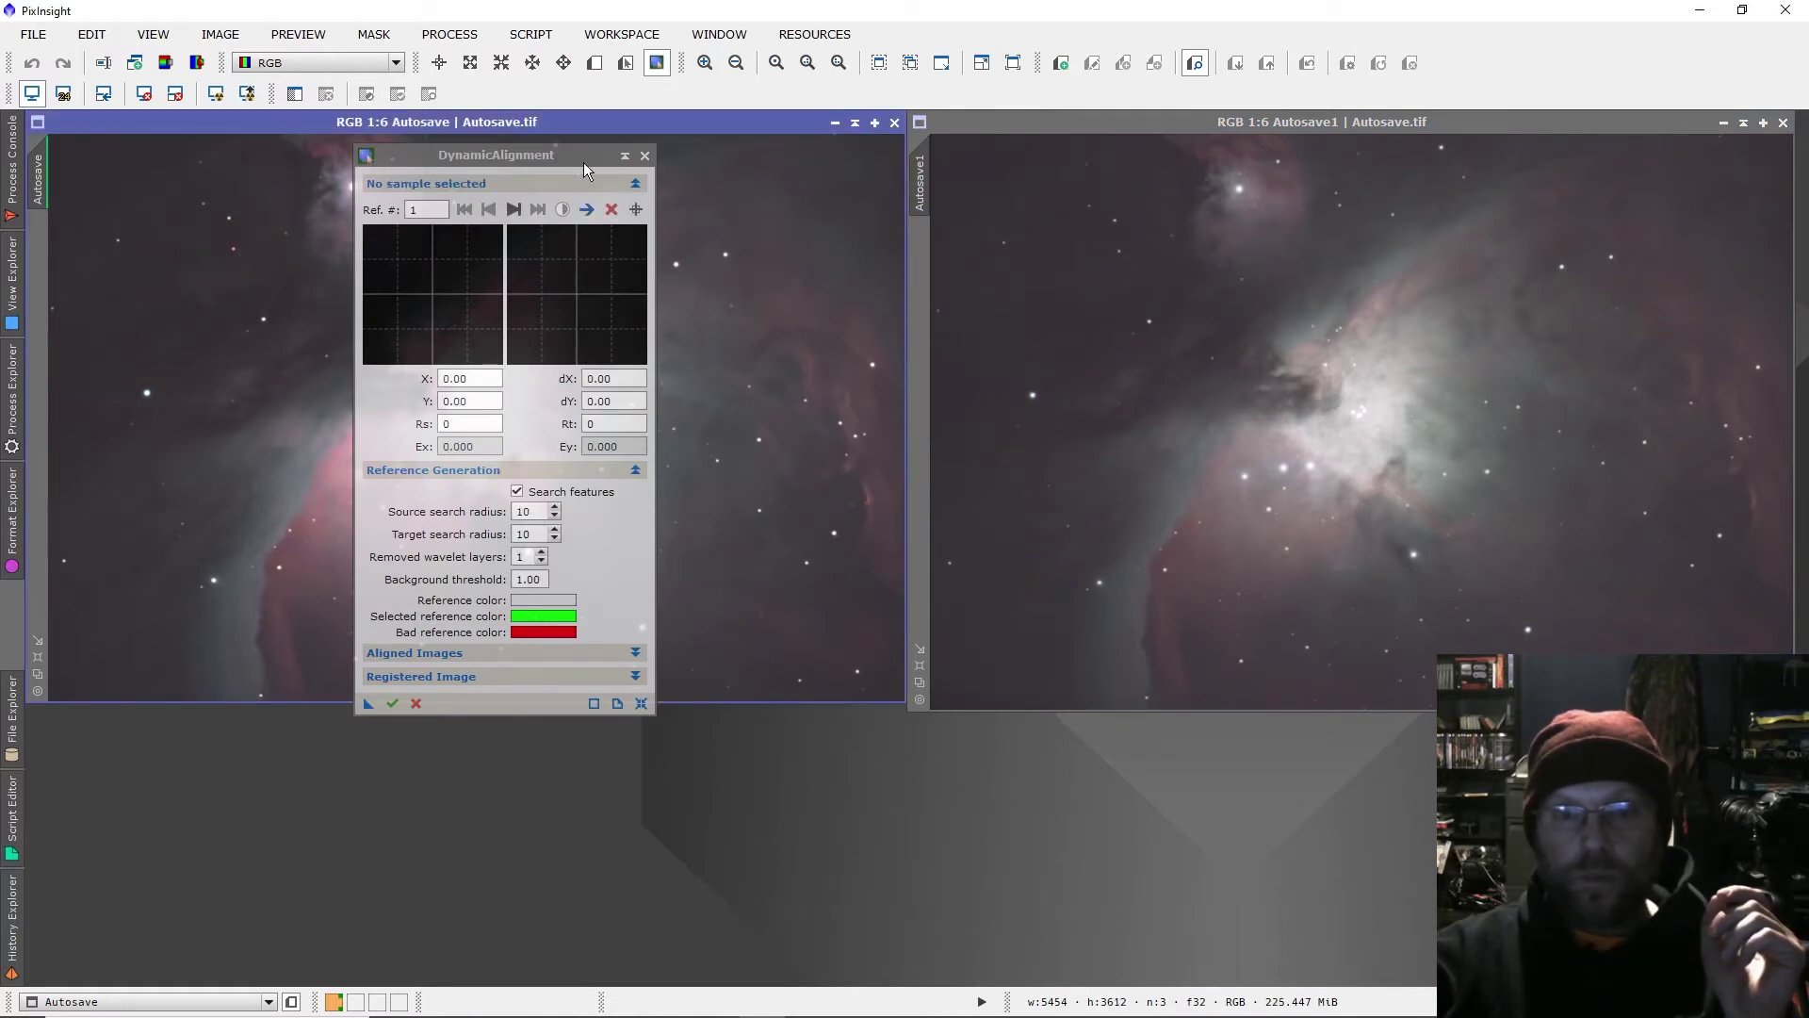
left_click(228, 217)
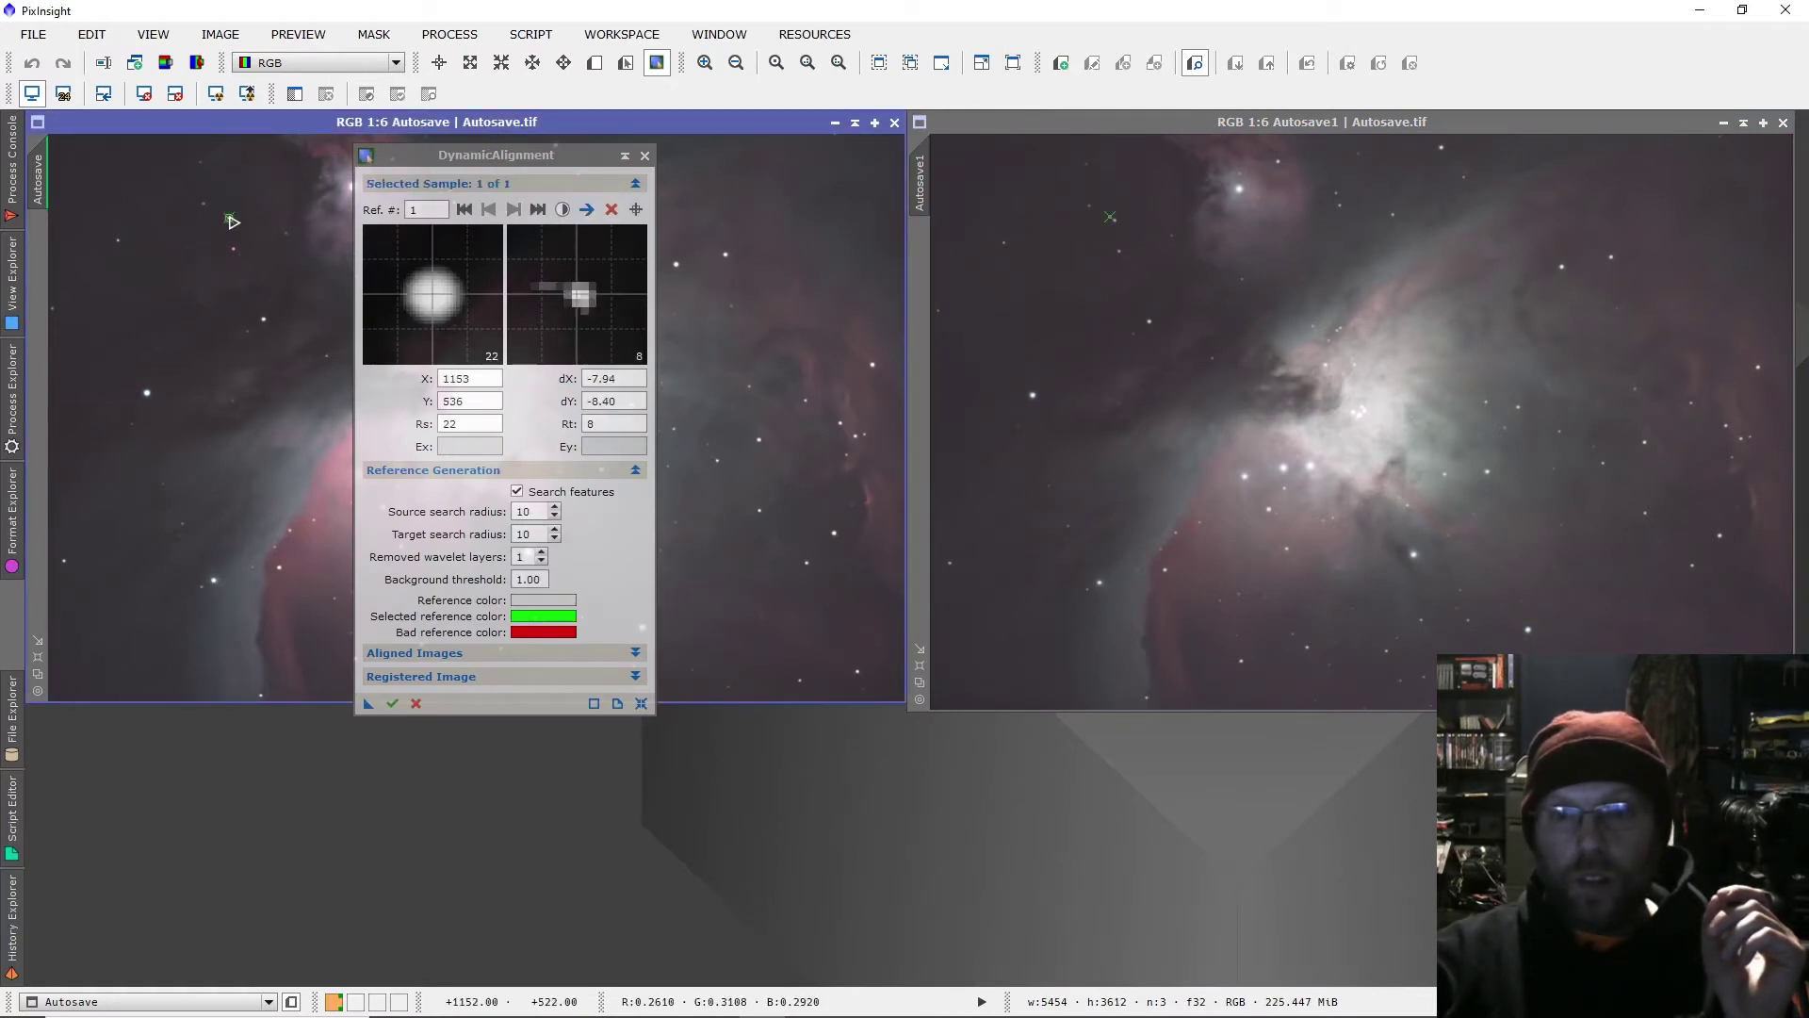
left_click(609, 209)
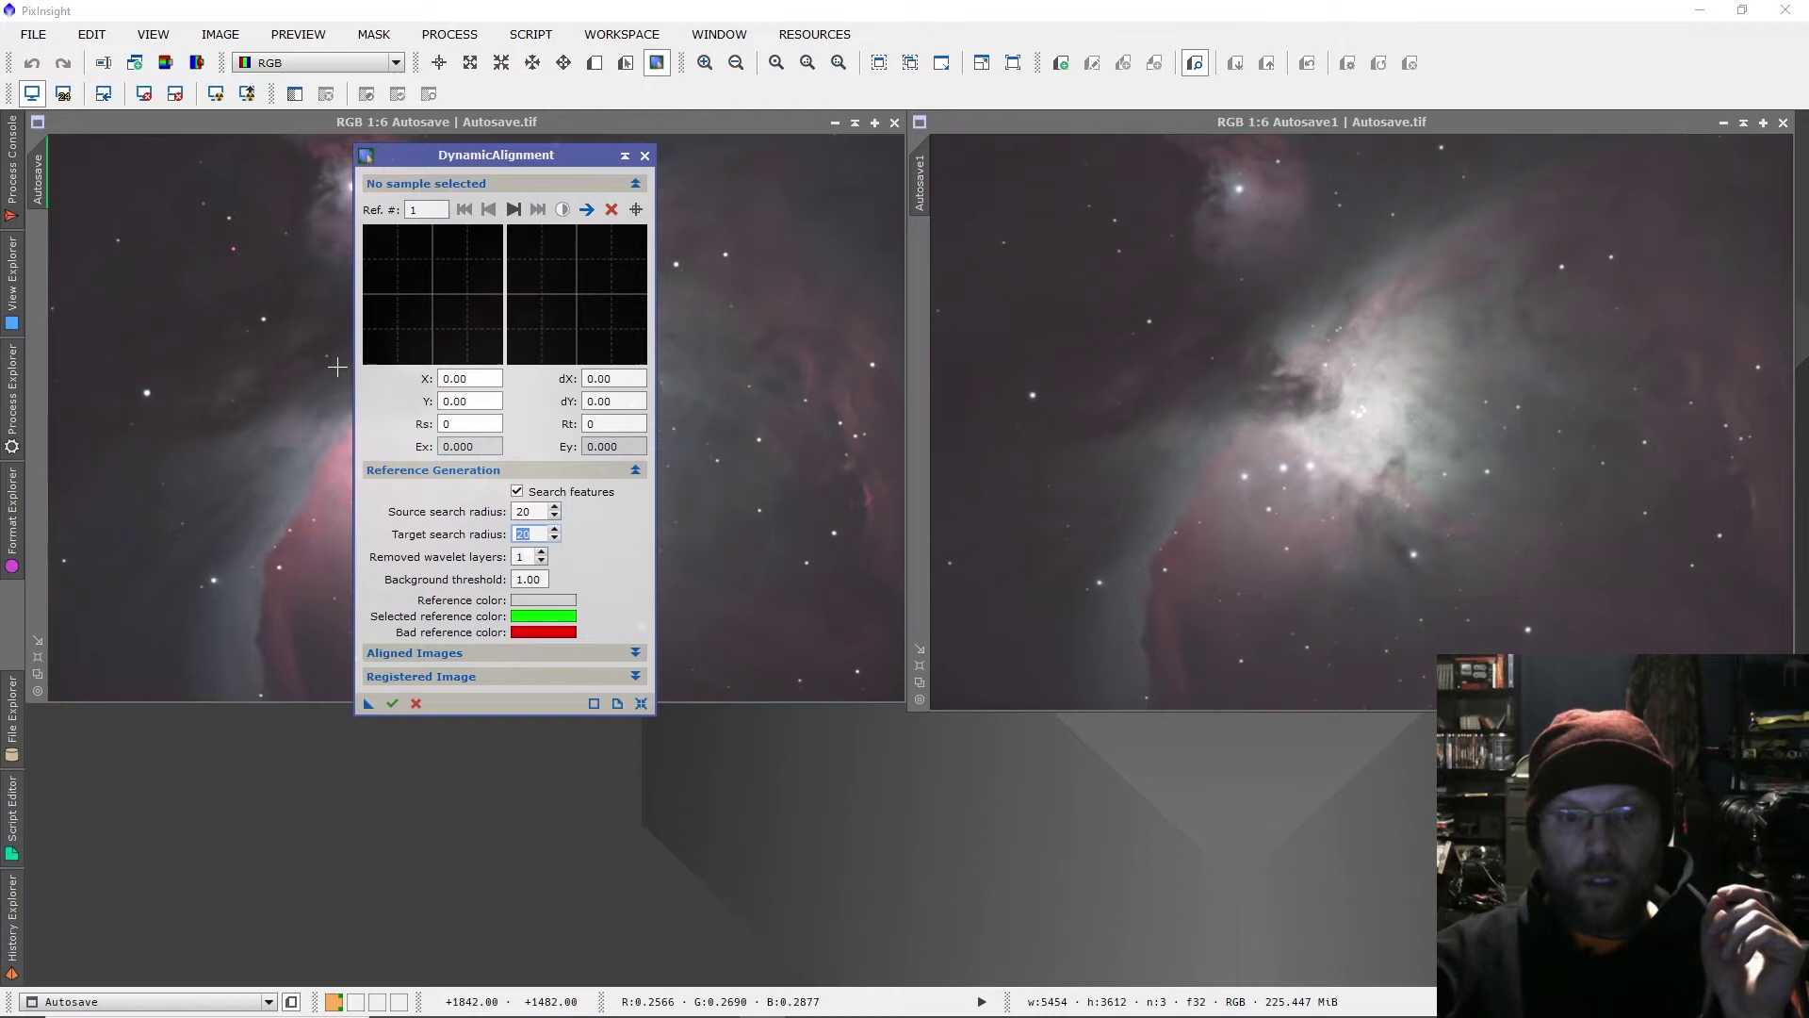
Place eight star samples across the upper, right and lower-left areas of the frame.
left_click(264, 319)
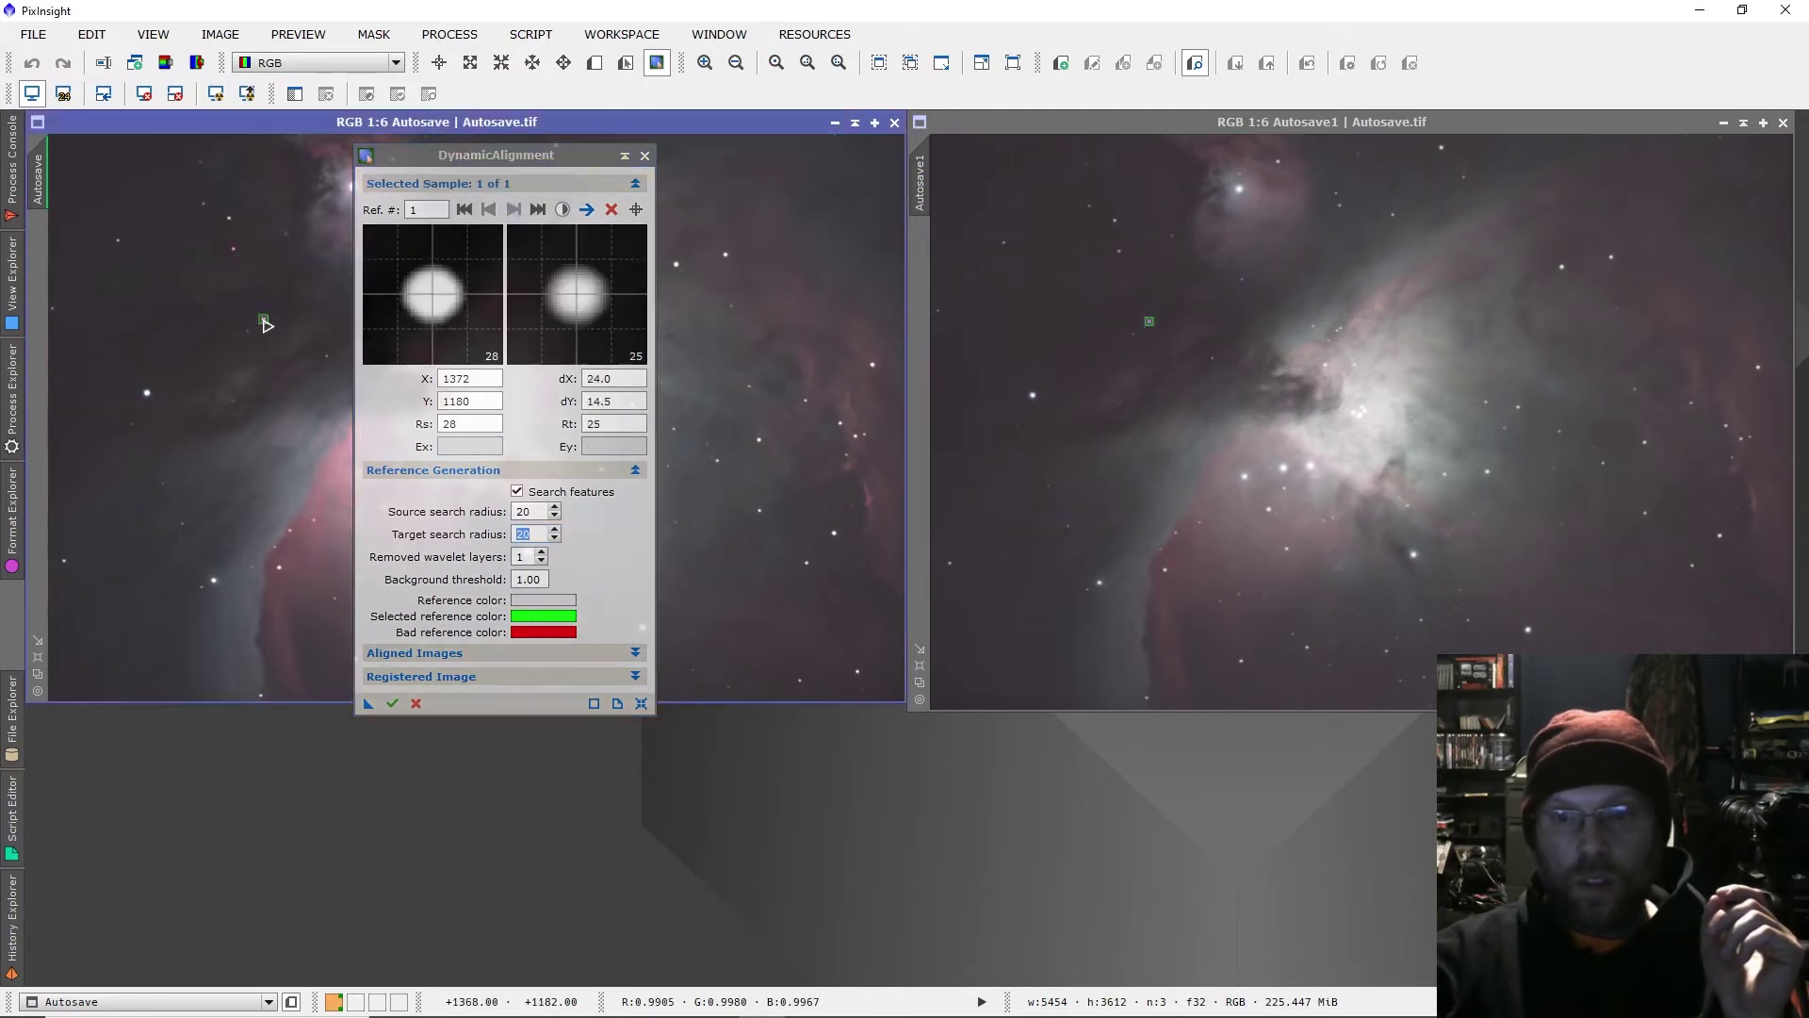
left_click(228, 218)
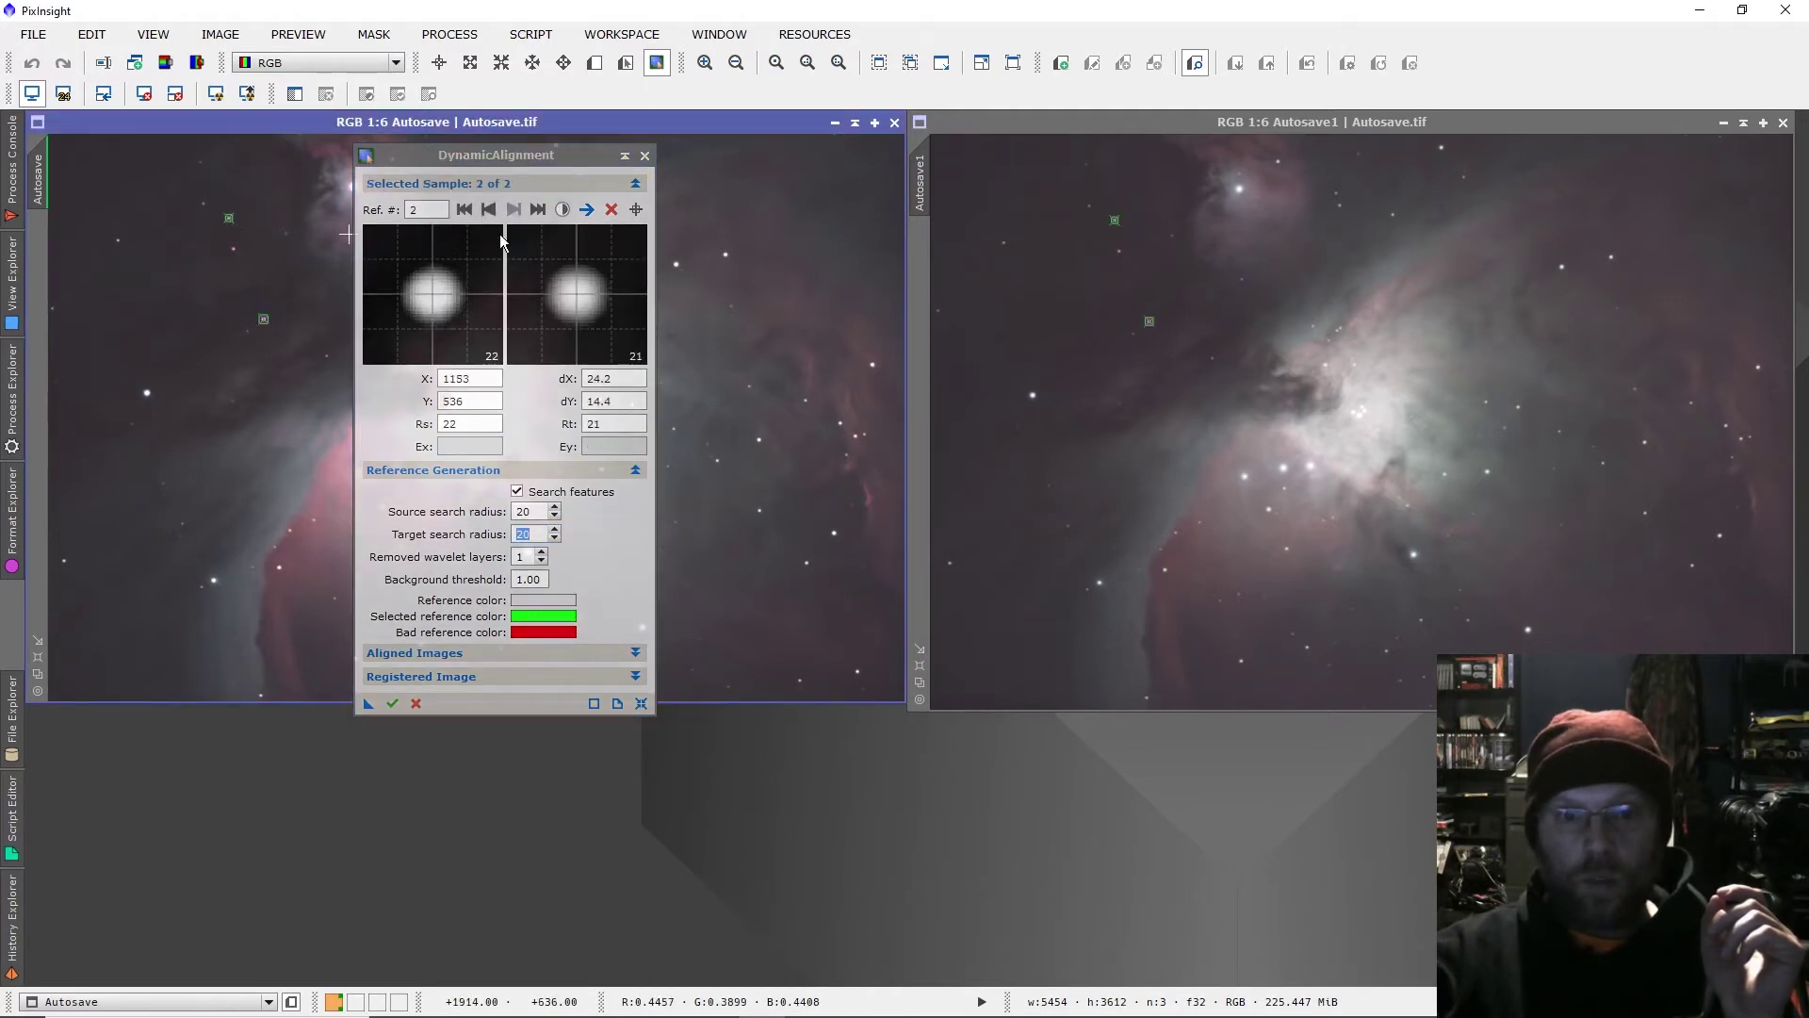
left_click(724, 253)
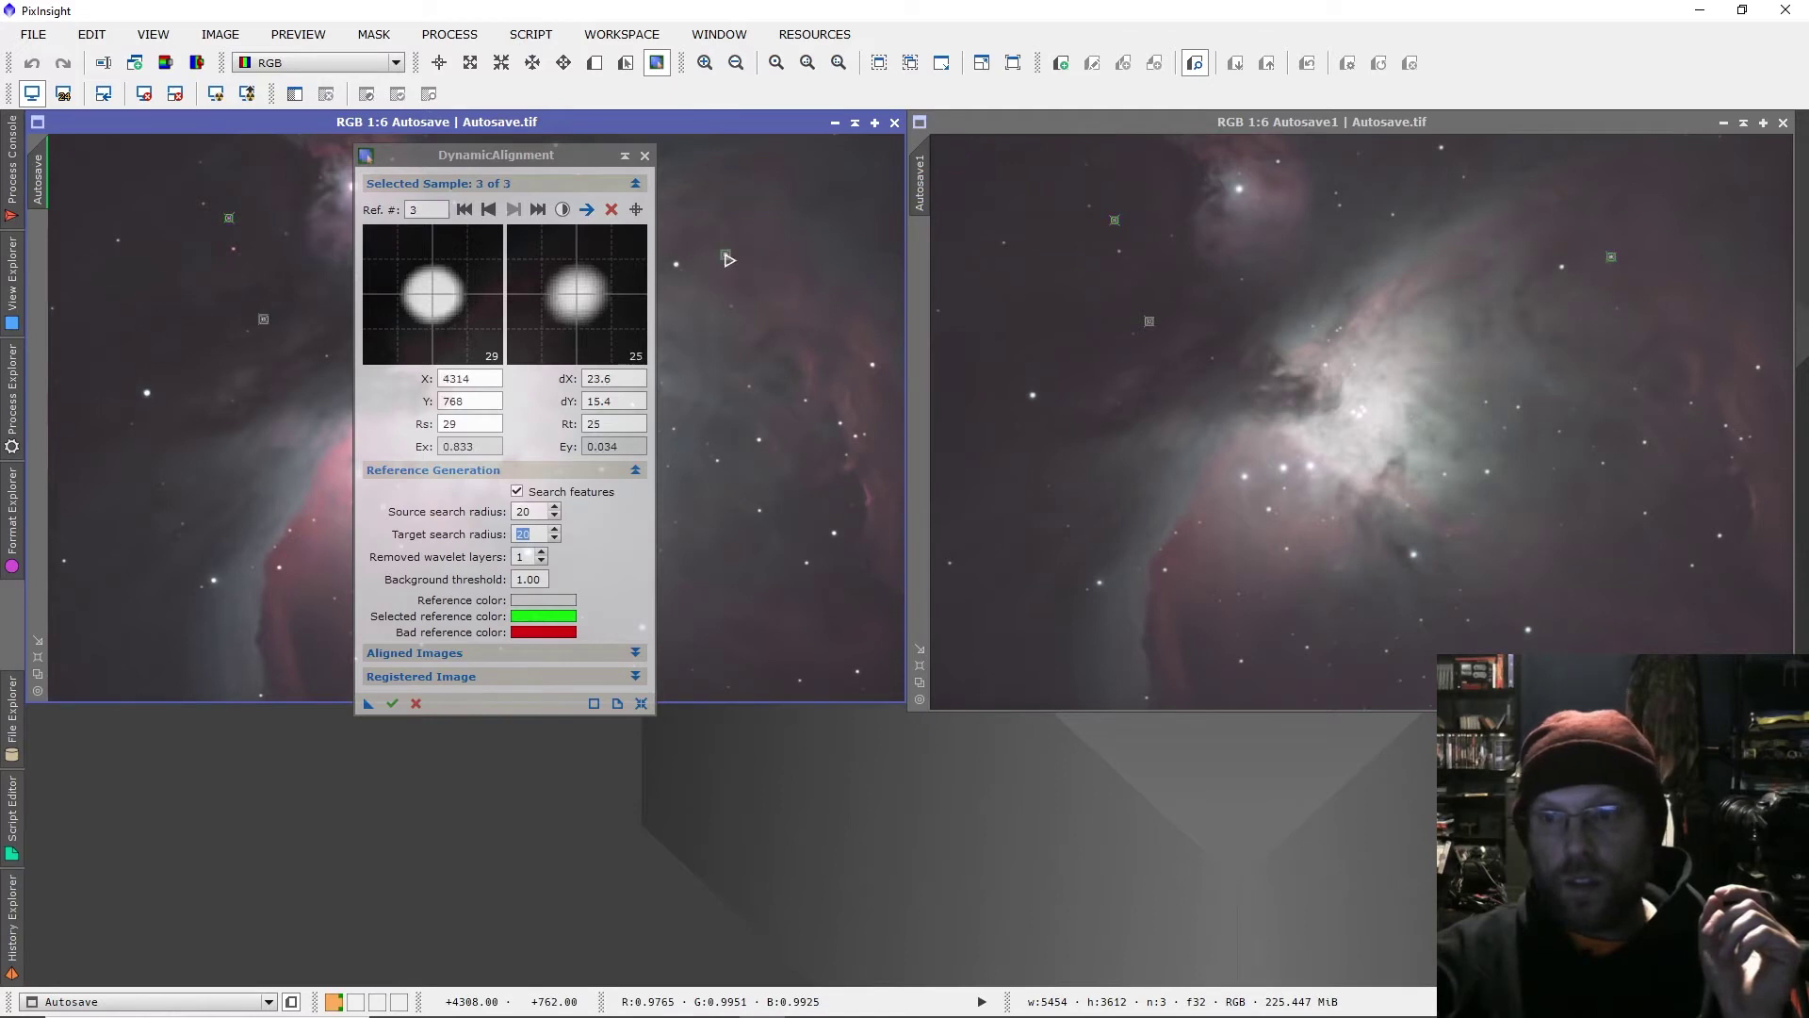
left_click(677, 264)
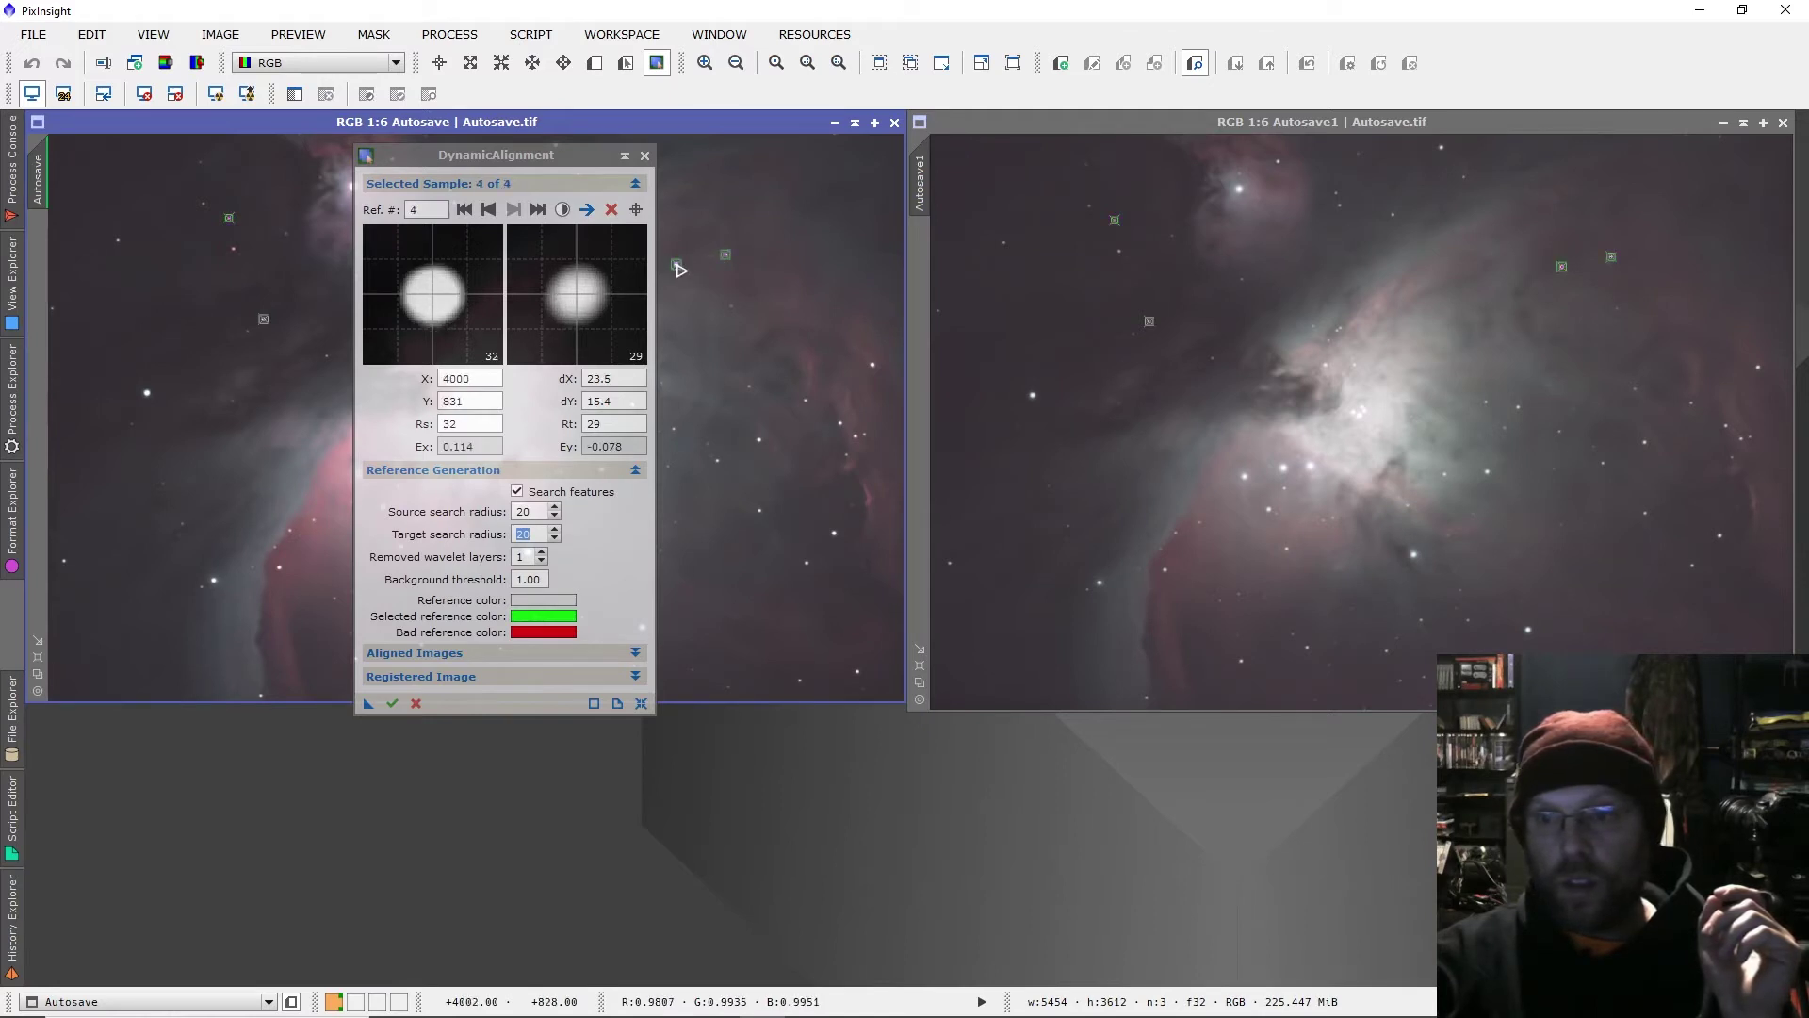
left_click(758, 440)
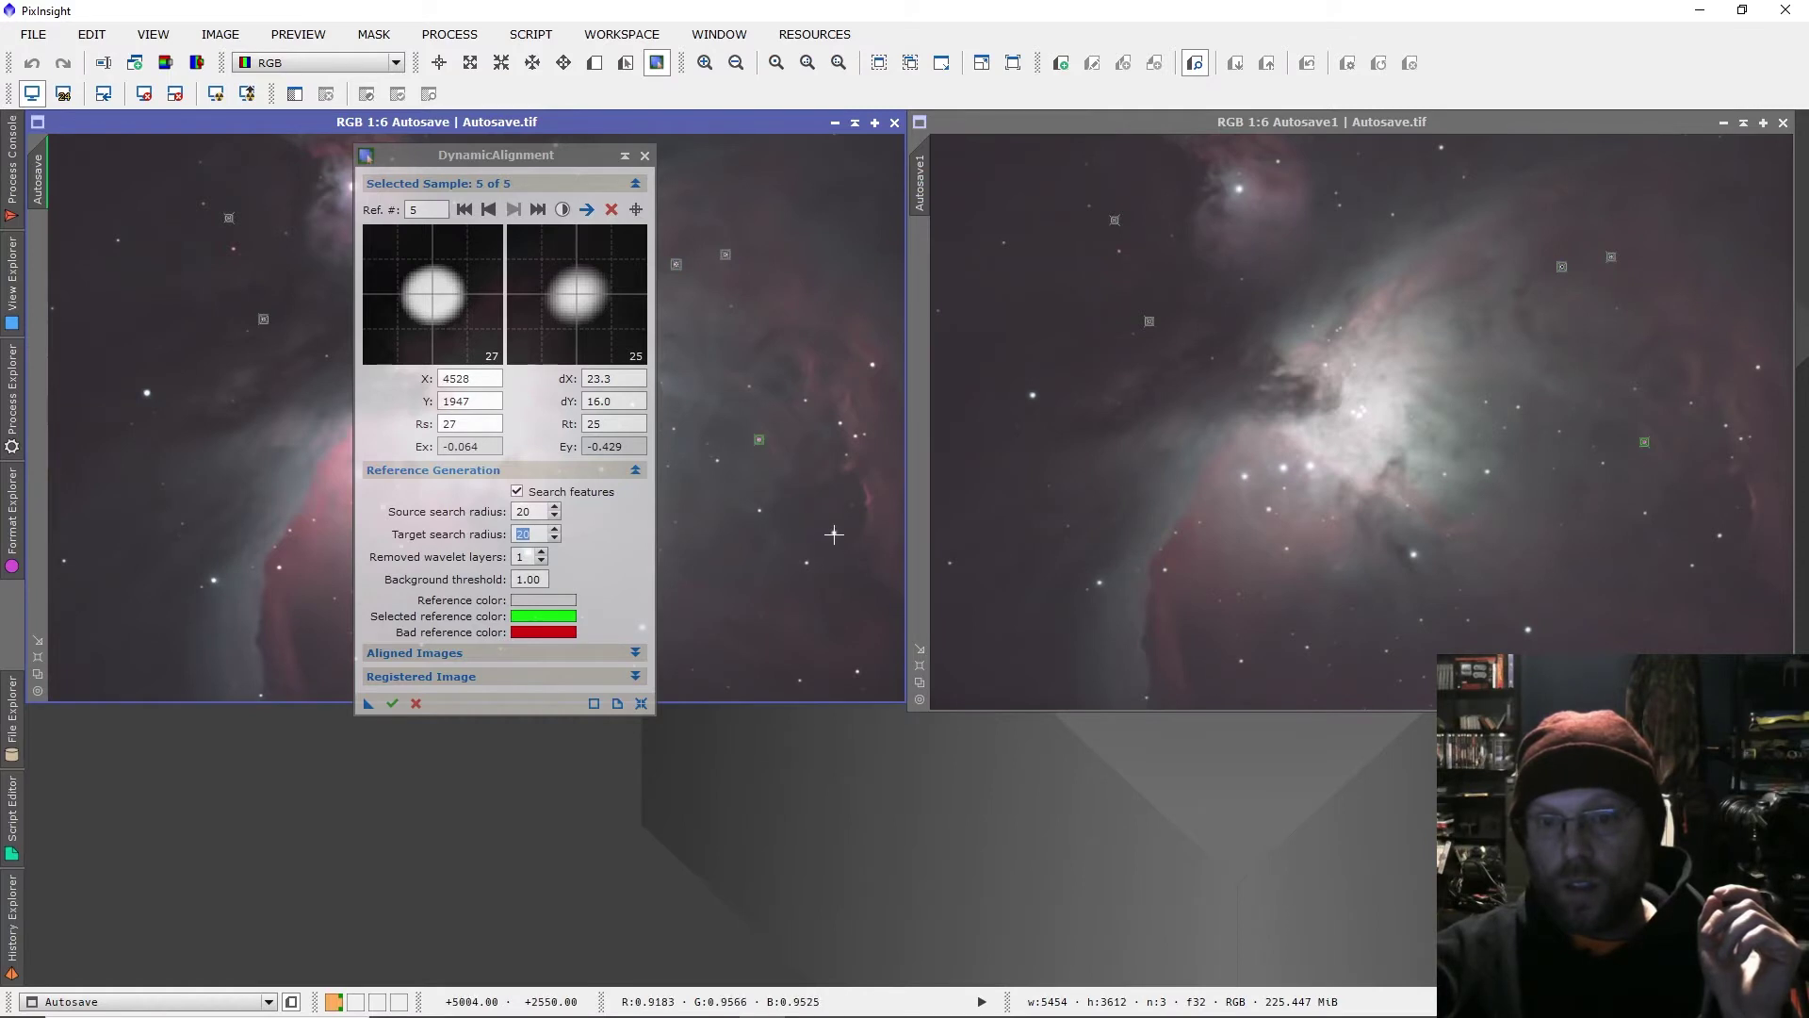
left_click(834, 534)
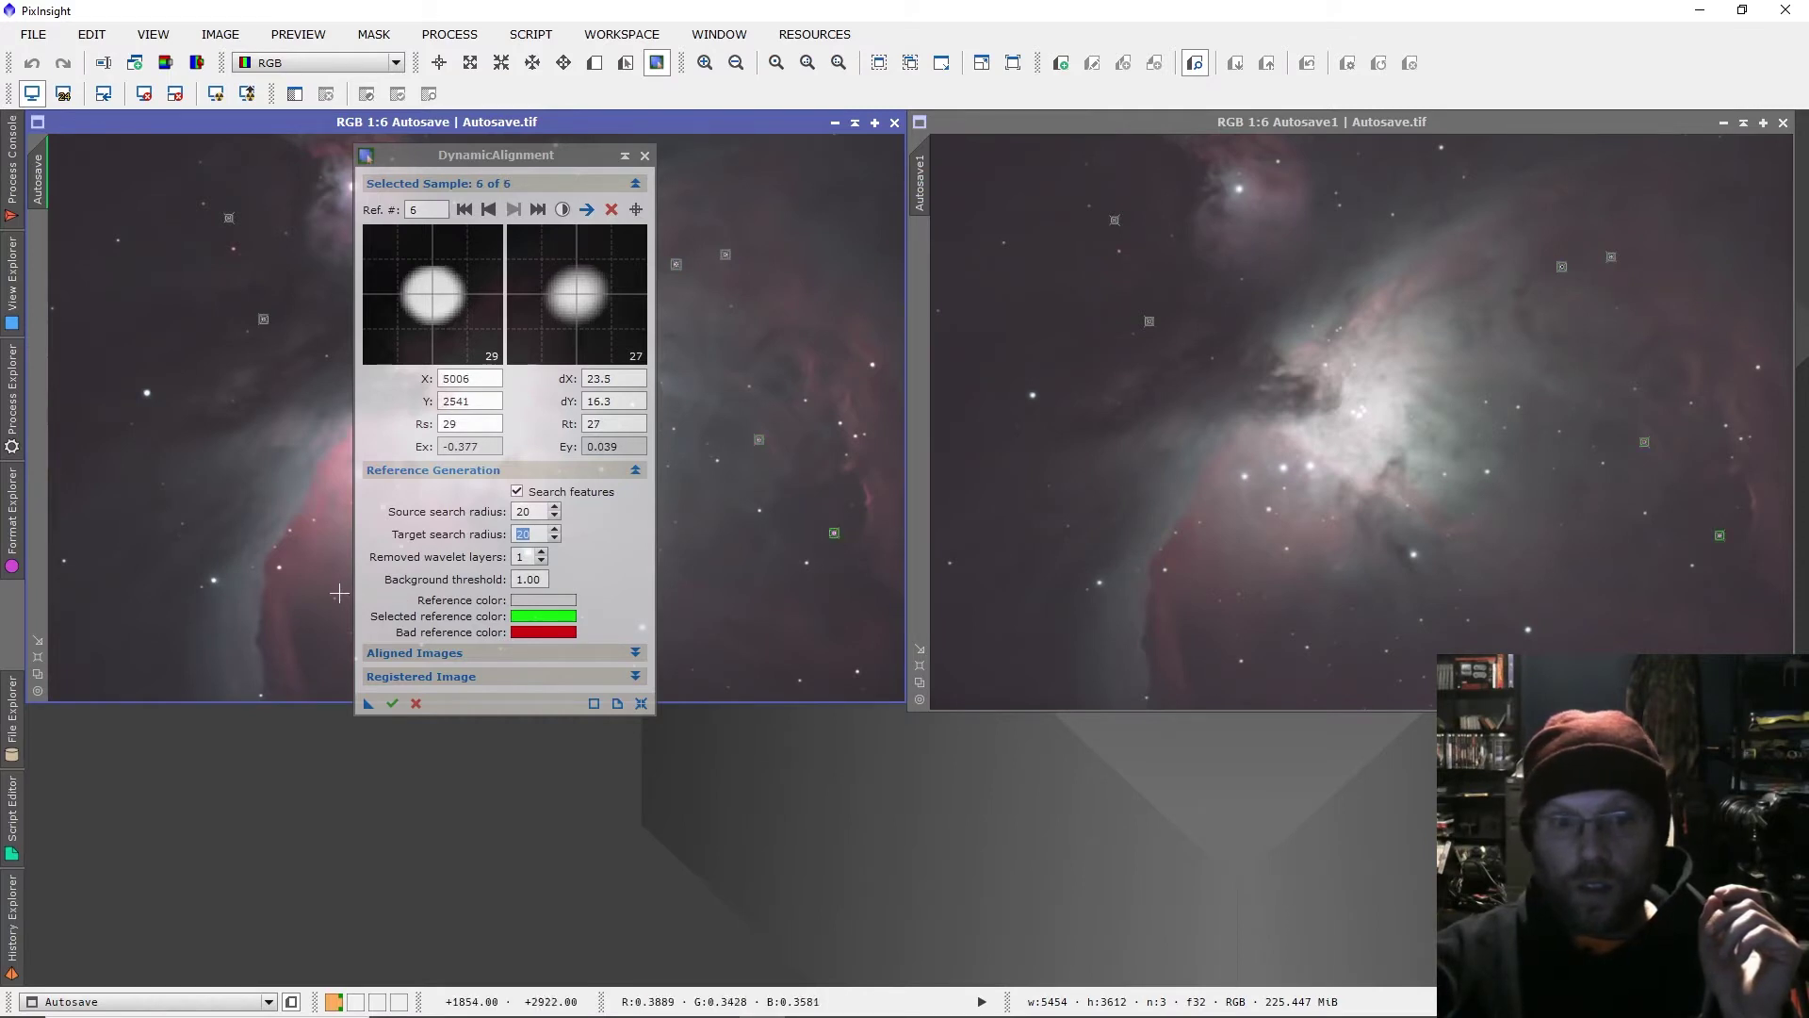
left_click(281, 566)
left_click_drag(443, 172, 1171, 317)
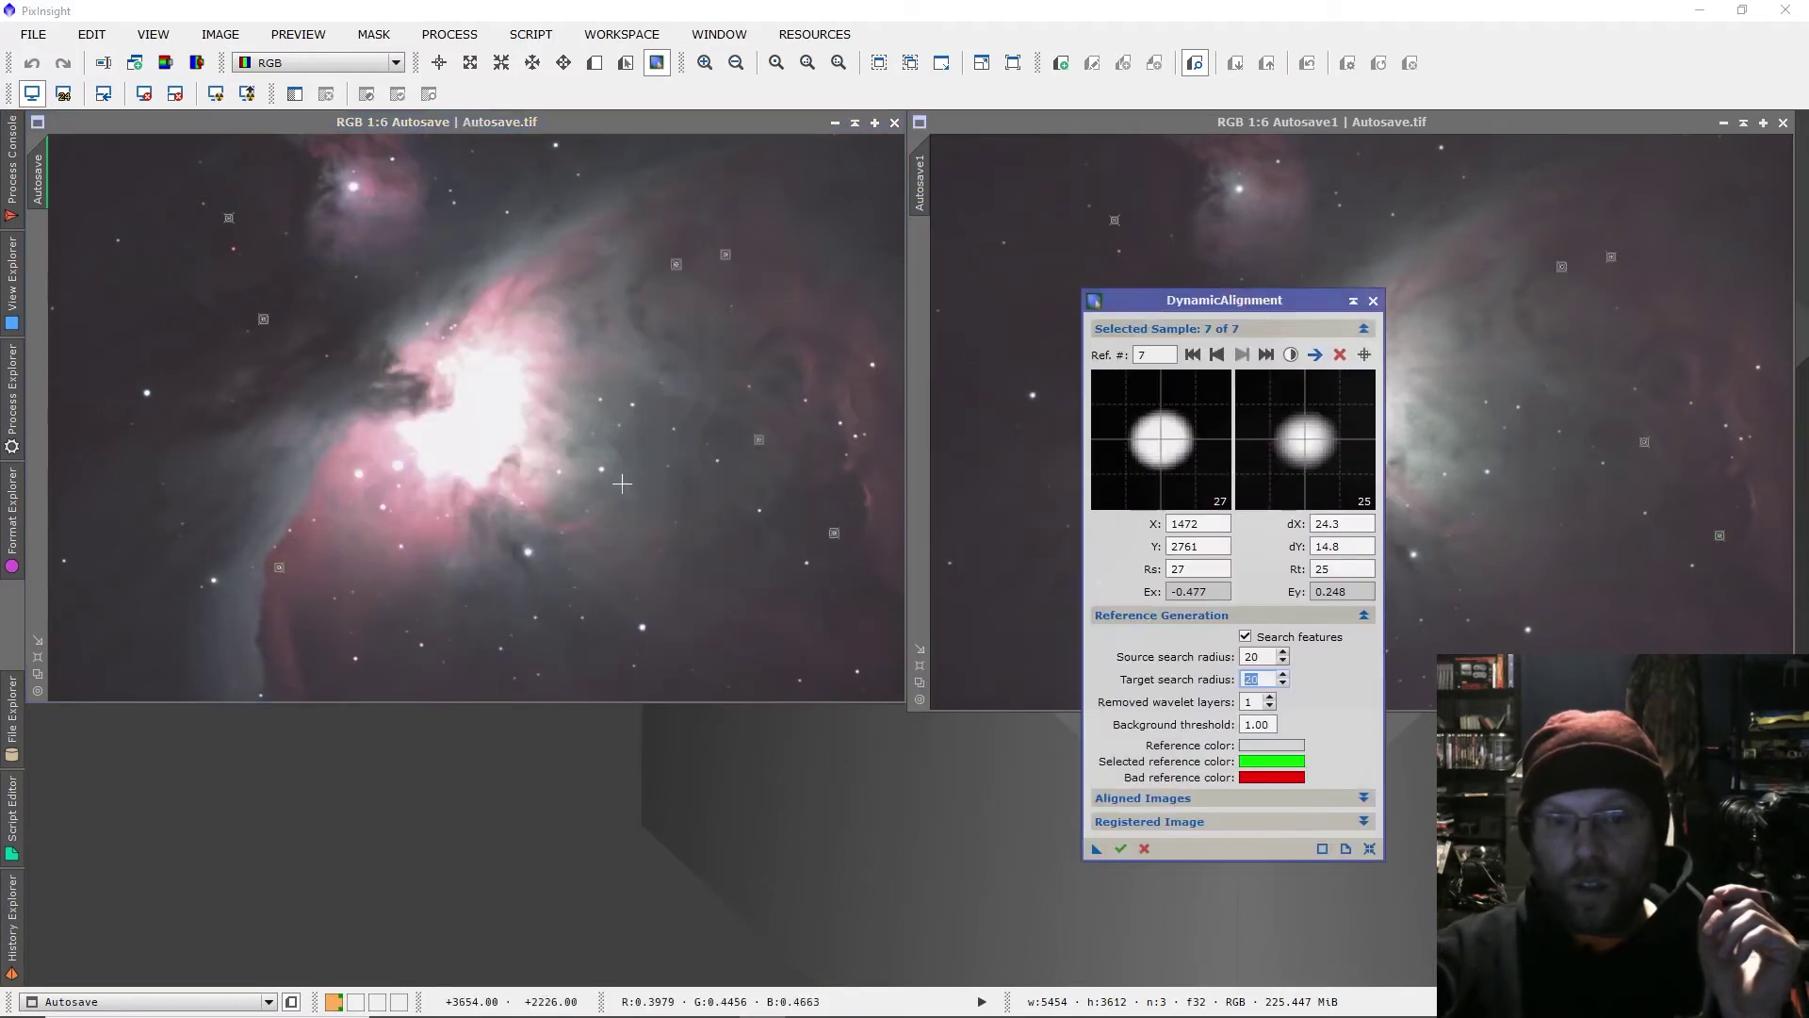
left_click(403, 548)
left_click_drag(1204, 301, 863, 300)
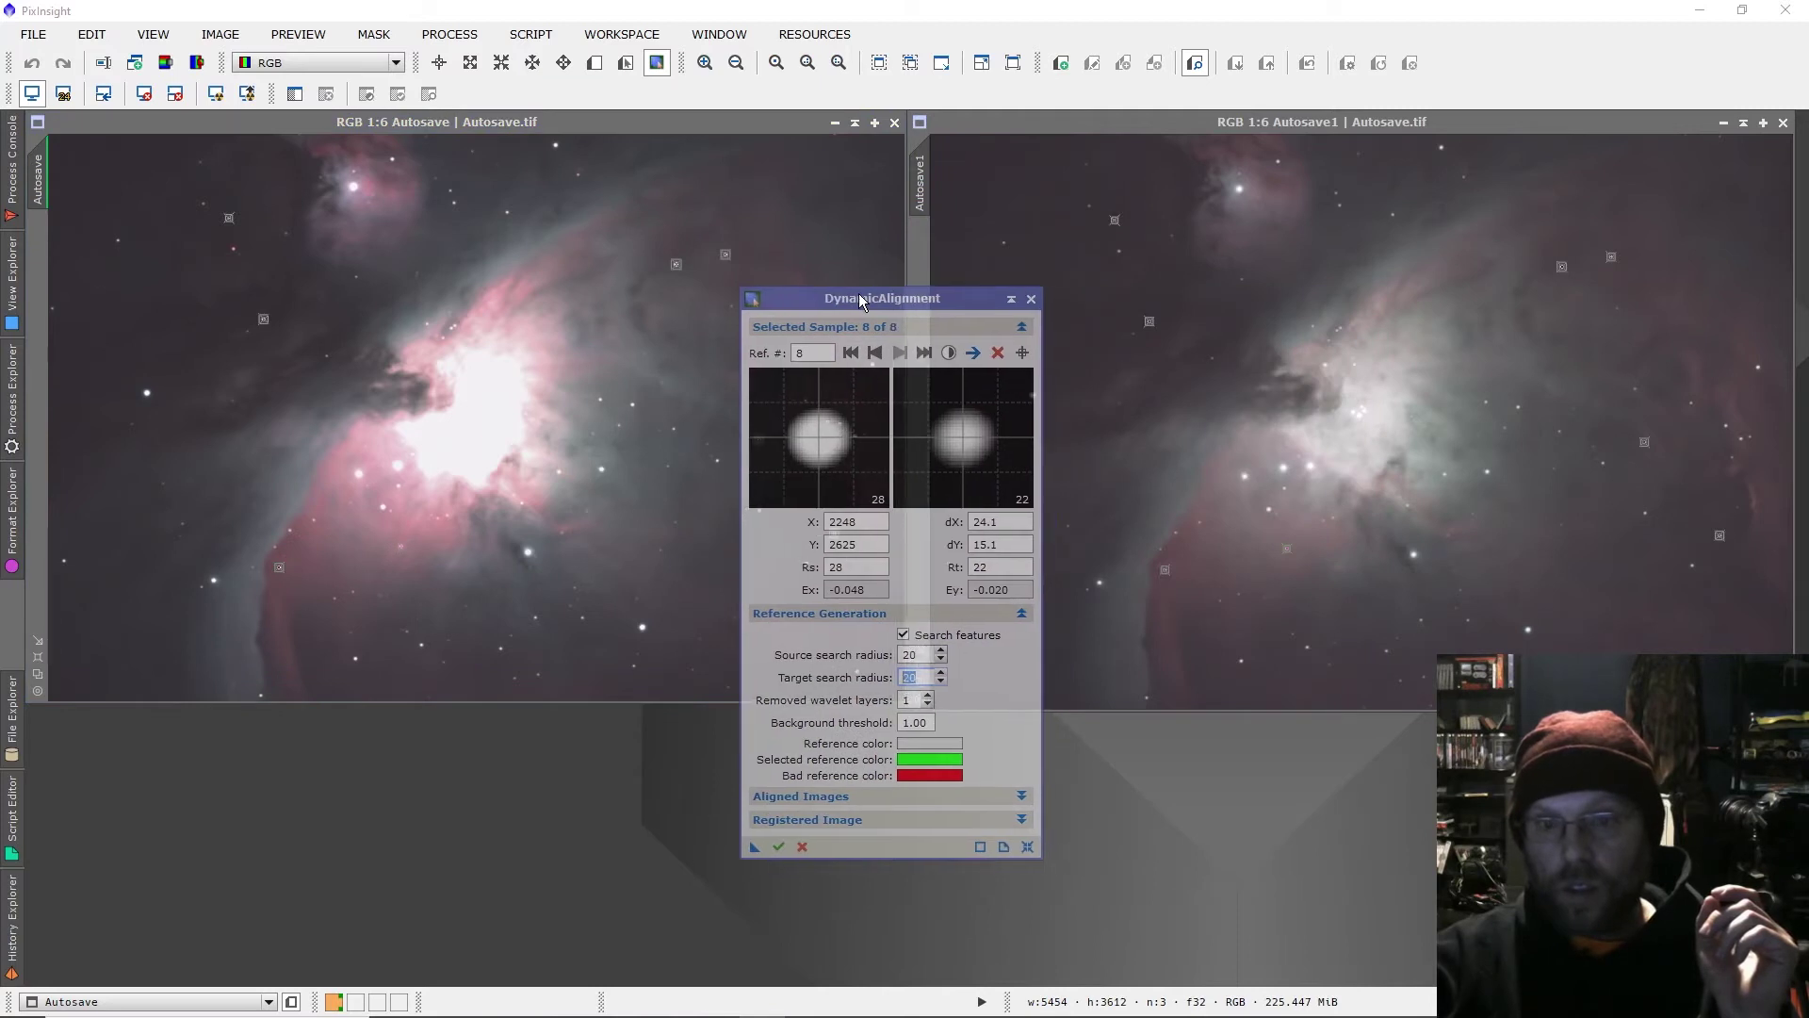
Add samples up to fourteen and execute to create Autosave1_registered.
left_click(382, 507)
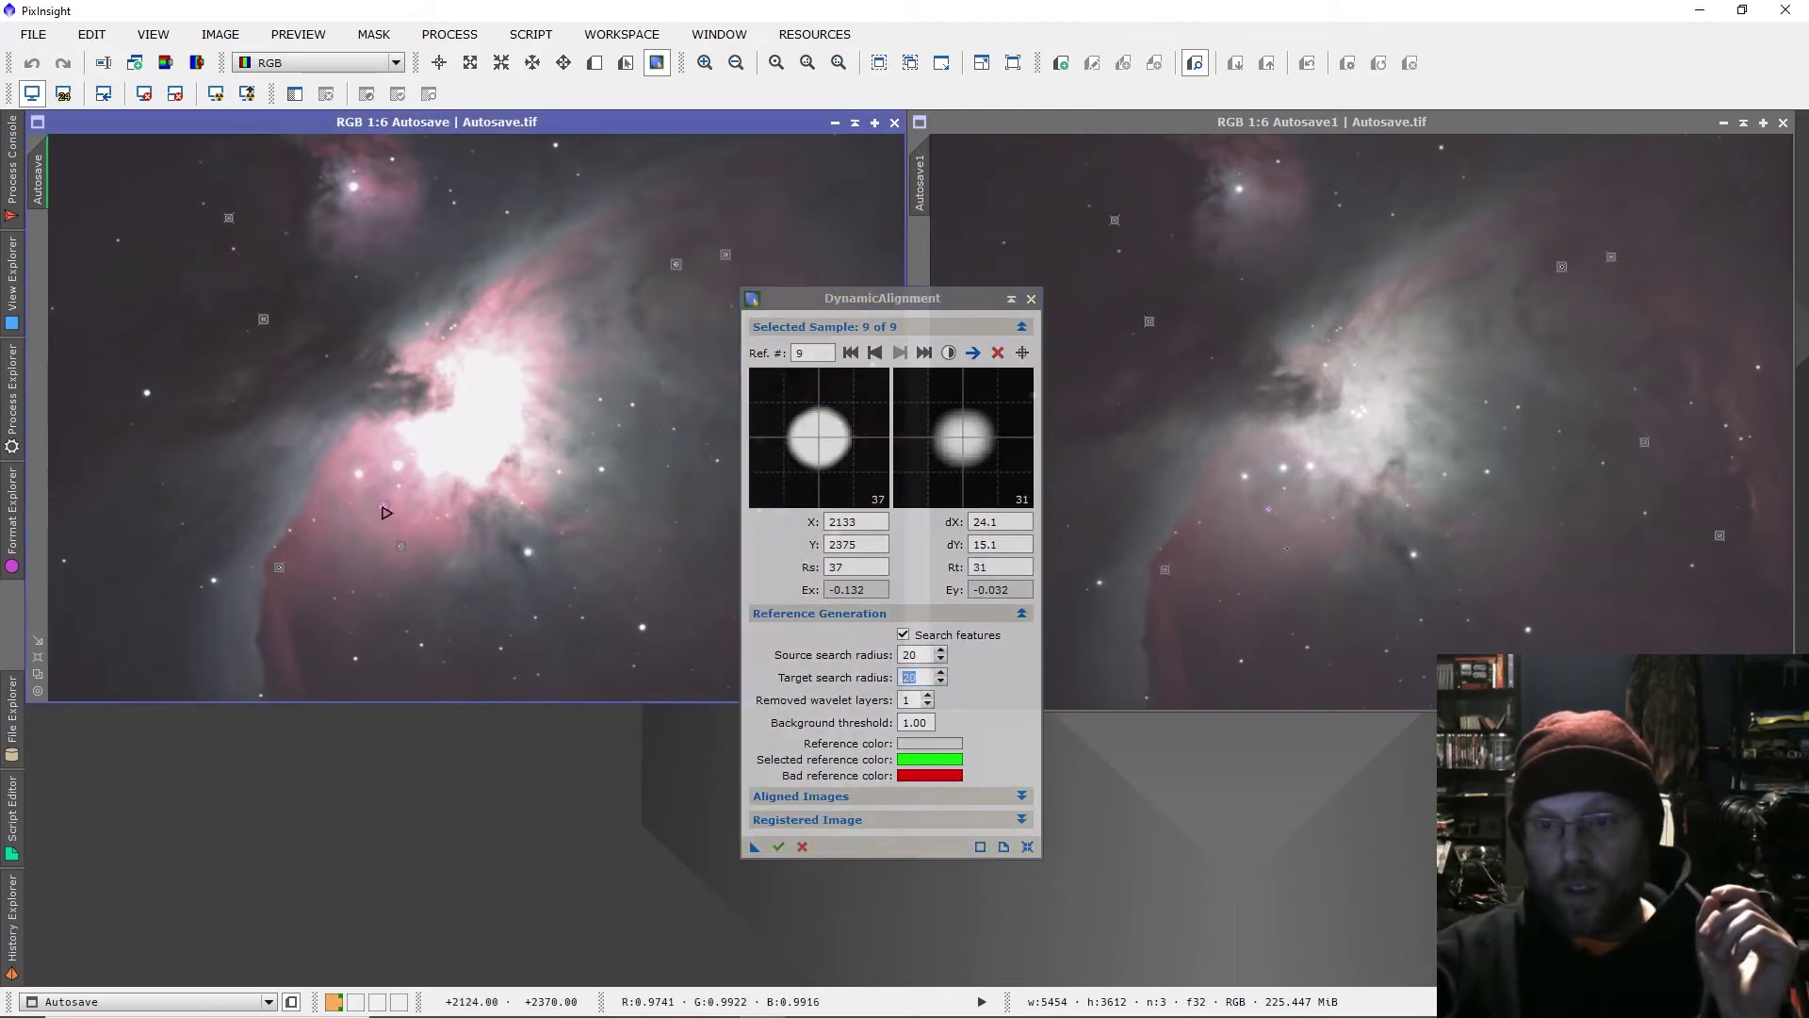
left_click(502, 648)
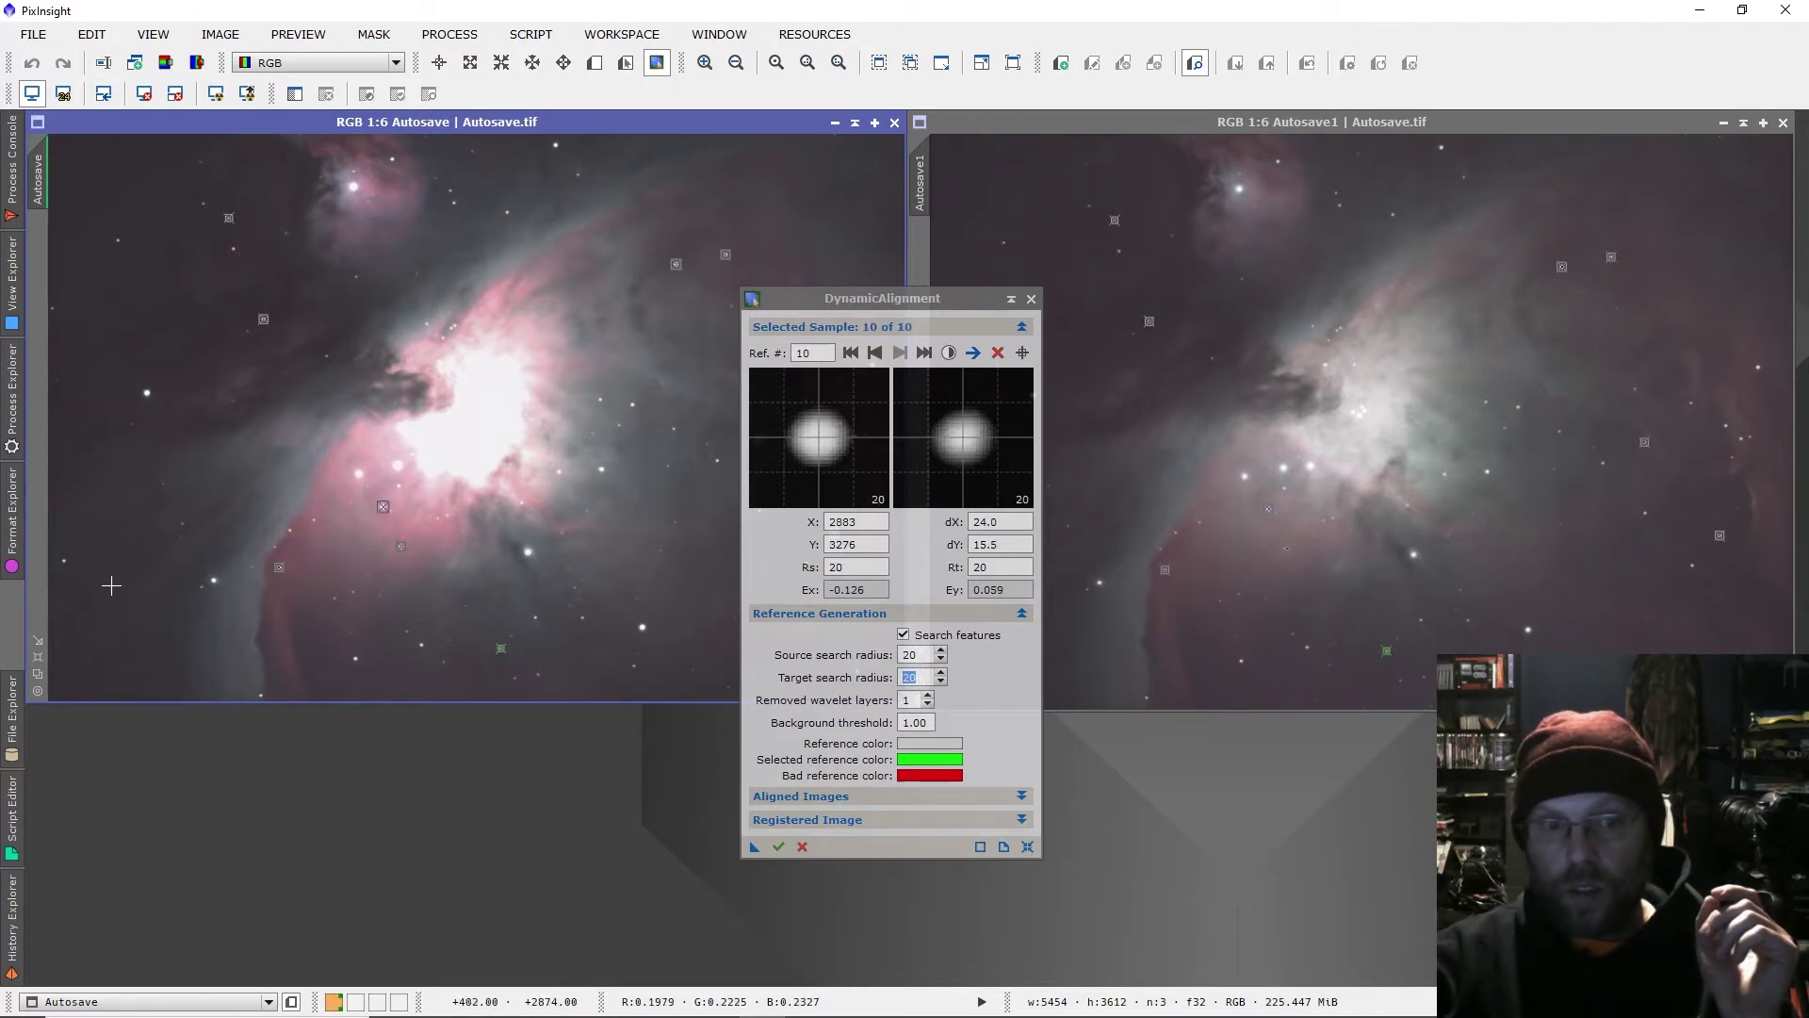
left_click(62, 563)
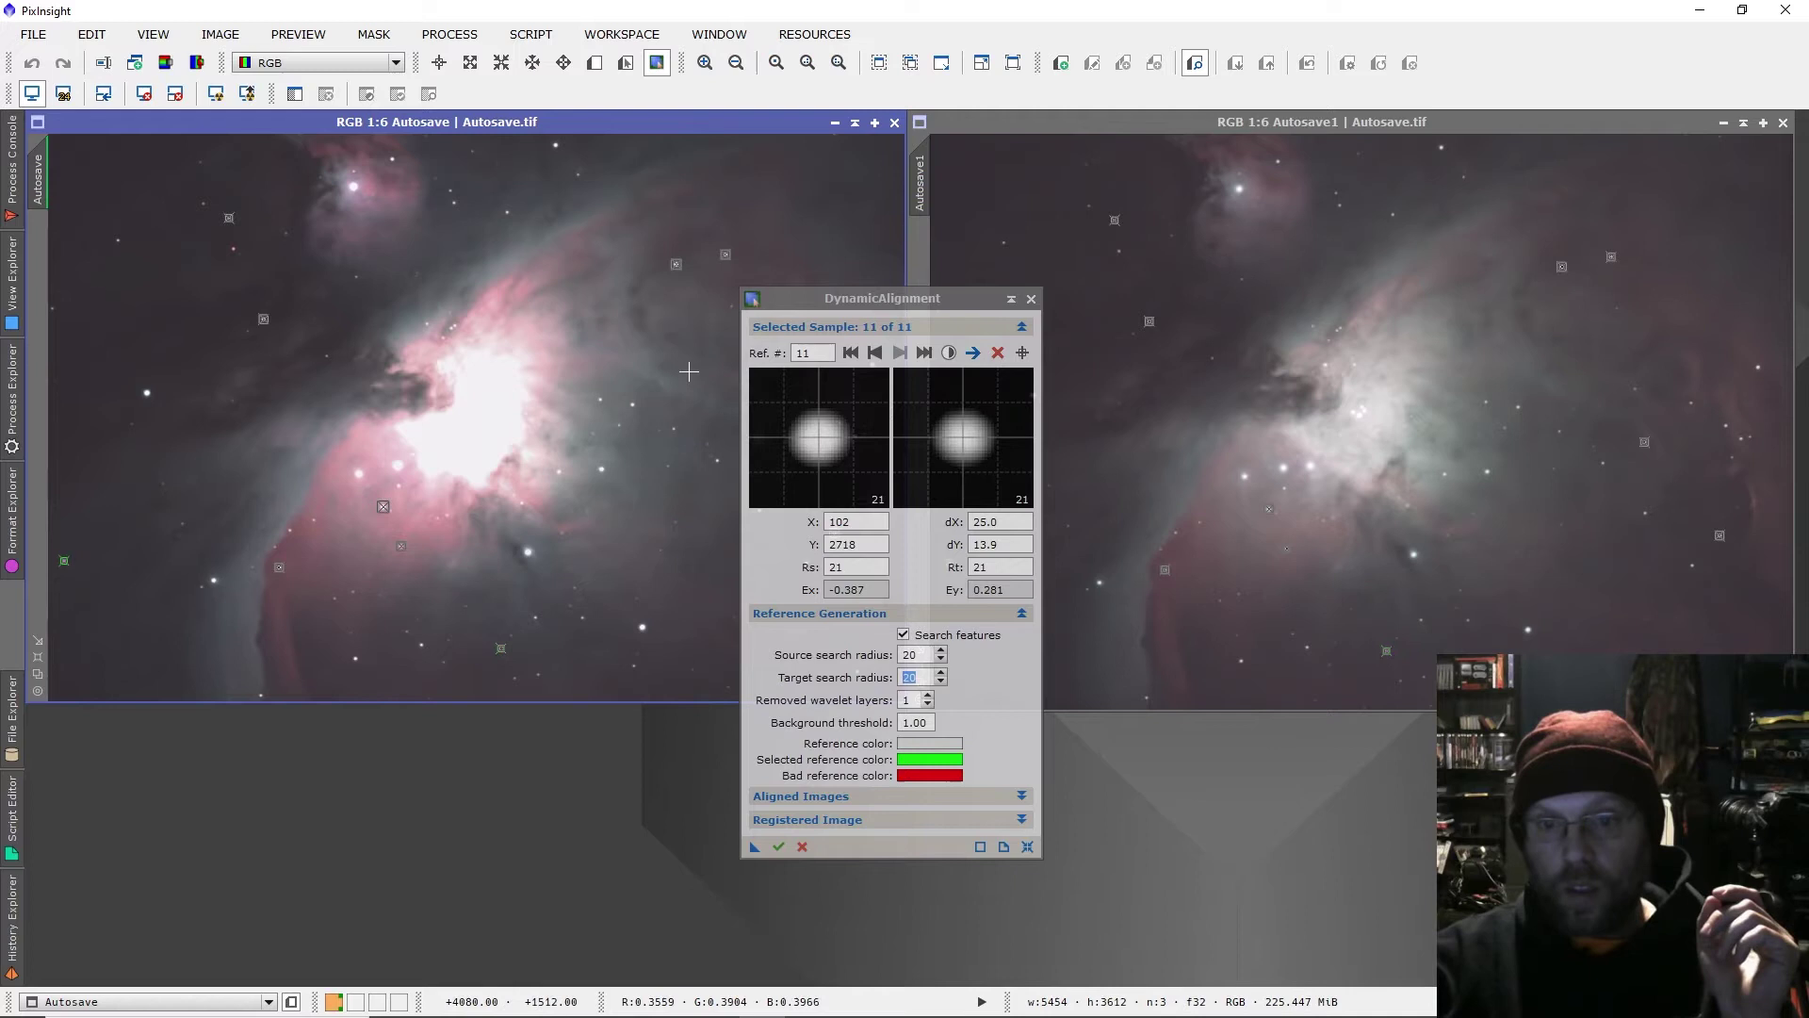
left_click_drag(798, 308, 475, 282)
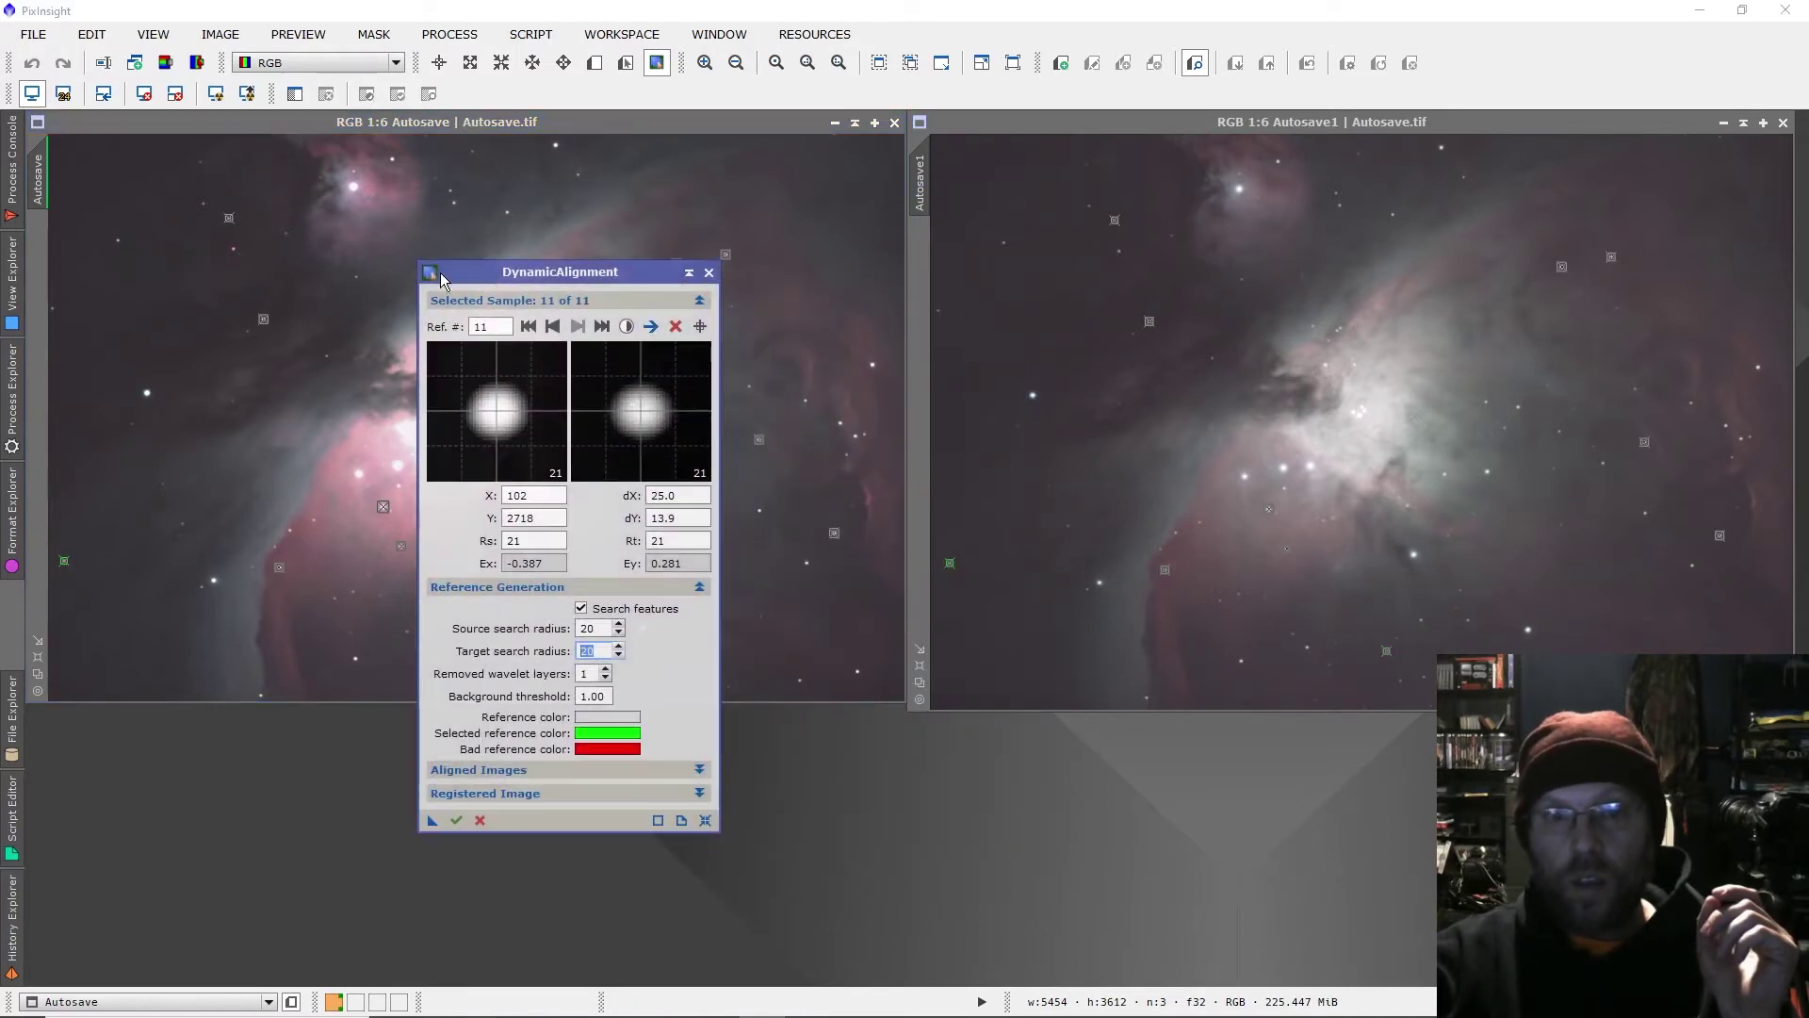
left_click(118, 240)
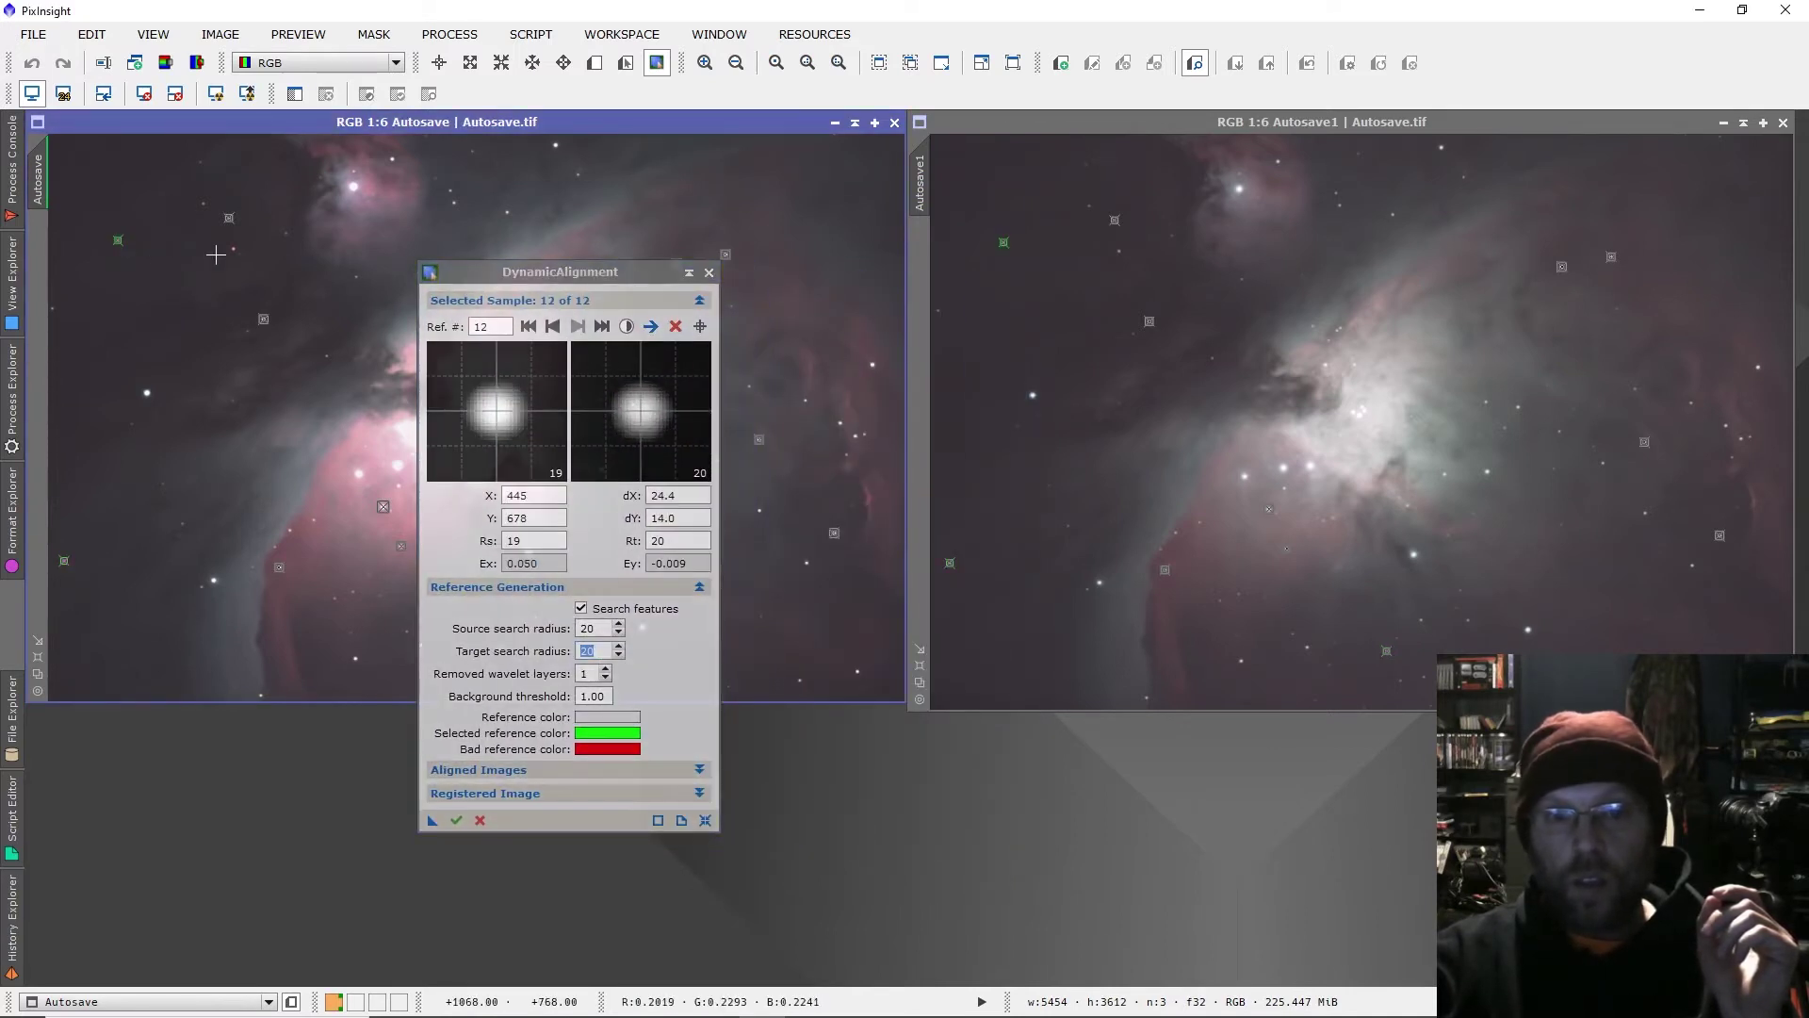
left_click(507, 214)
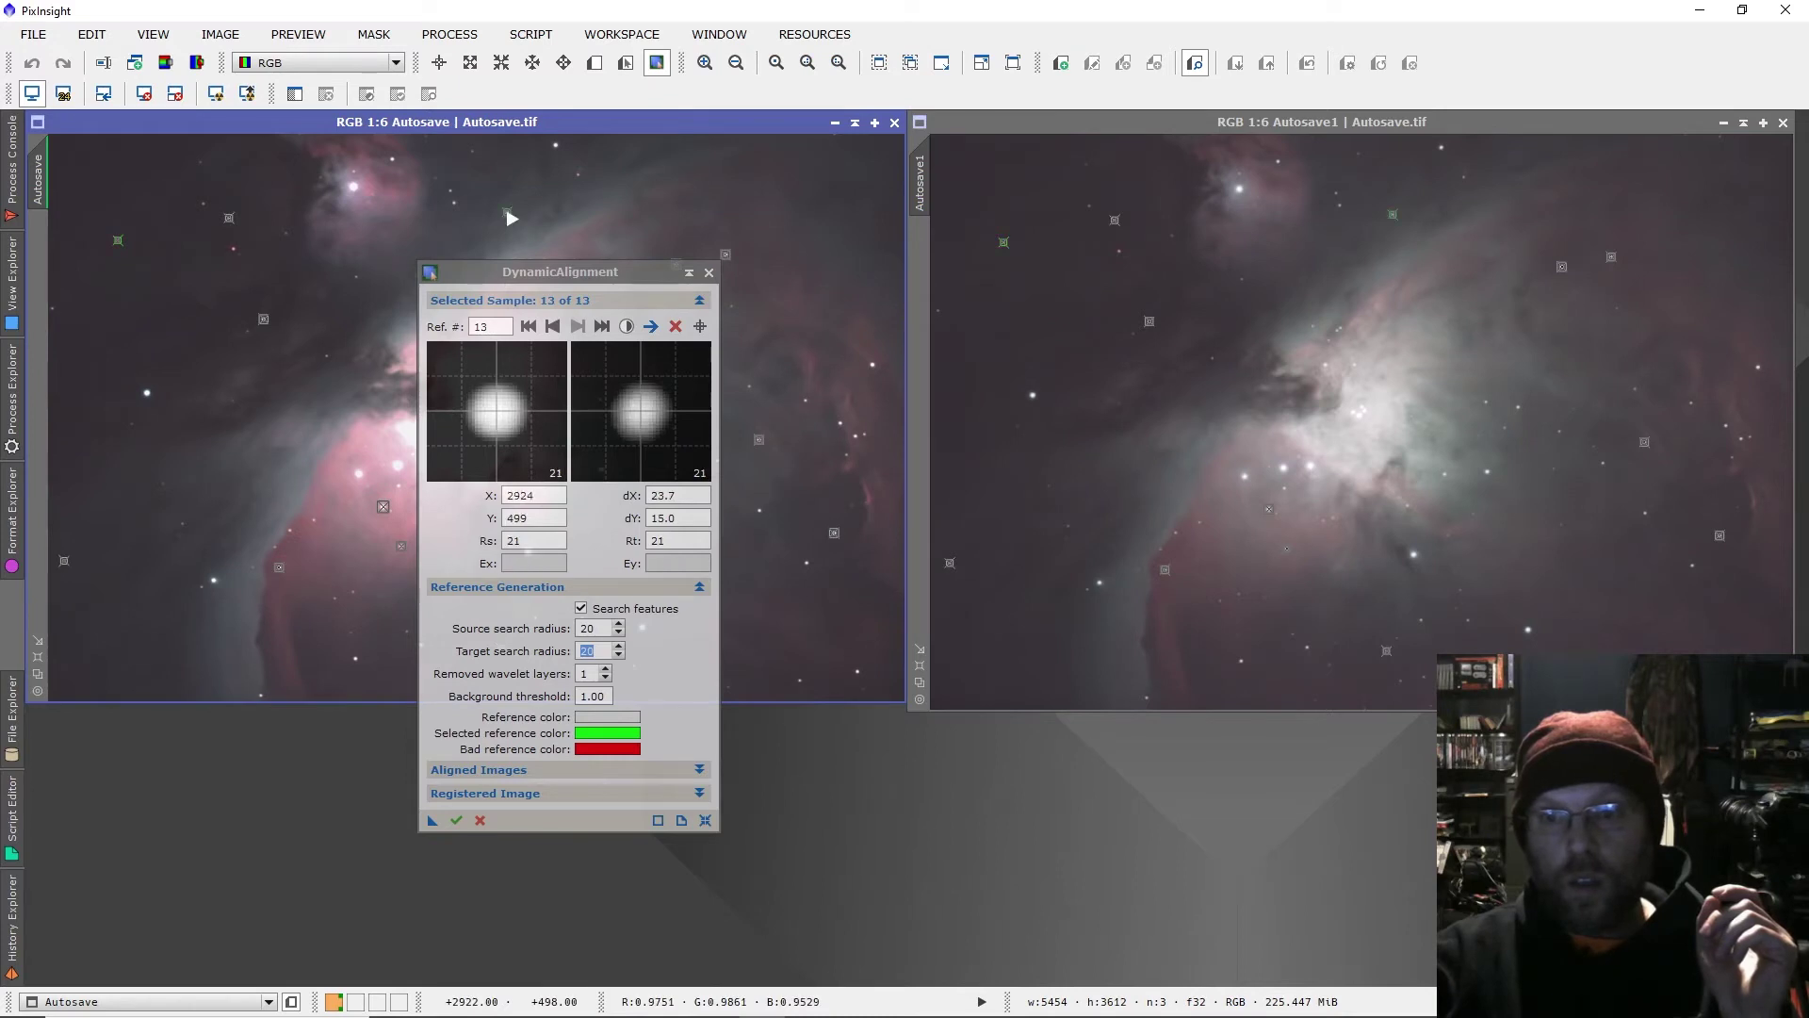
left_click_drag(557, 277, 379, 335)
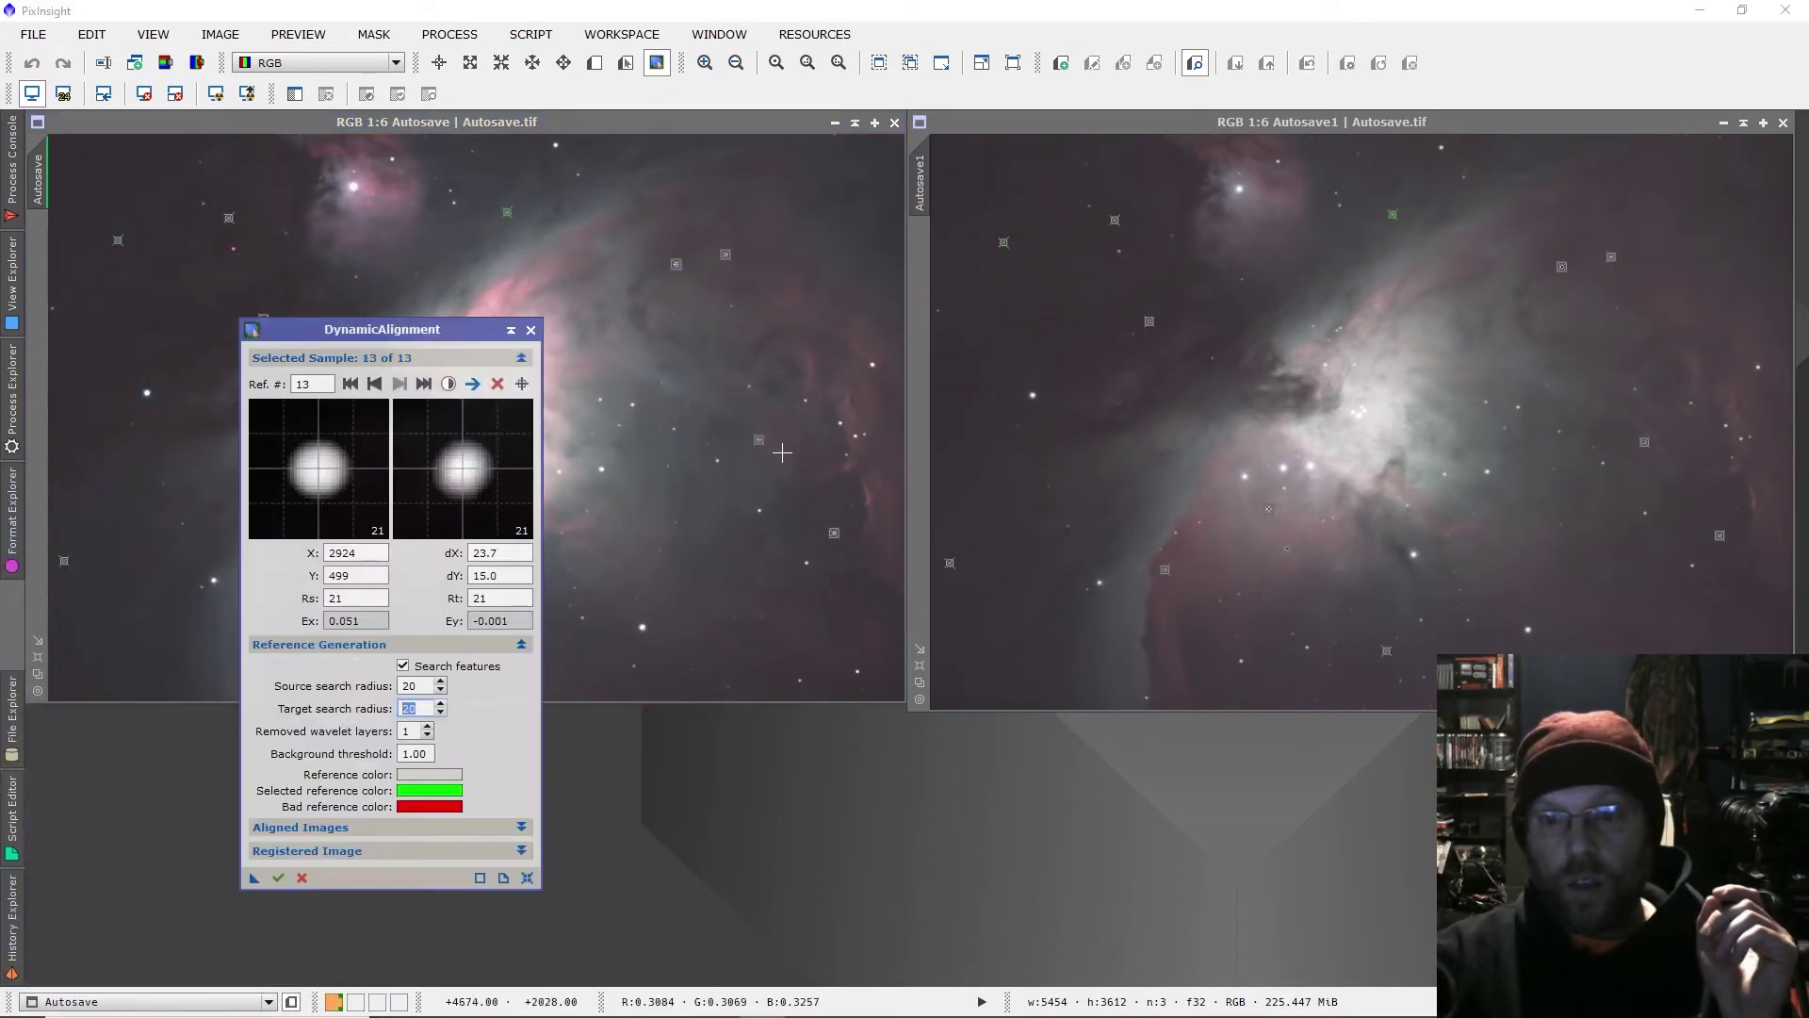
left_click(855, 671)
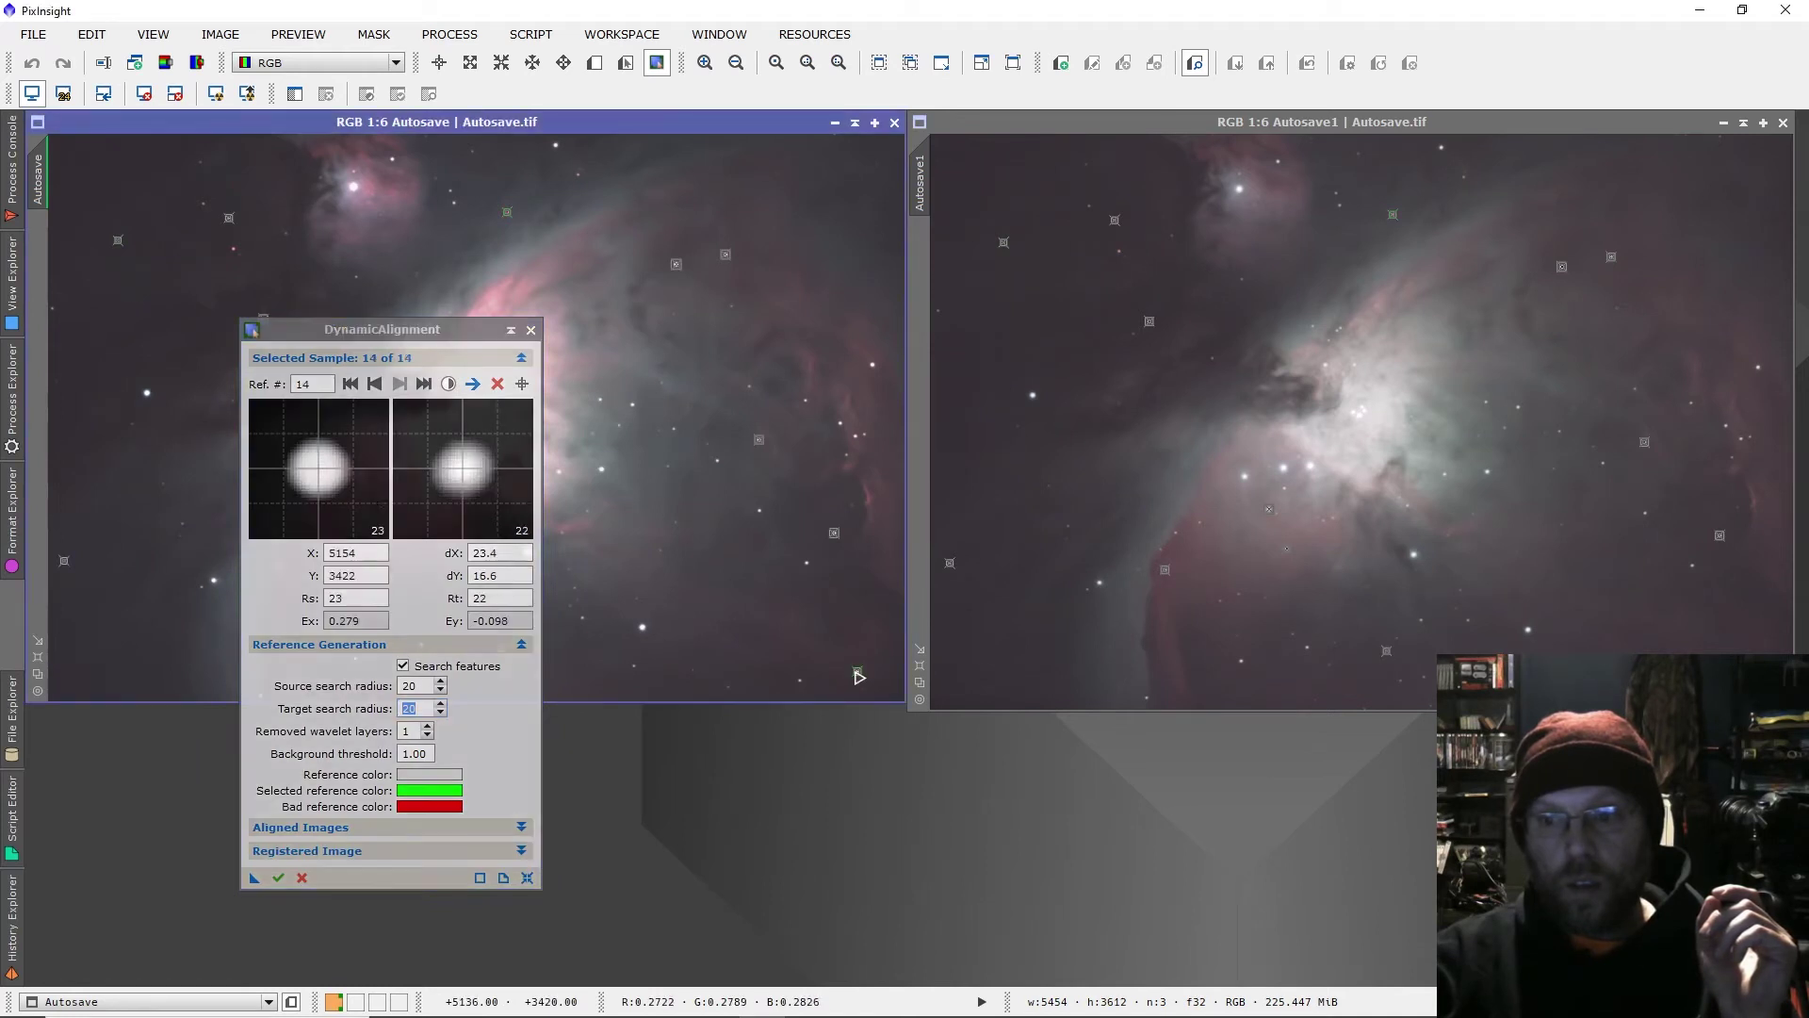
left_click(278, 877)
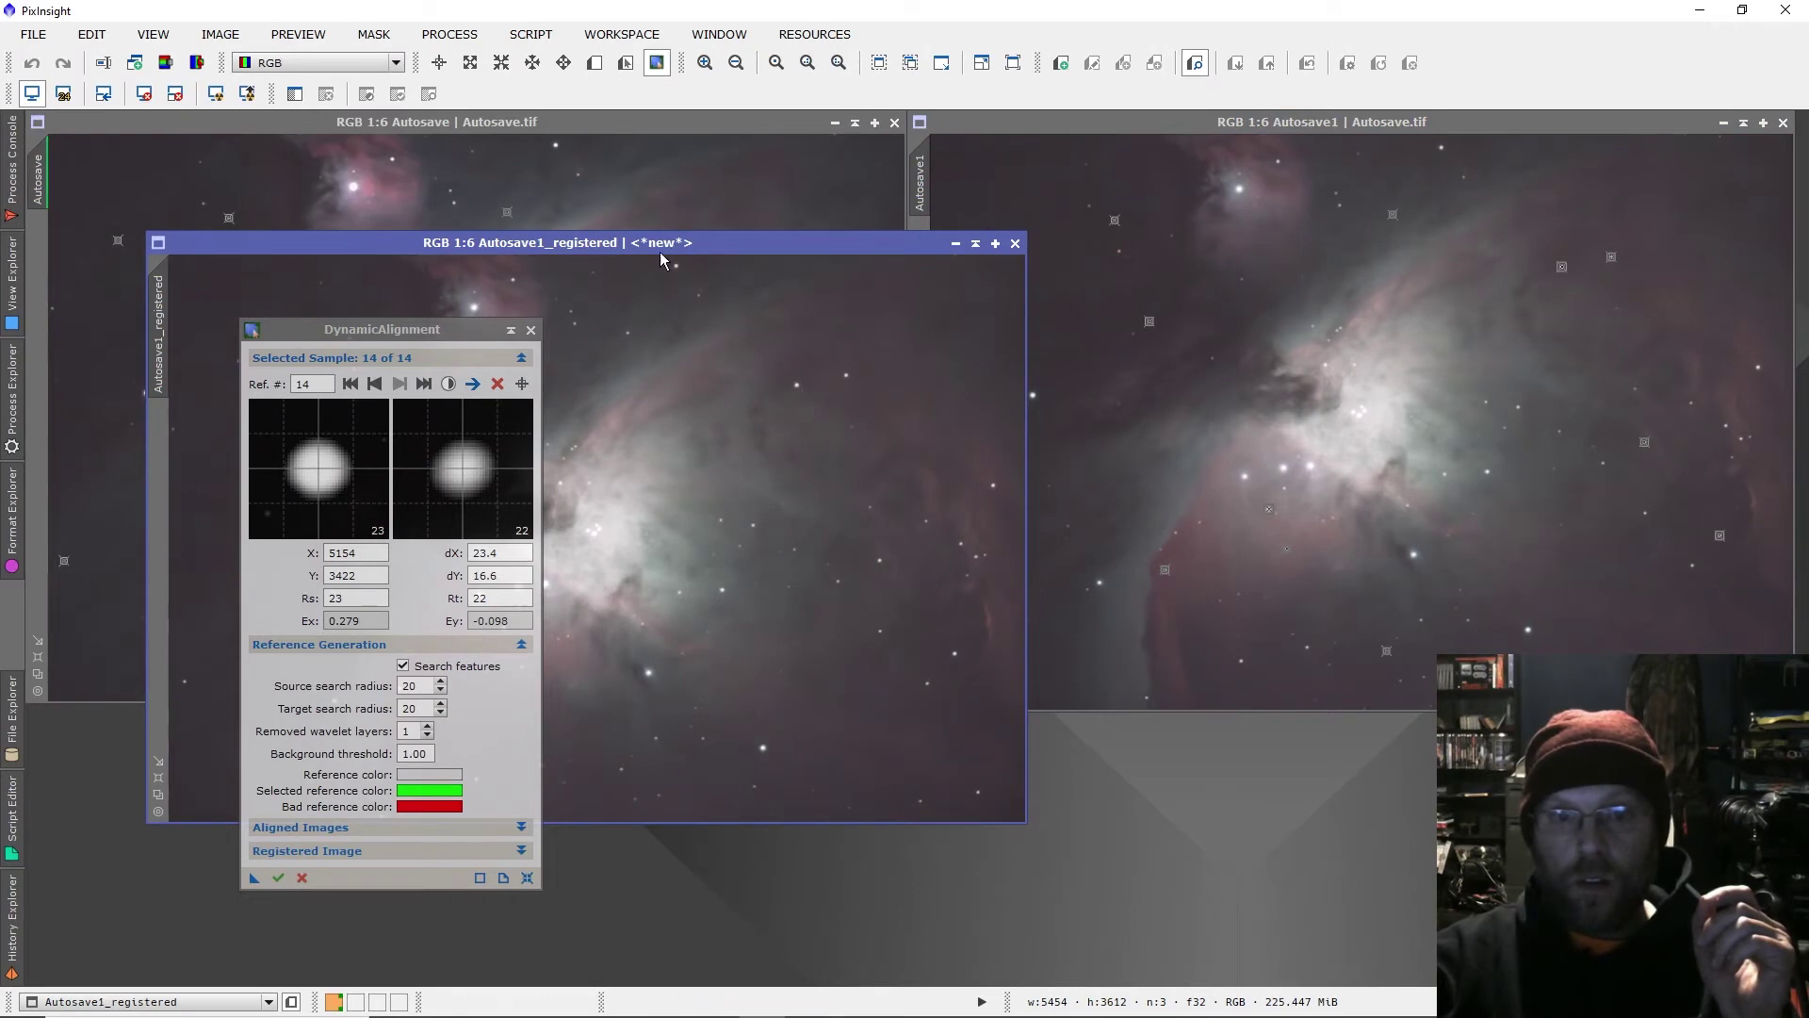
Cancel the alignment session, close unaligned Autosave1, and set Autosave1_registered beside Autosave.
left_click(532, 332)
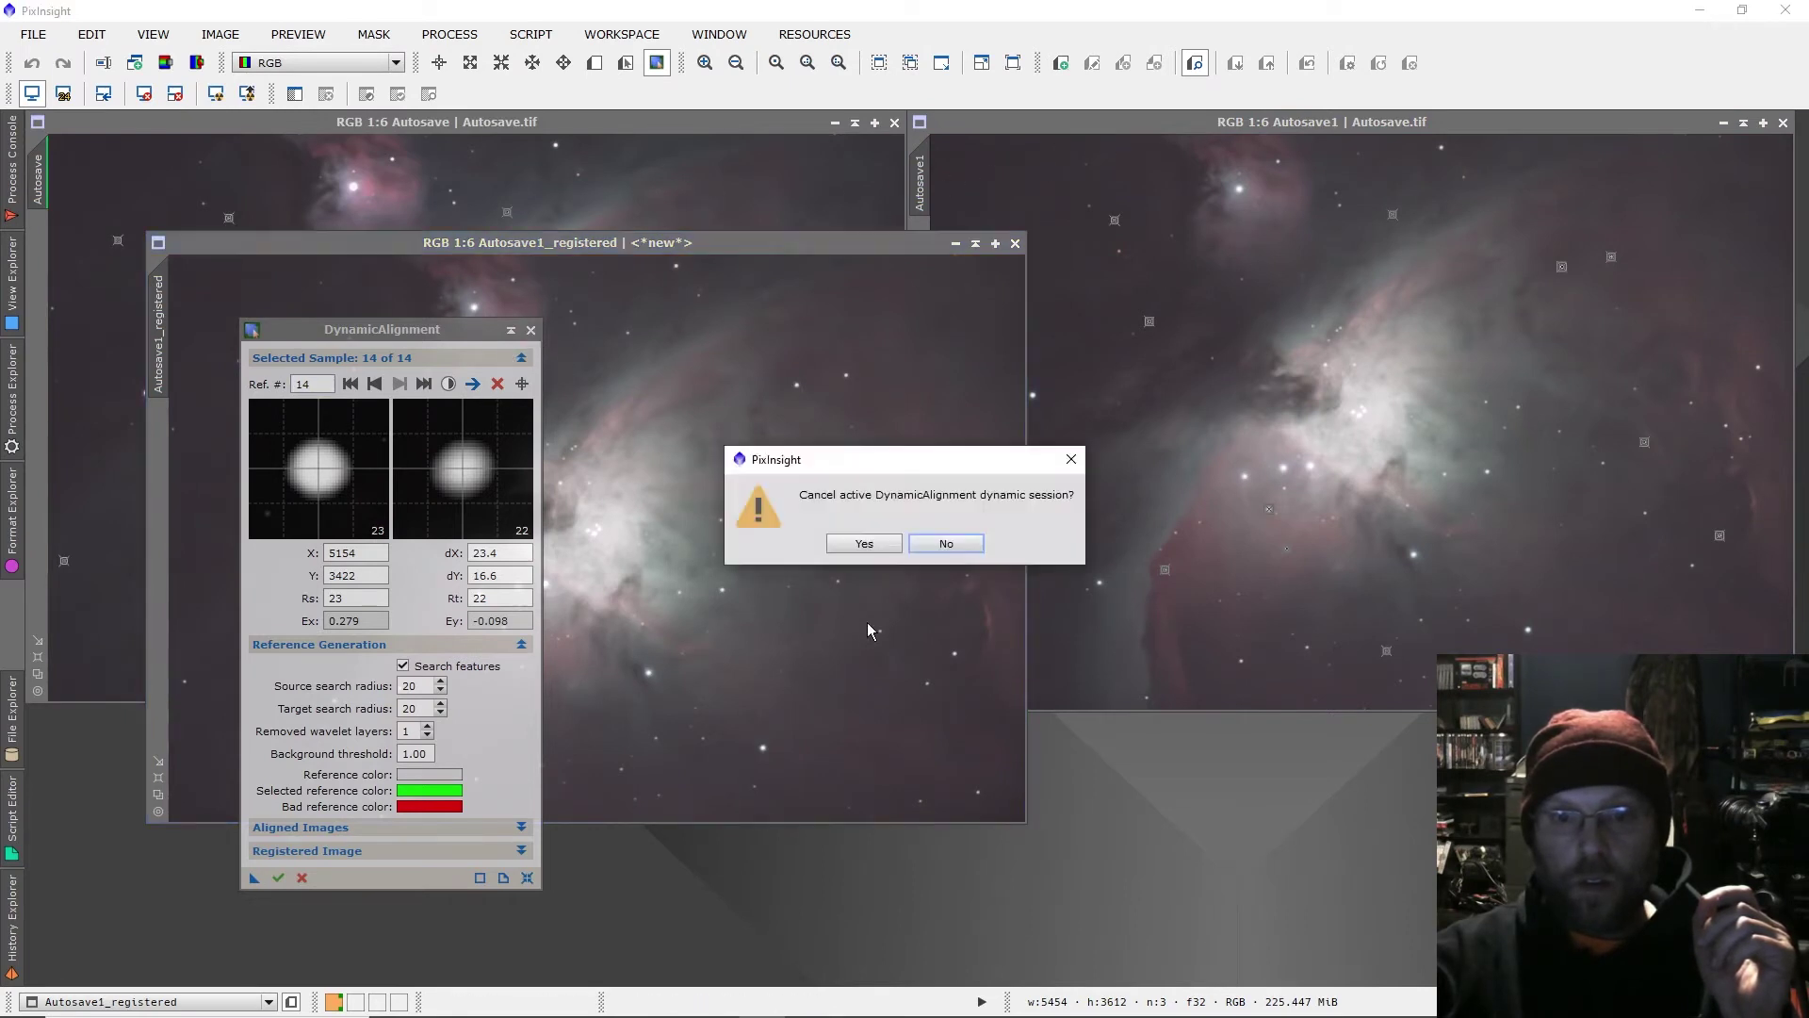
left_click(859, 544)
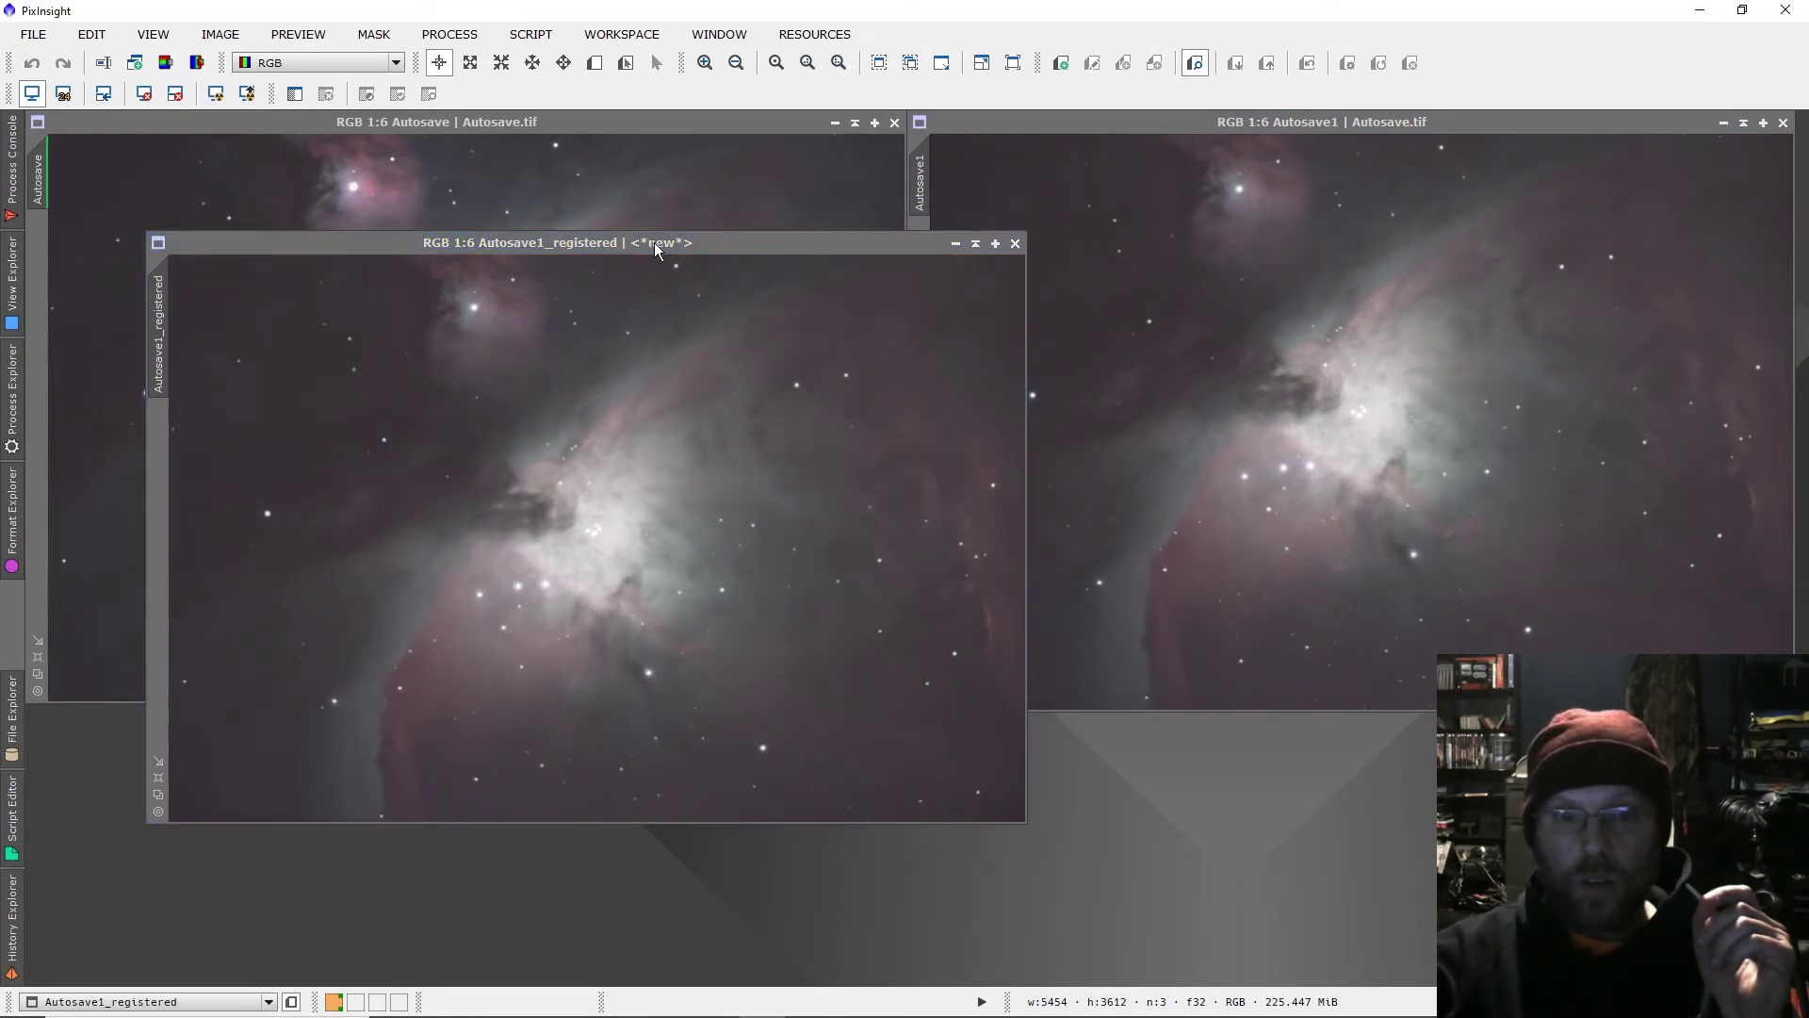
left_click_drag(654, 241, 535, 130)
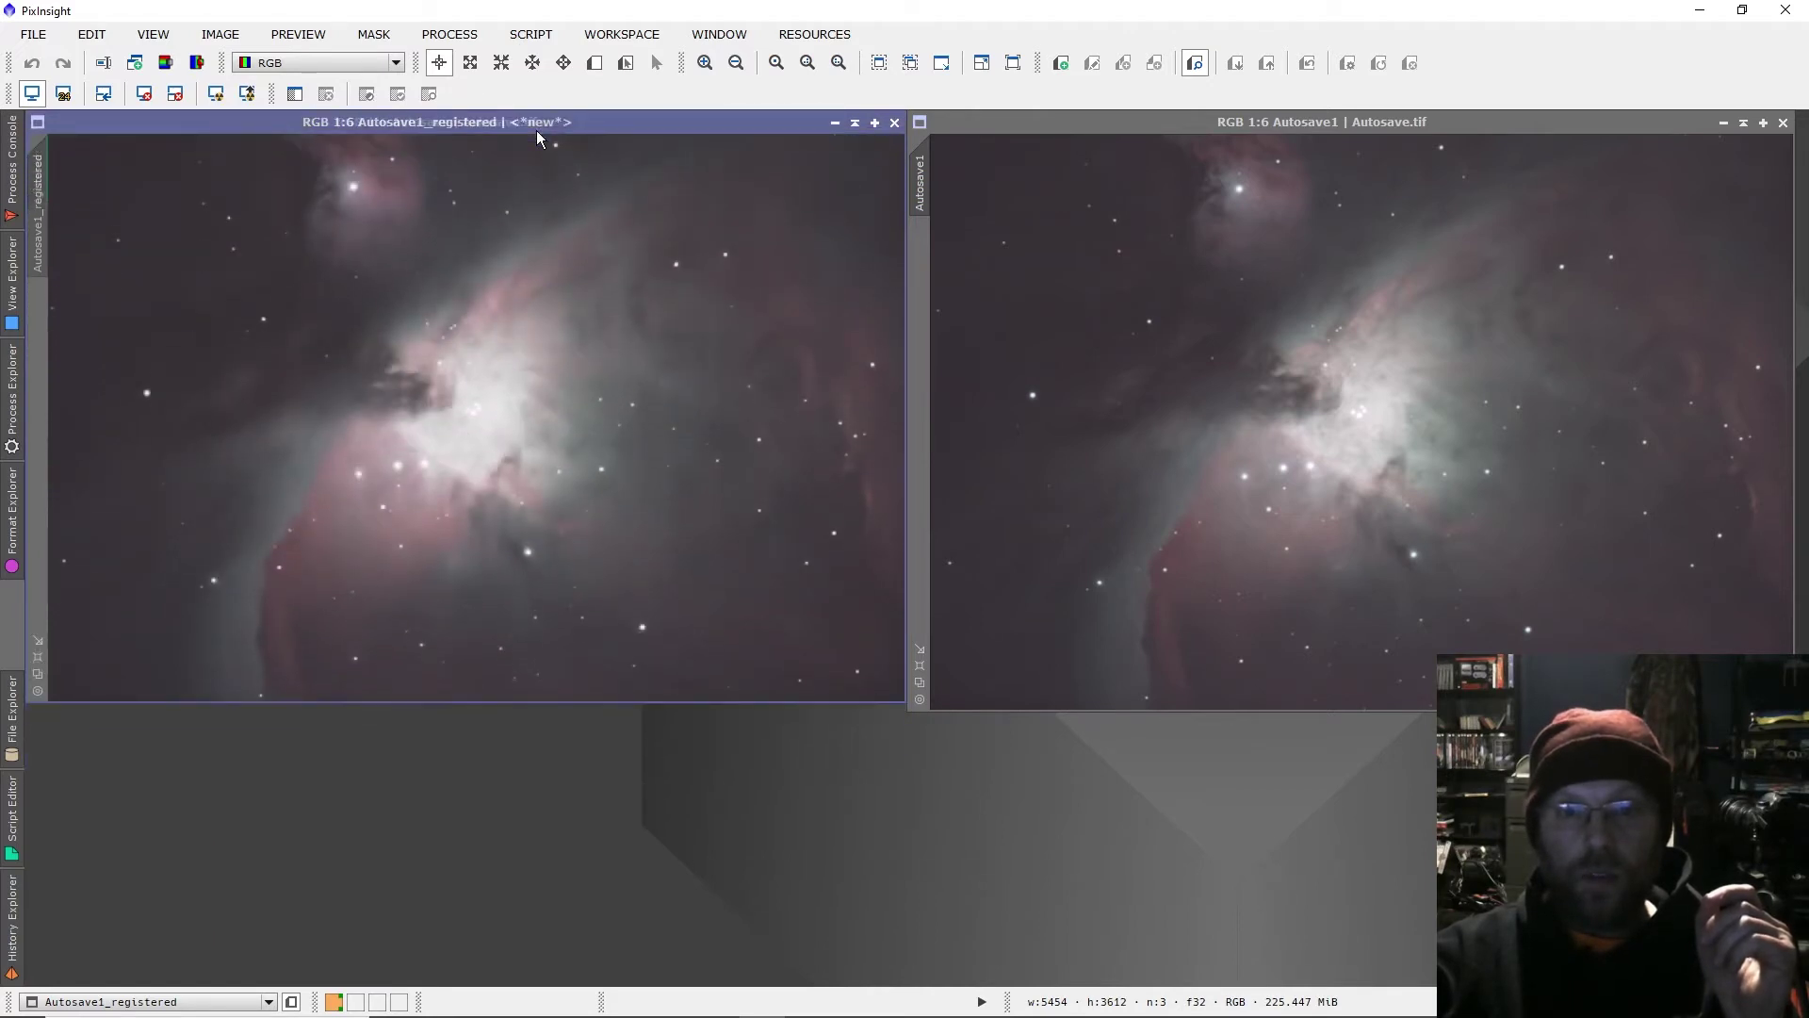
left_click_drag(1598, 132, 1402, 162)
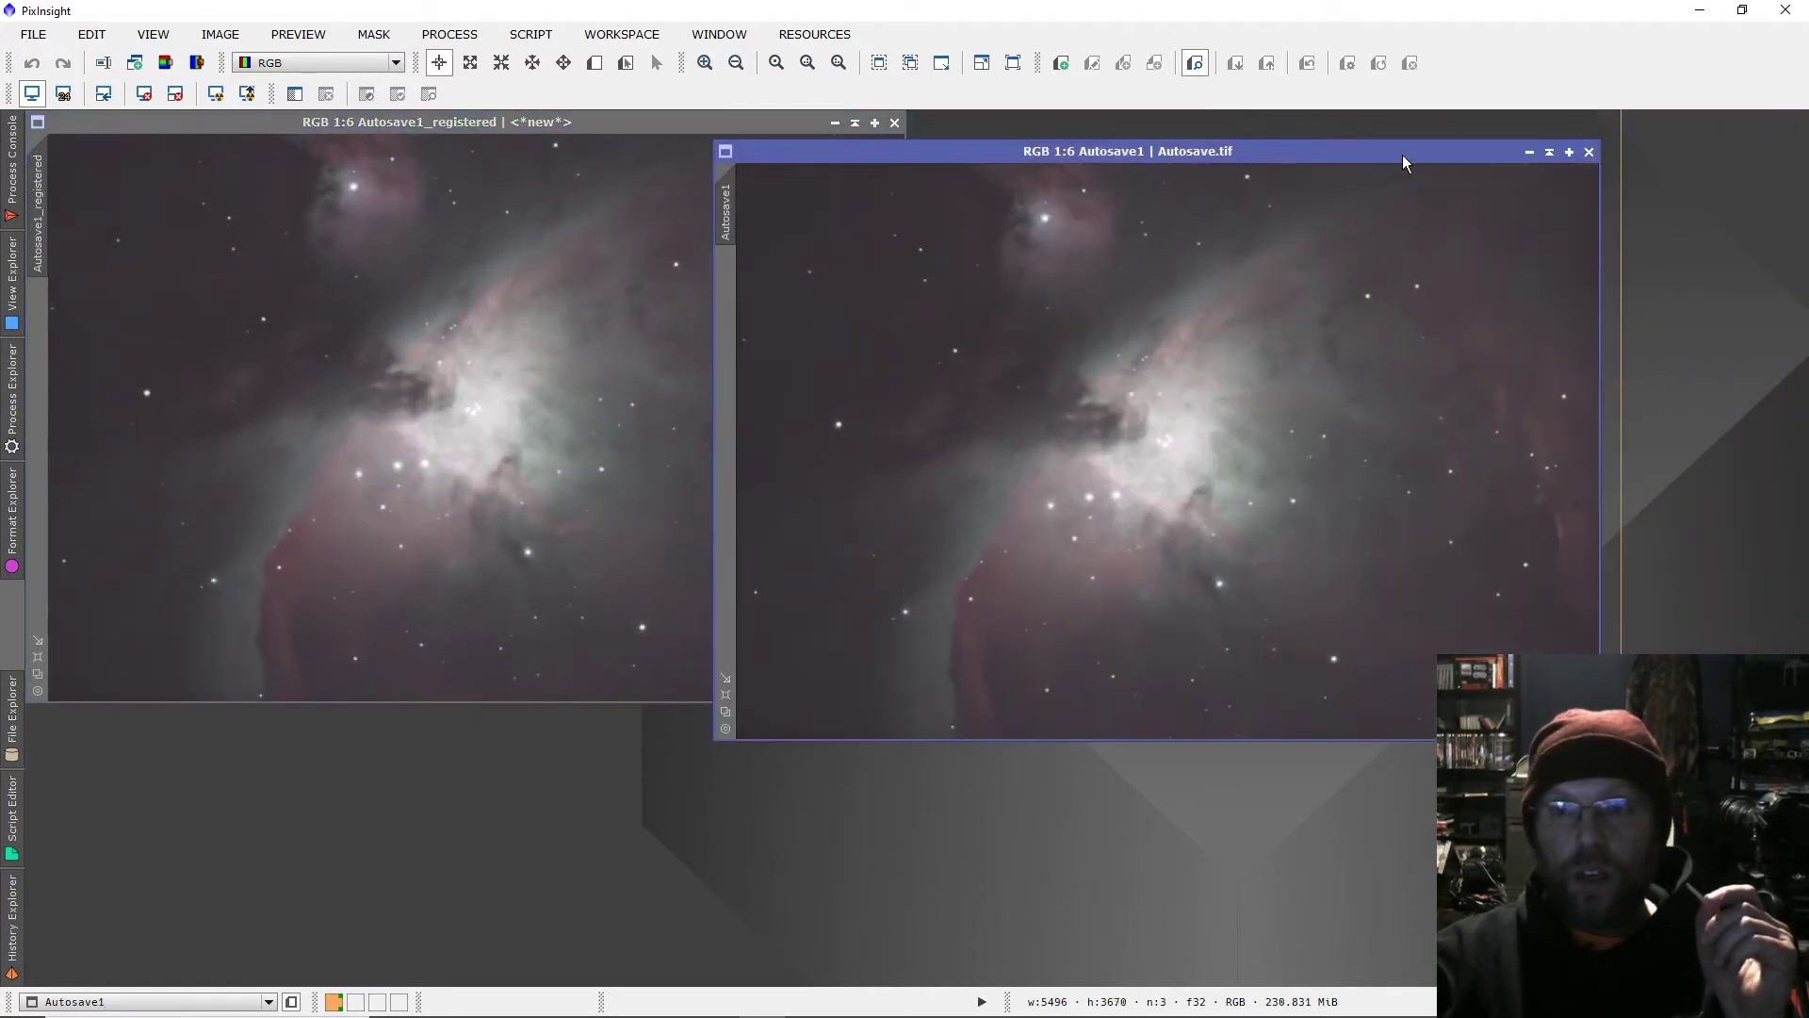
left_click(1591, 153)
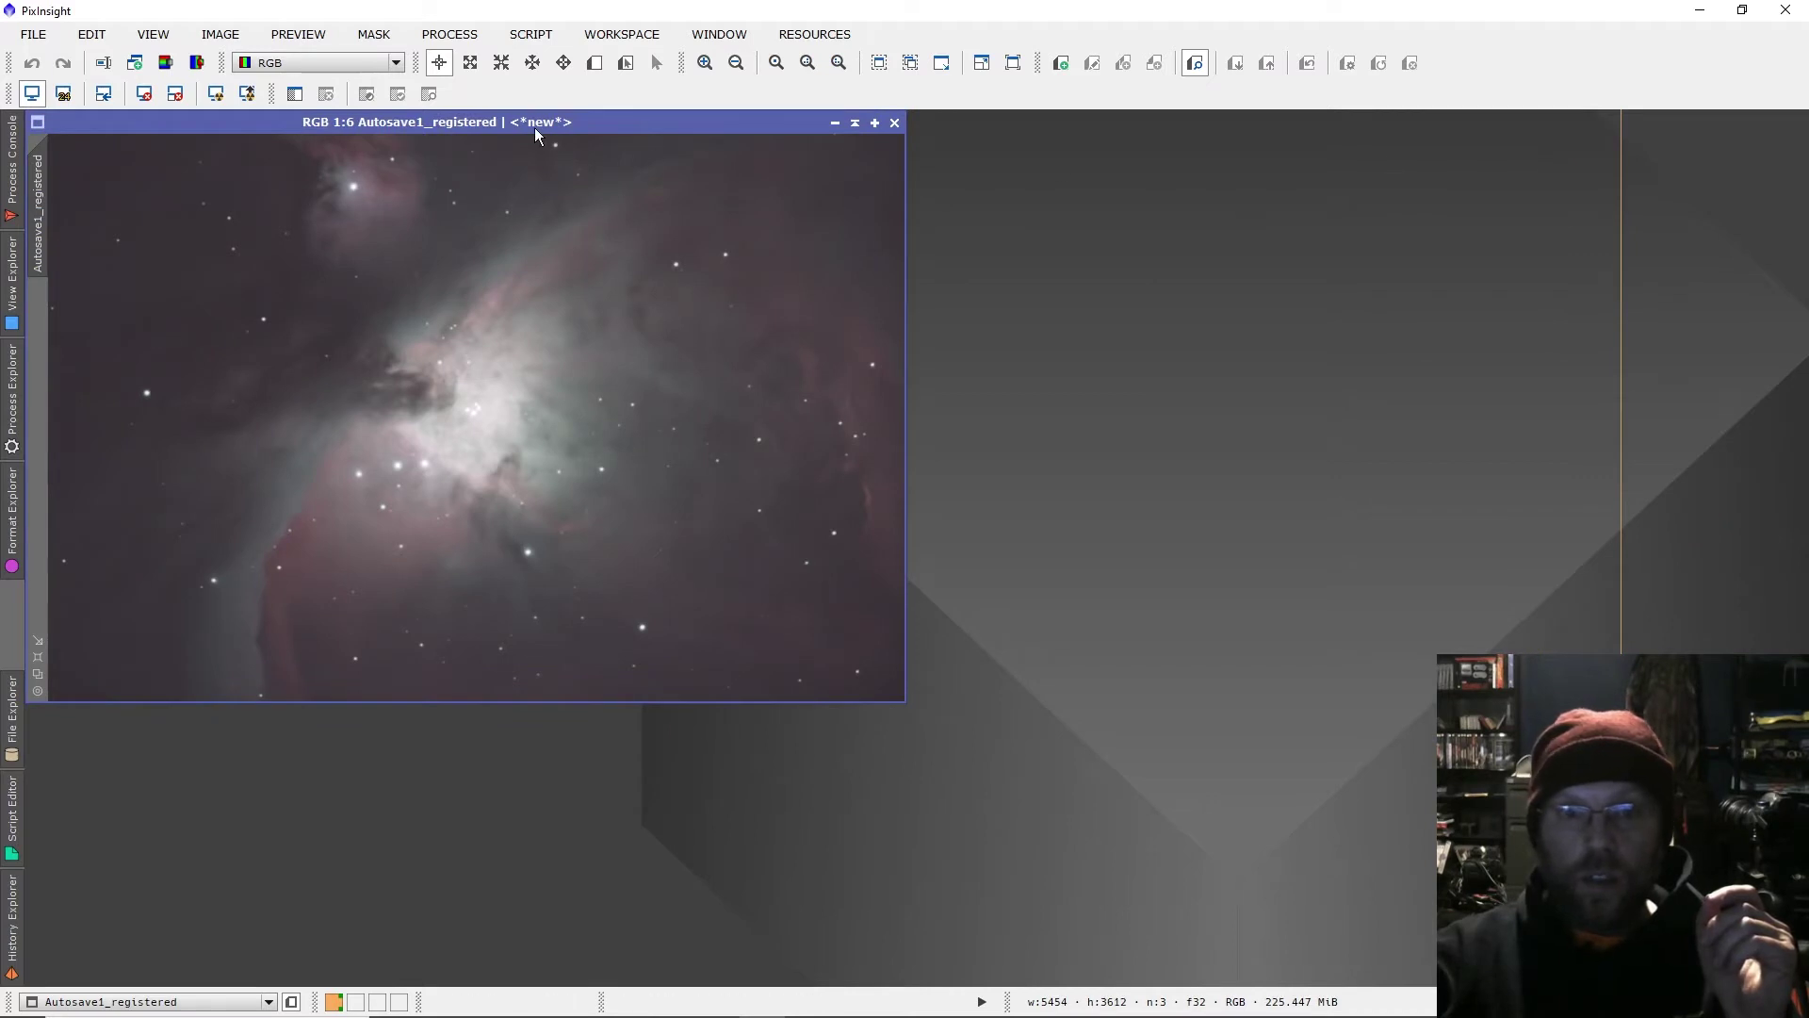
mouse_move(534, 127)
left_mouse_down()
mouse_move(552, 332)
mouse_move(520, 151)
mouse_move(534, 132)
left_mouse_up()
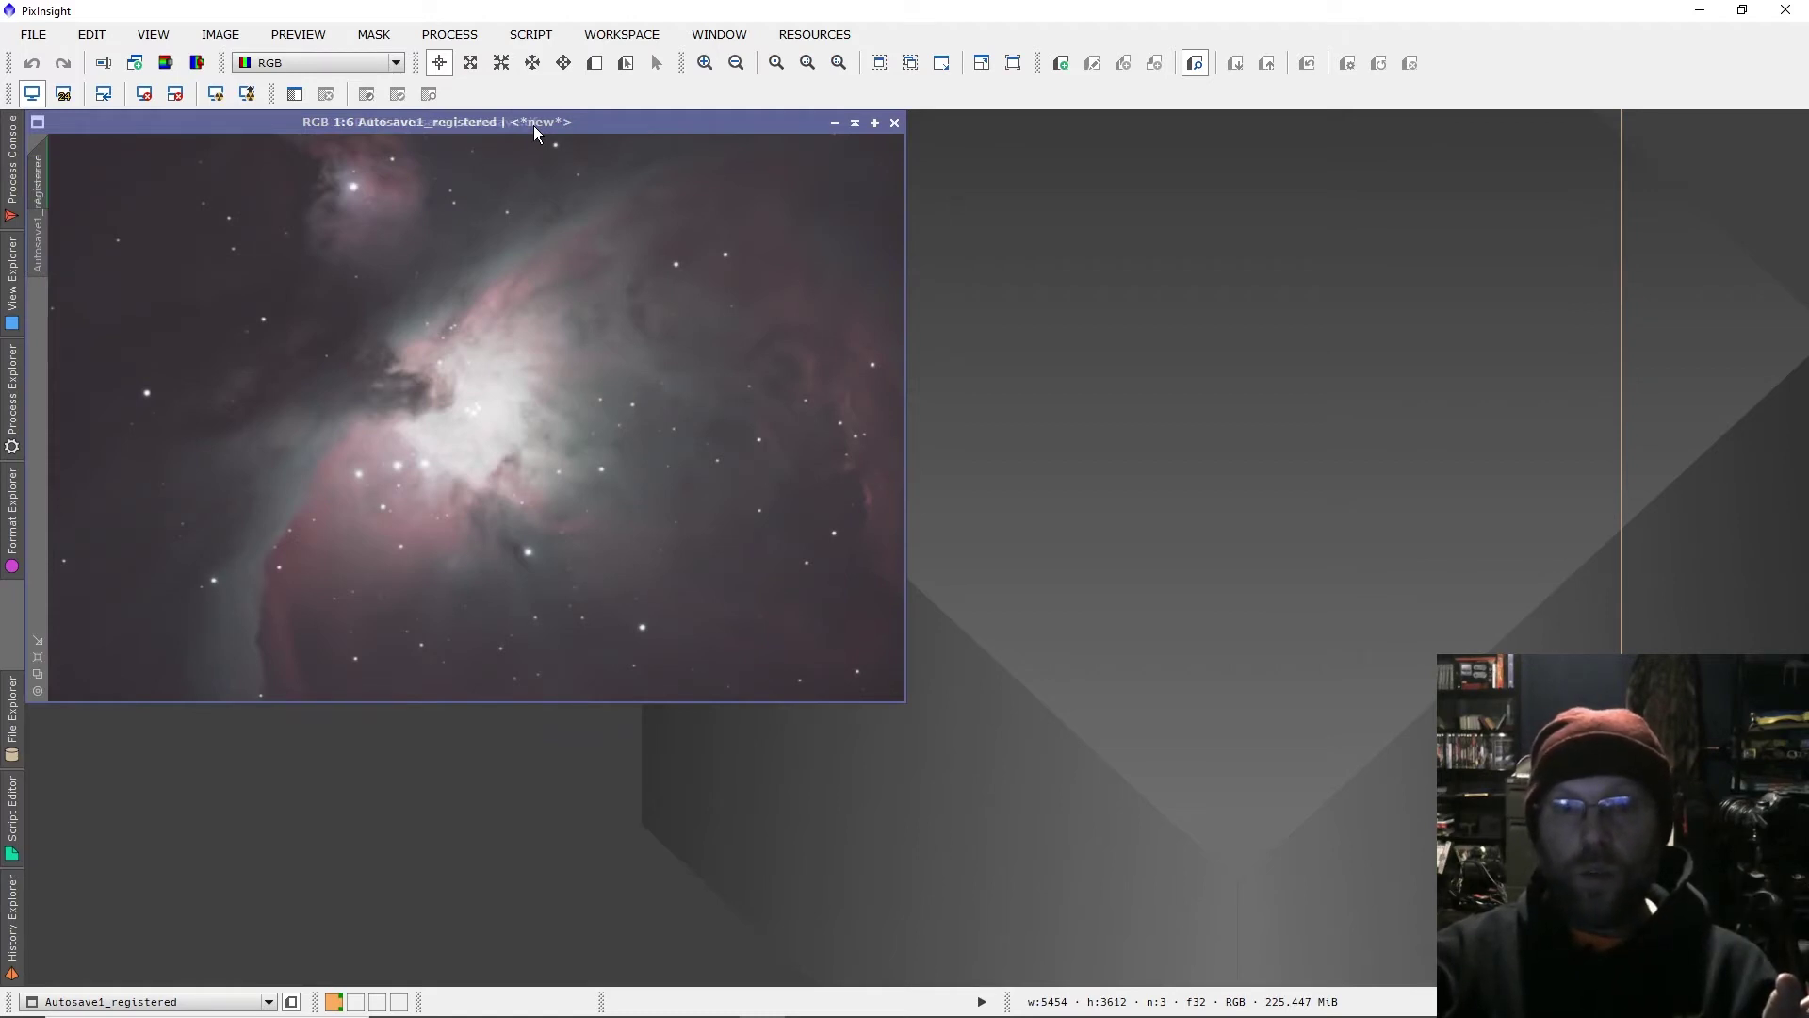
left_click_drag(533, 127, 1184, 227)
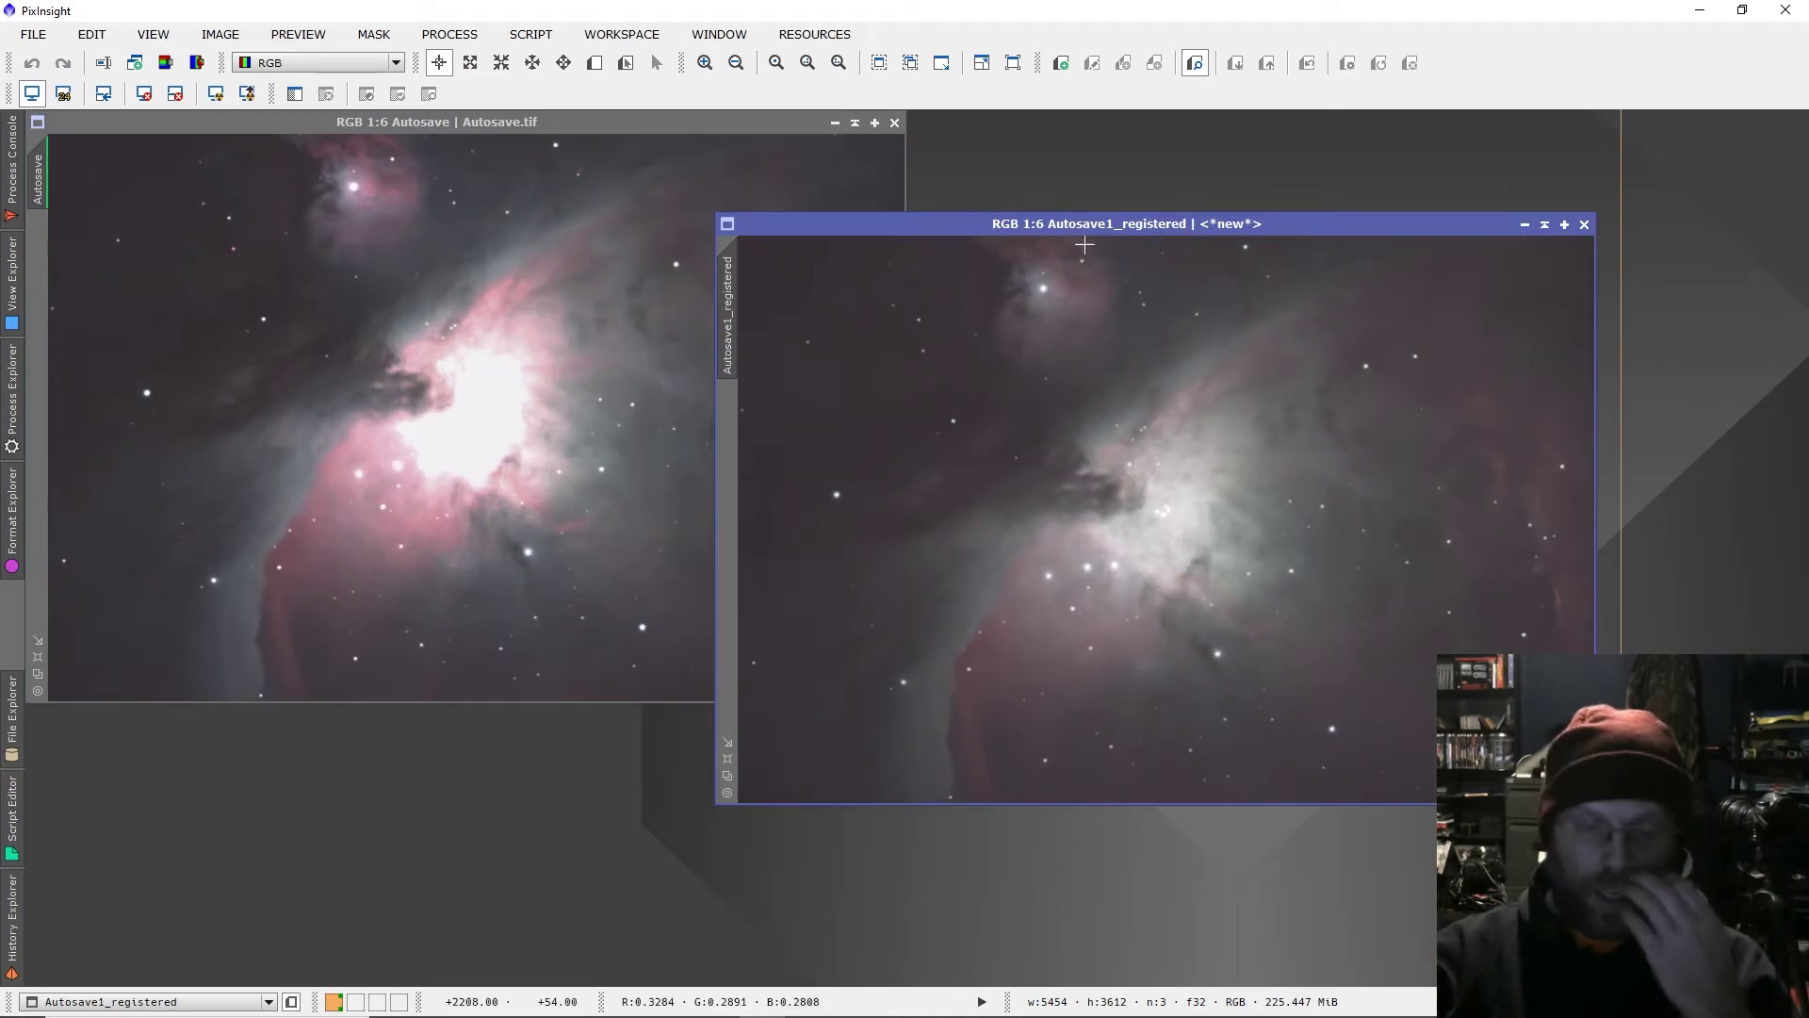
Open DynamicCrop and draw a crop box over the registered Orion image.
left_click(435, 34)
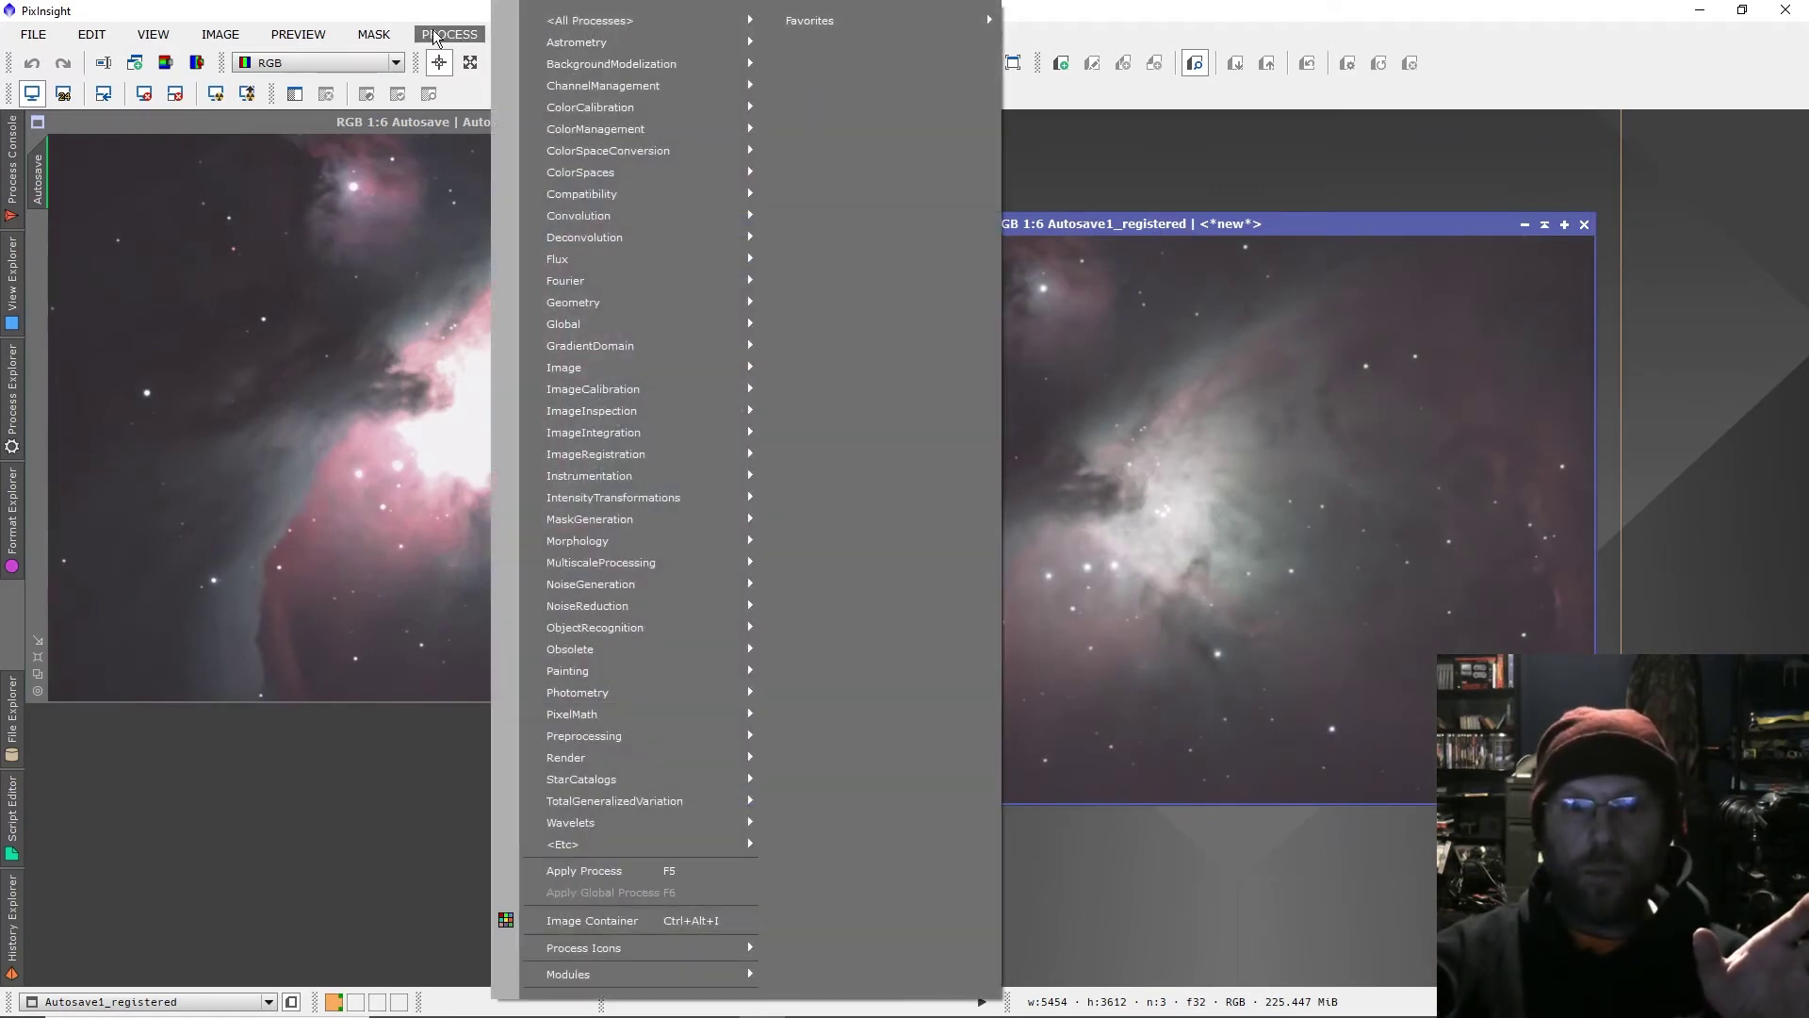
mouse_move(664, 303)
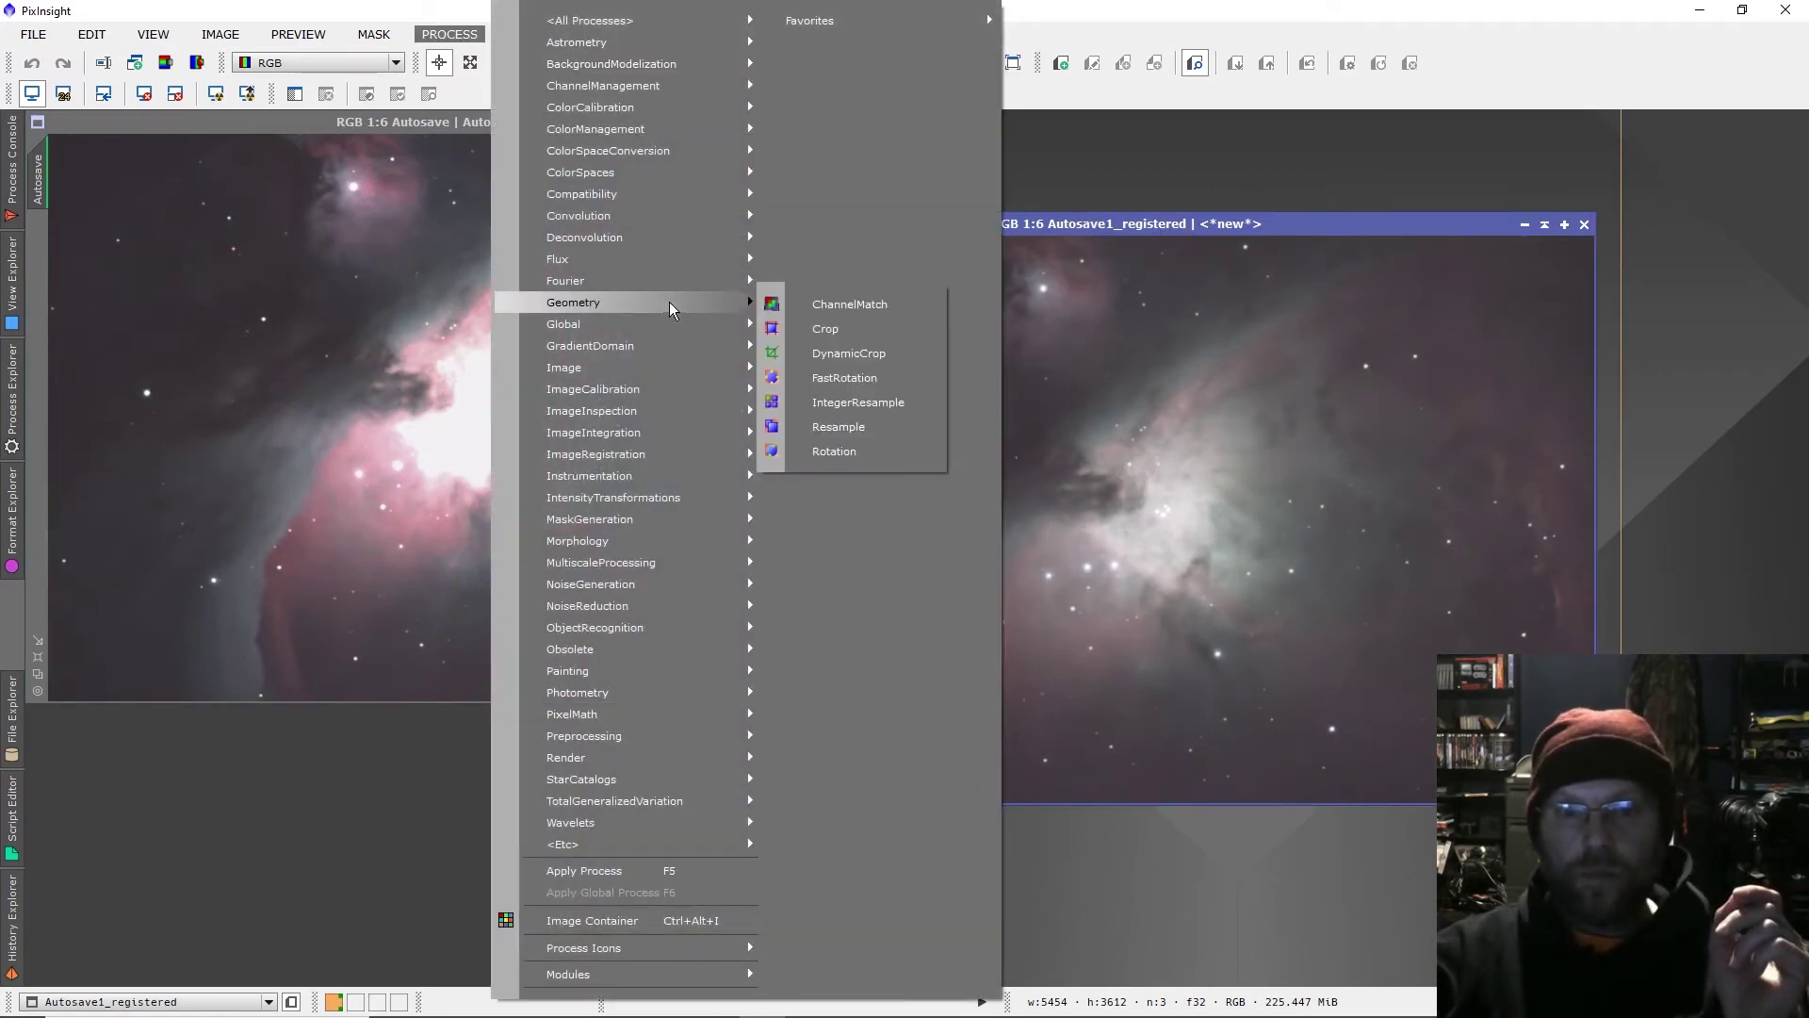
left_click(818, 353)
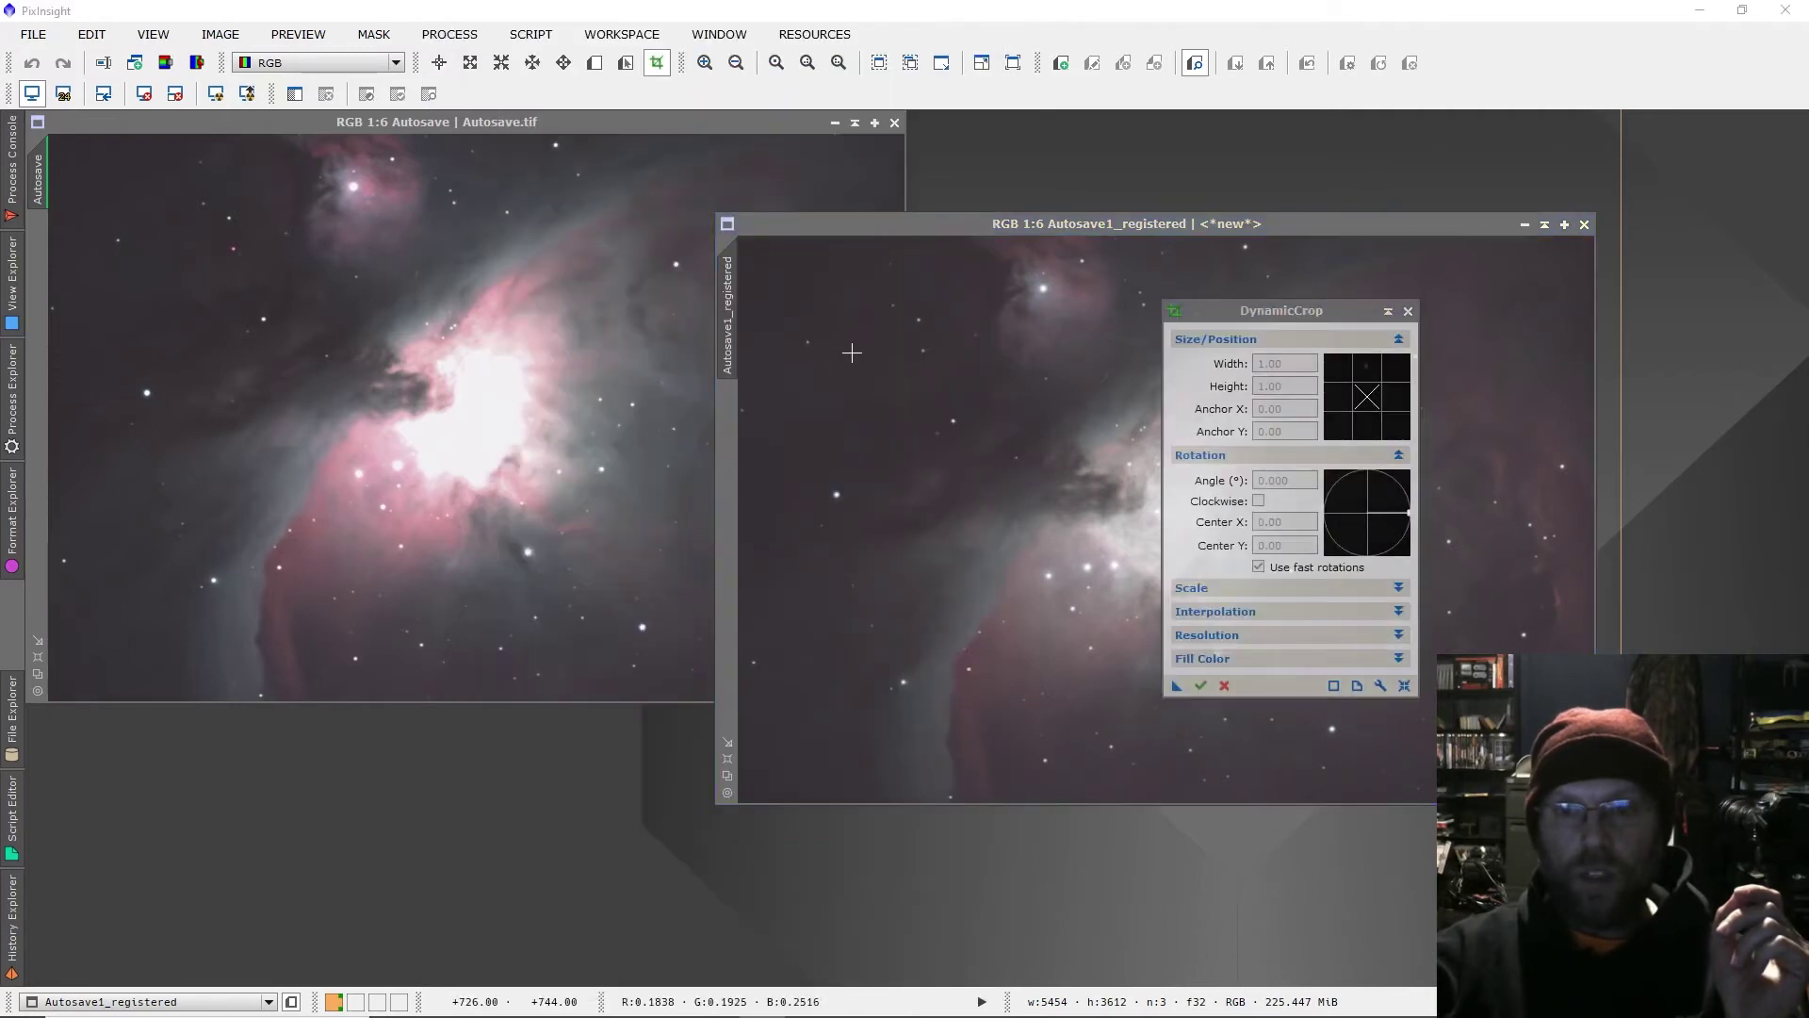
left_click_drag(889, 234, 343, 213)
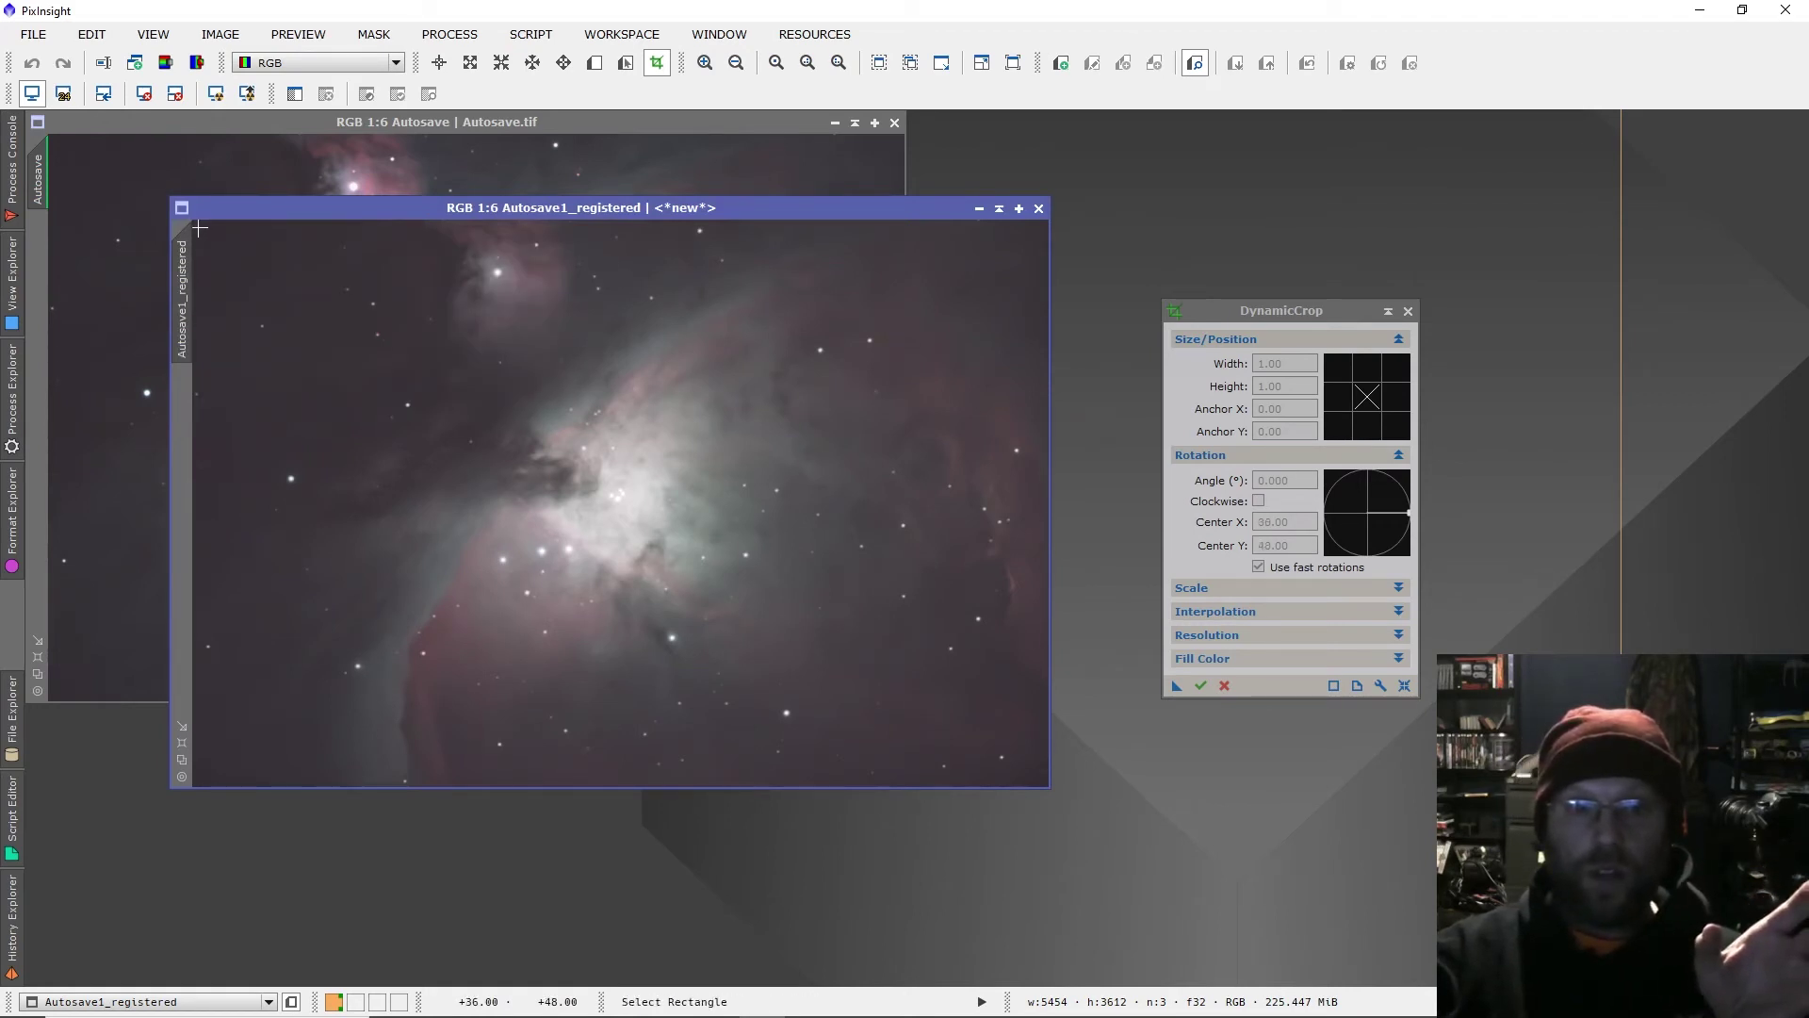
left_click_drag(200, 228, 1039, 780)
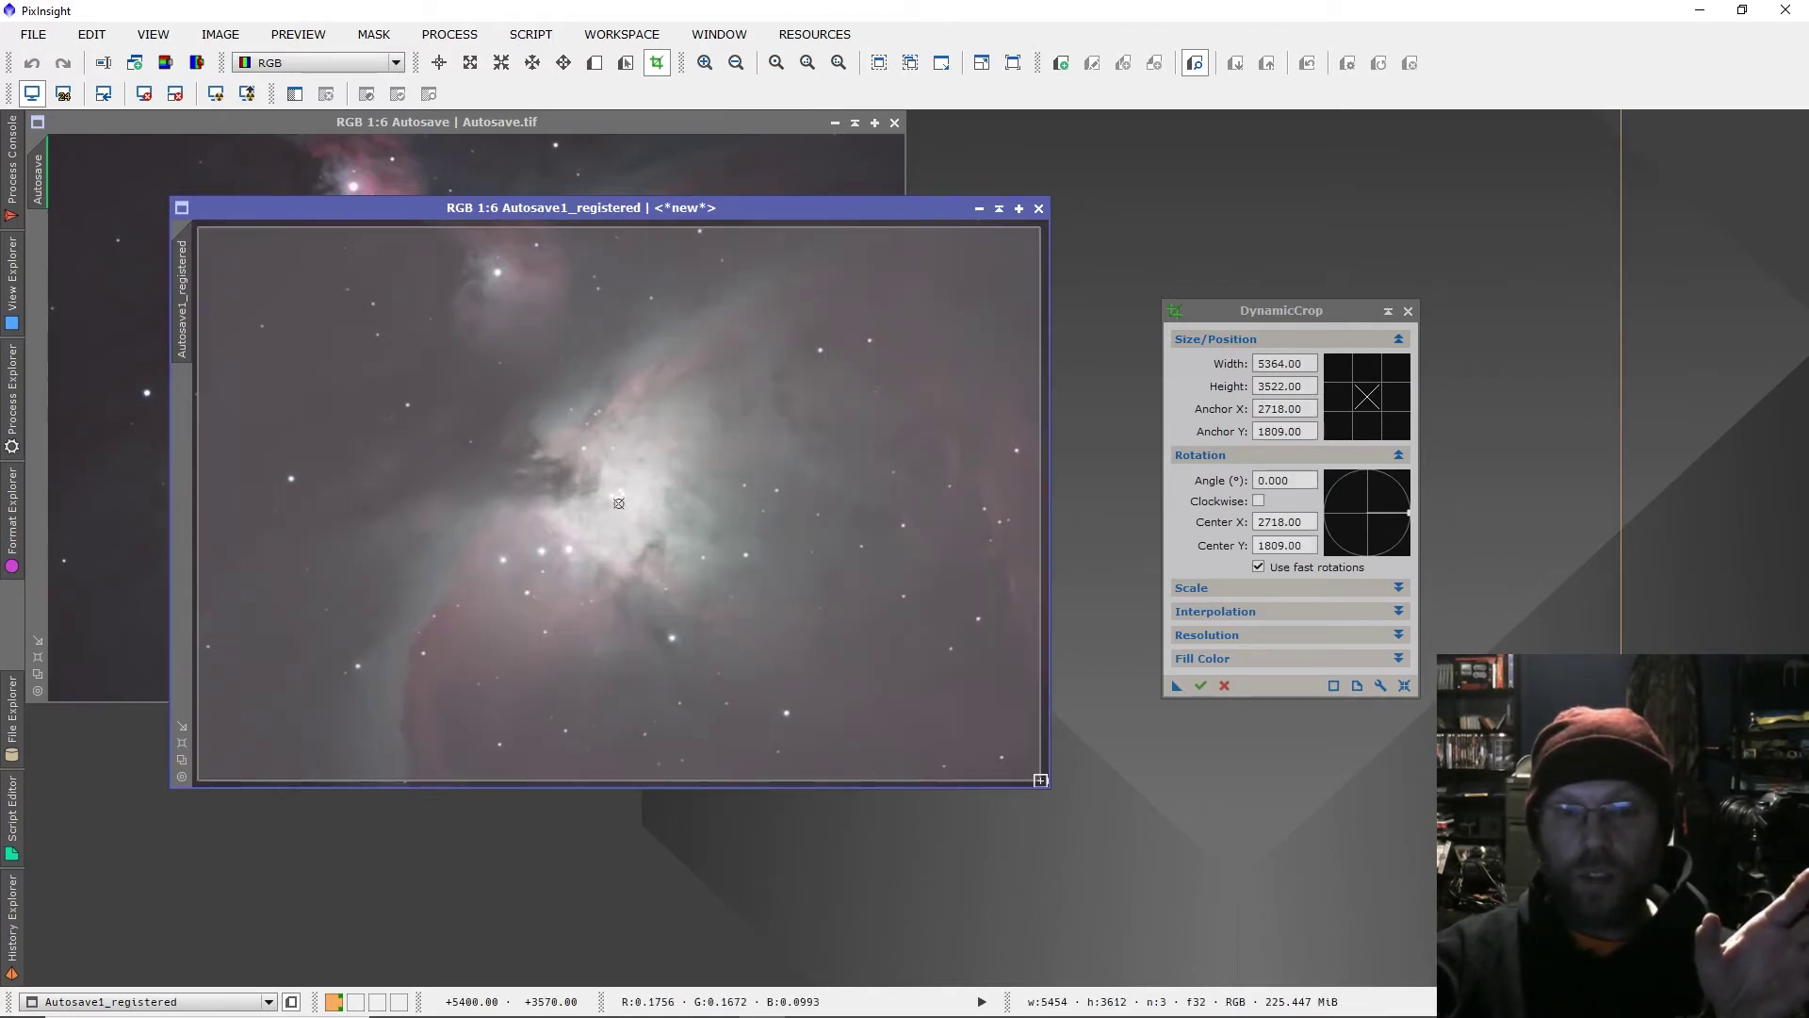
Apply the same 5364×3522 crop to both the Autosave and registered images.
left_click_drag(646, 208, 1414, 149)
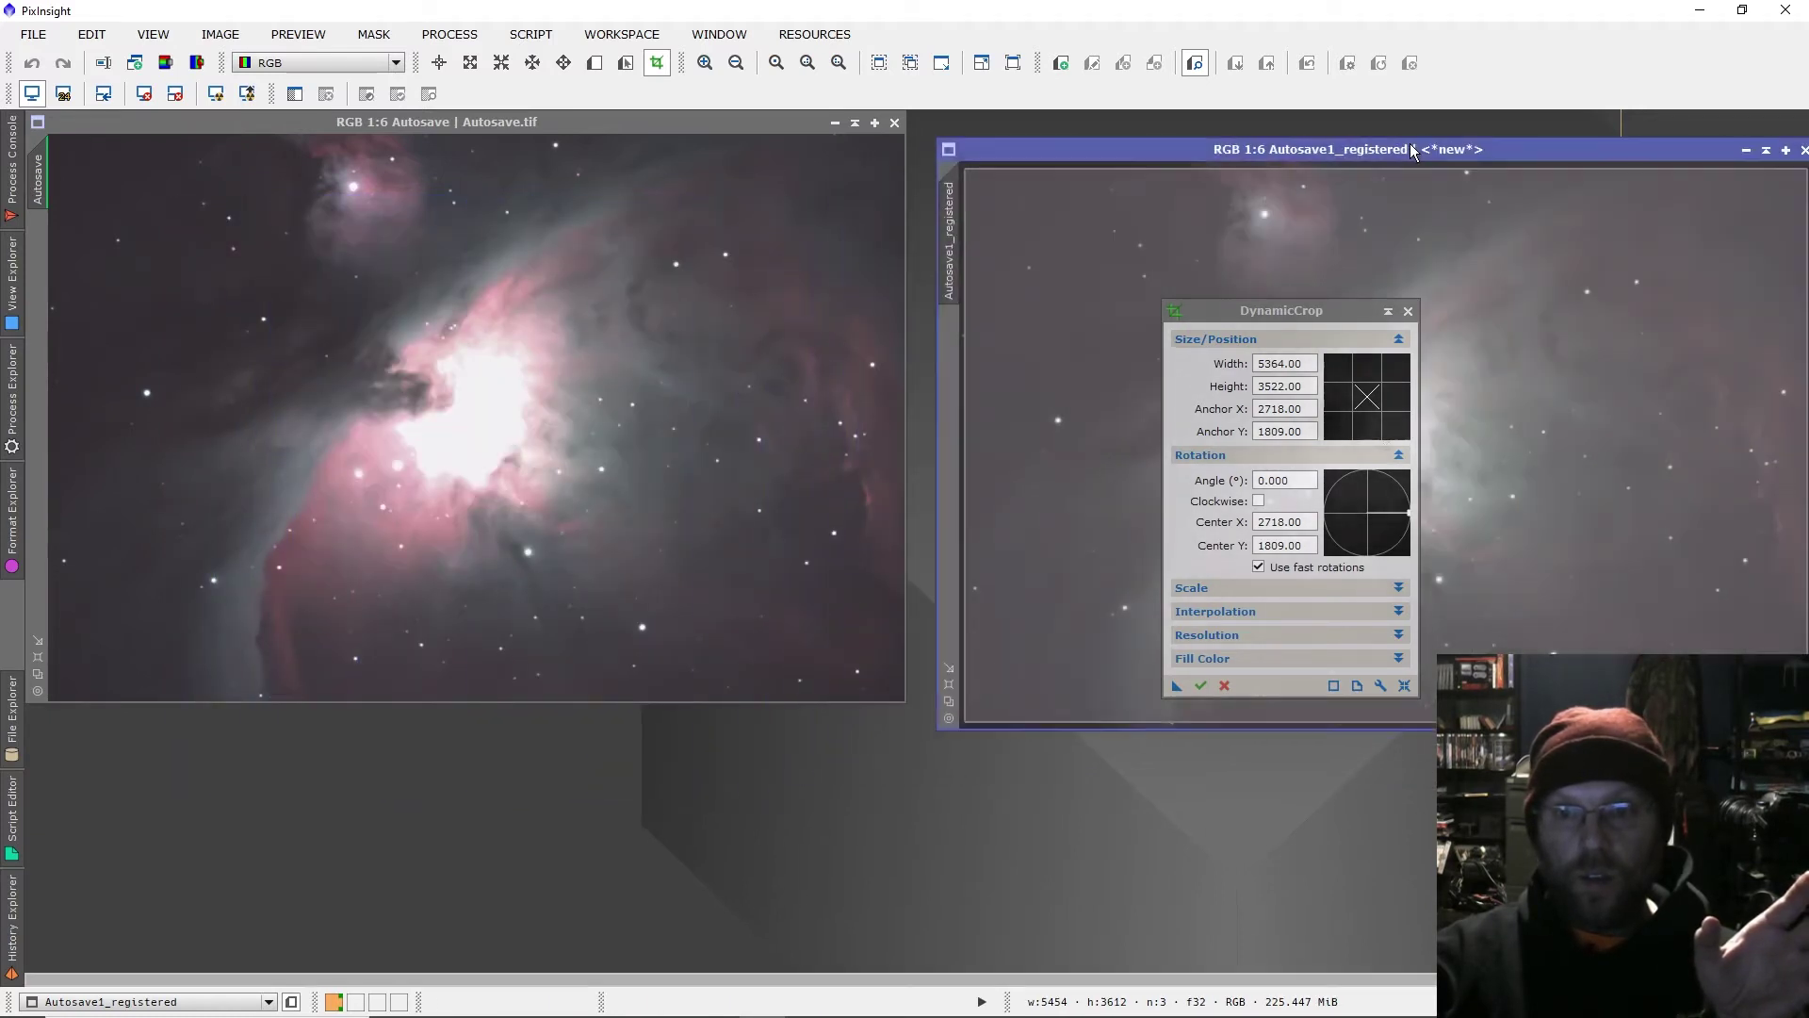
left_click_drag(1274, 309, 1204, 307)
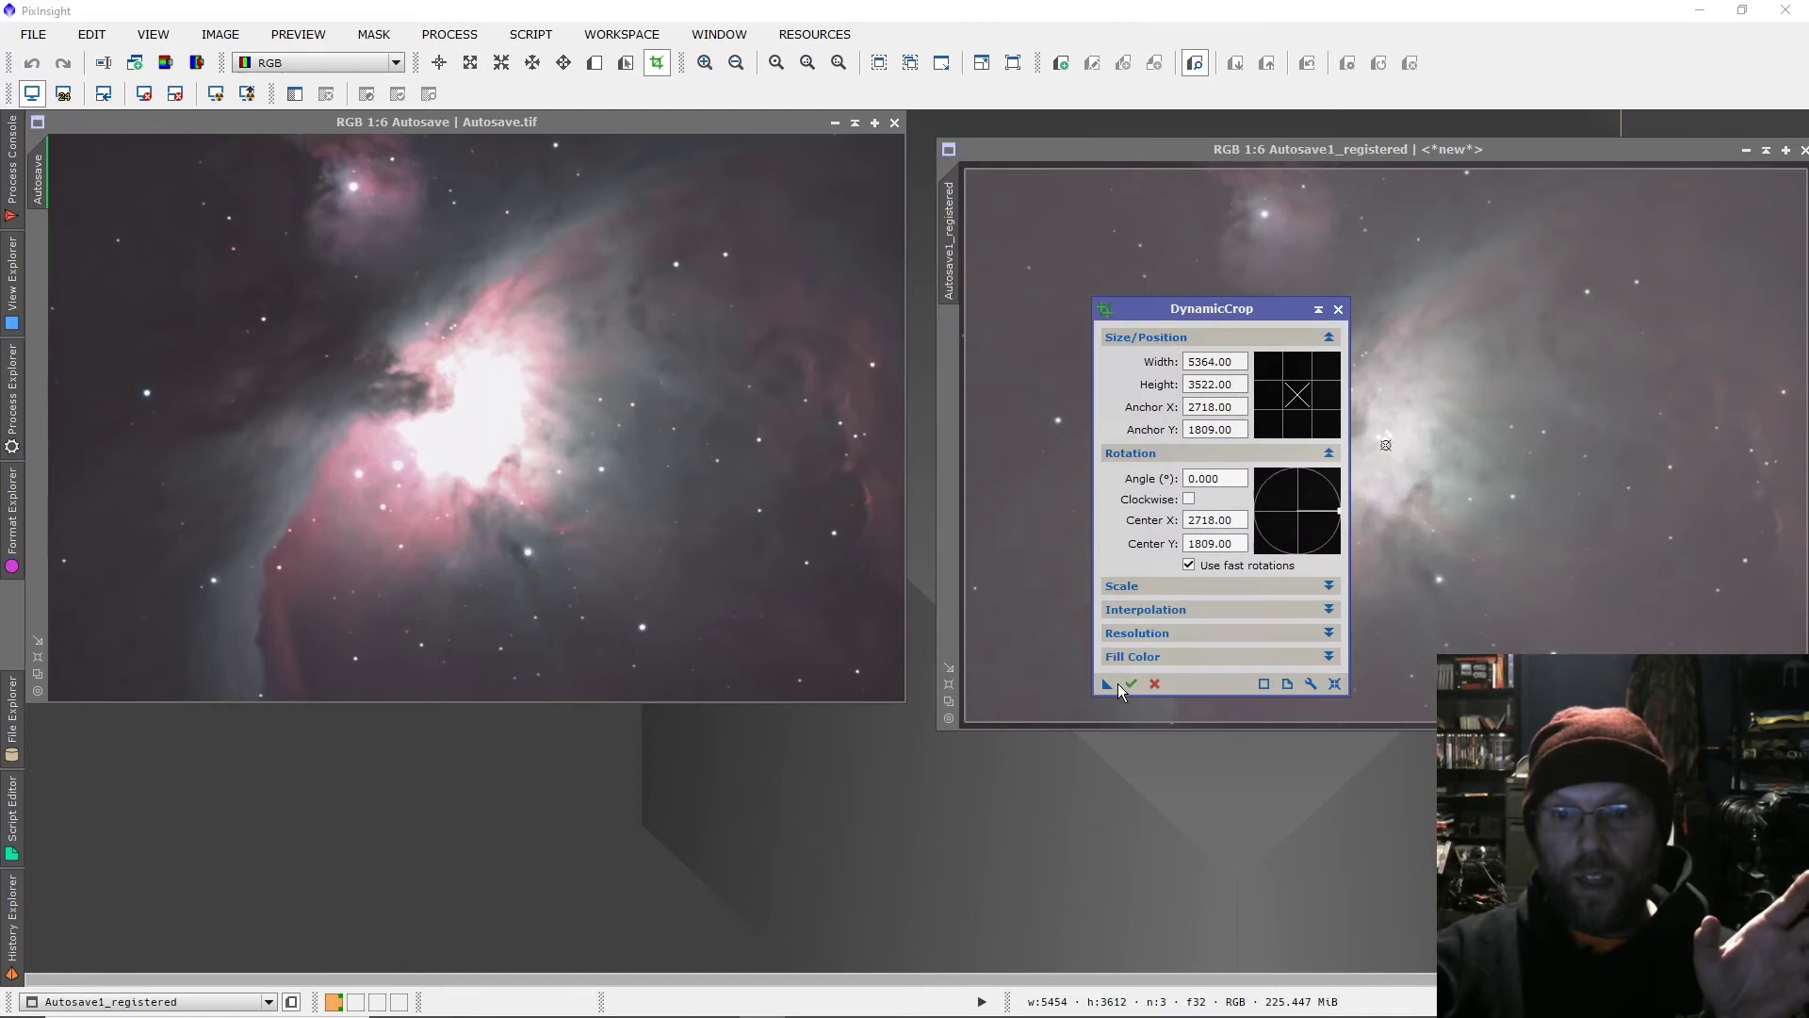
left_click(449, 436)
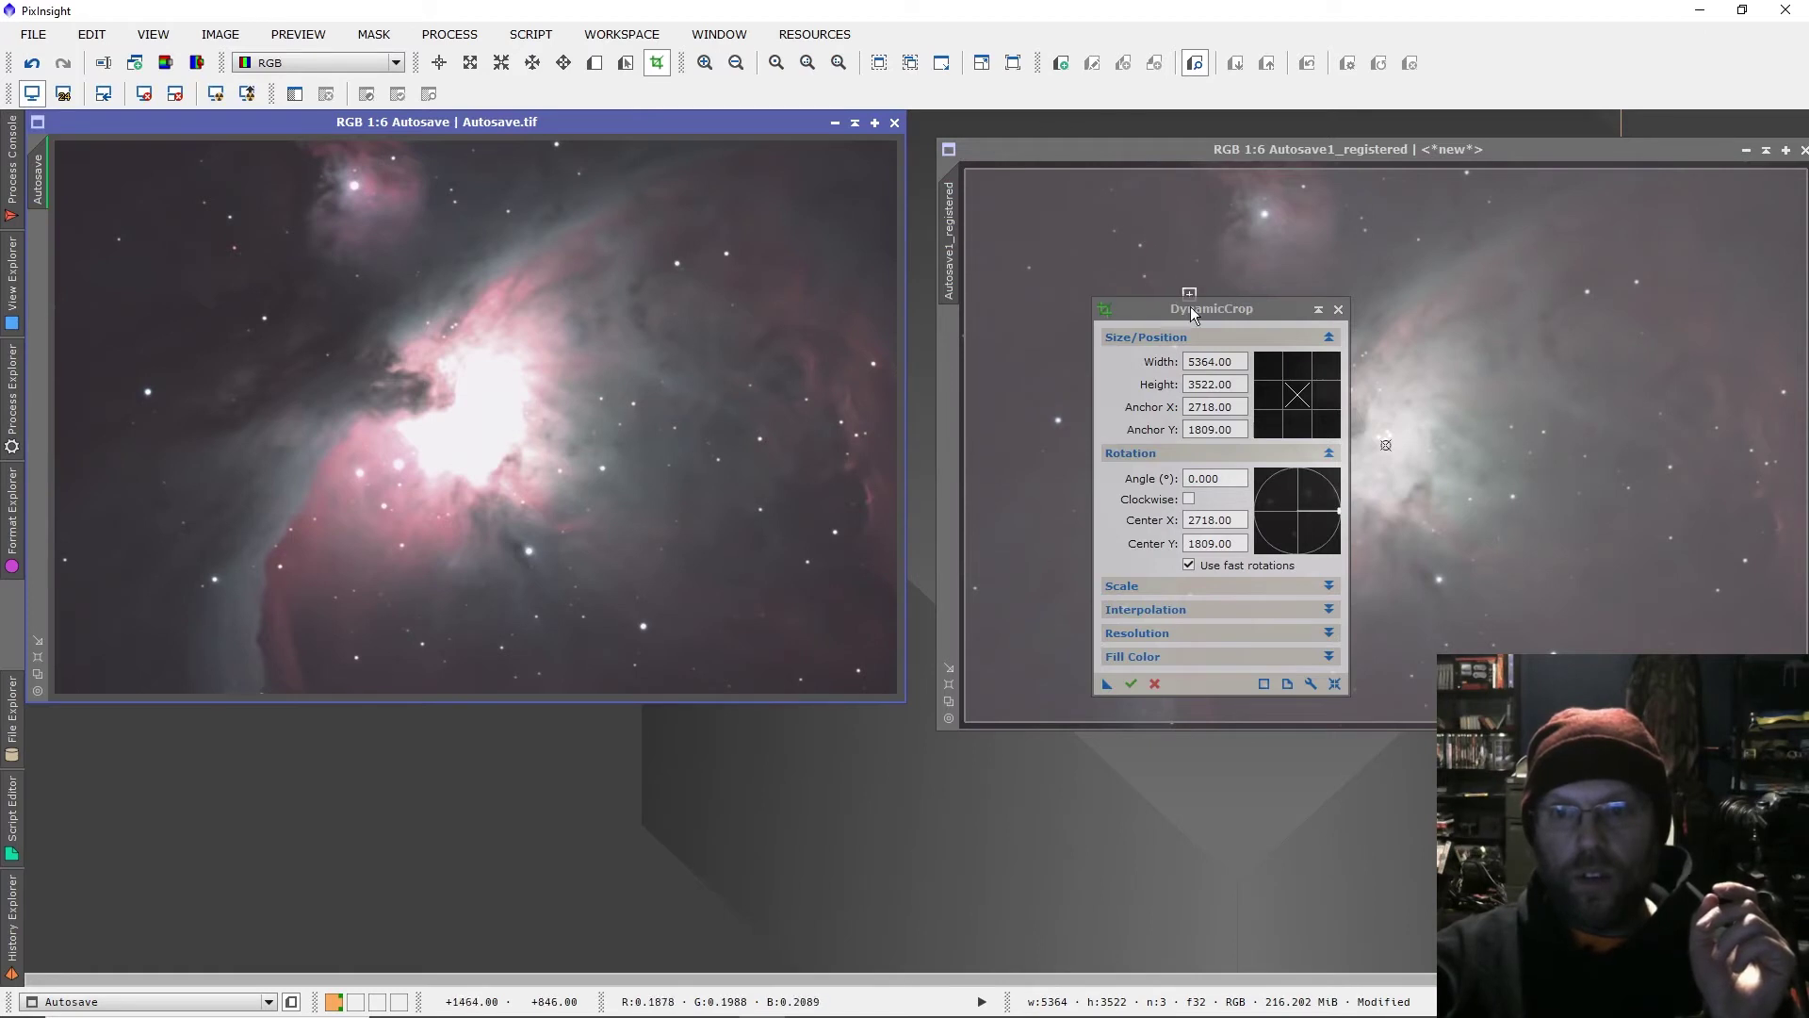
left_click_drag(1186, 312, 552, 241)
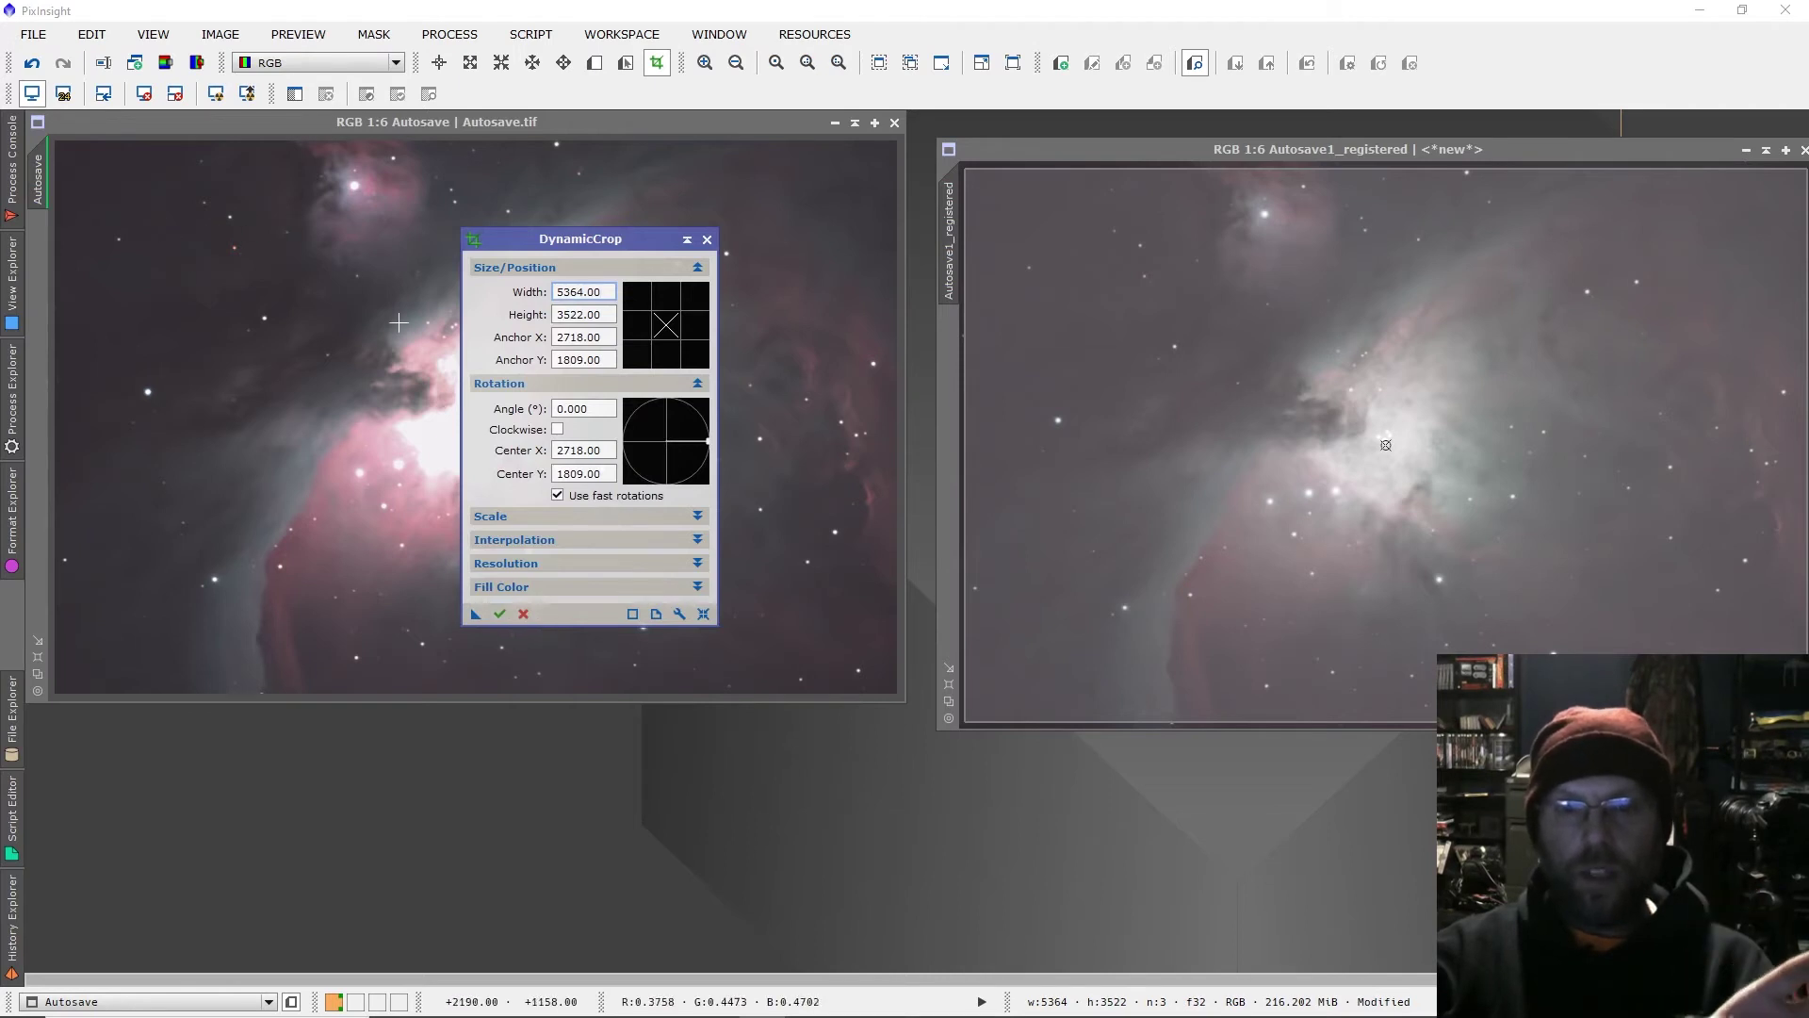
left_click(499, 614)
left_click_drag(1144, 159, 196, 134)
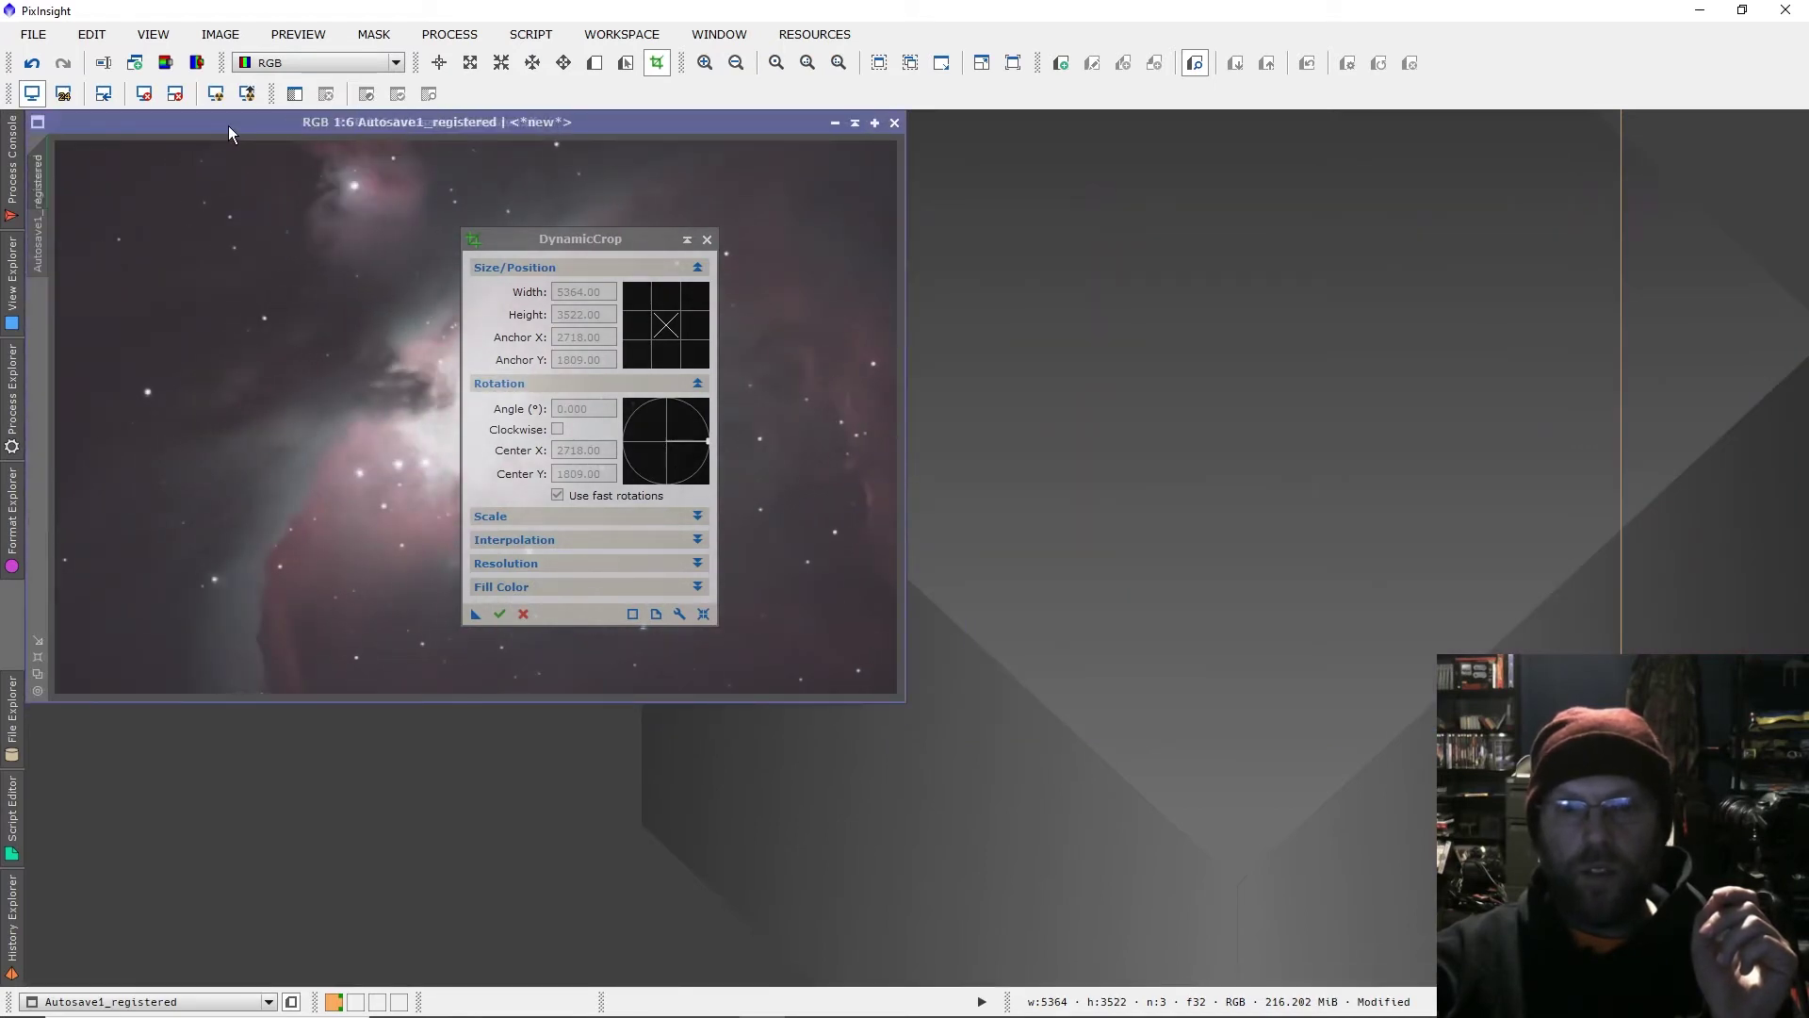
left_click_drag(592, 239, 1153, 235)
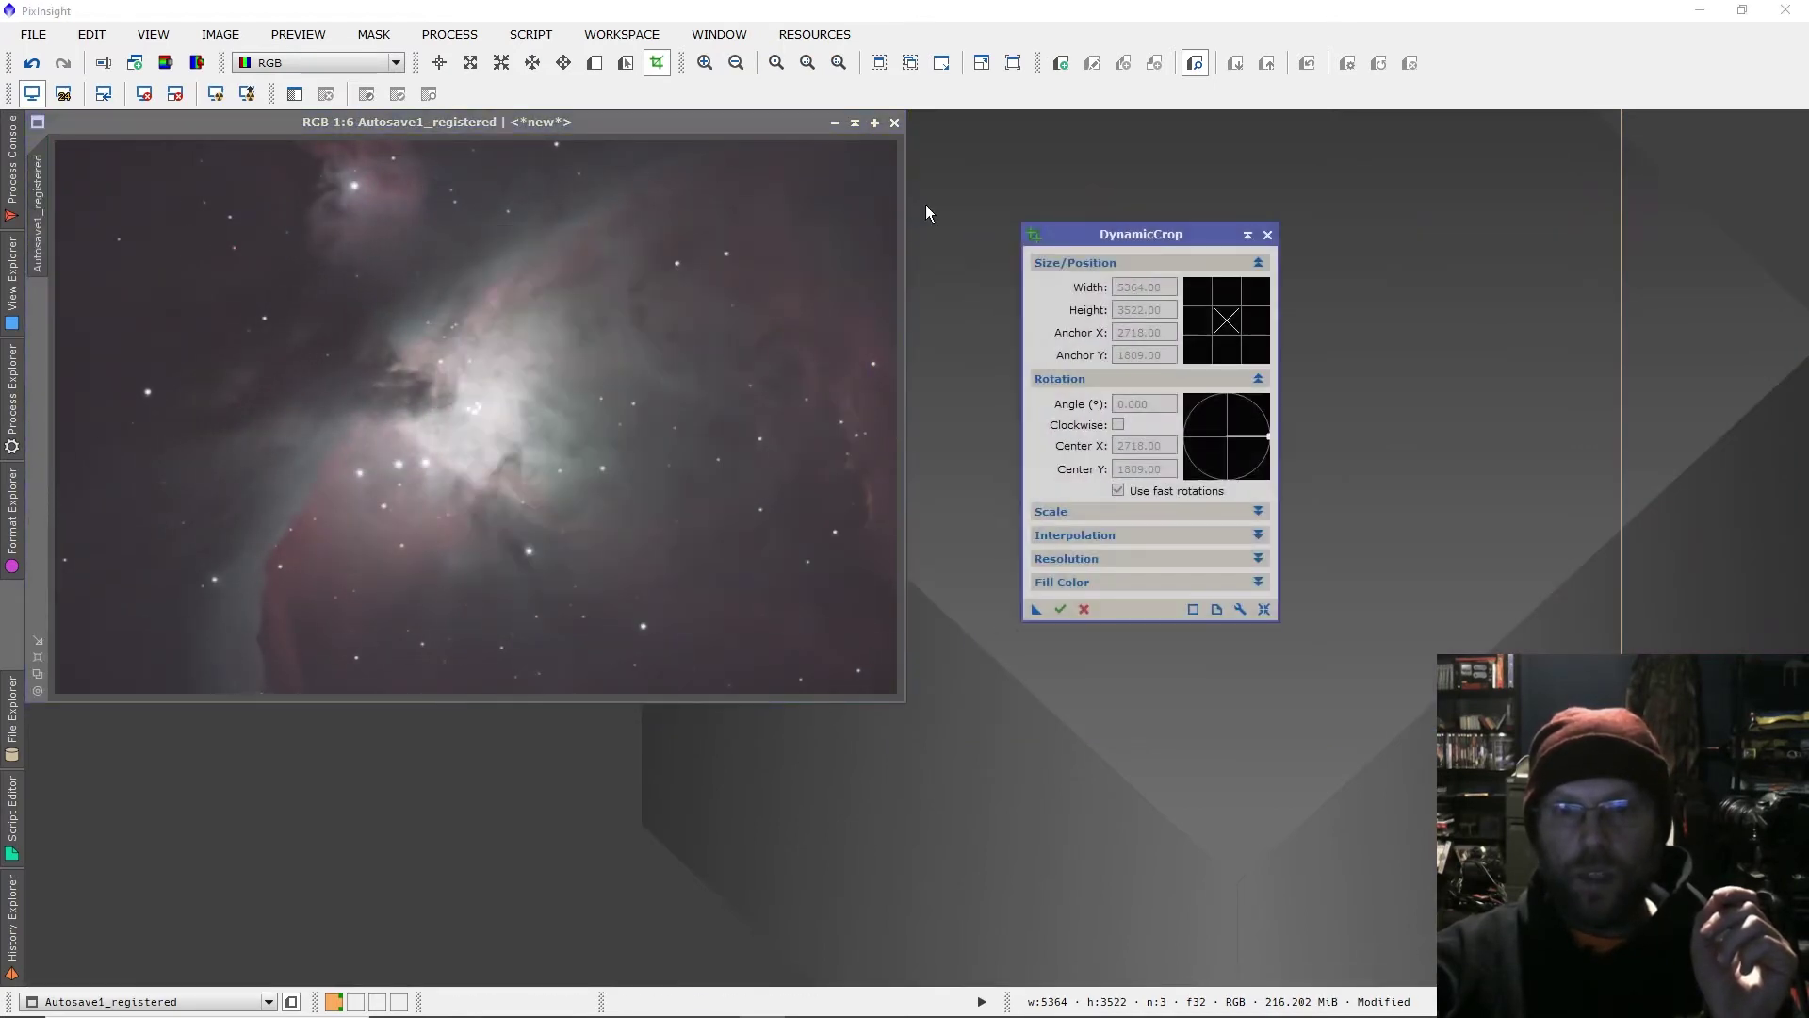
Close both cropped Orion image windows, discarding them.
left_click(597, 125)
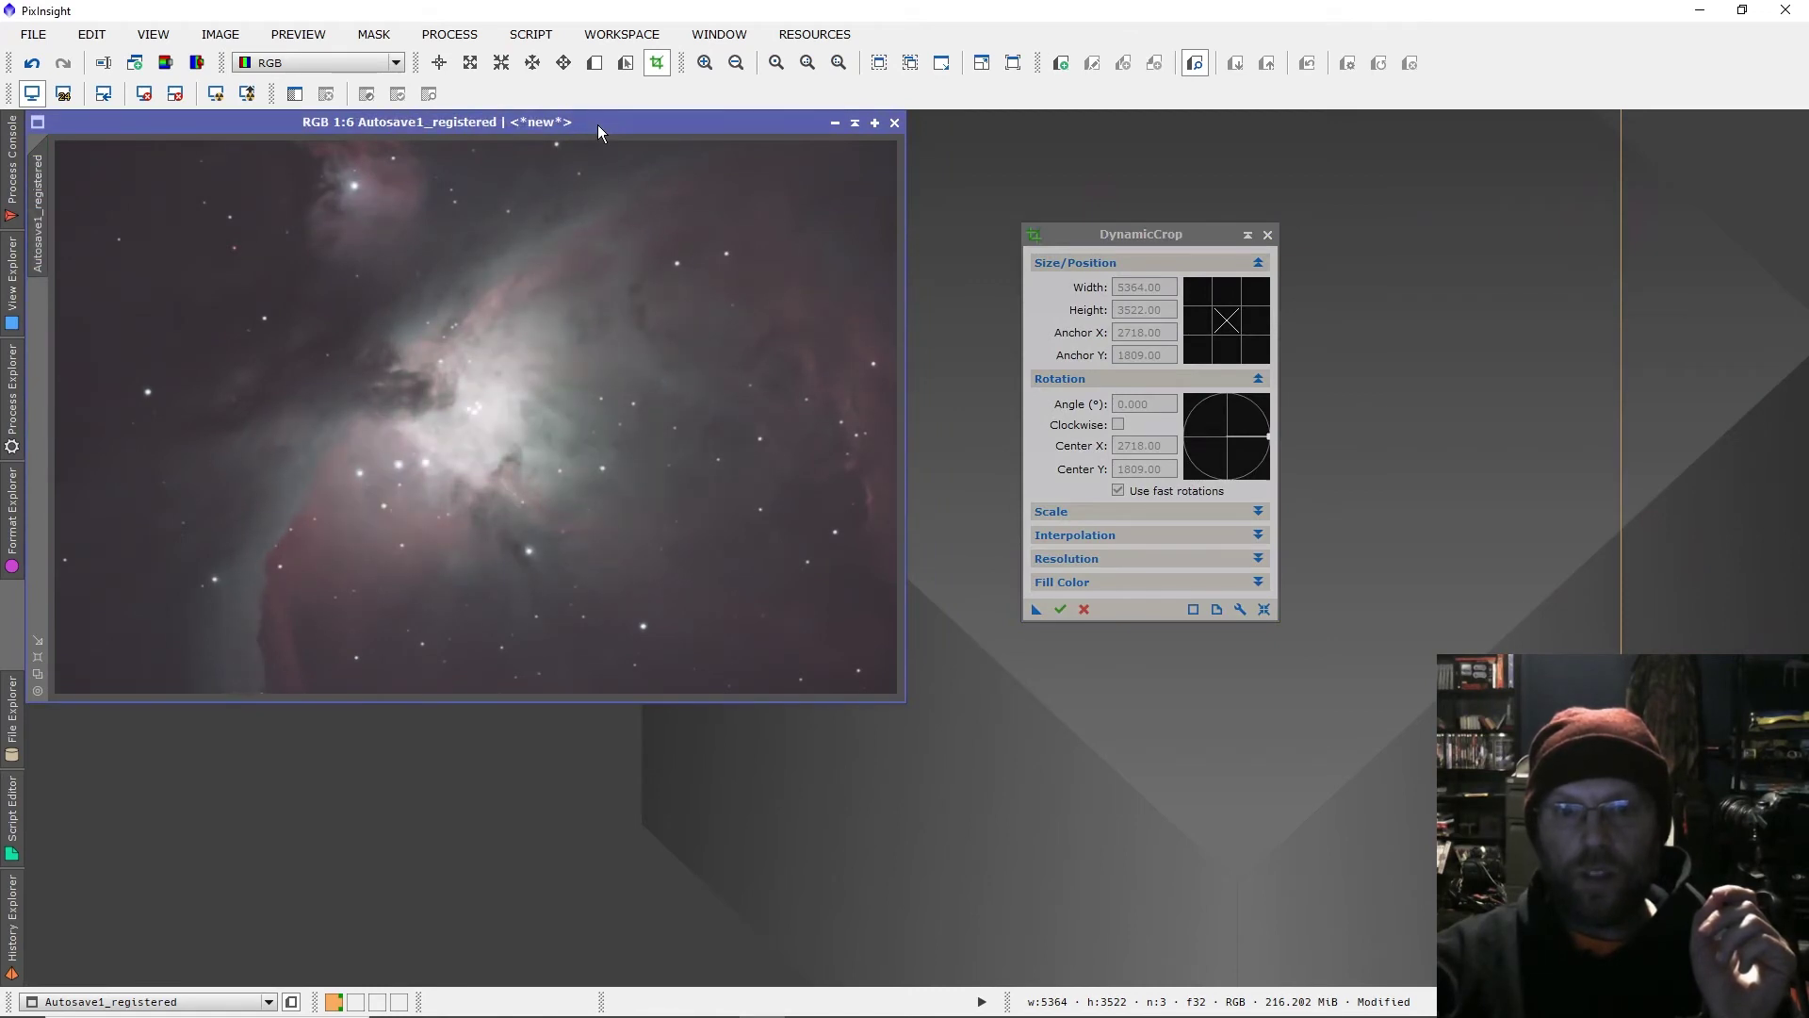
left_click(894, 122)
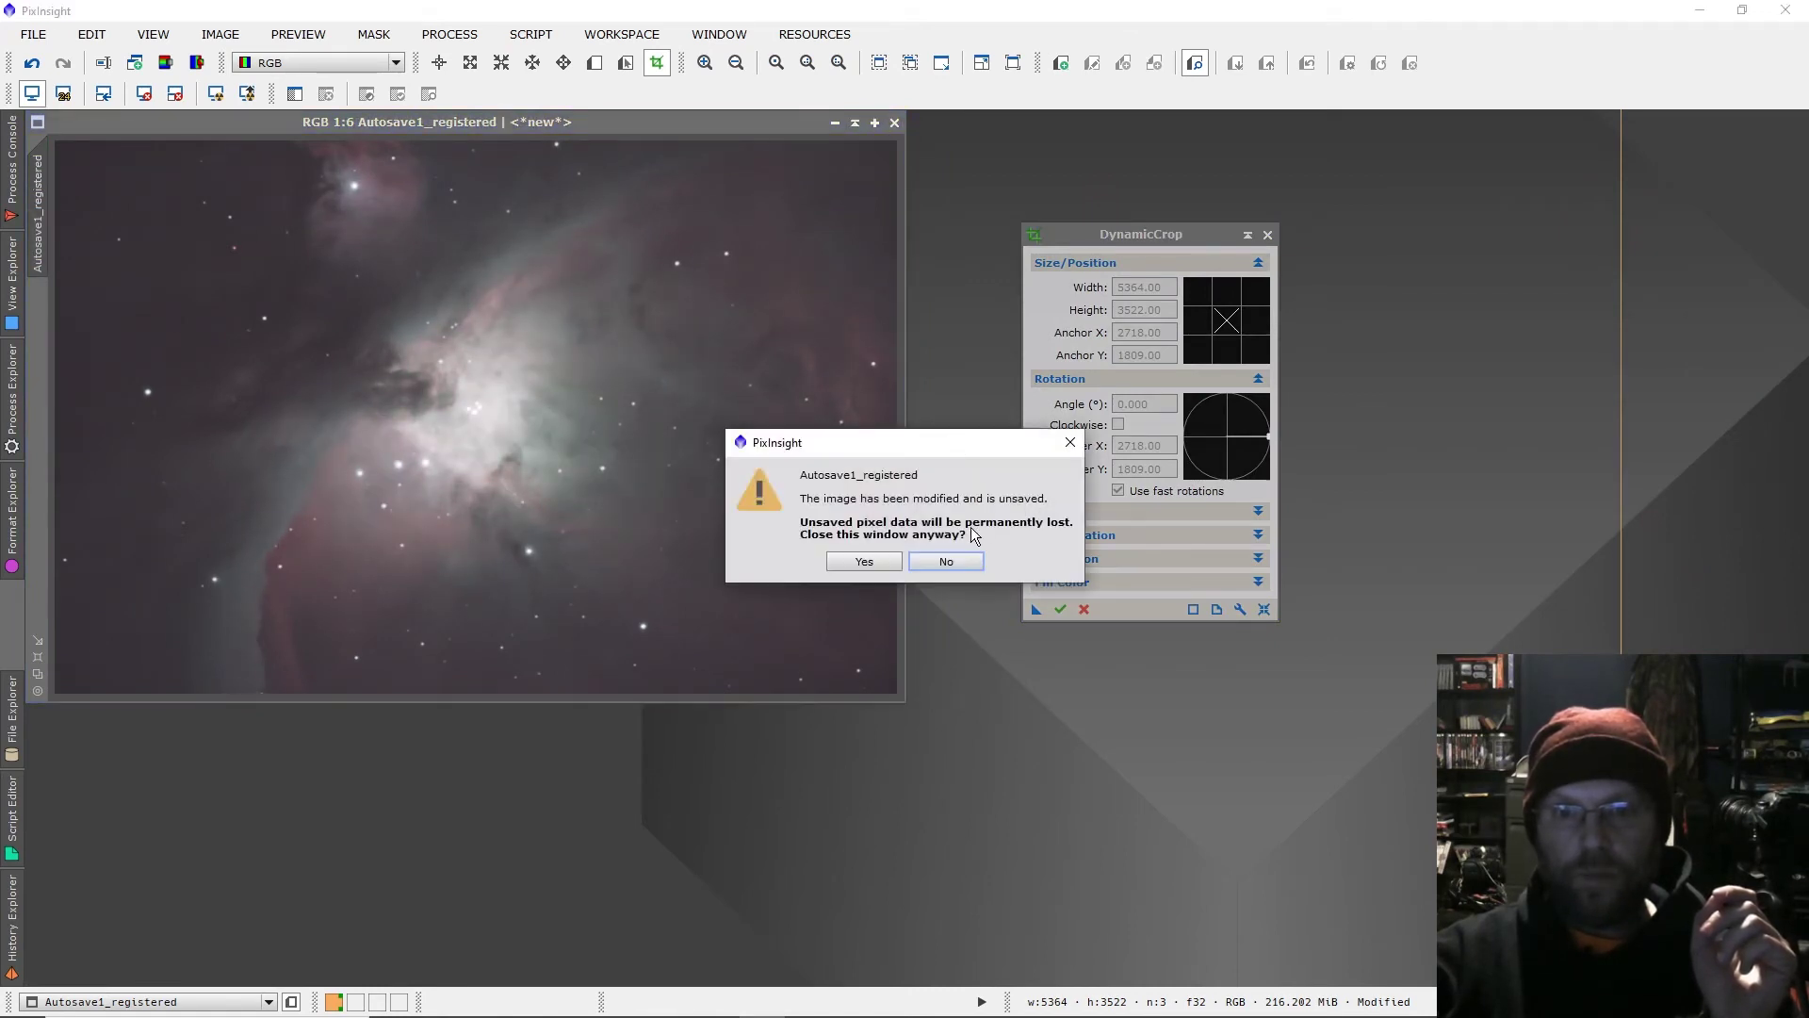
left_click(933, 566)
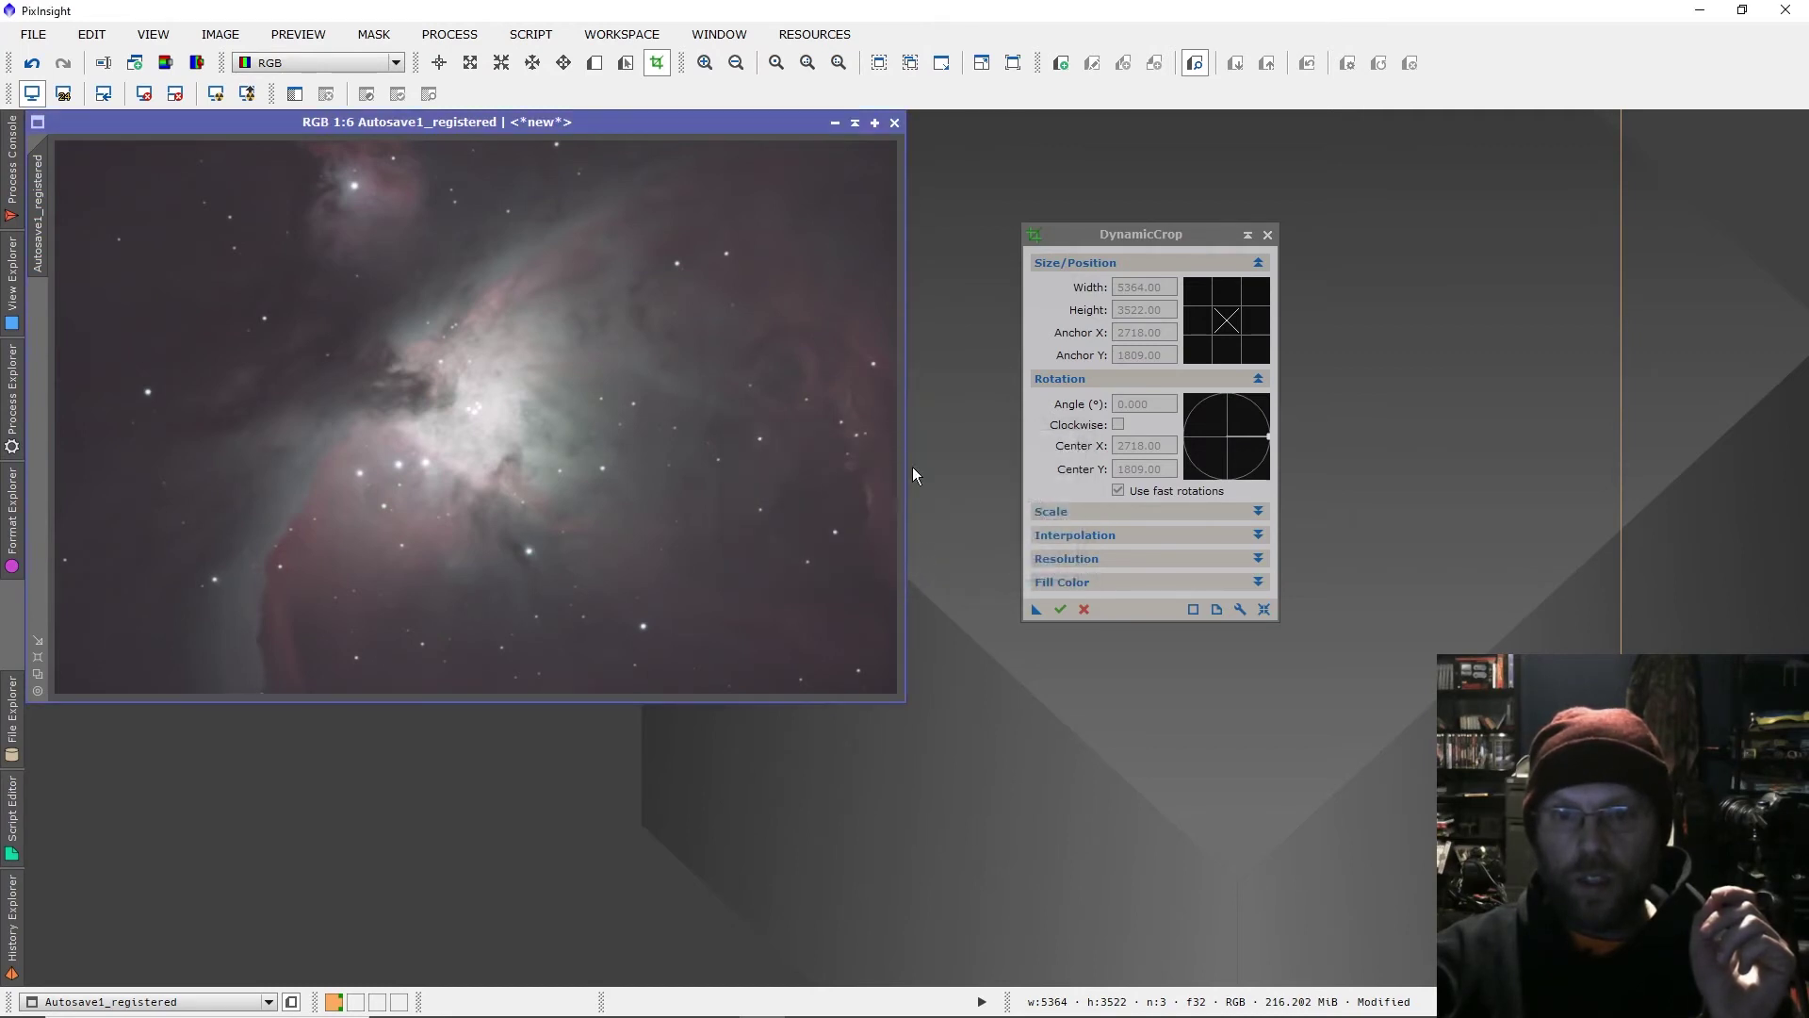
left_click(895, 122)
left_click(938, 563)
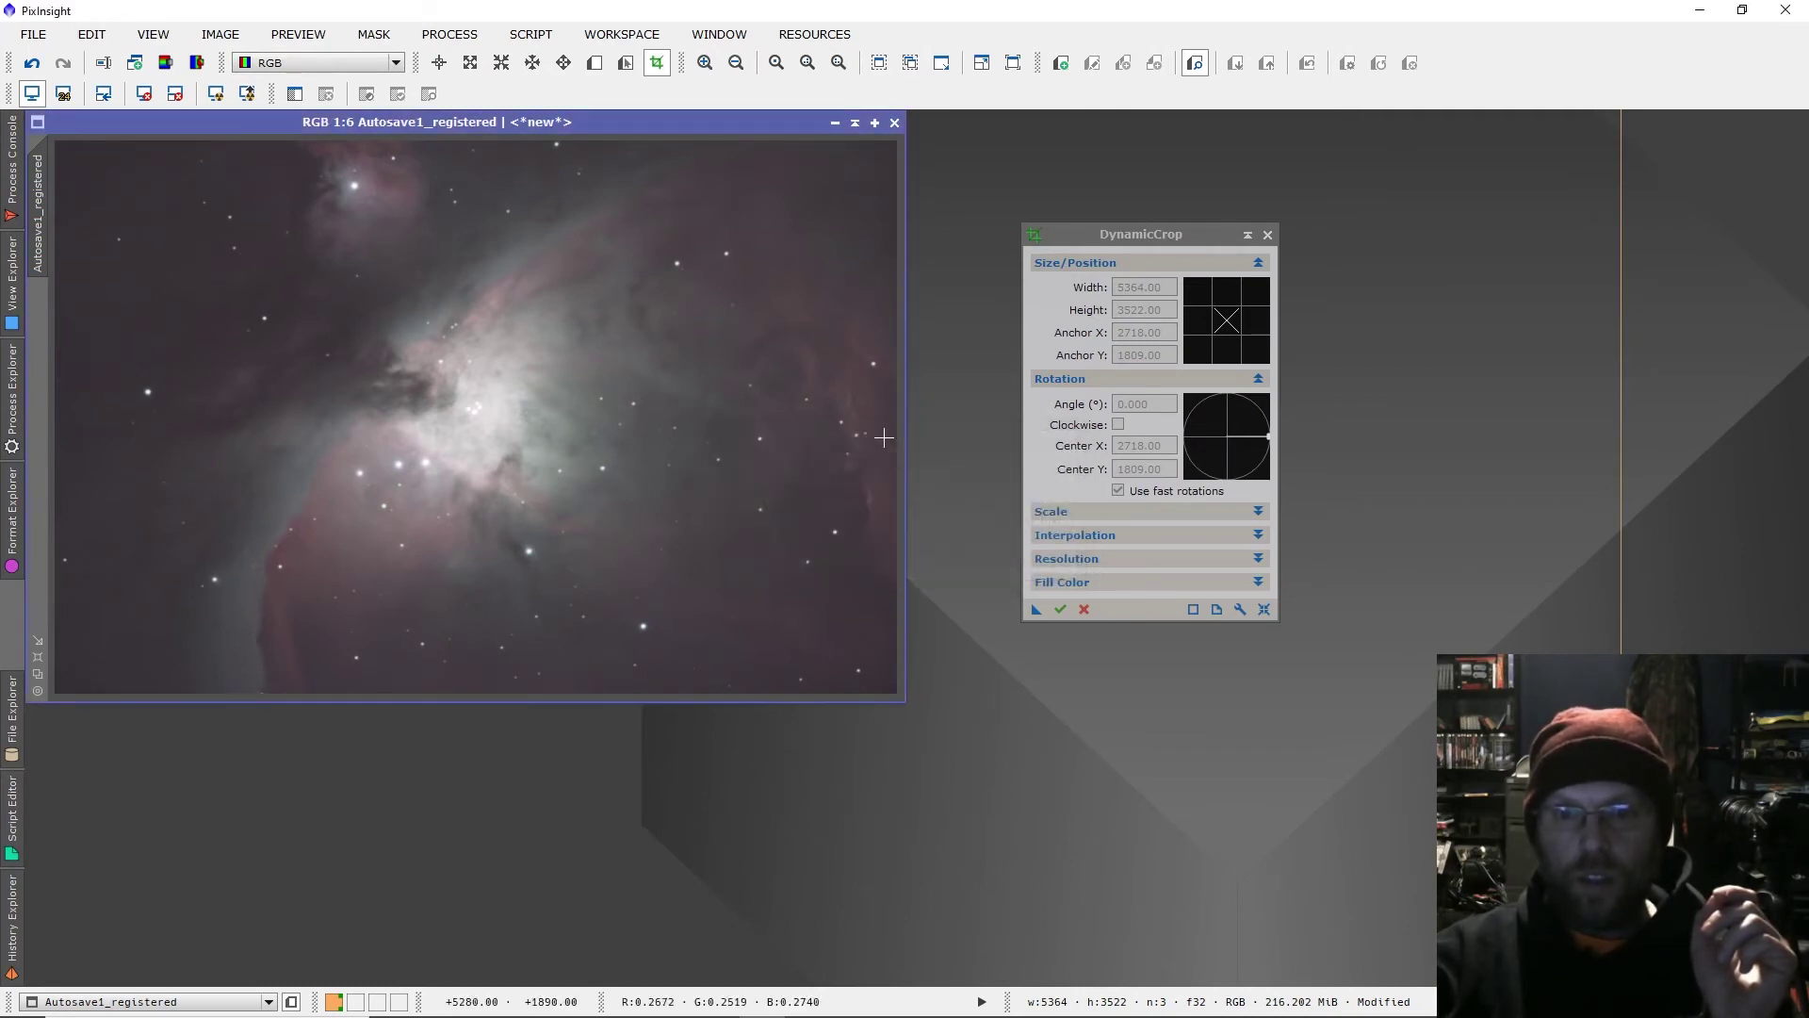
left_click(894, 124)
left_click(871, 558)
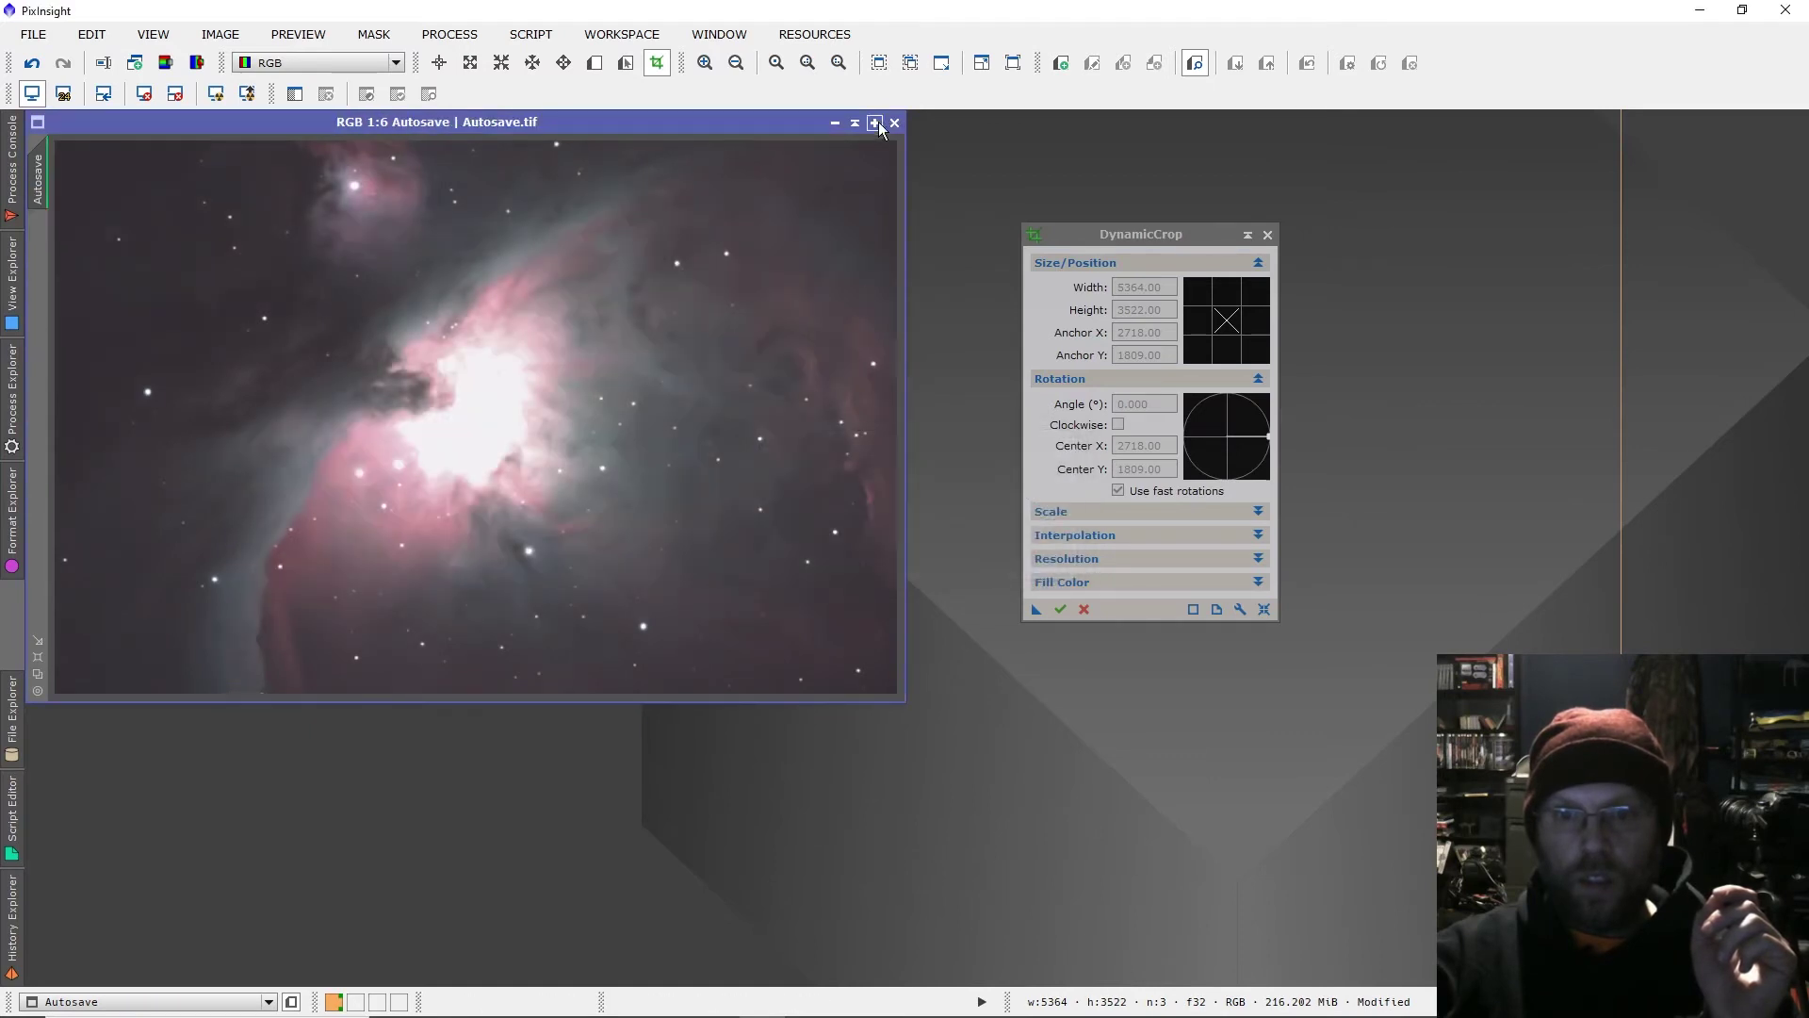
left_click(894, 123)
left_click(837, 562)
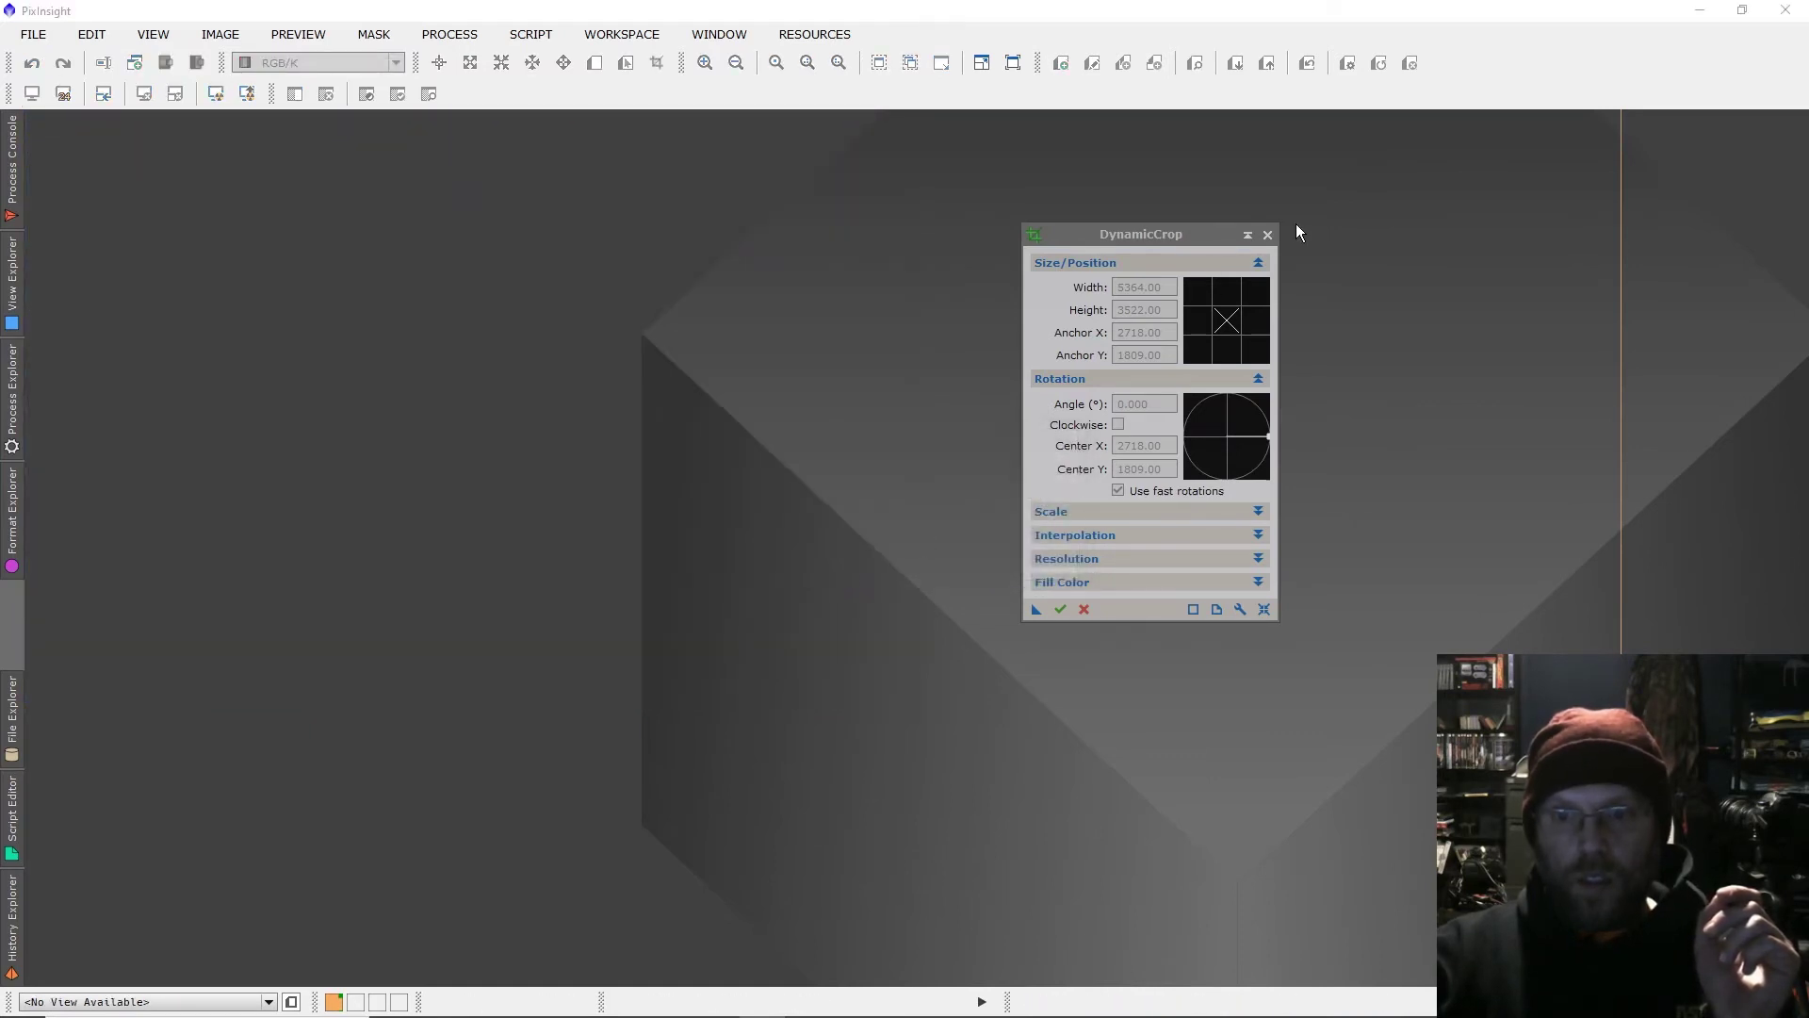
Load Autosave.tif and Autosave1_registered.tif into HDRComposition with binarizing threshold 0.8 and mask smoothness 7.
left_click(1268, 235)
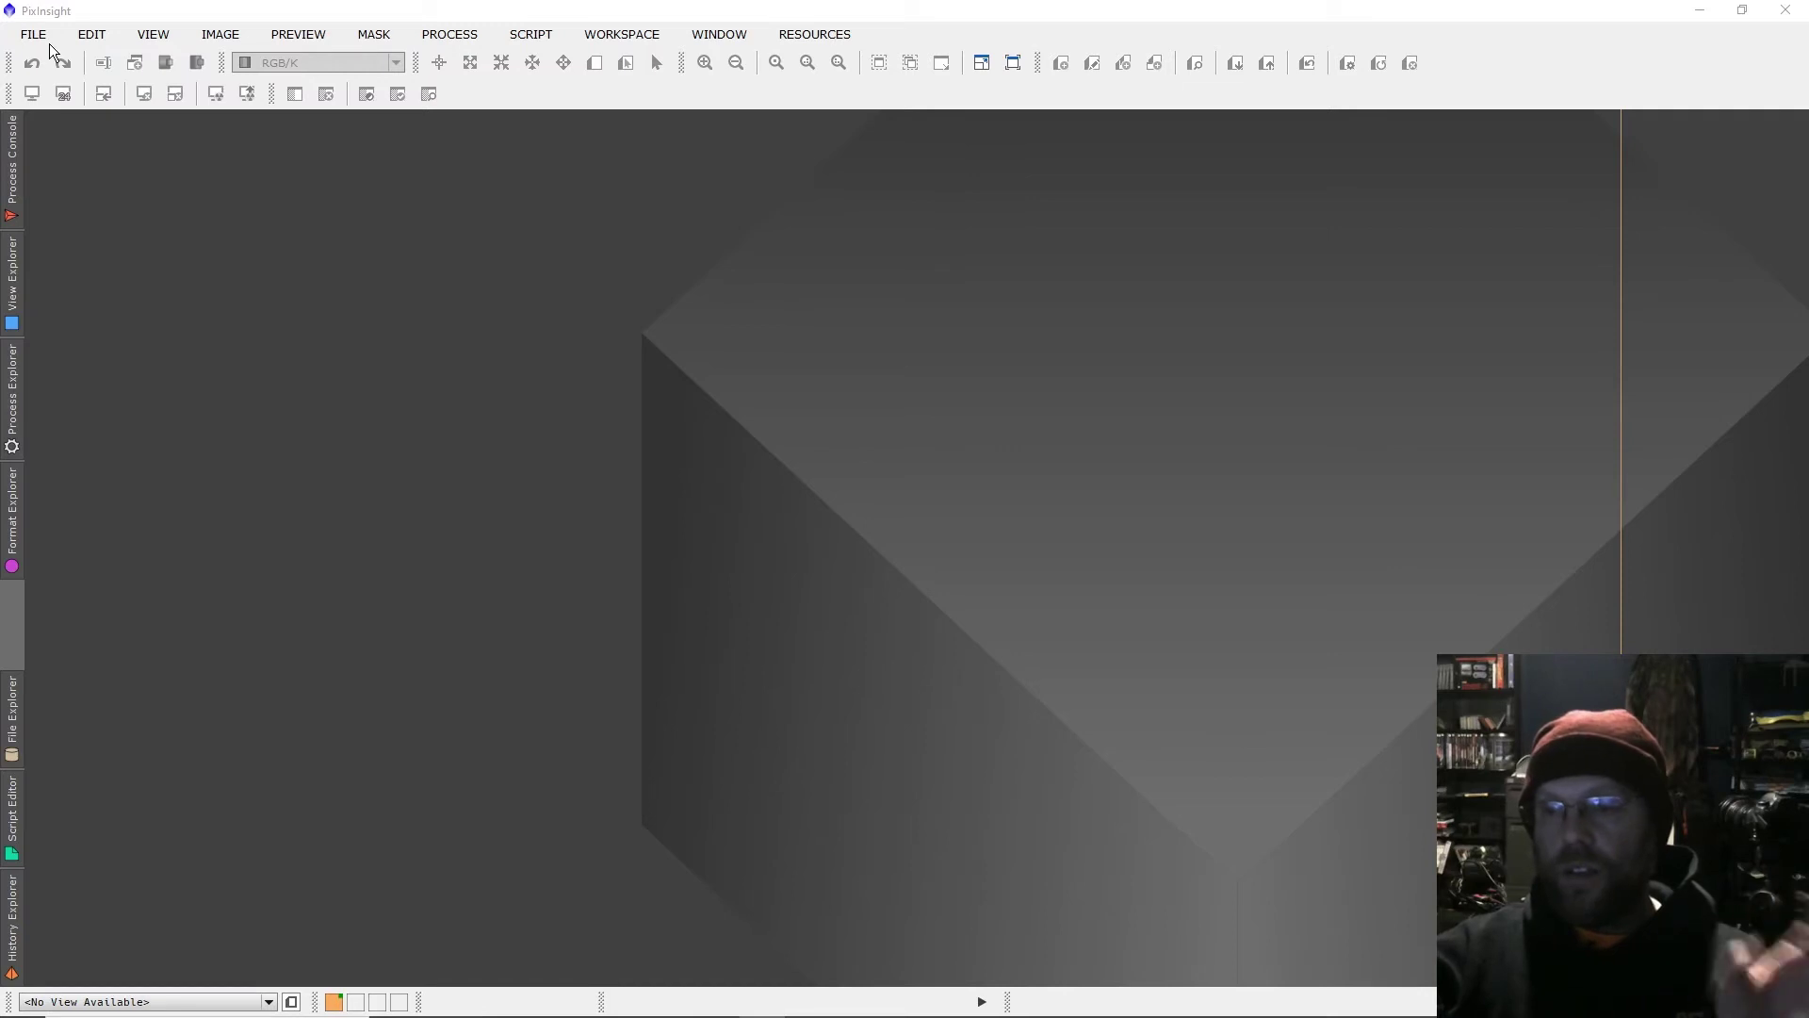
left_click(432, 38)
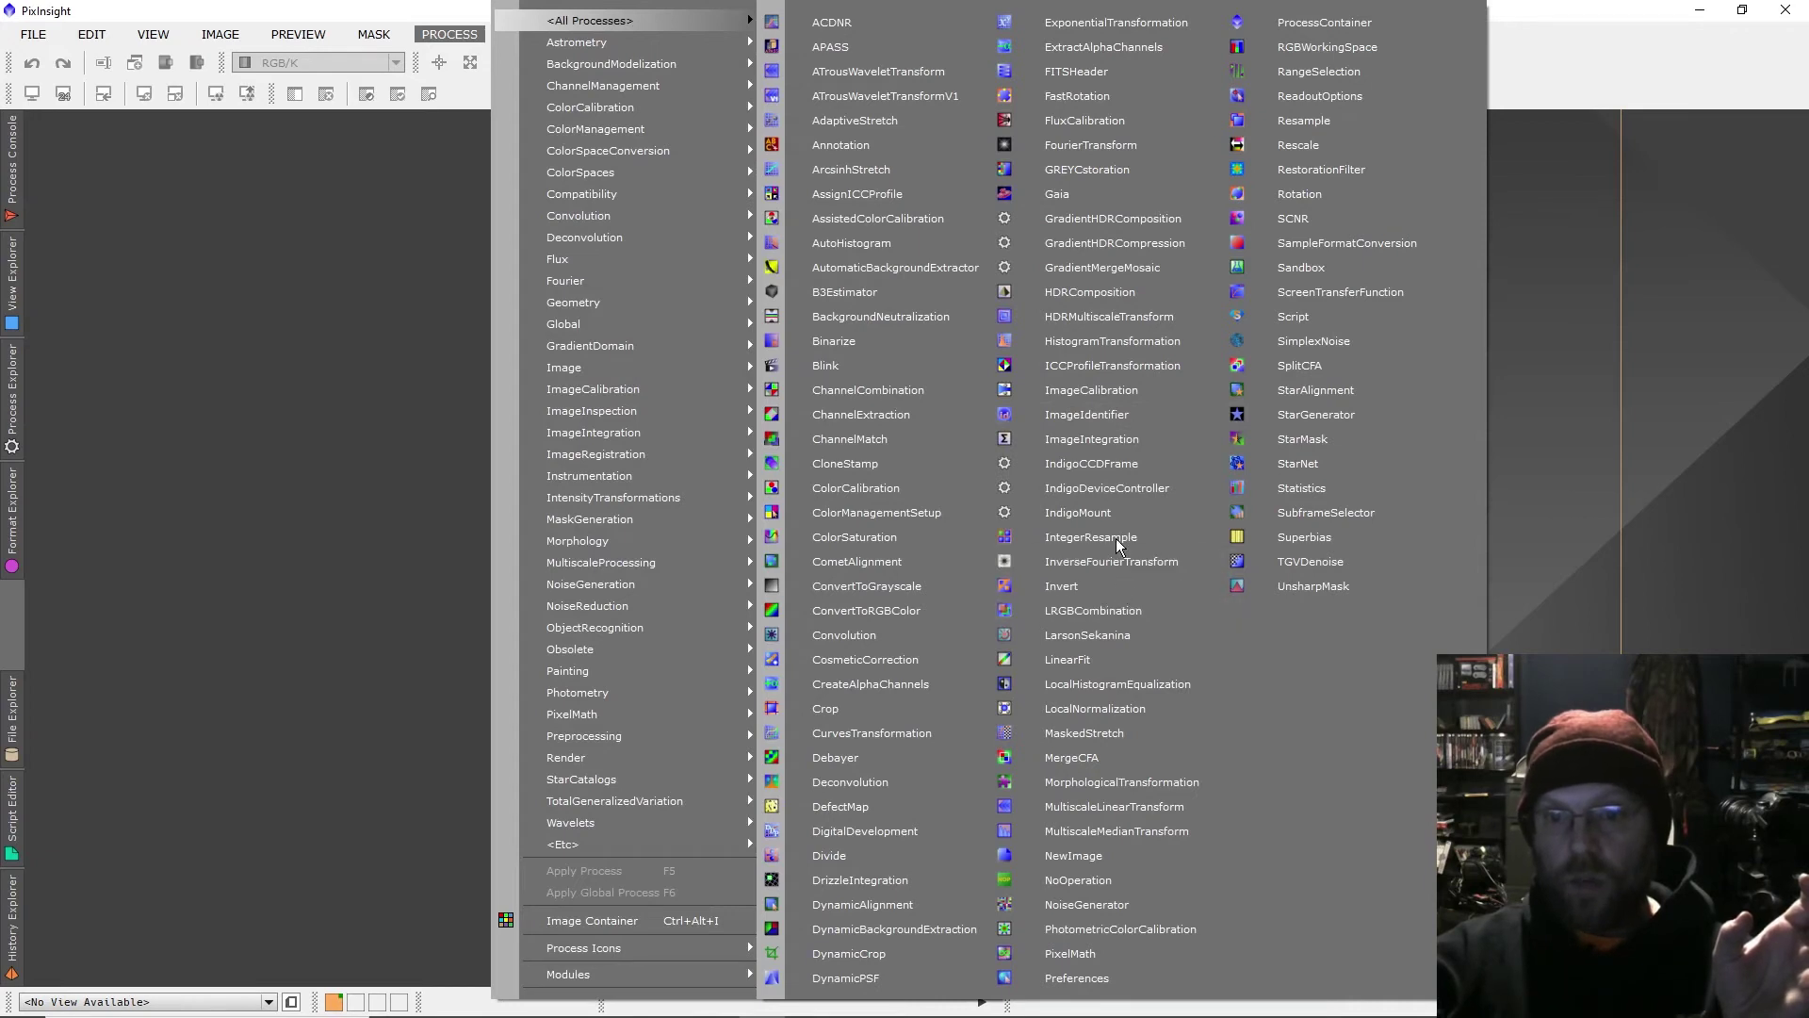
left_click(1090, 298)
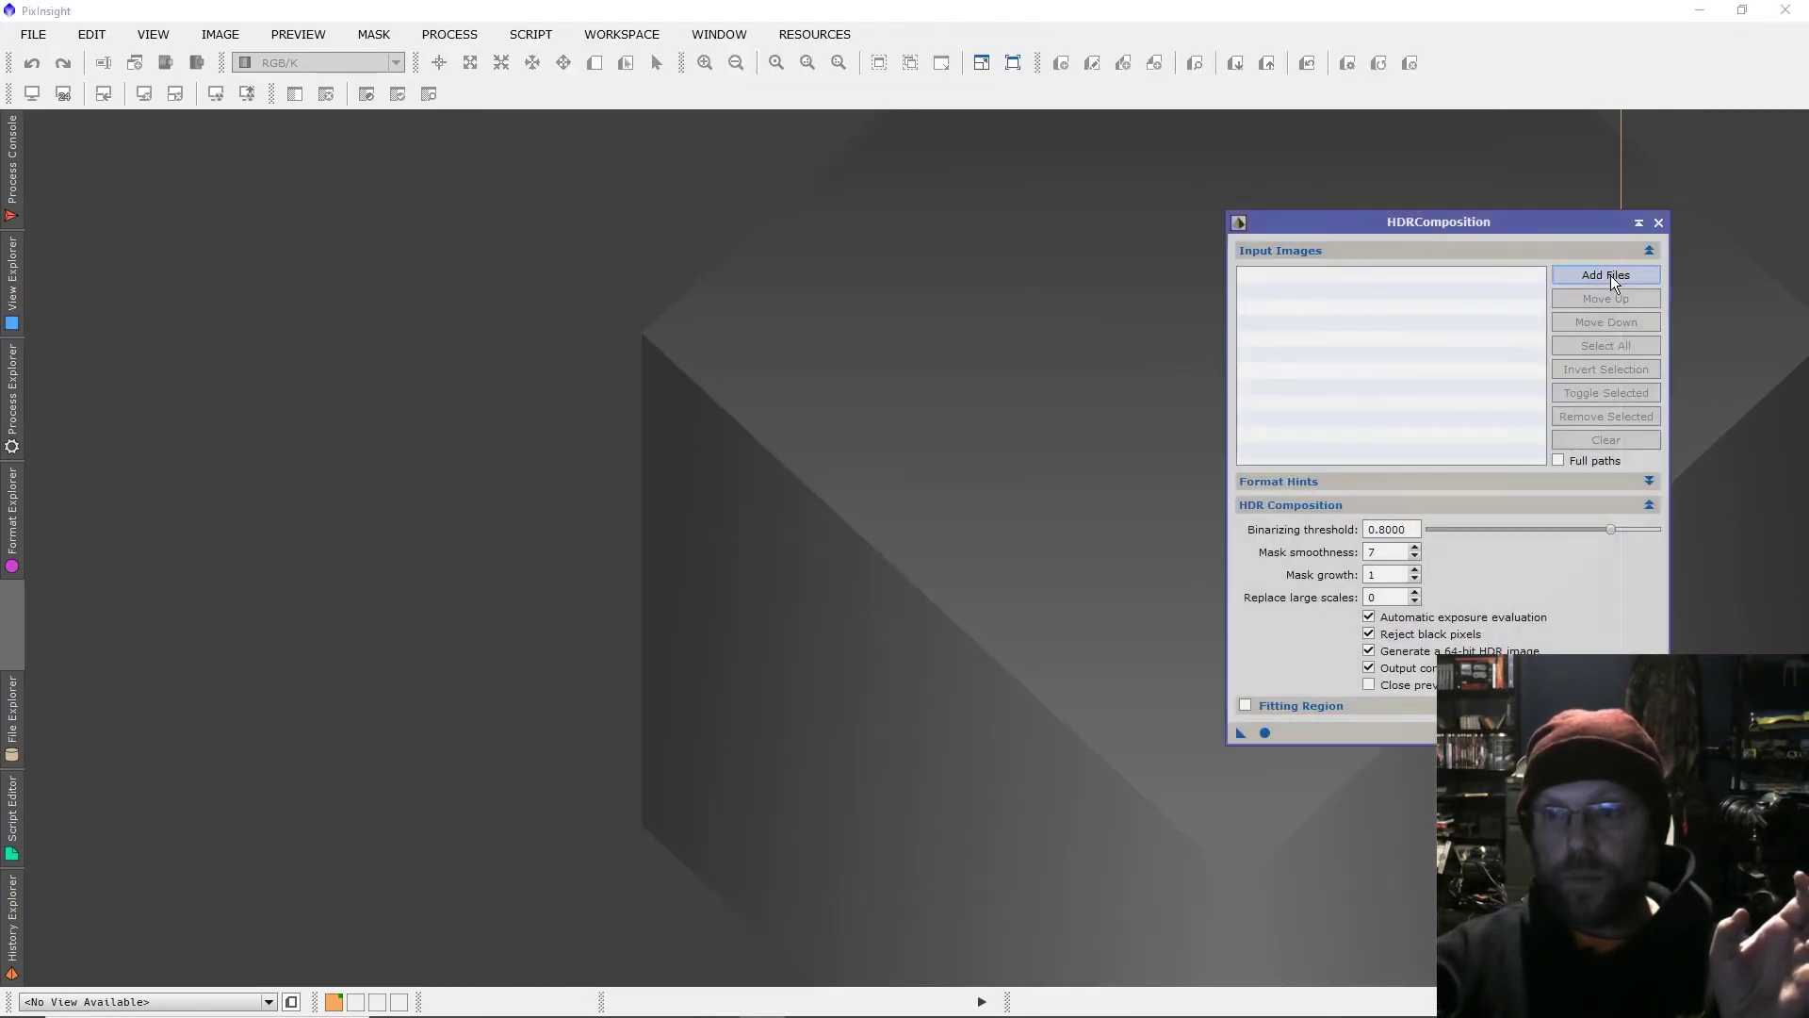
left_click(1609, 275)
left_click_drag(1387, 221, 1052, 194)
scroll(1263, 435, "down", 3)
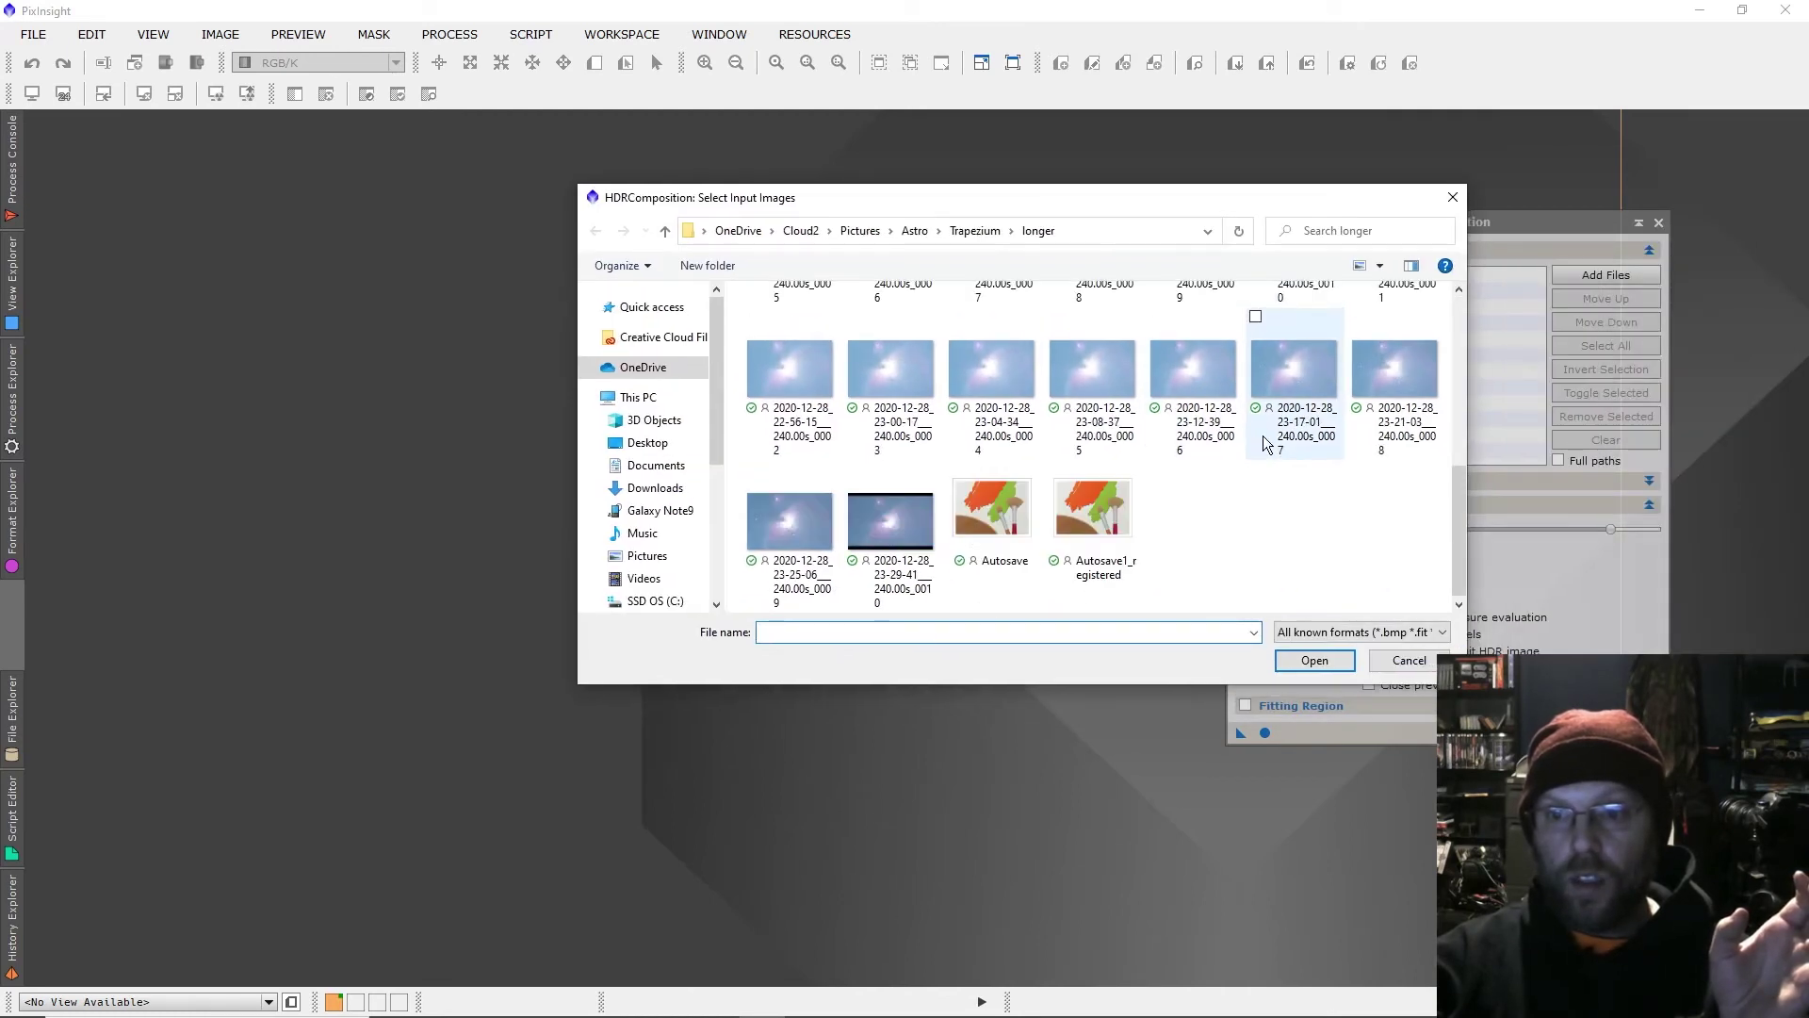
left_click_drag(1206, 503, 990, 511)
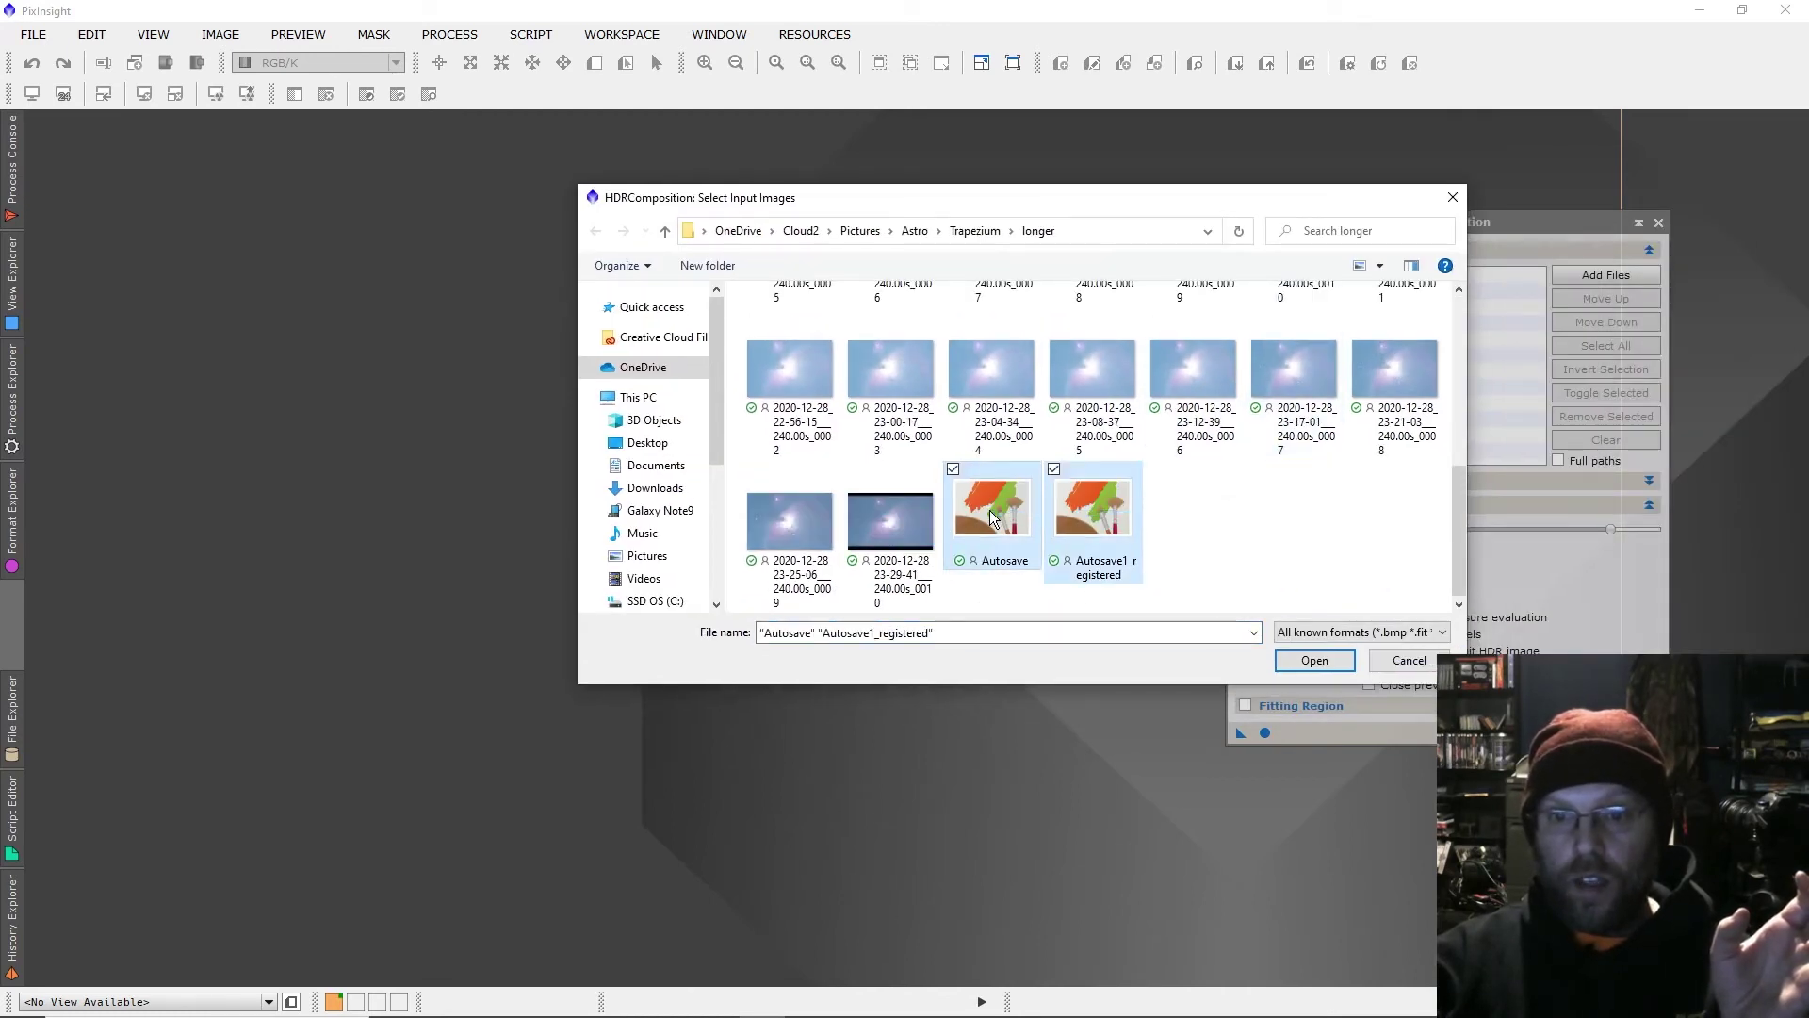
left_click(1322, 663)
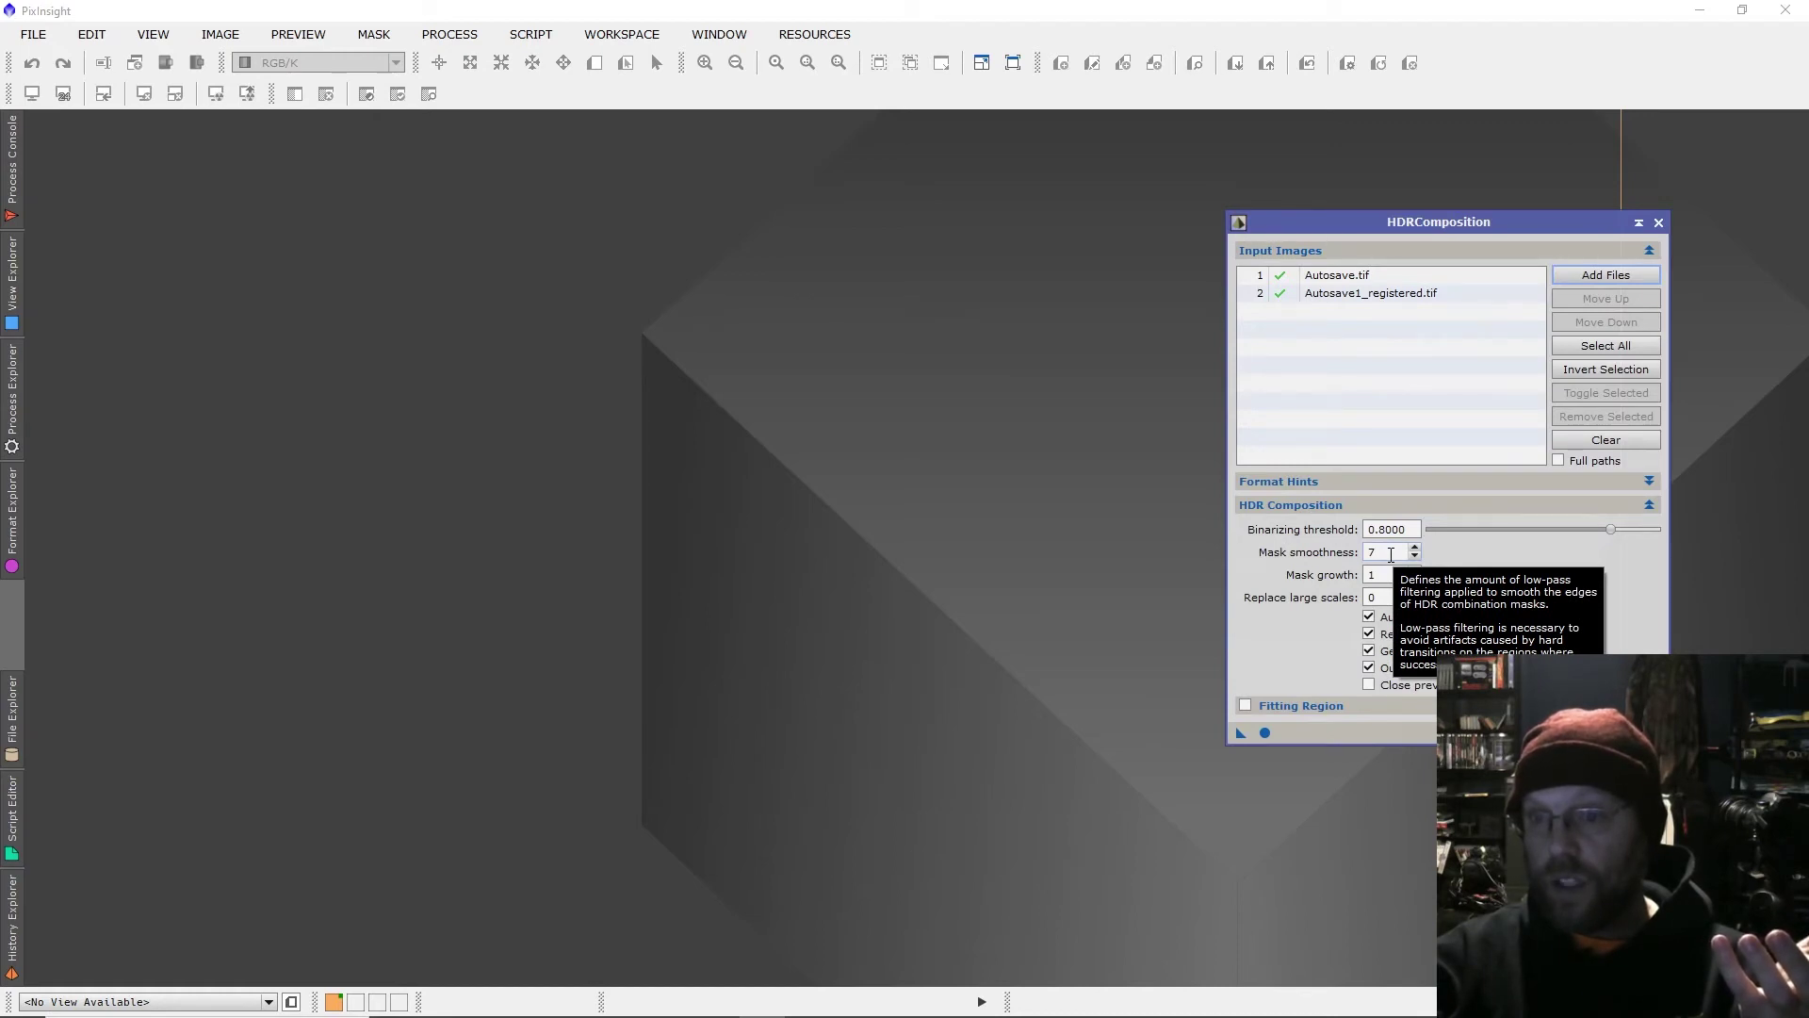
Generate the HDR image and HDR_mask01, inspect the result, then bring up File > Open.
left_click(1266, 732)
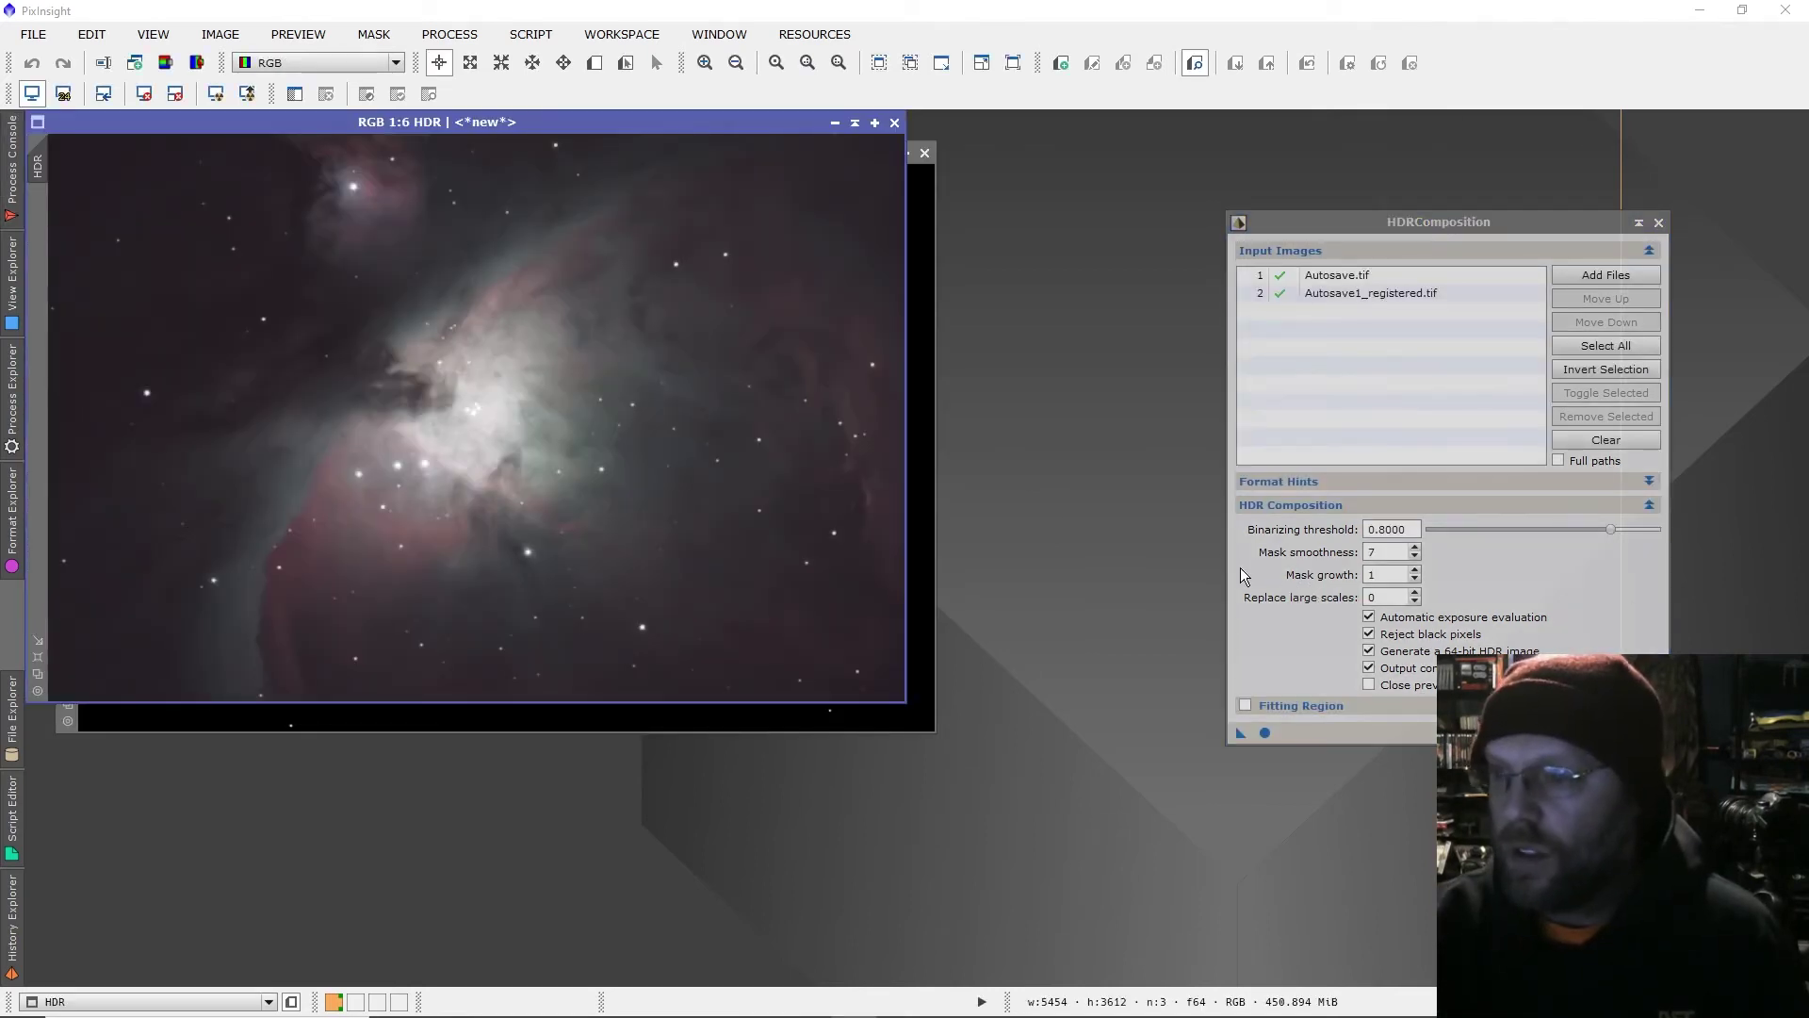
left_click_drag(603, 122, 683, 197)
scroll(571, 485, "up", 4)
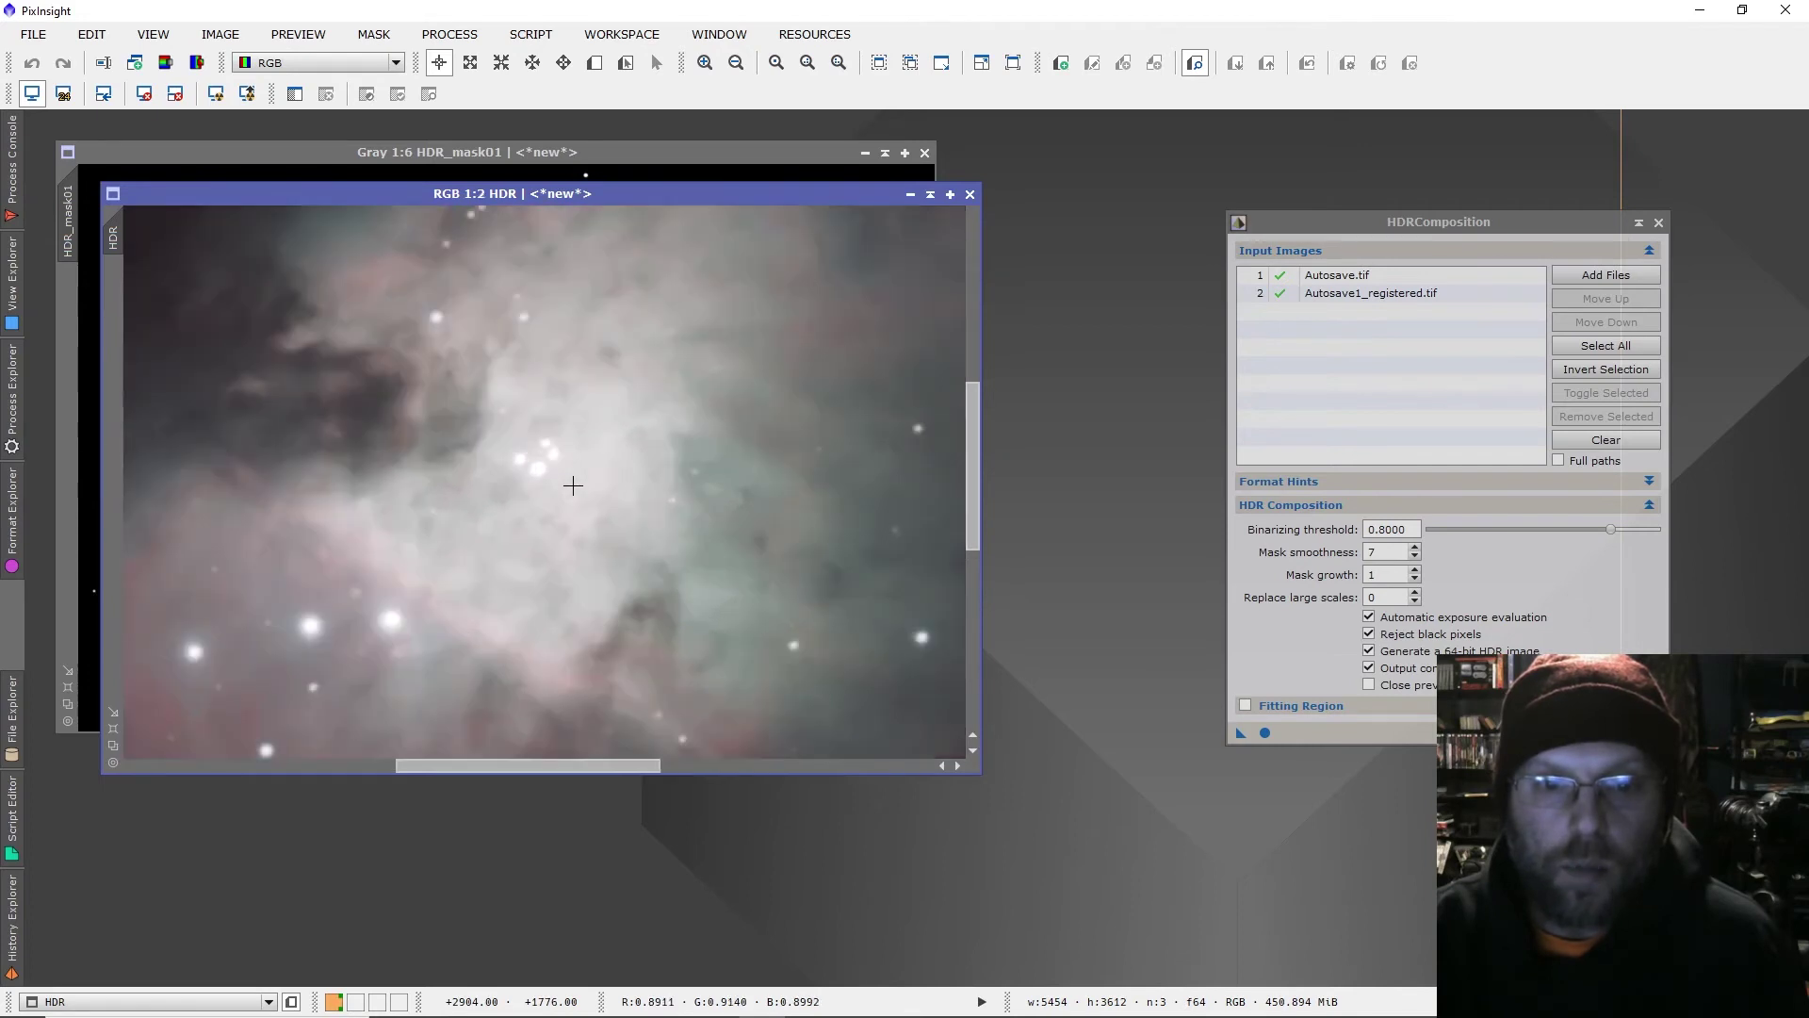
scroll(573, 485, "down", 4)
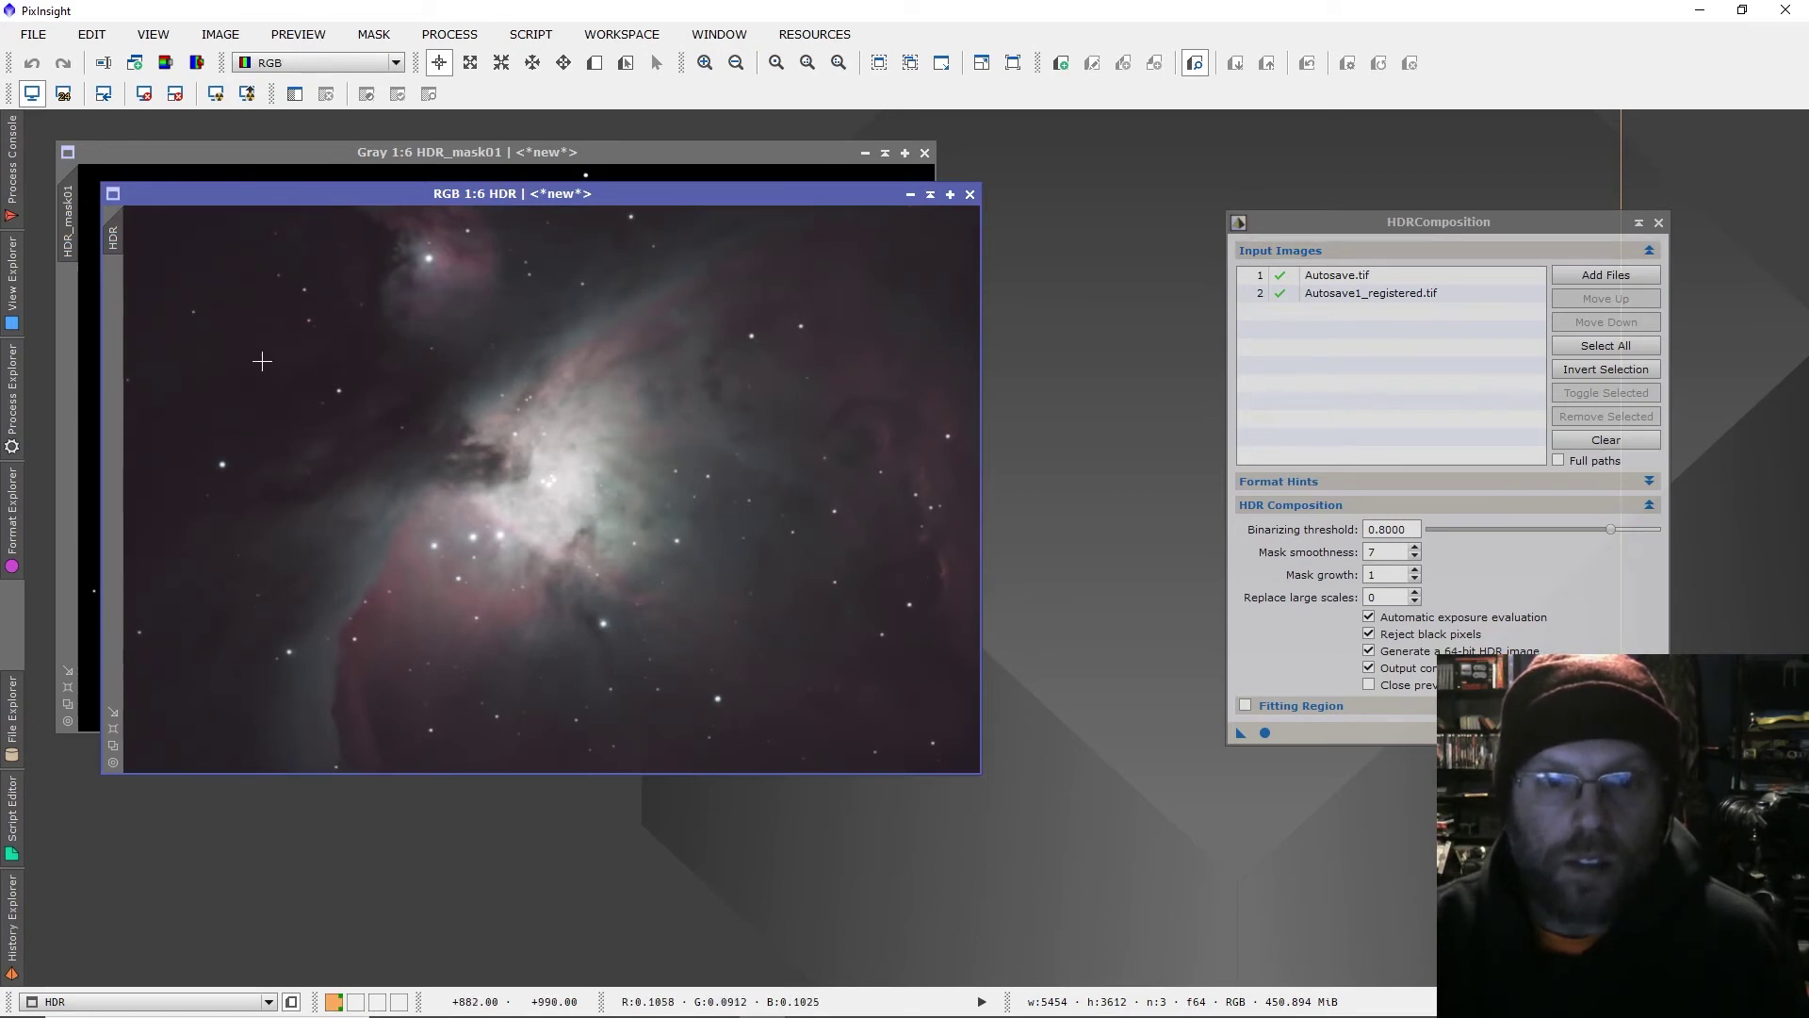
left_click_drag(281, 196, 237, 194)
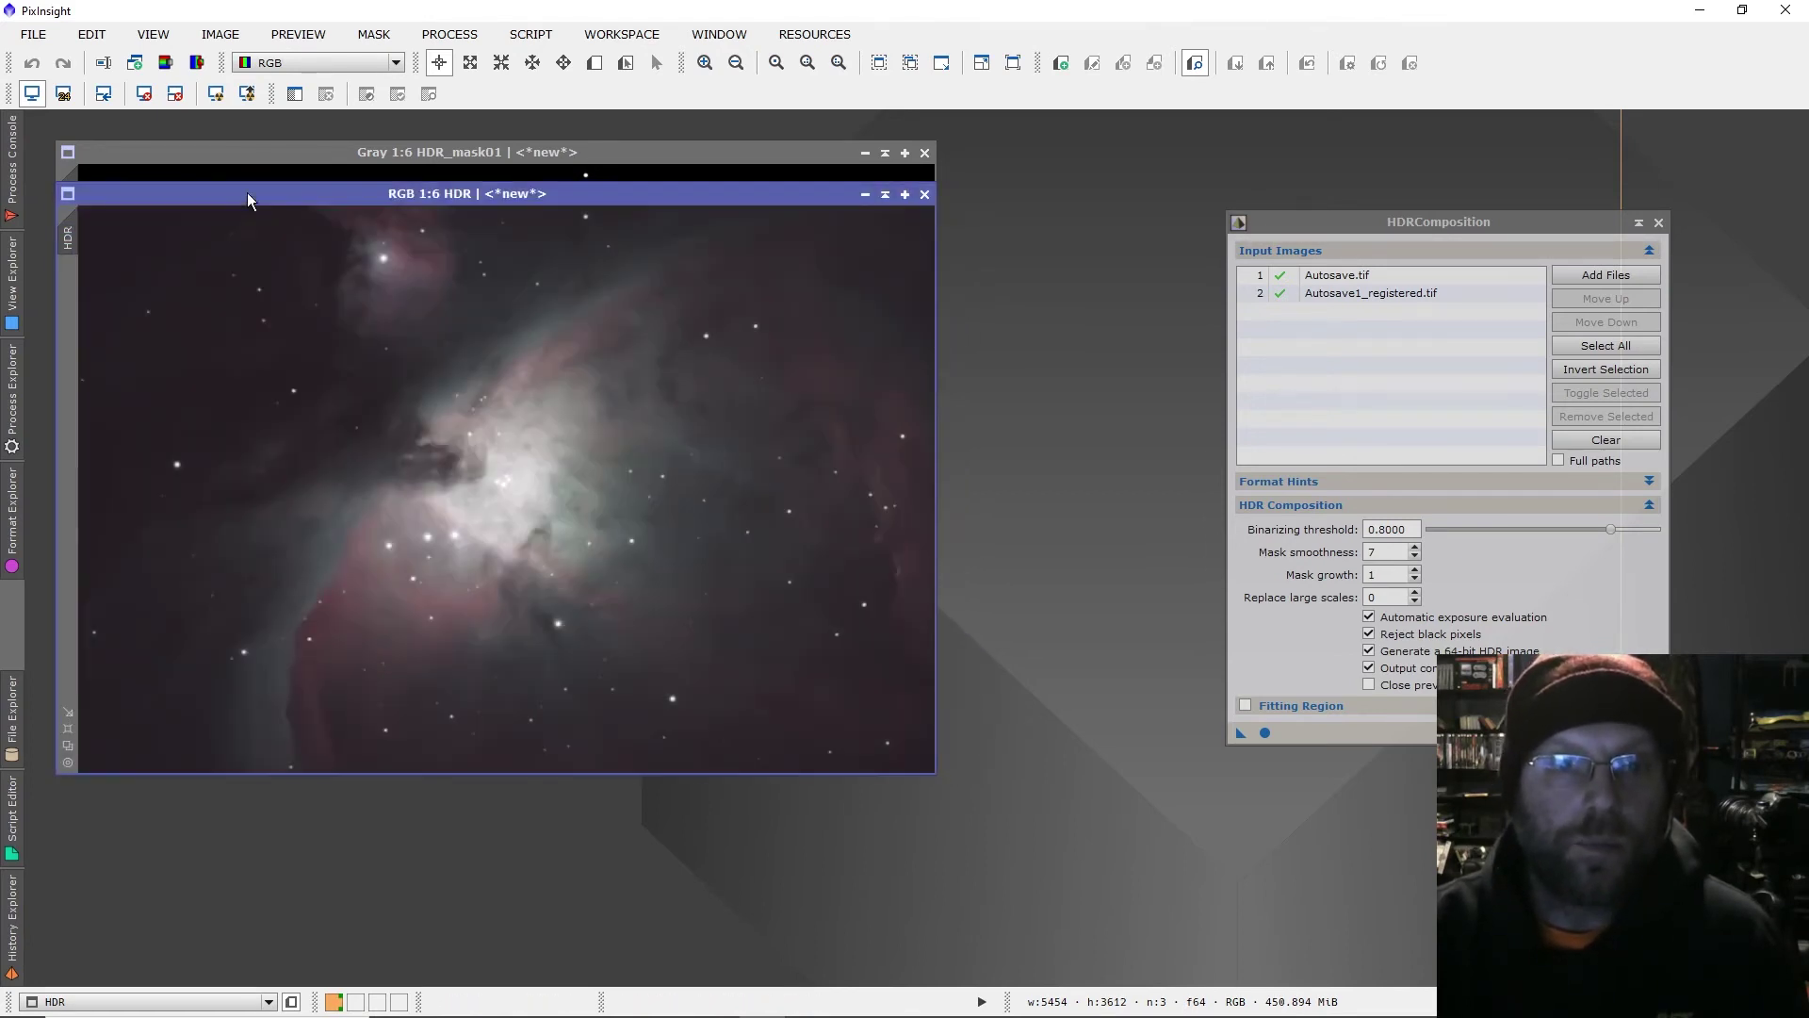
left_click(34, 35)
left_click(66, 68)
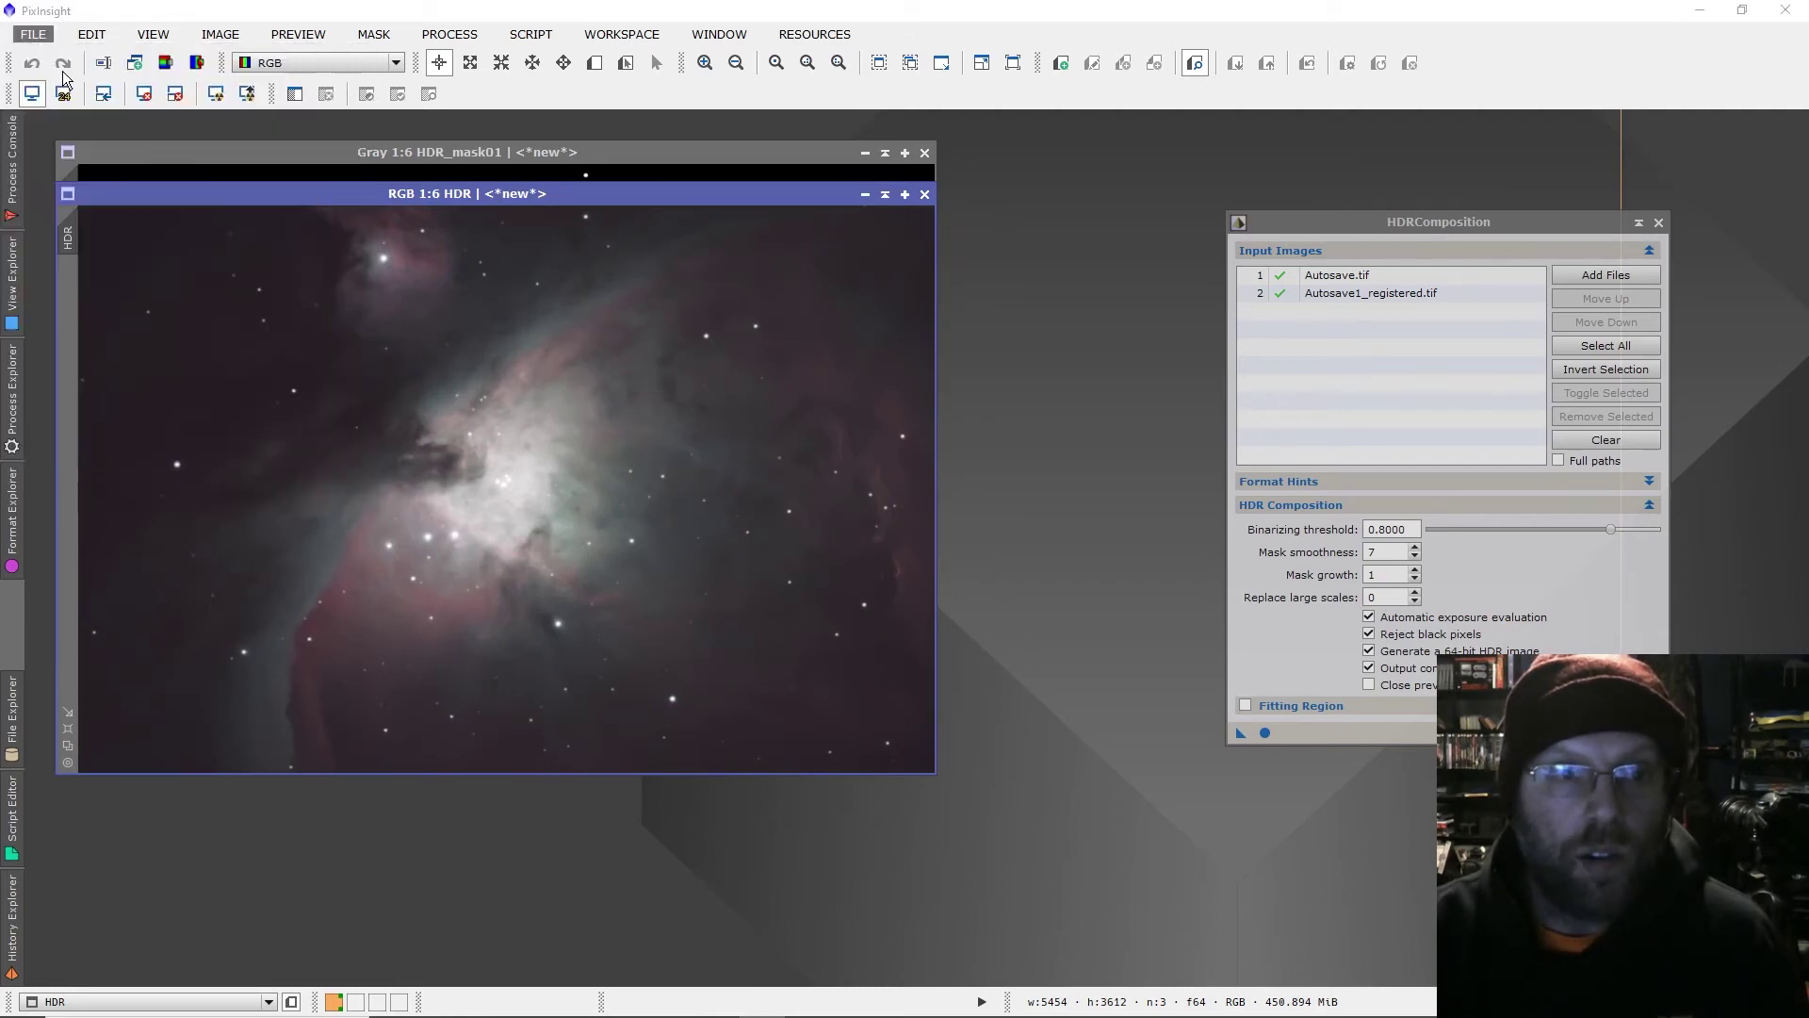
Open Autosave.tif beside the HDR image for comparison and close HDRComposition.
scroll(373, 240, "down", 10)
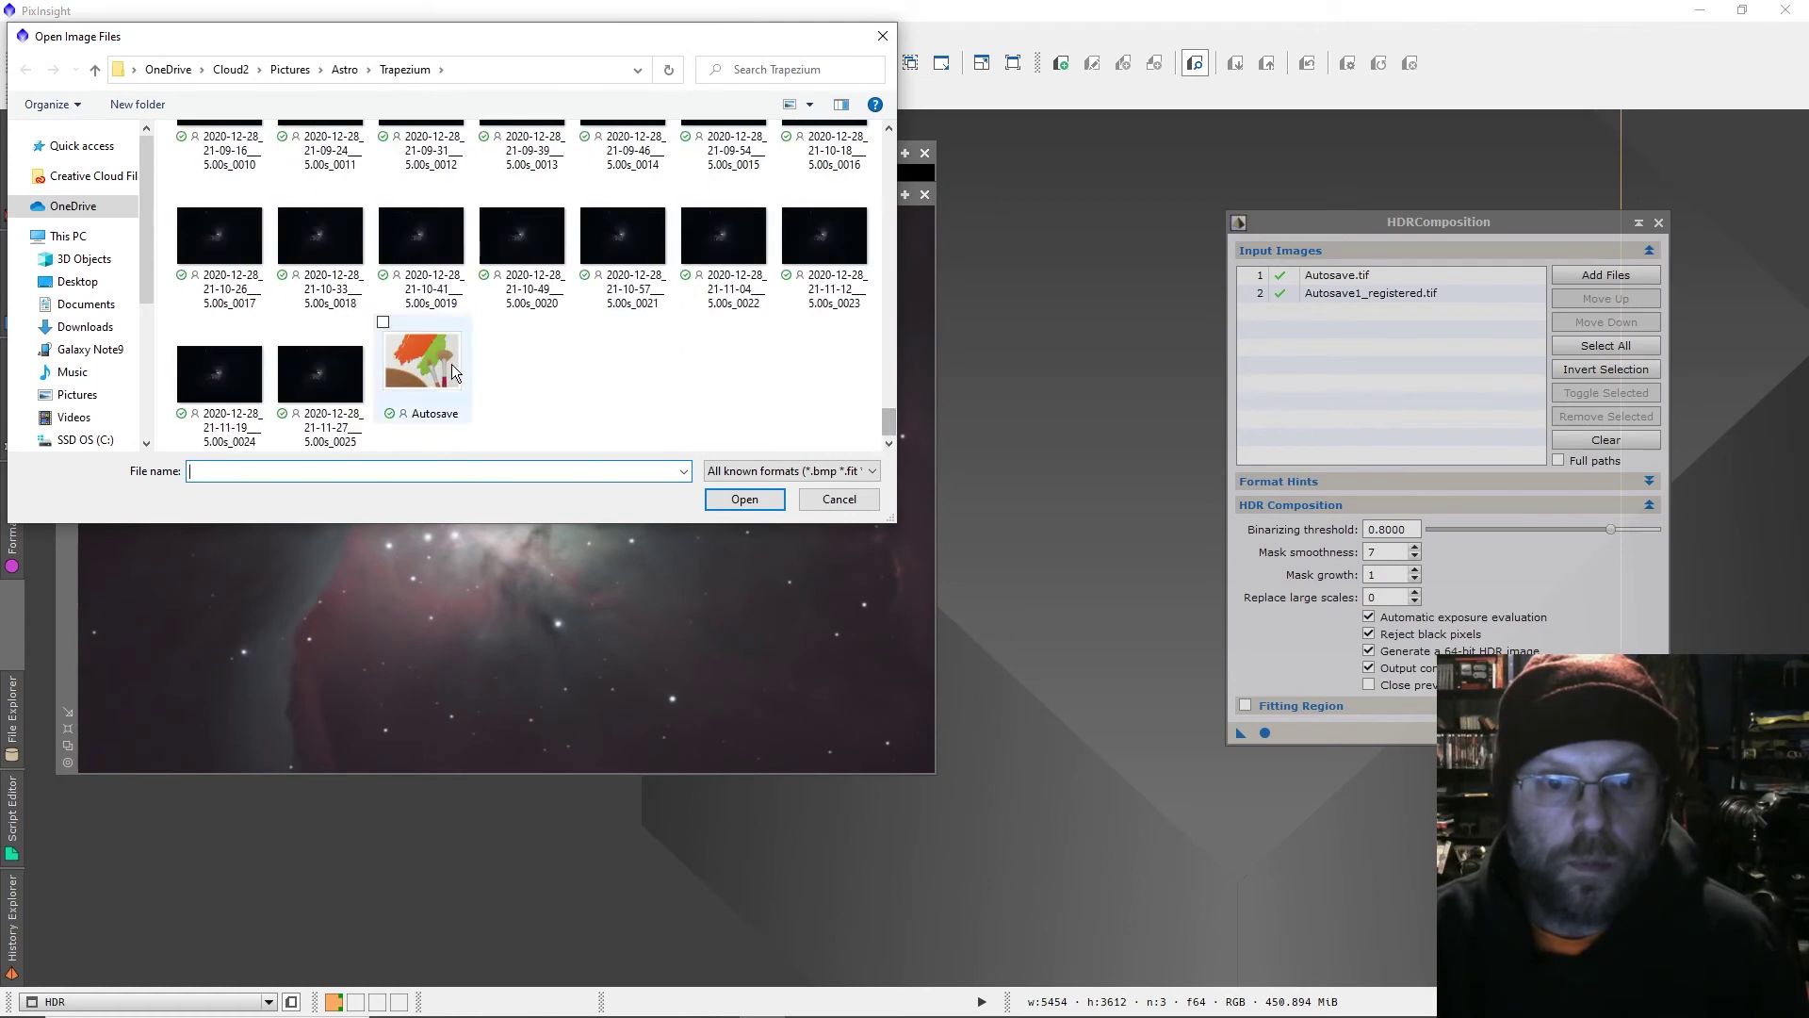
double_click(452, 365)
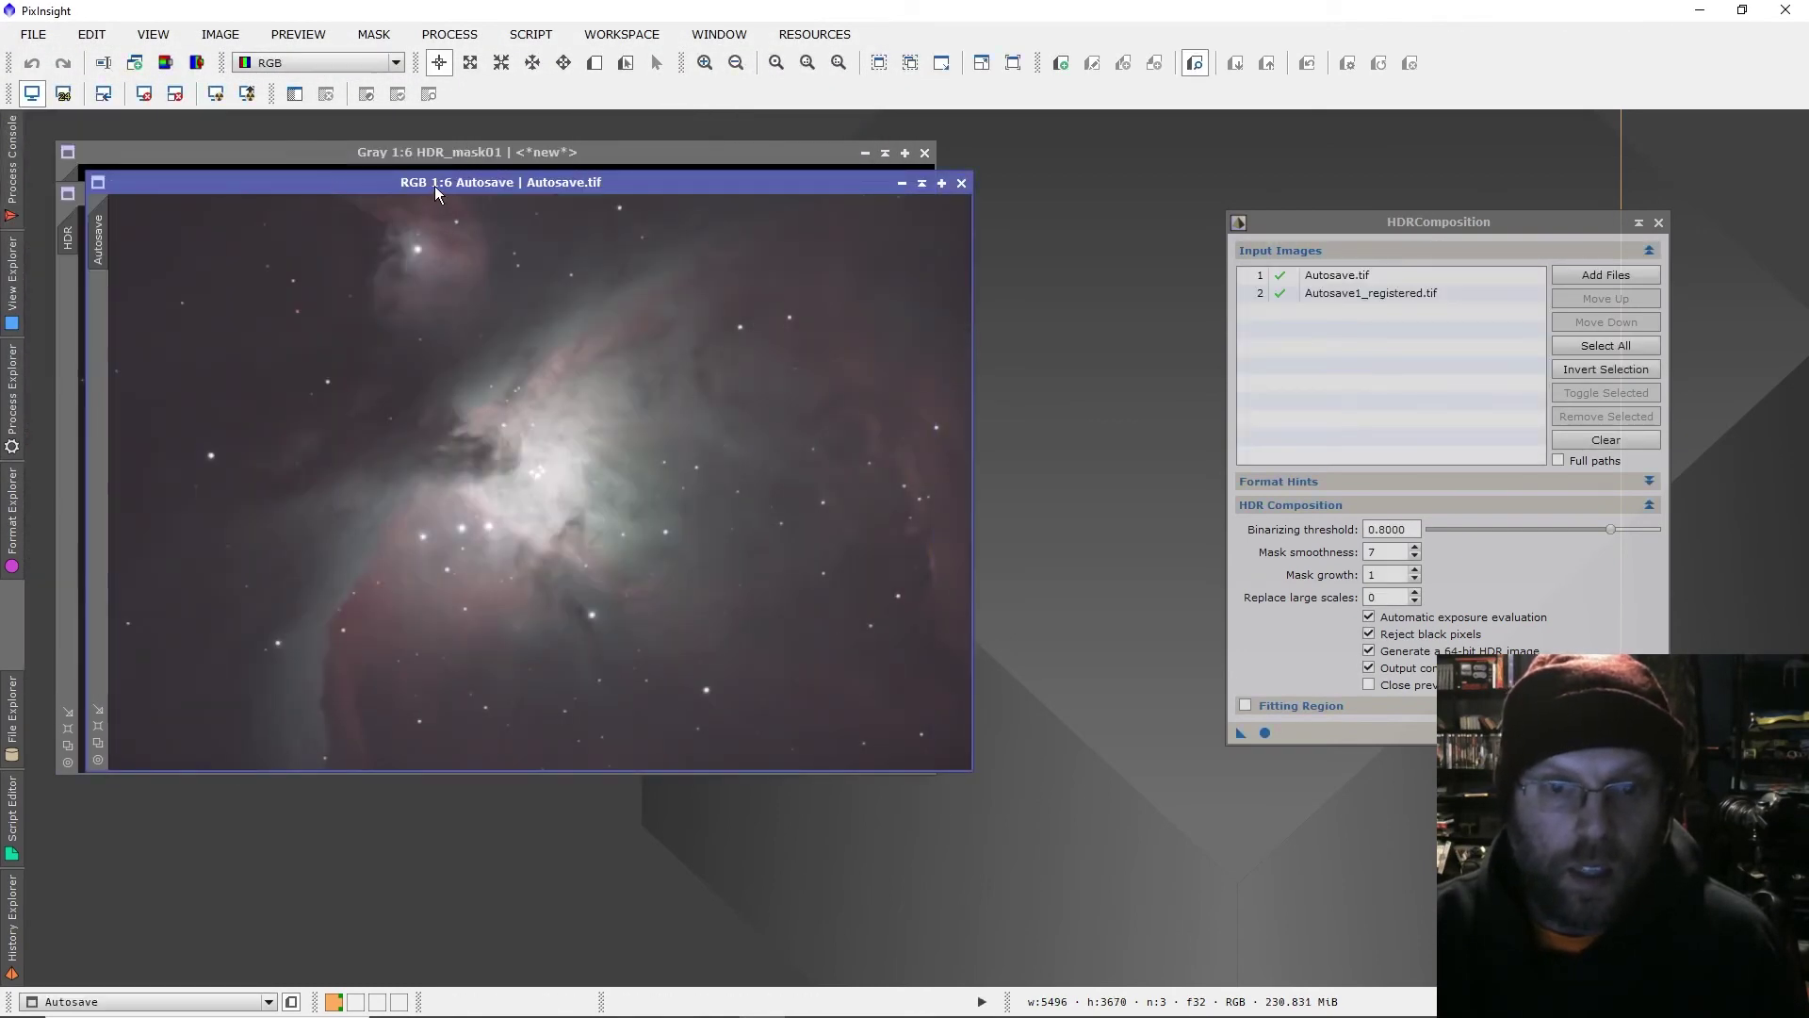
left_click_drag(434, 187, 728, 188)
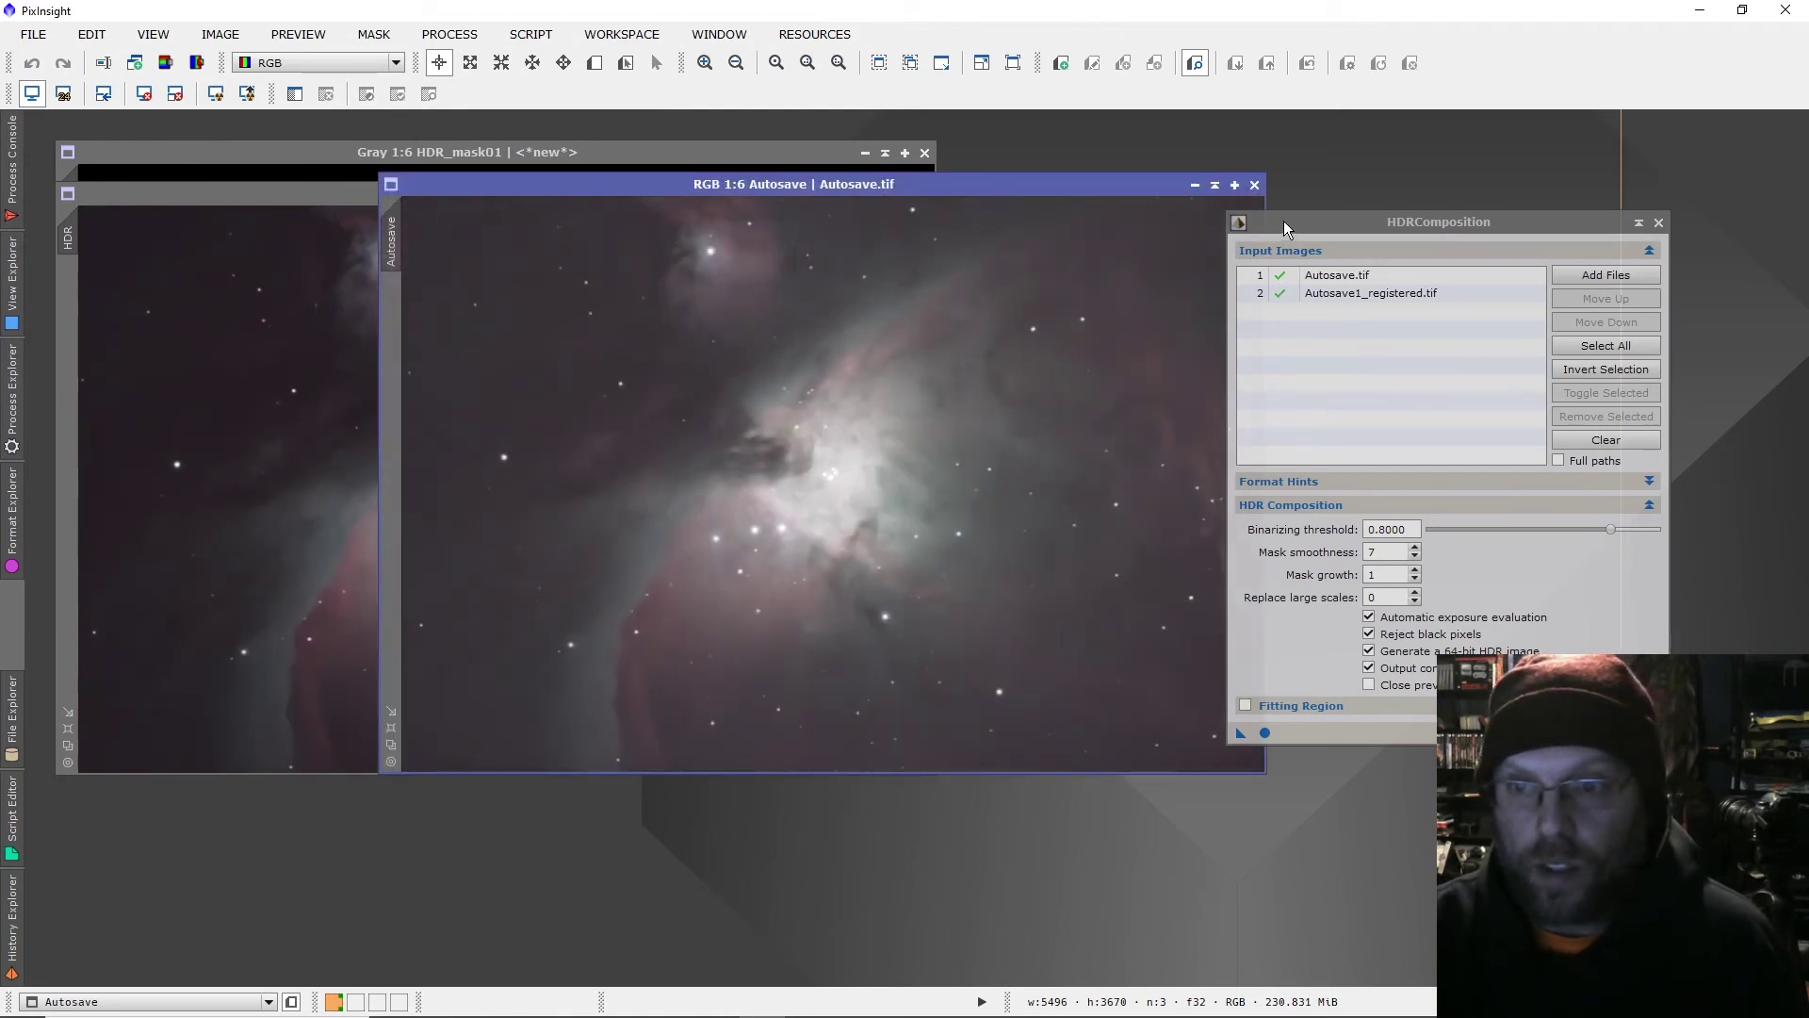
left_click_drag(1283, 220, 1419, 184)
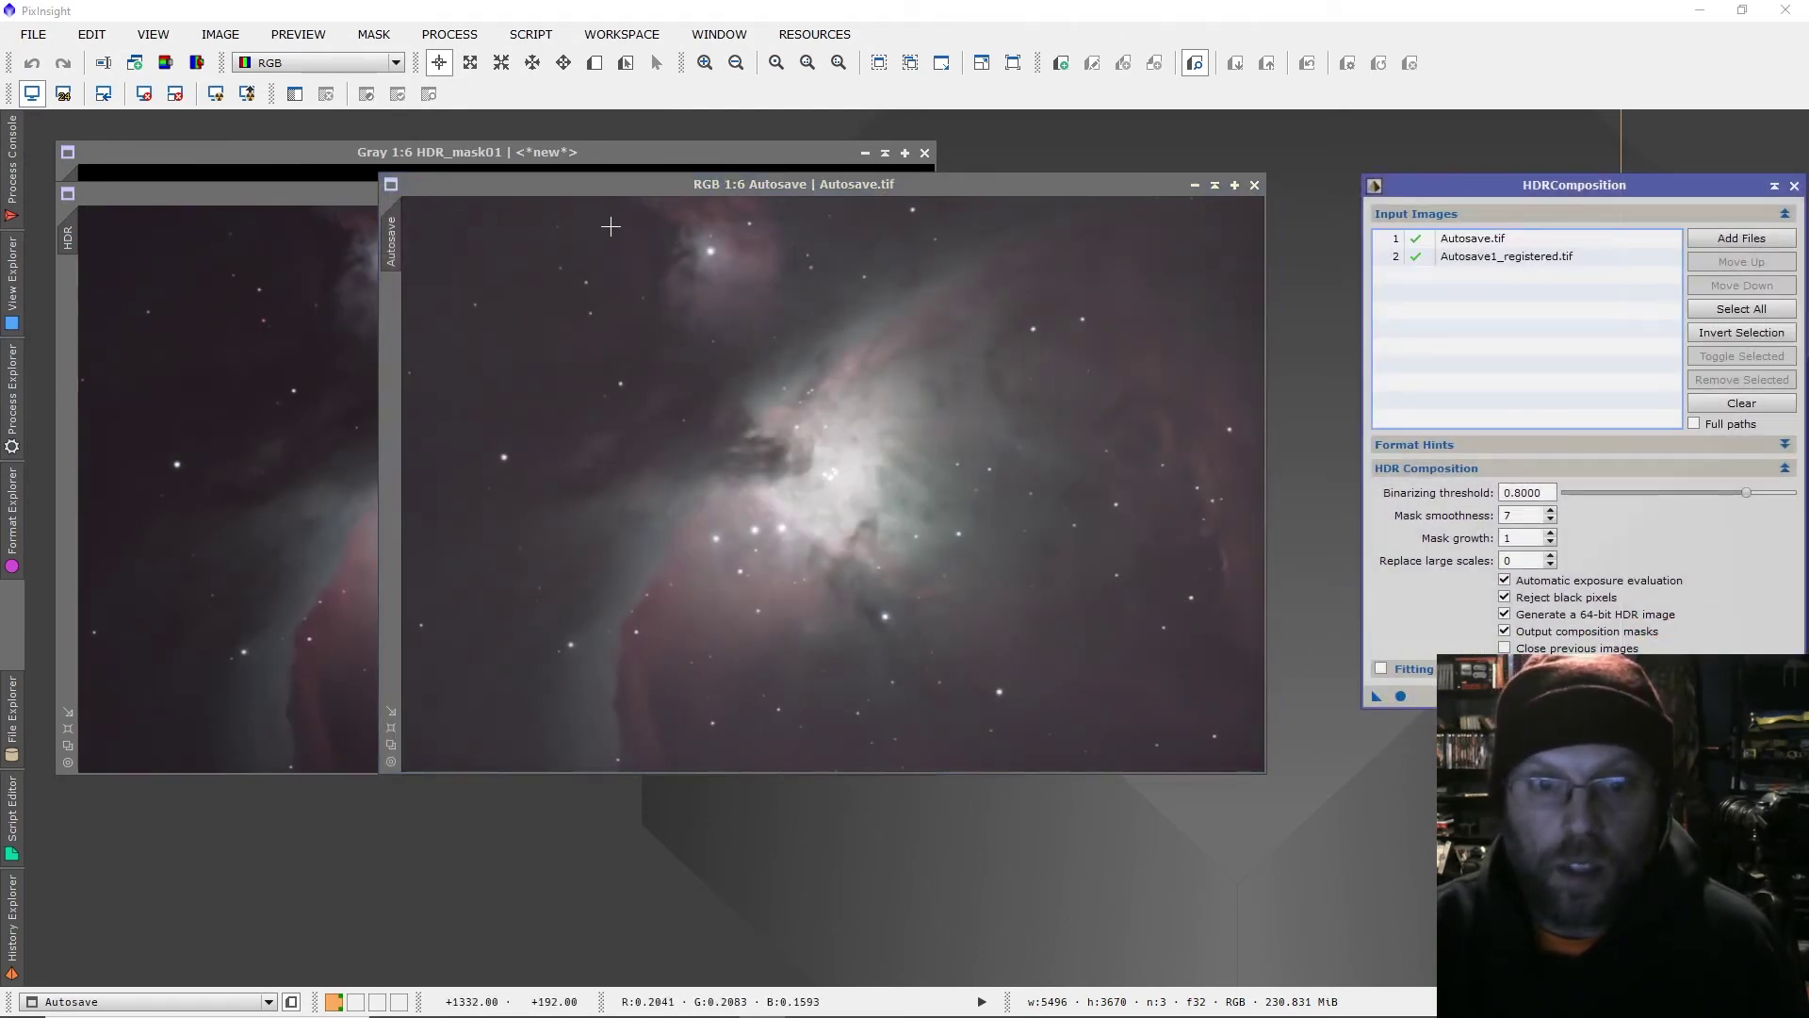
left_click_drag(601, 189, 1215, 171)
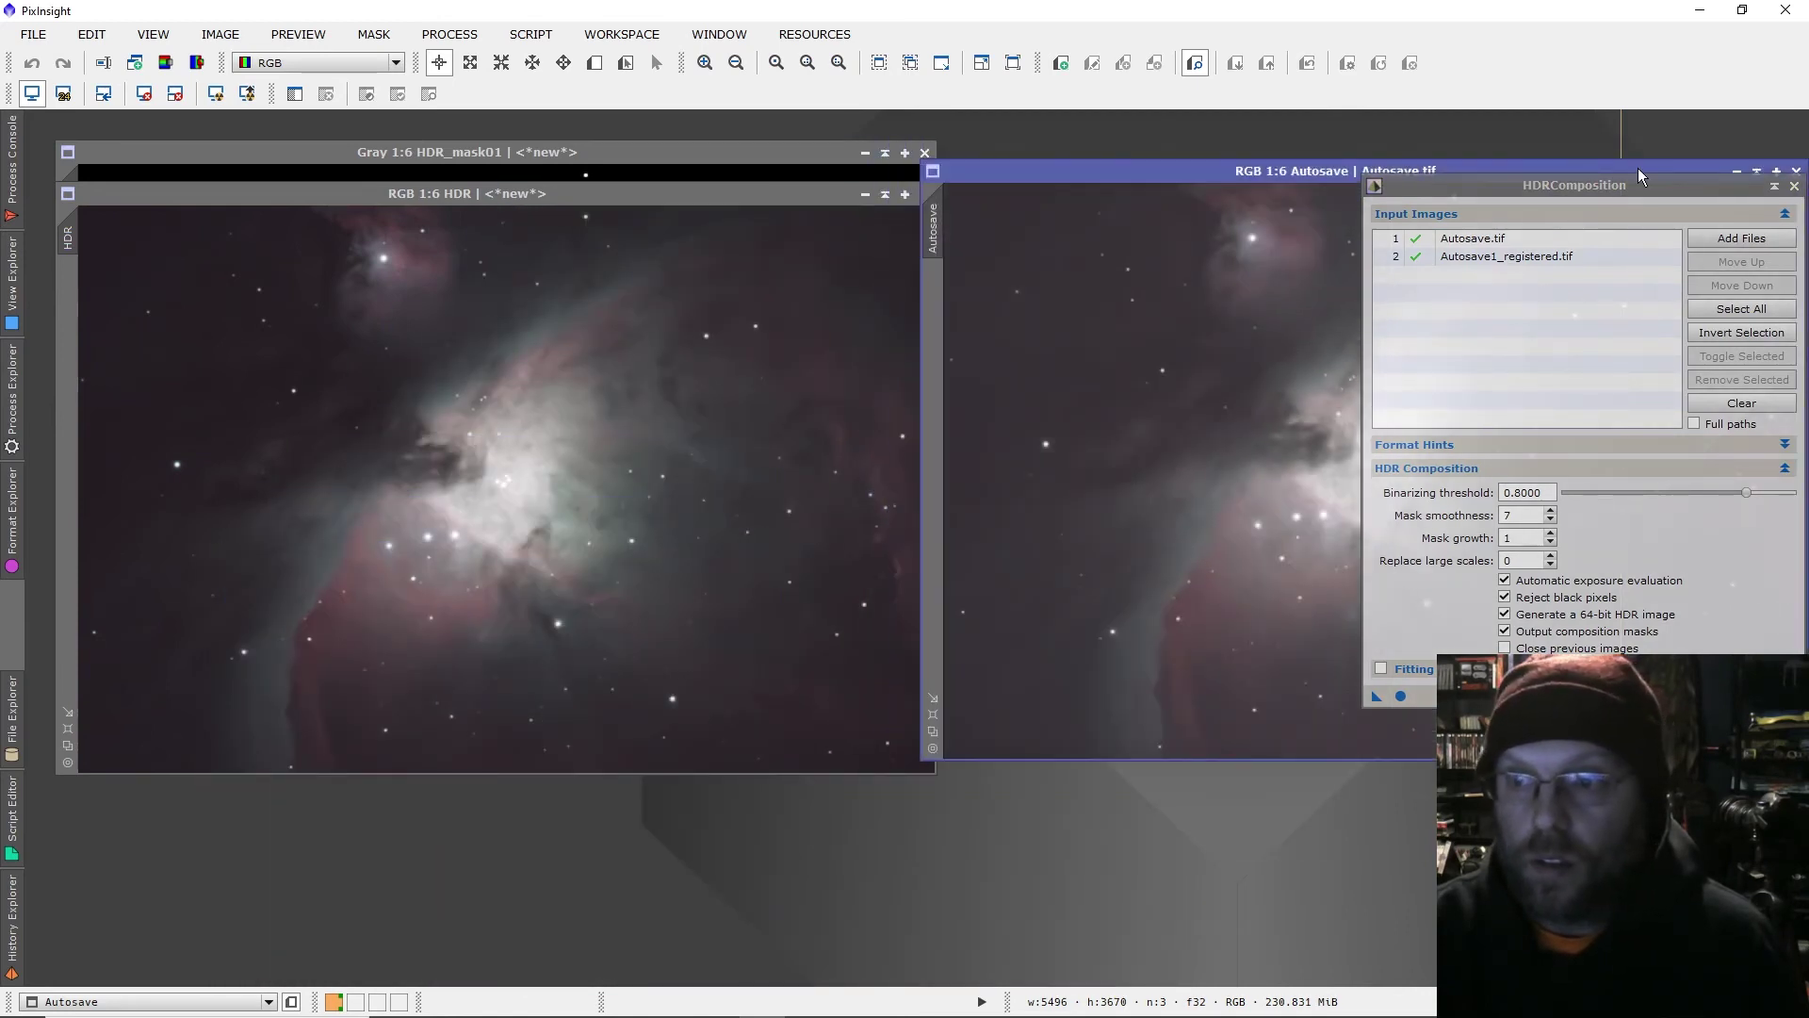
left_click(1774, 187)
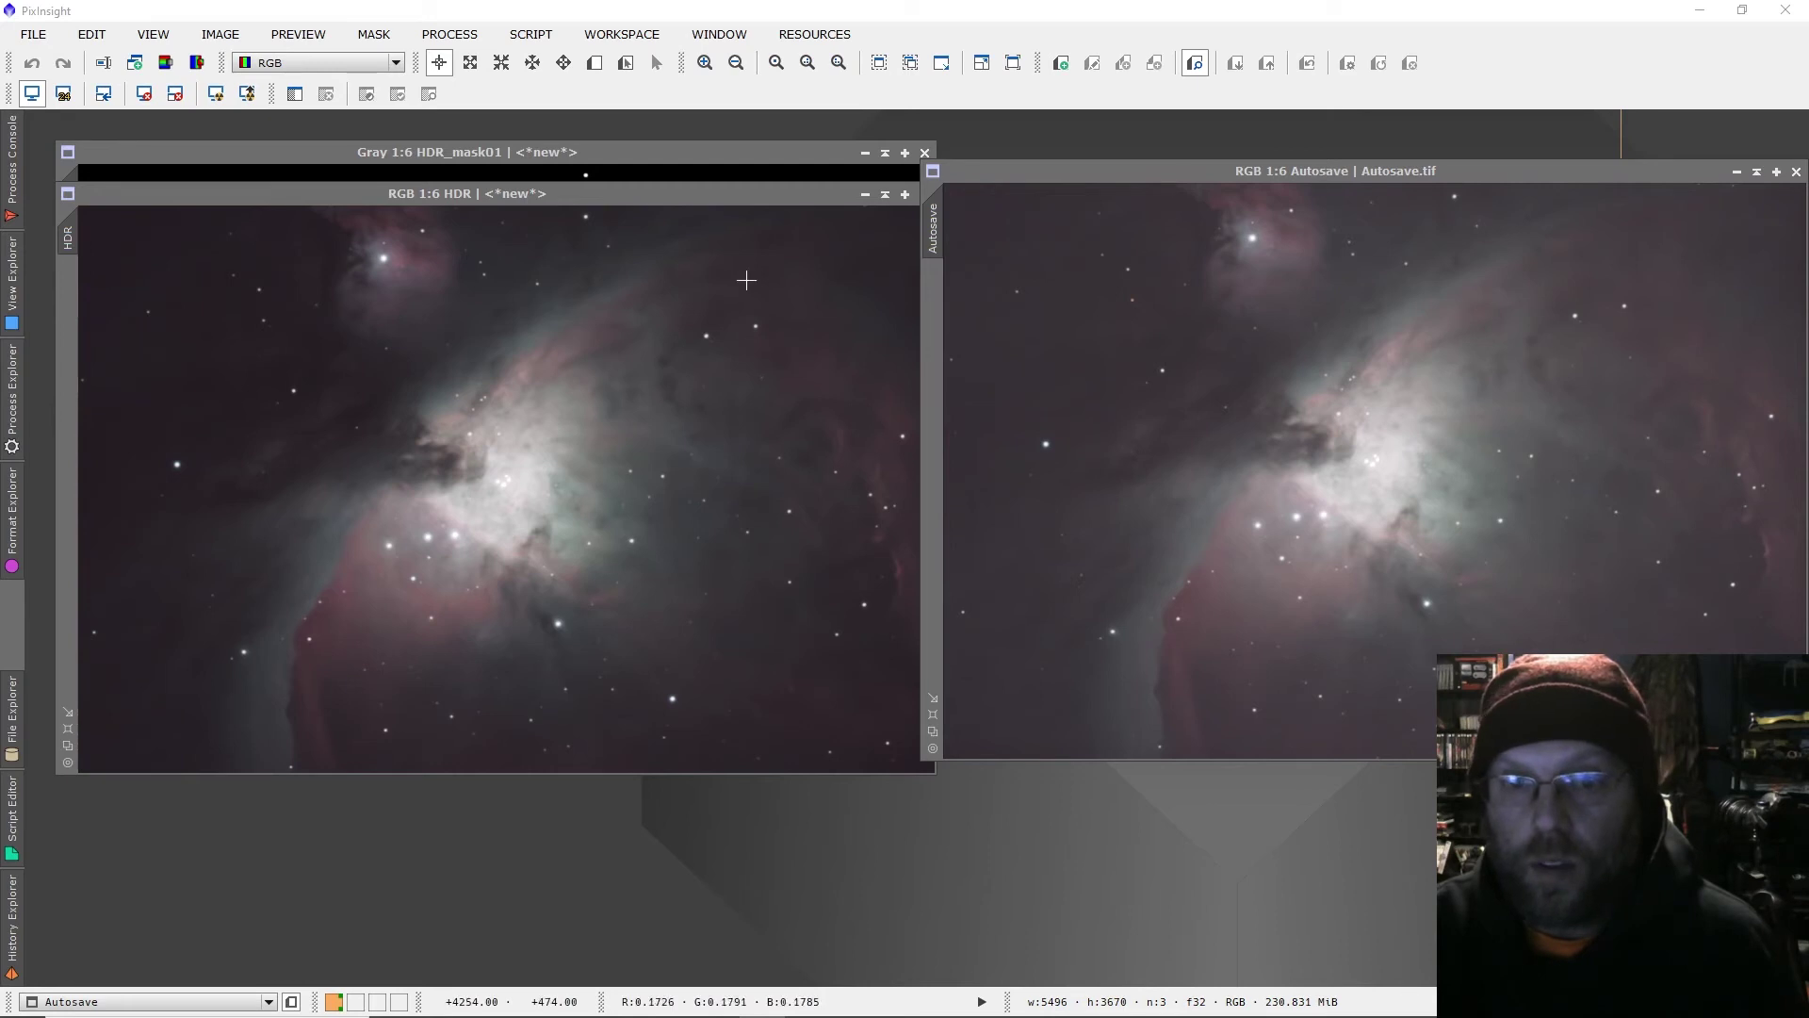
left_click_drag(1028, 182, 814, 184)
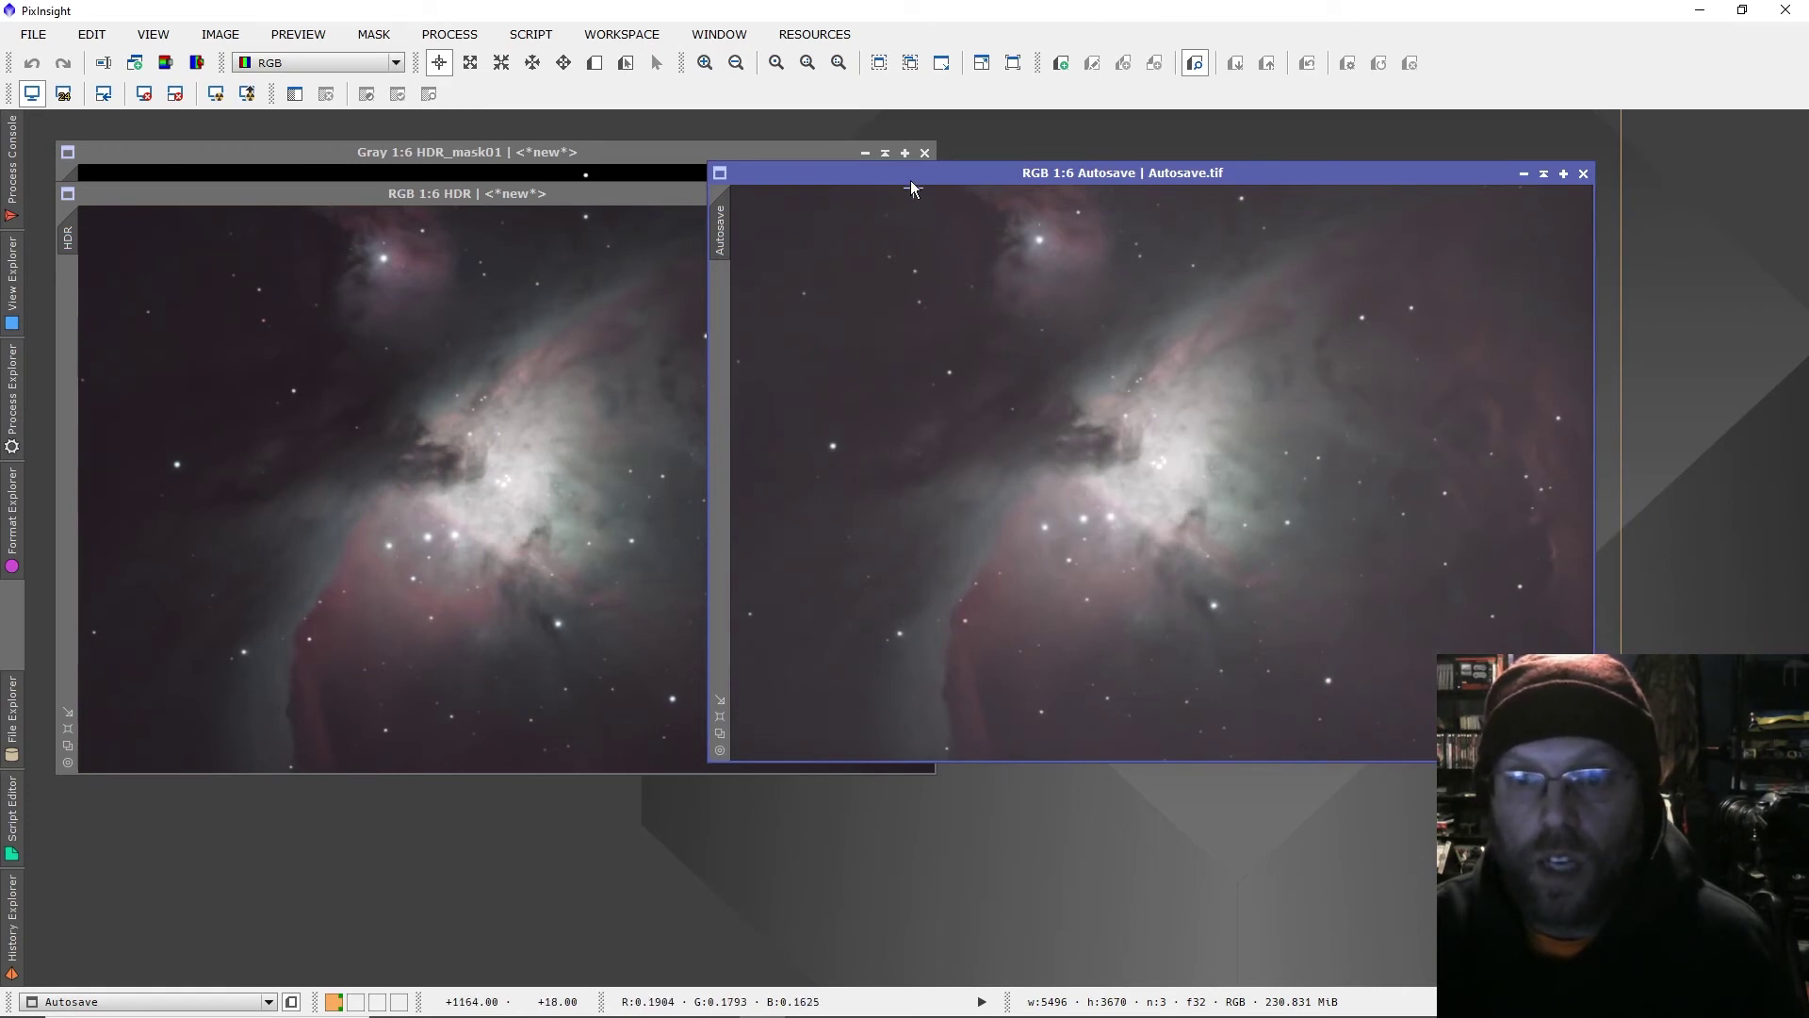
left_click_drag(910, 189, 970, 209)
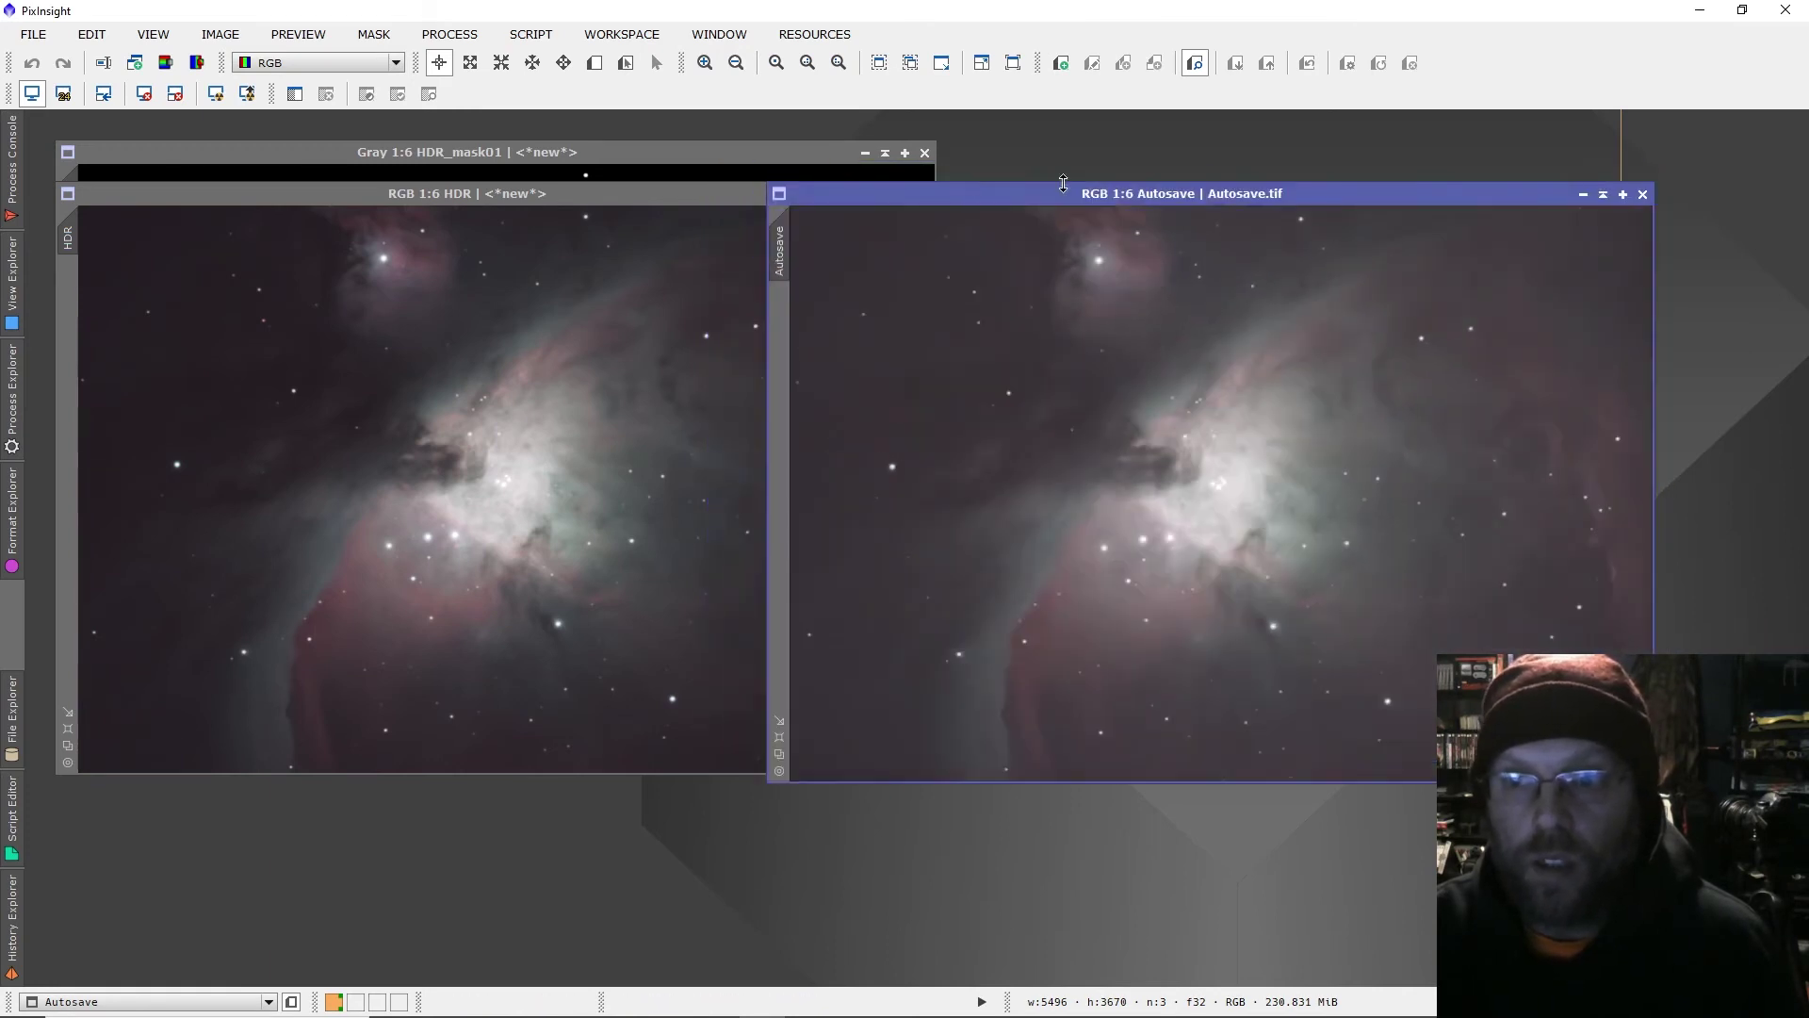
Close the Autosave and HDR_mask01 windows, leaving only the HDR image.
left_click(1642, 195)
left_click_drag(595, 202, 765, 200)
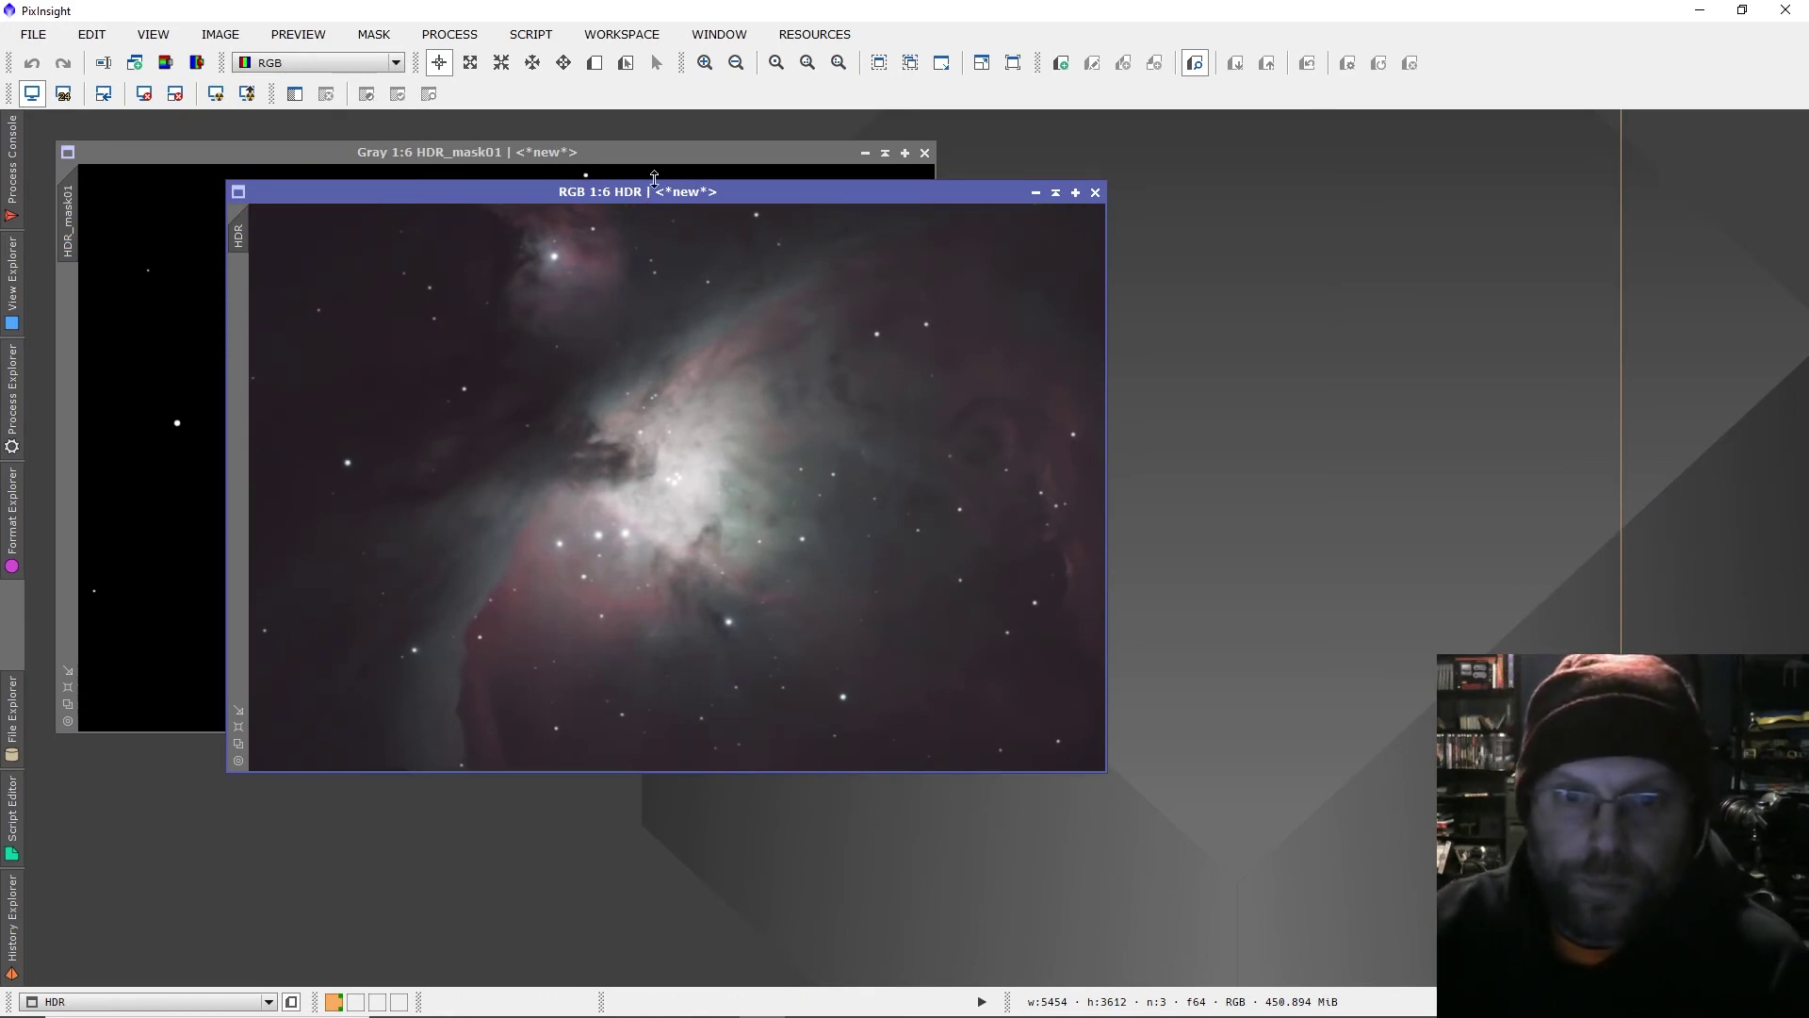
left_click(925, 155)
left_click_drag(840, 191, 755, 159)
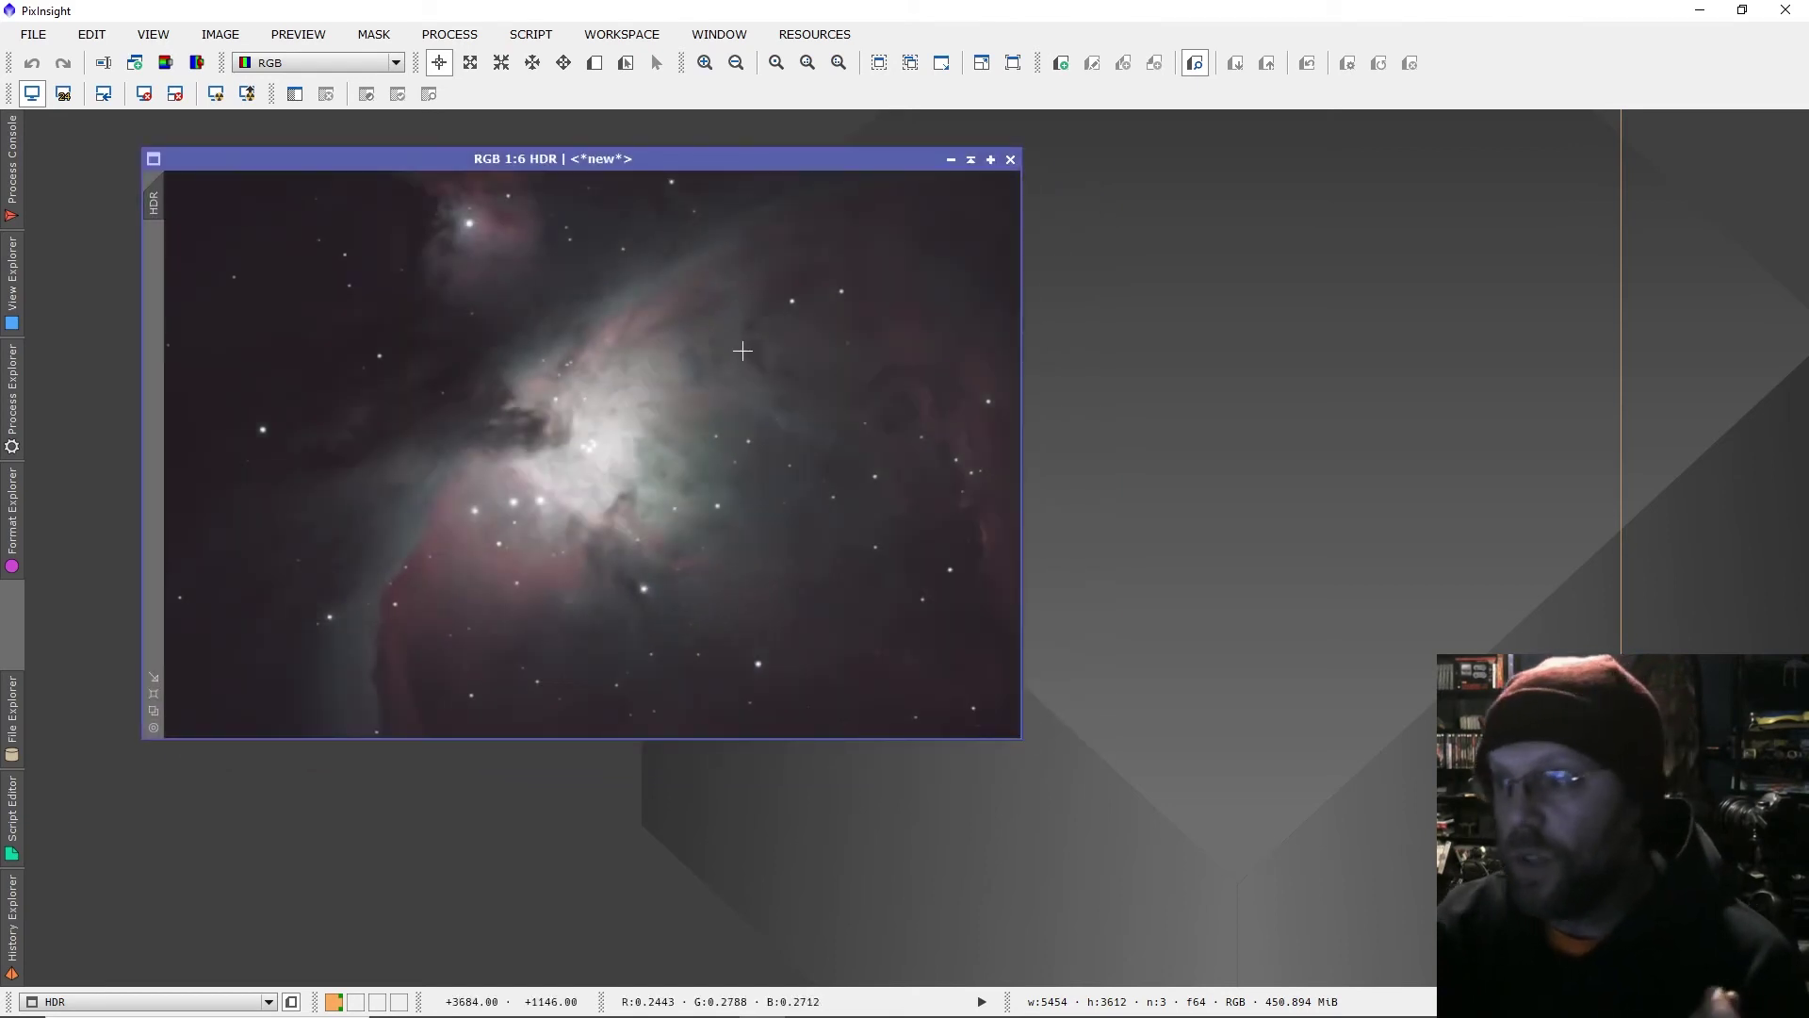
left_click(446, 36)
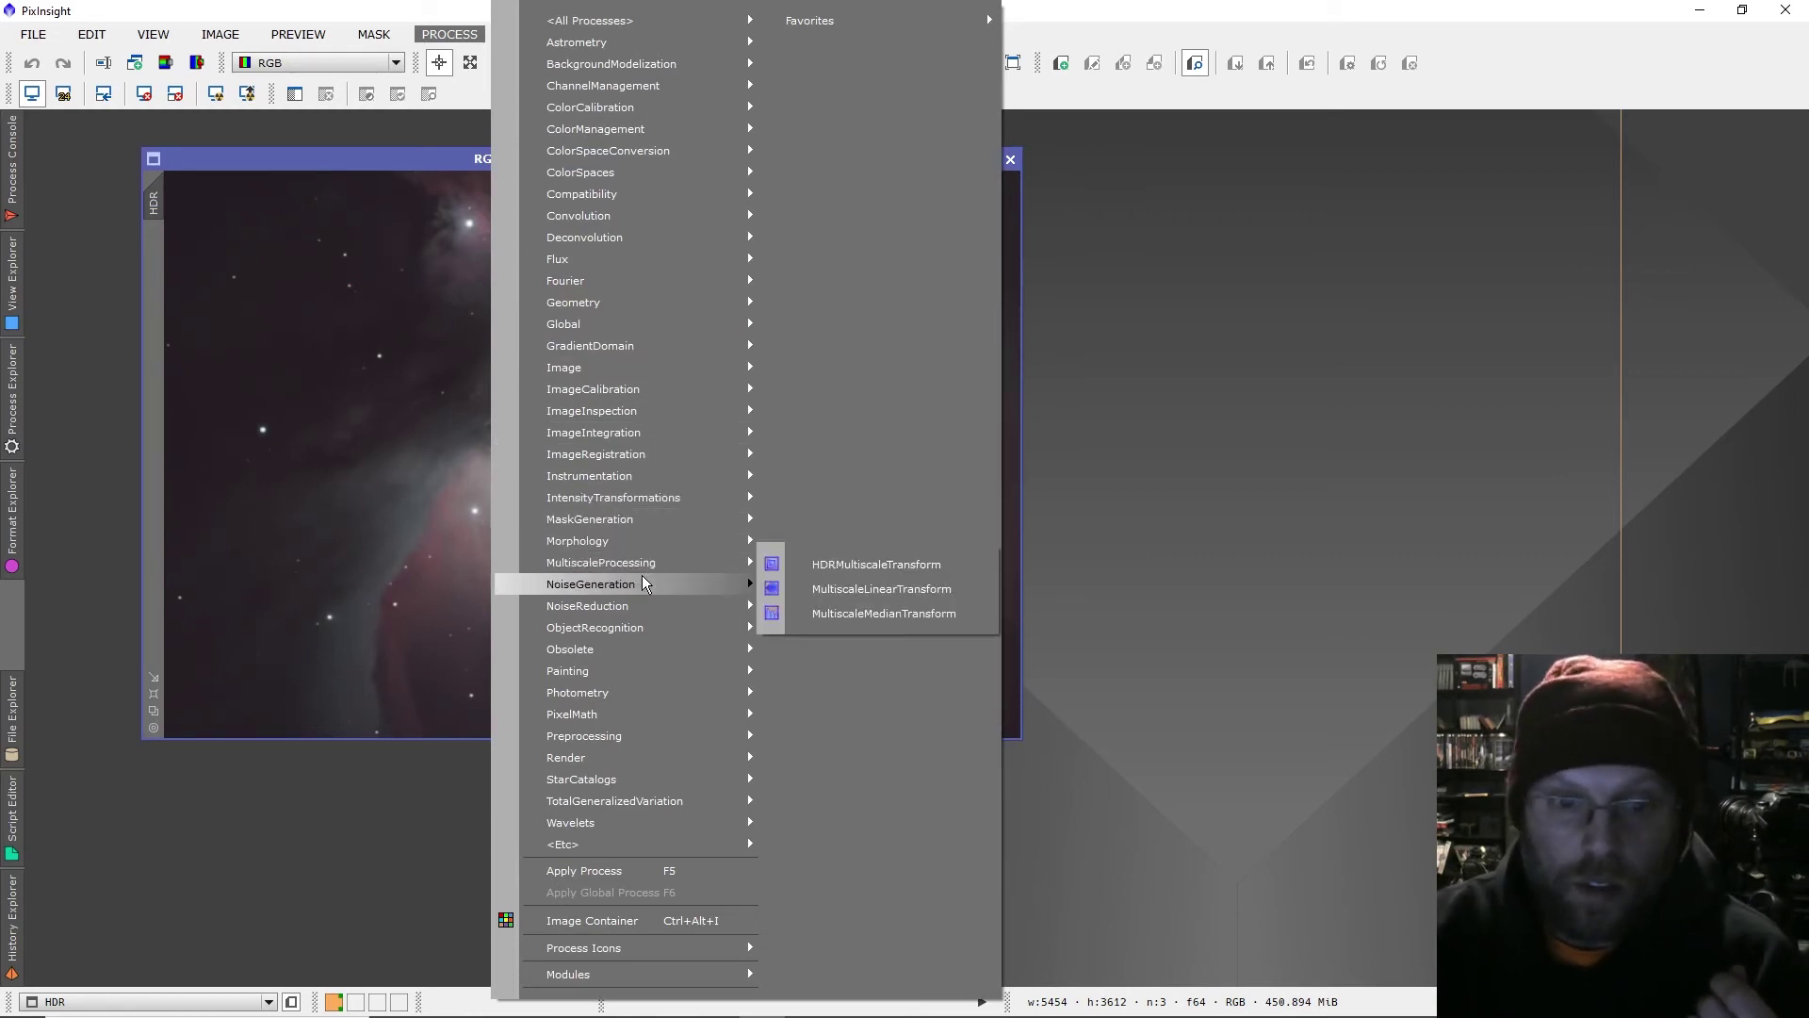
Create range_mask with upper limit 0.76 and smoothness 11 and mask the HDR image.
mouse_move(641, 528)
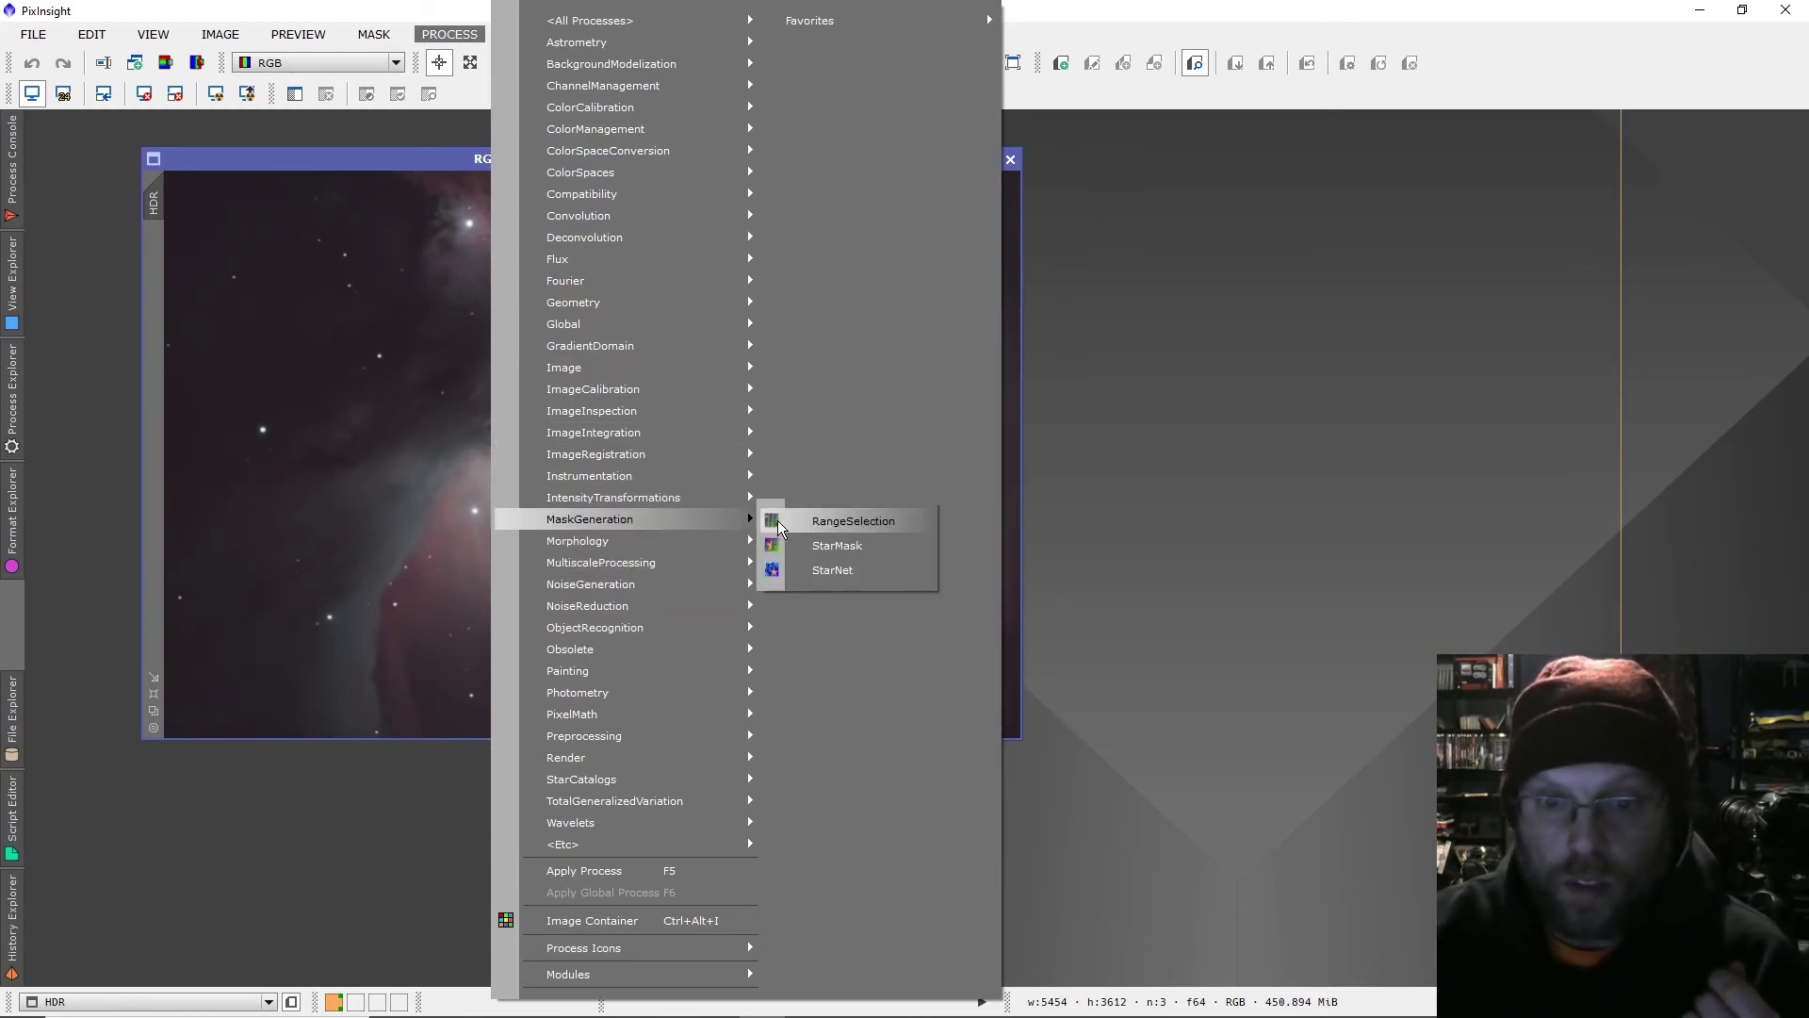
left_click(806, 526)
left_click(1291, 375)
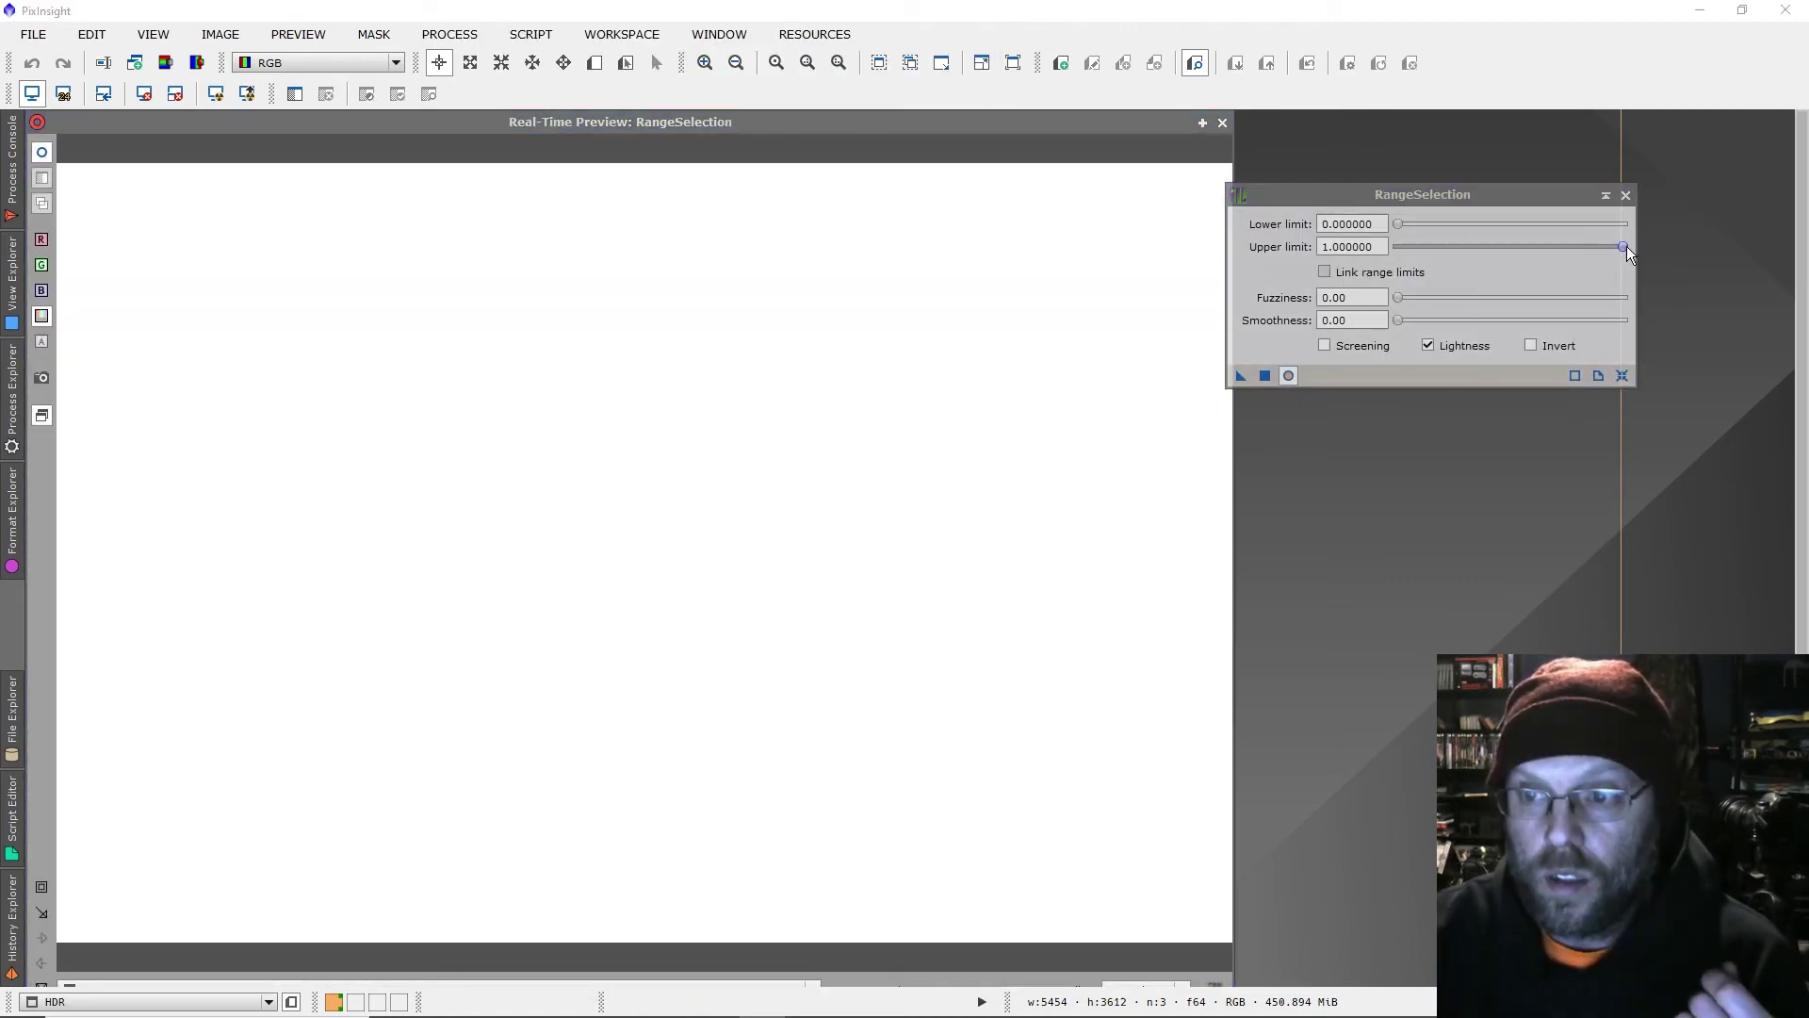
left_click_drag(1624, 247, 1577, 249)
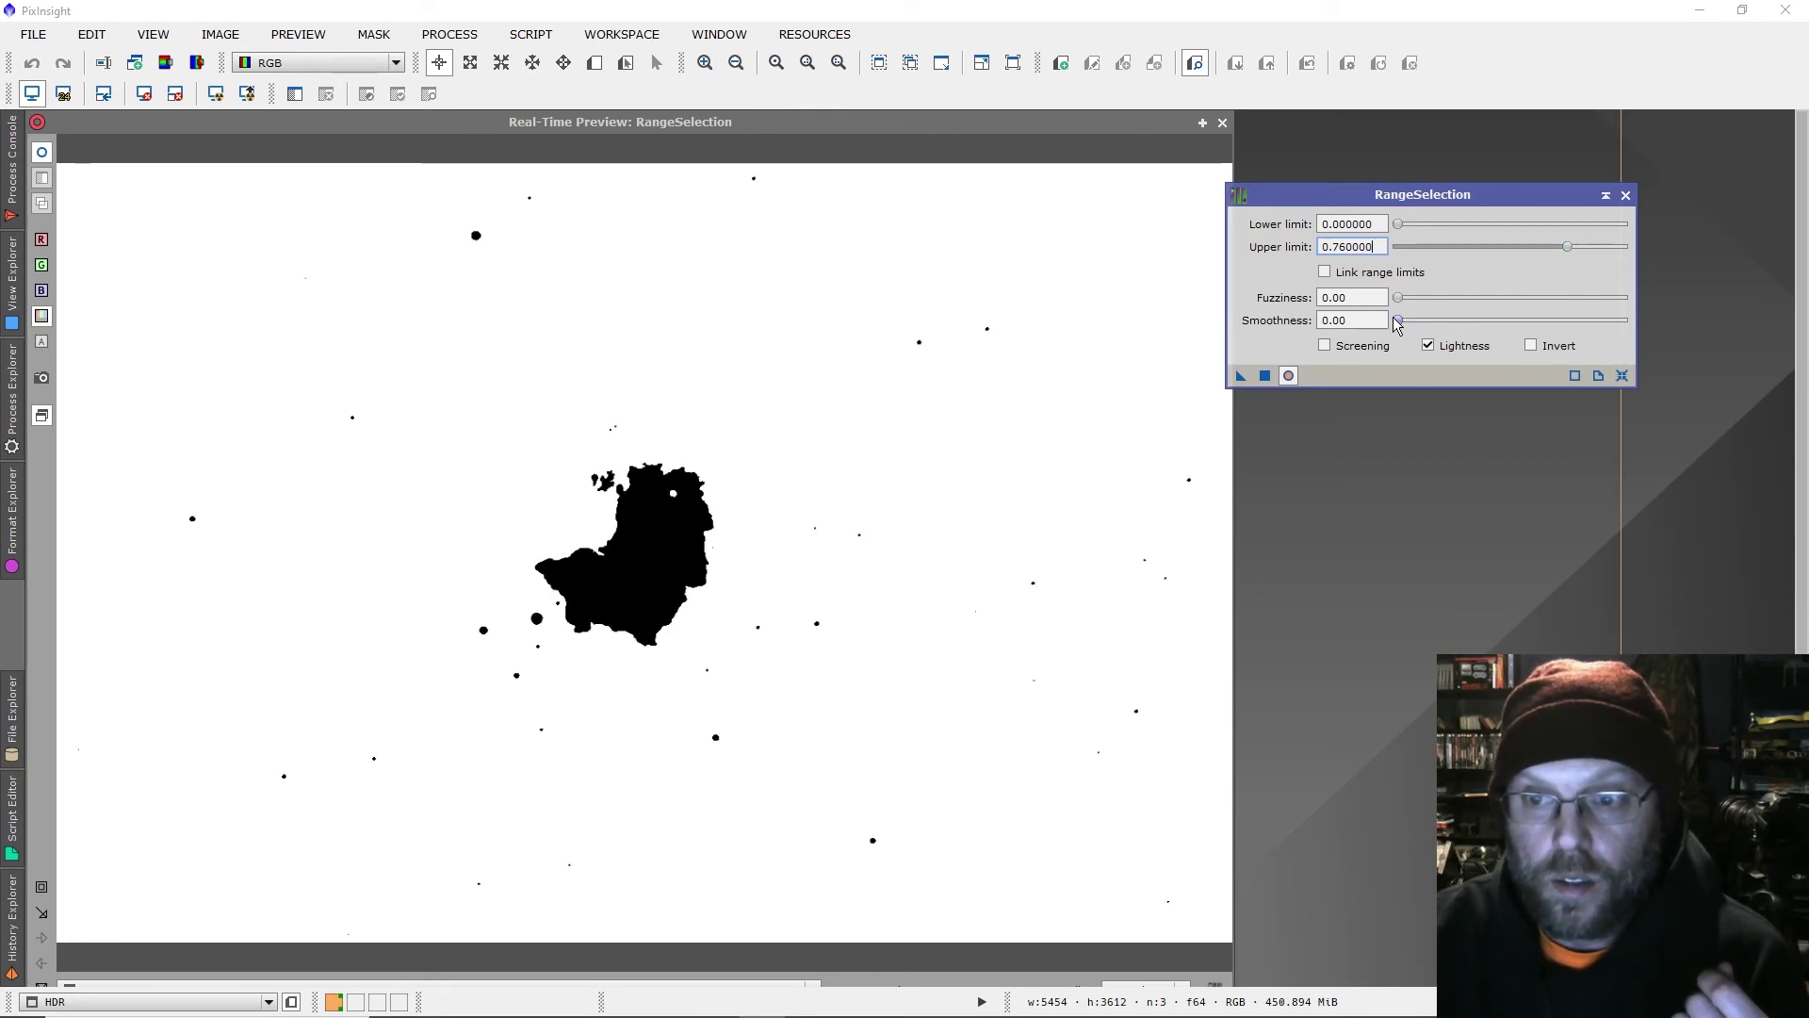
left_click_drag(1398, 320, 1422, 326)
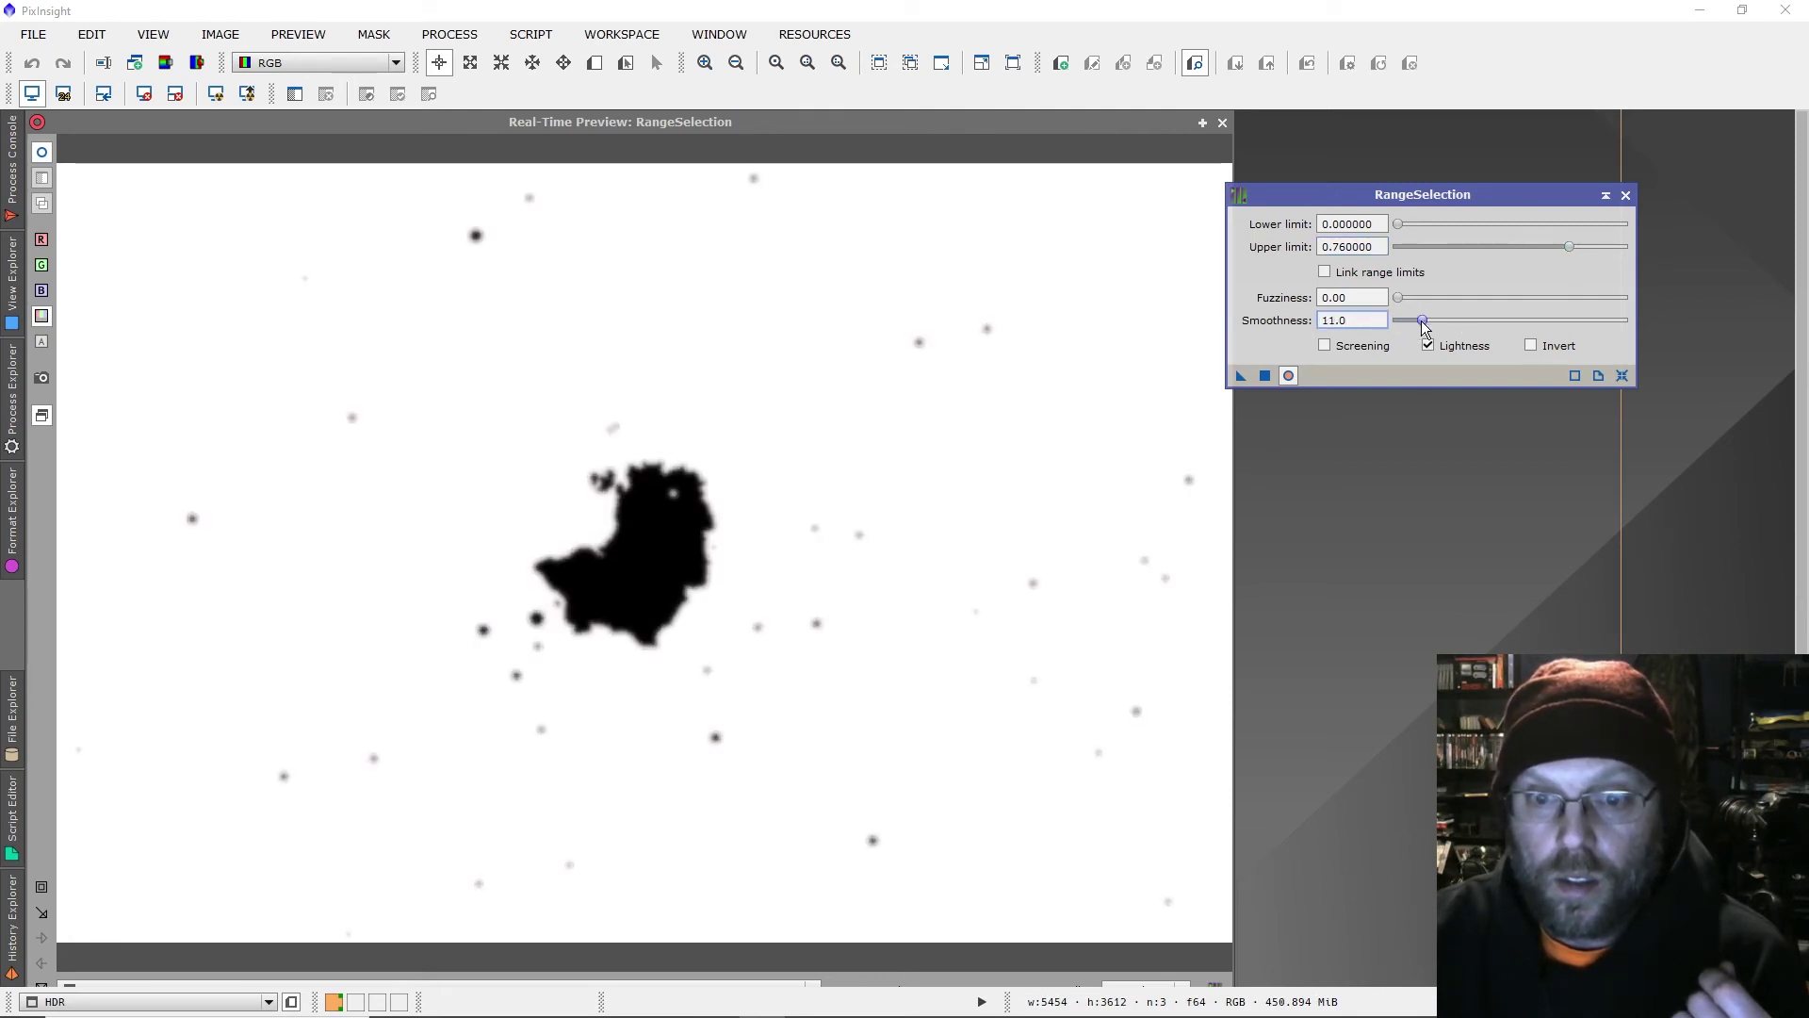
left_click(1288, 375)
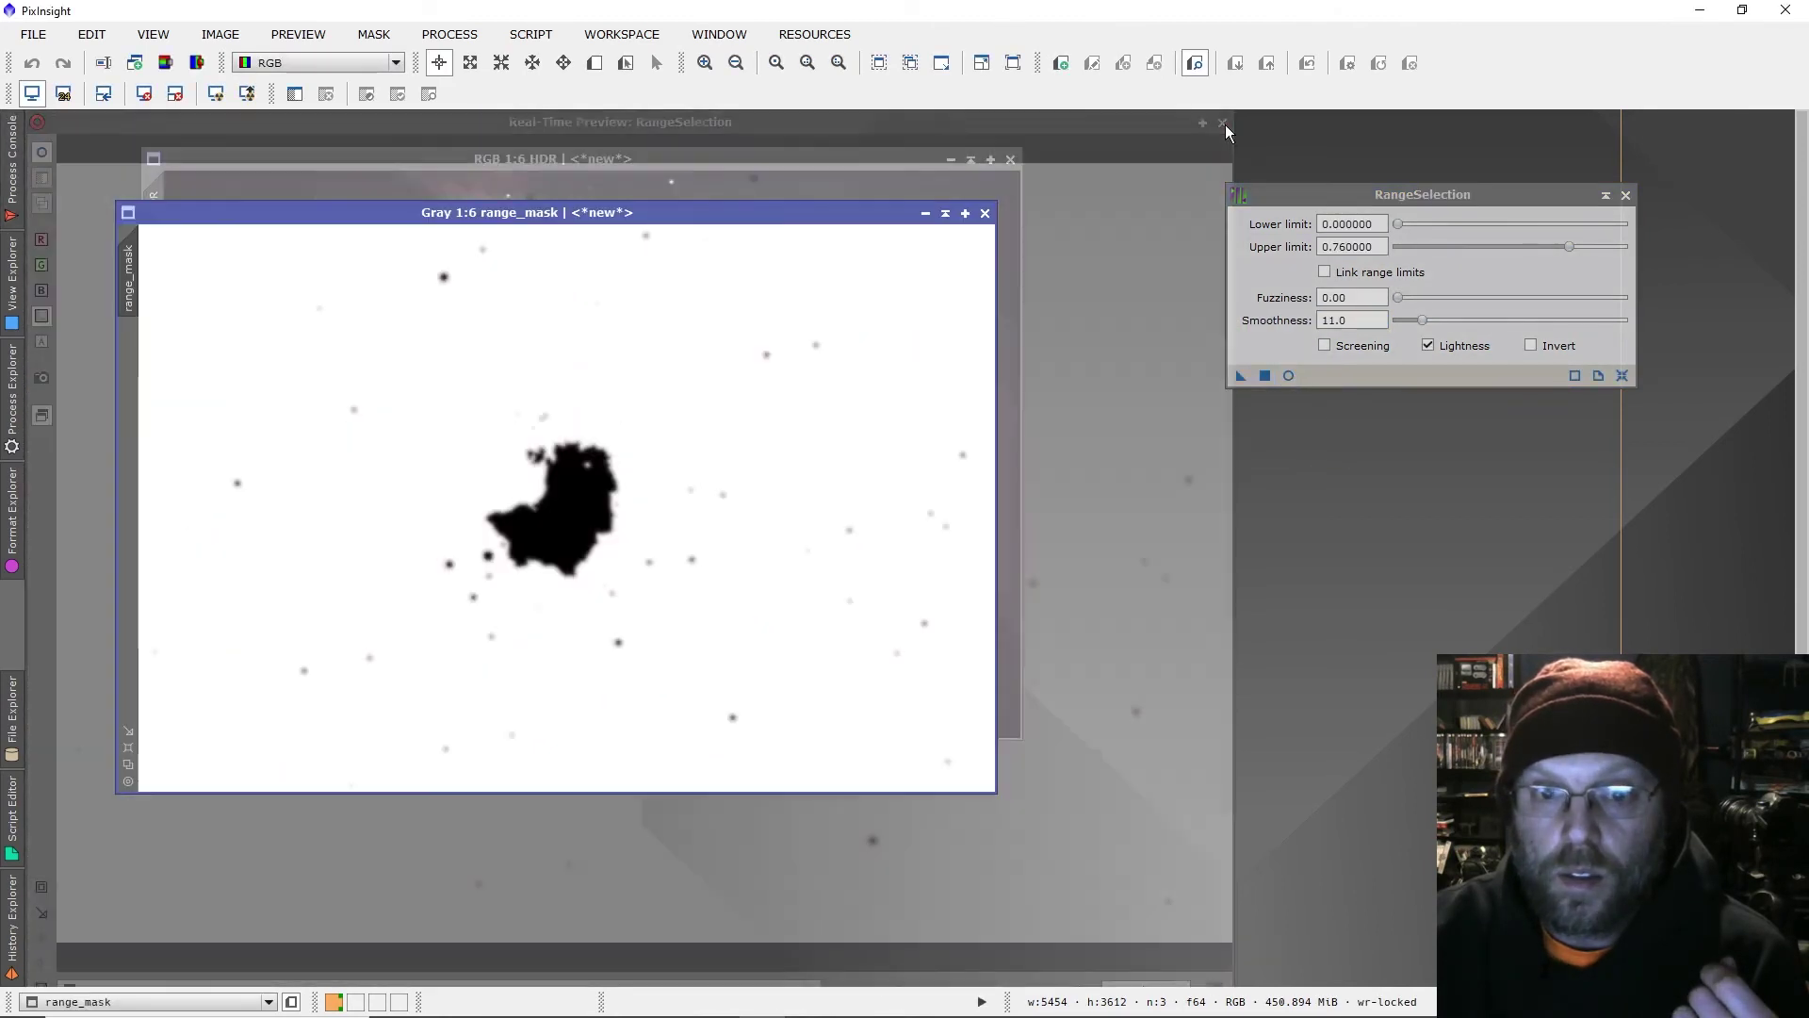
left_click(1222, 122)
left_click_drag(178, 219, 294, 241)
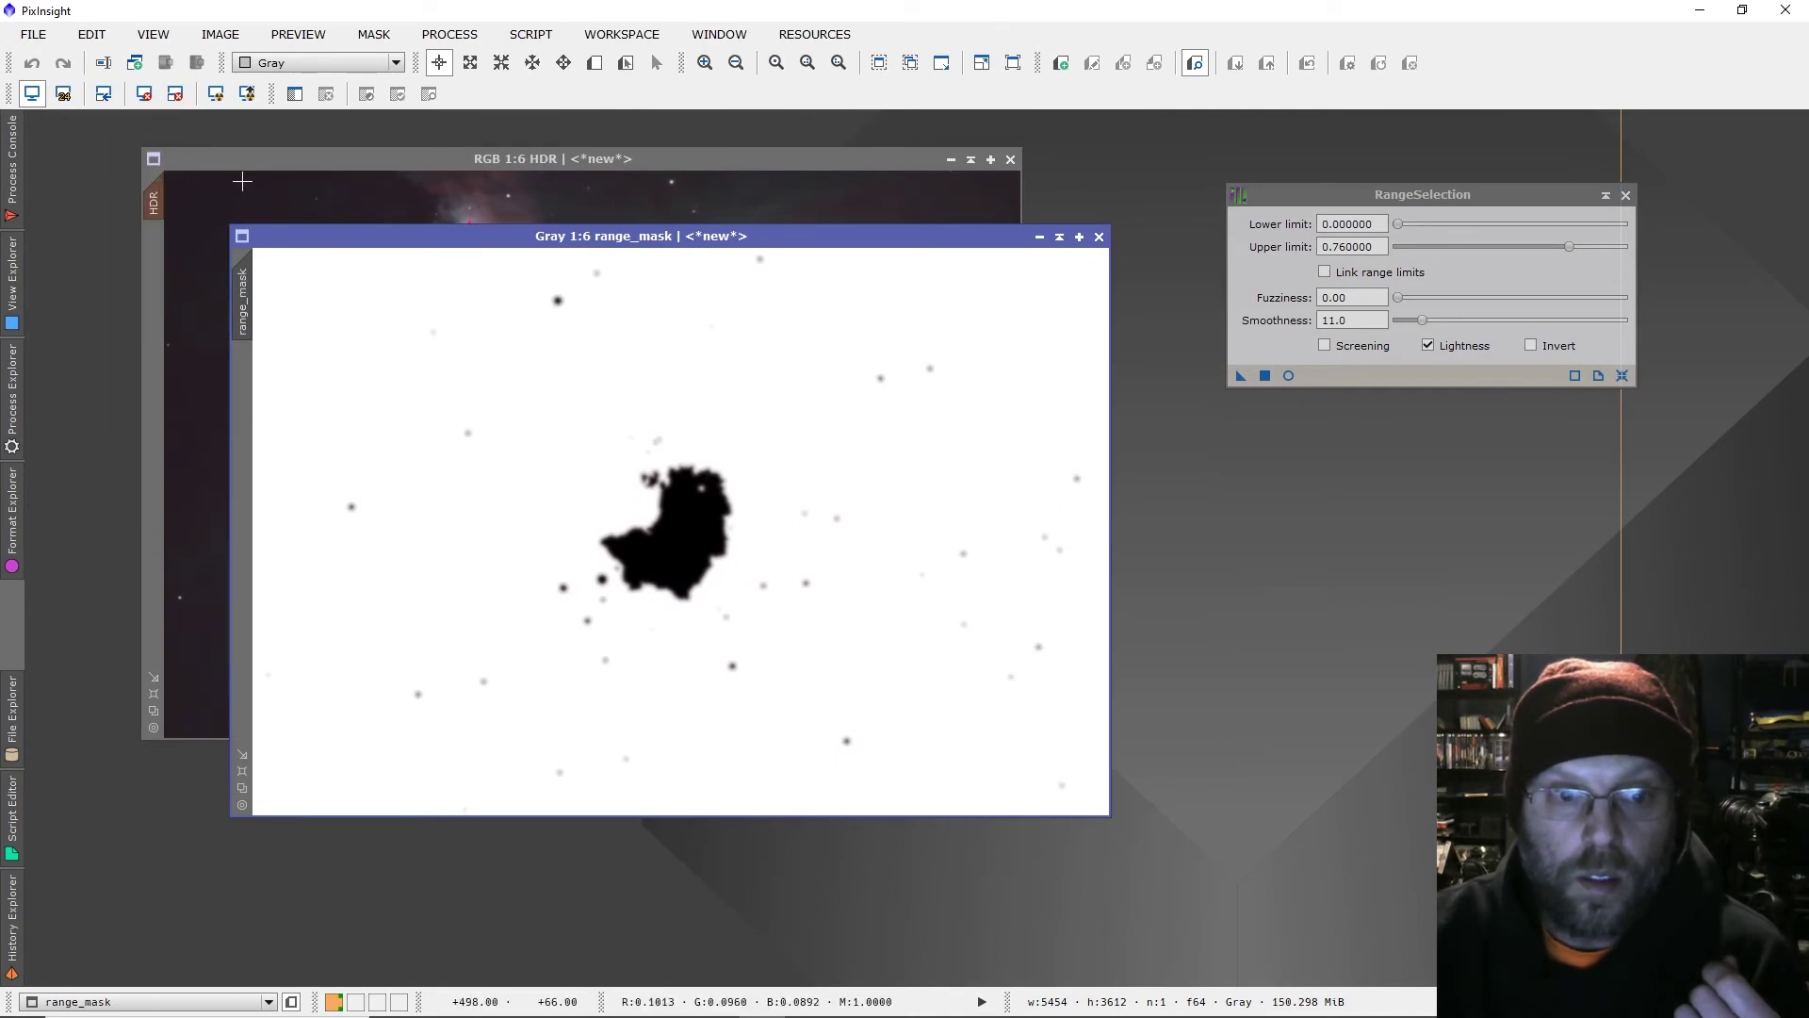
left_click(275, 164)
Raise a curves point from 0.27907 to 0.34367 and apply it to the masked HDR image.
left_click(450, 34)
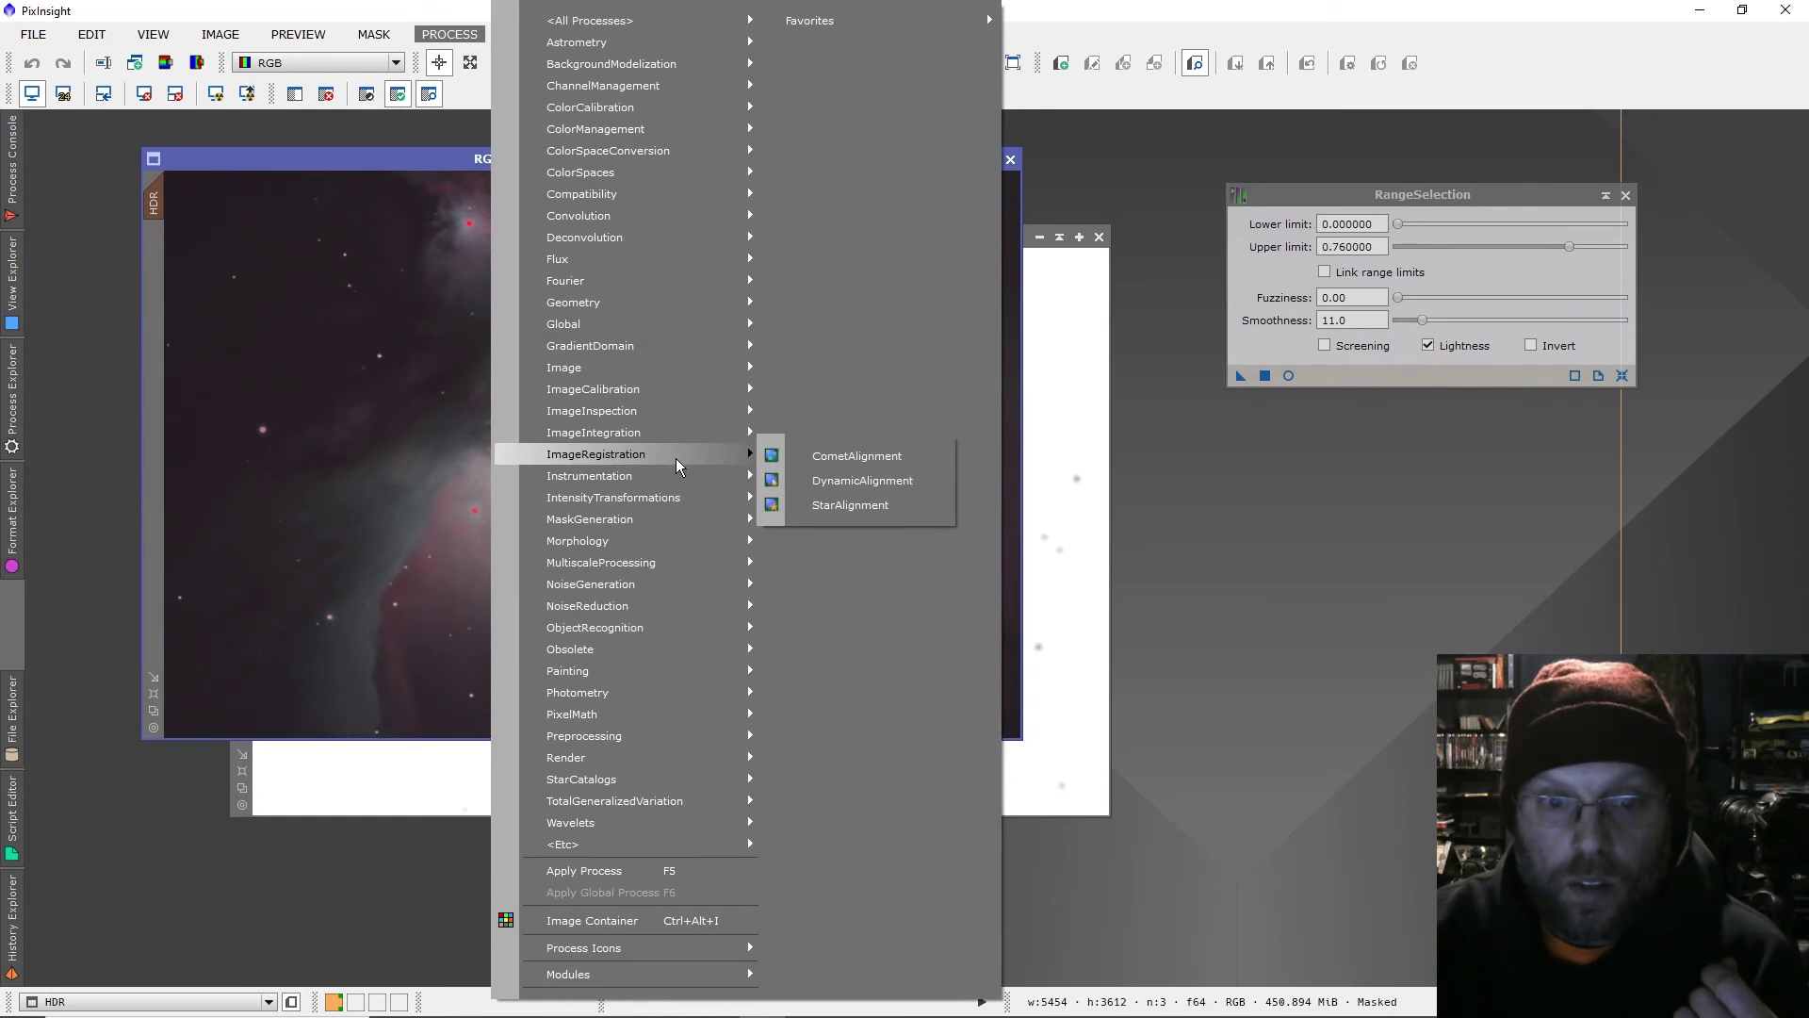
mouse_move(674, 497)
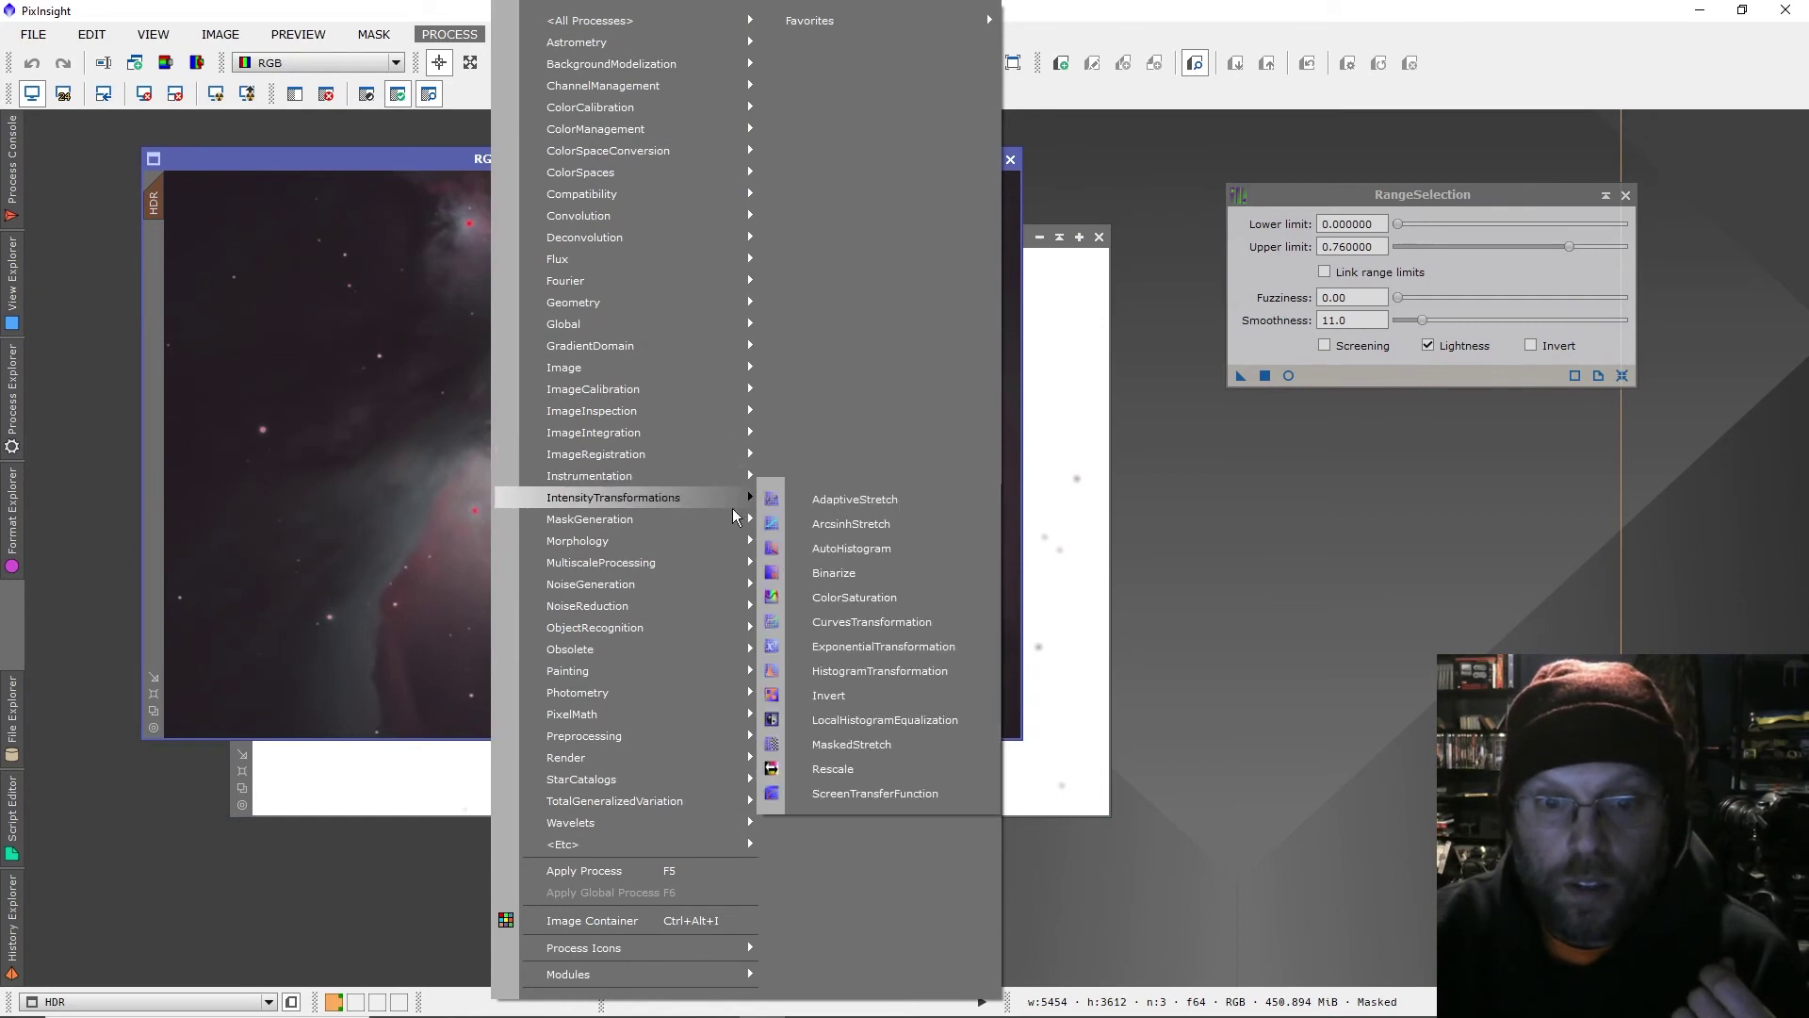
left_click(881, 629)
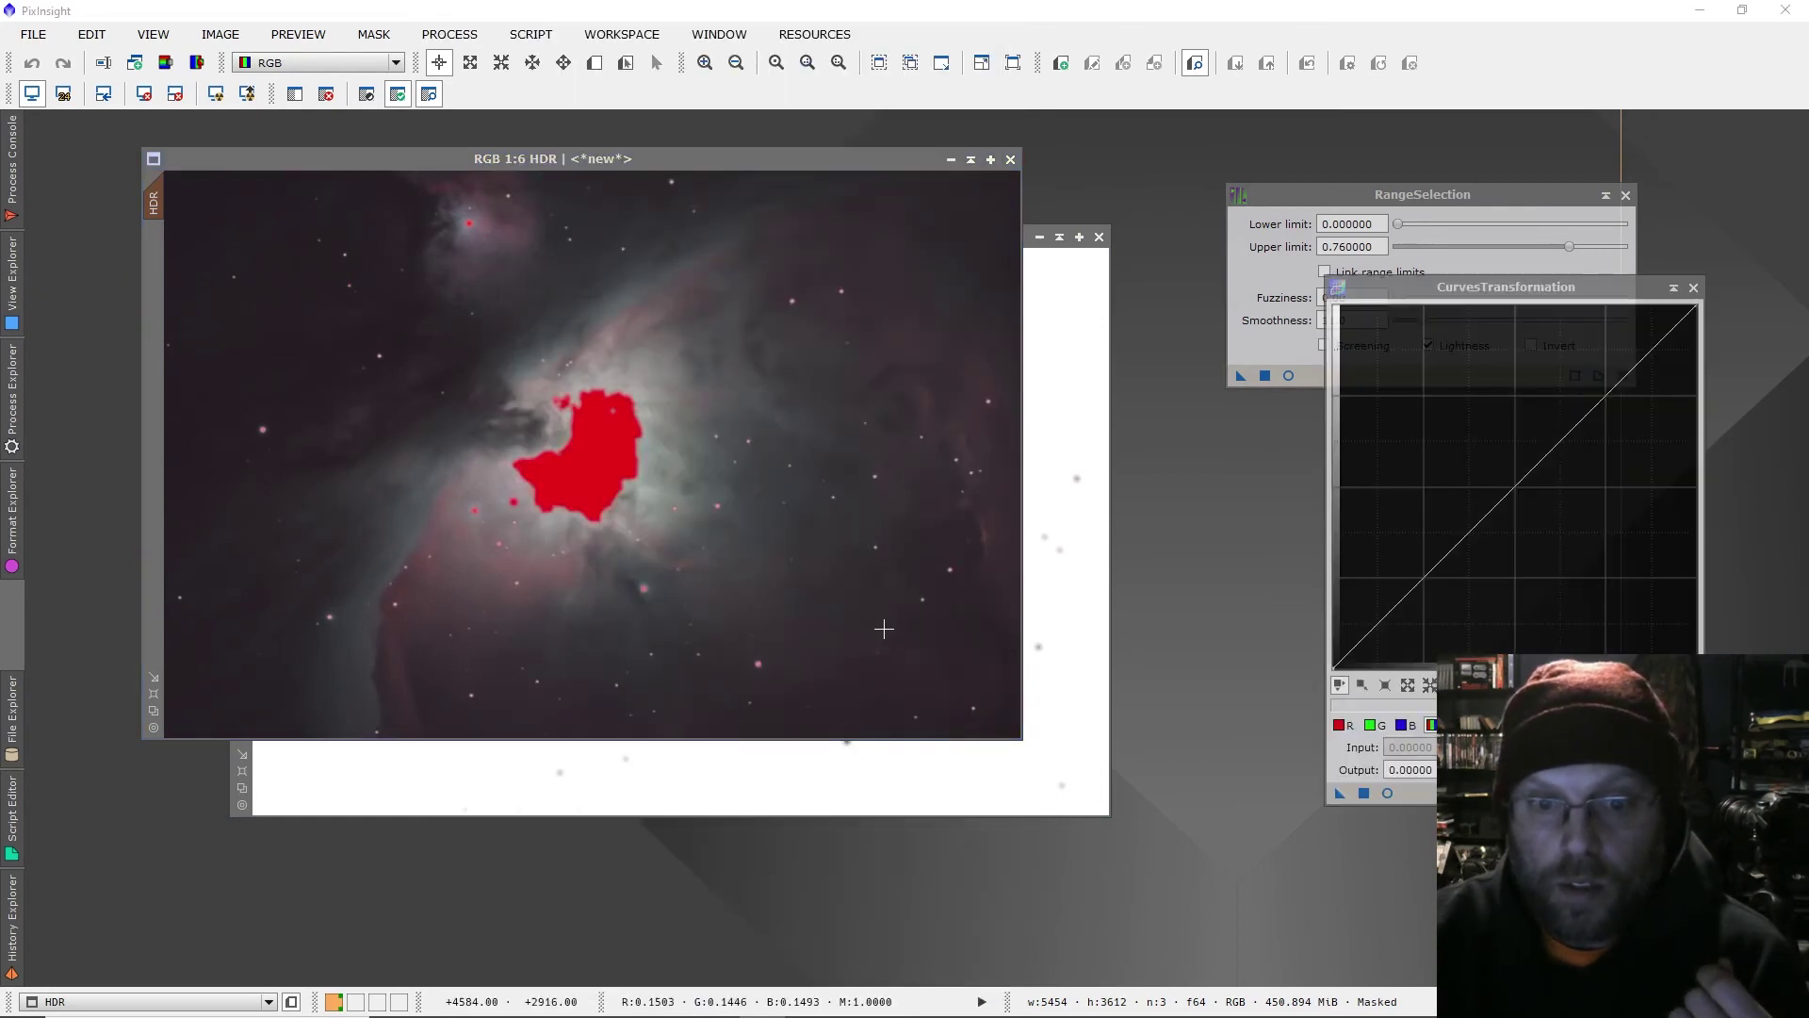
left_click(1386, 791)
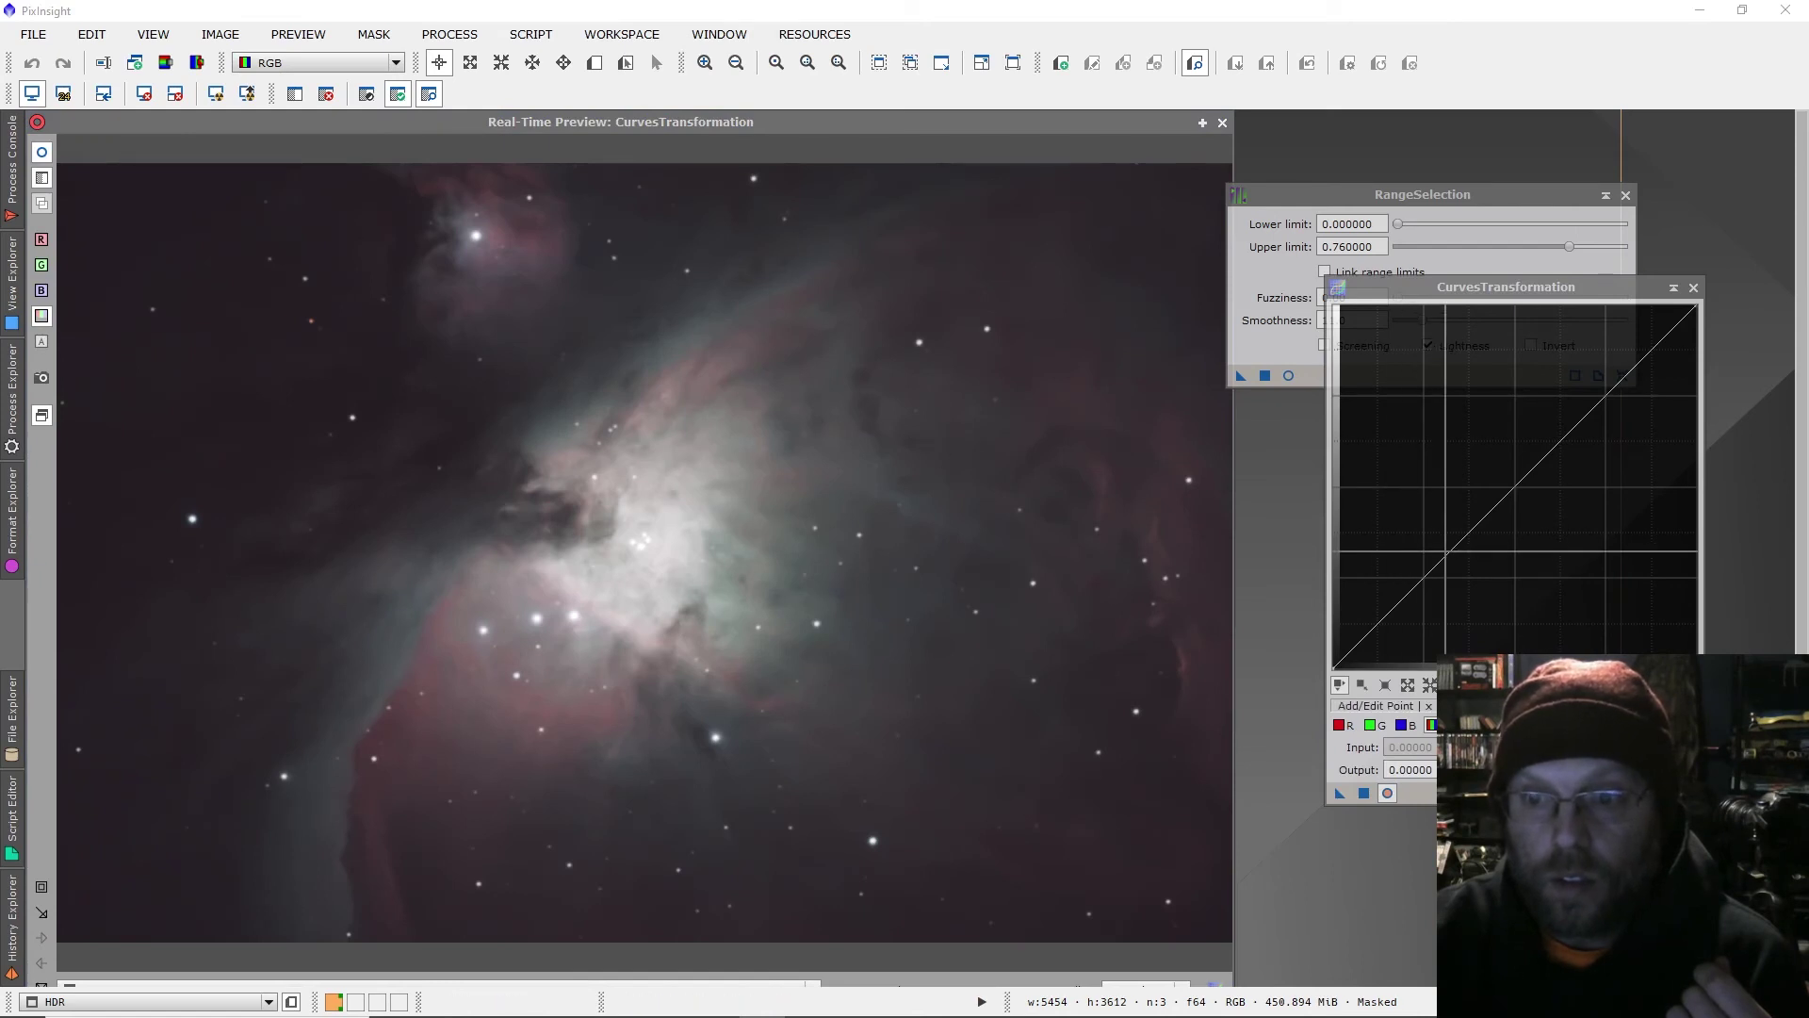
left_click(1451, 551)
left_click_drag(1451, 551, 1434, 544)
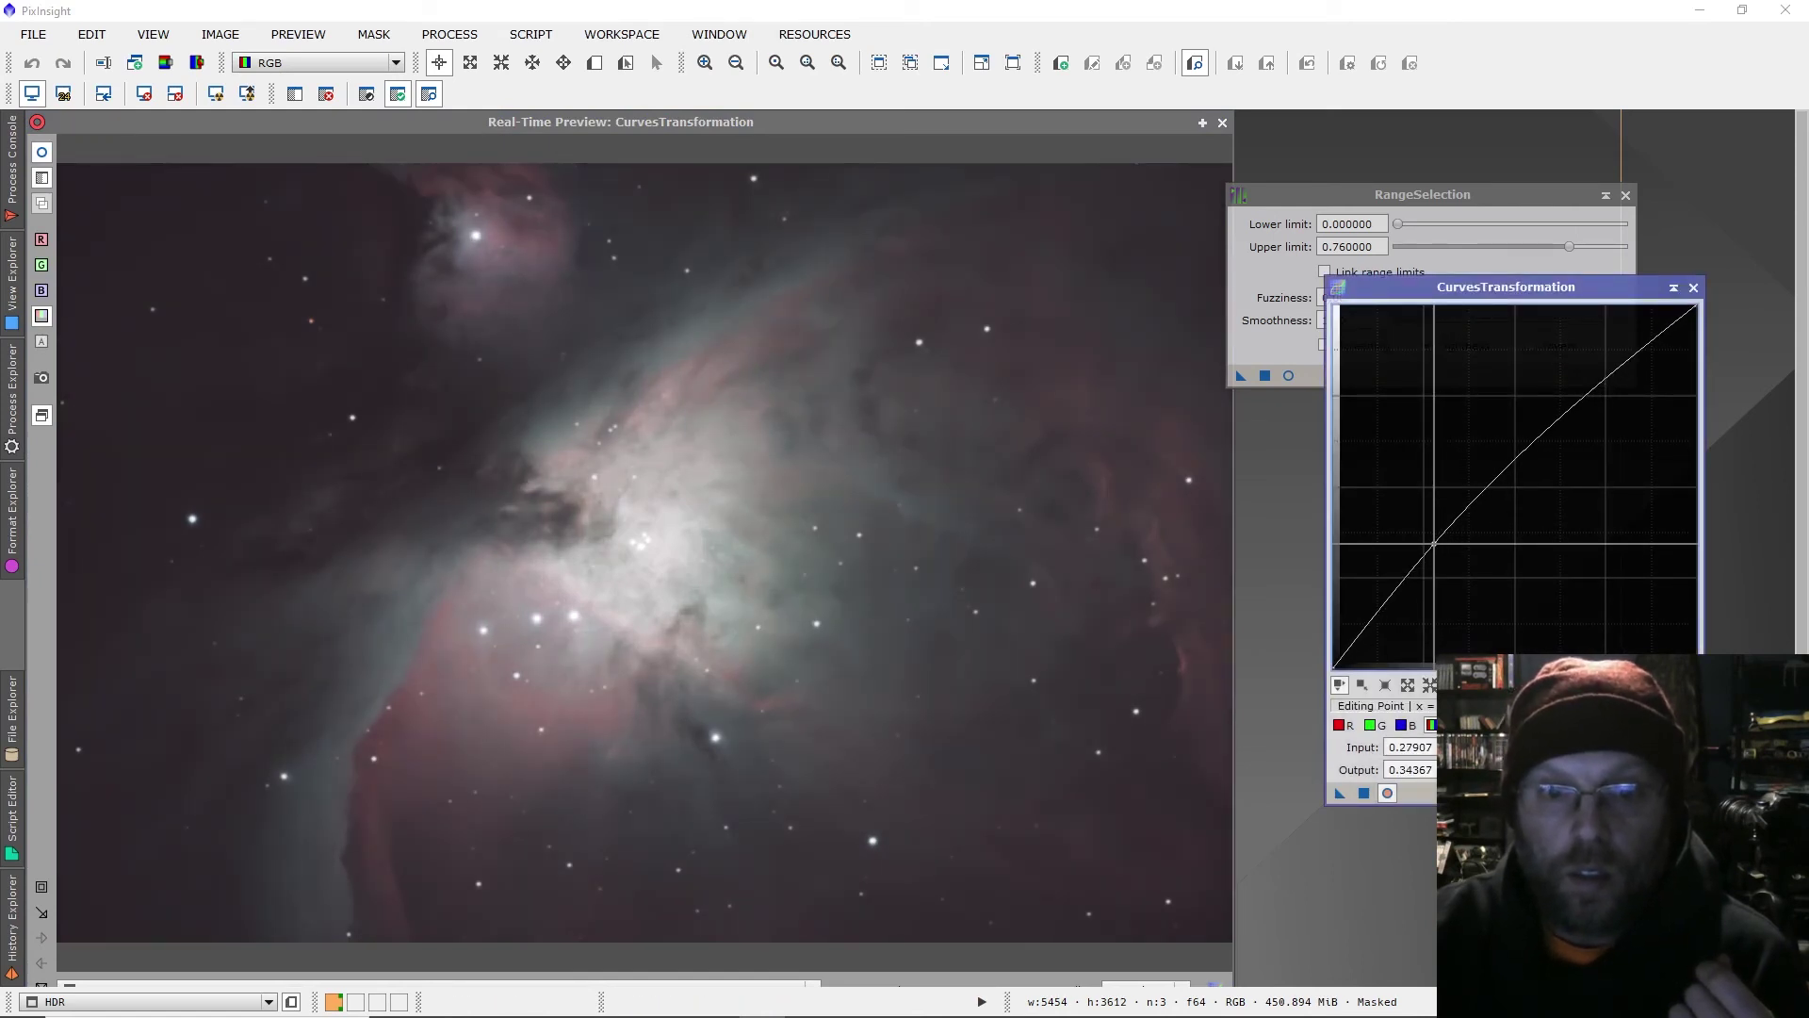
left_click(1363, 794)
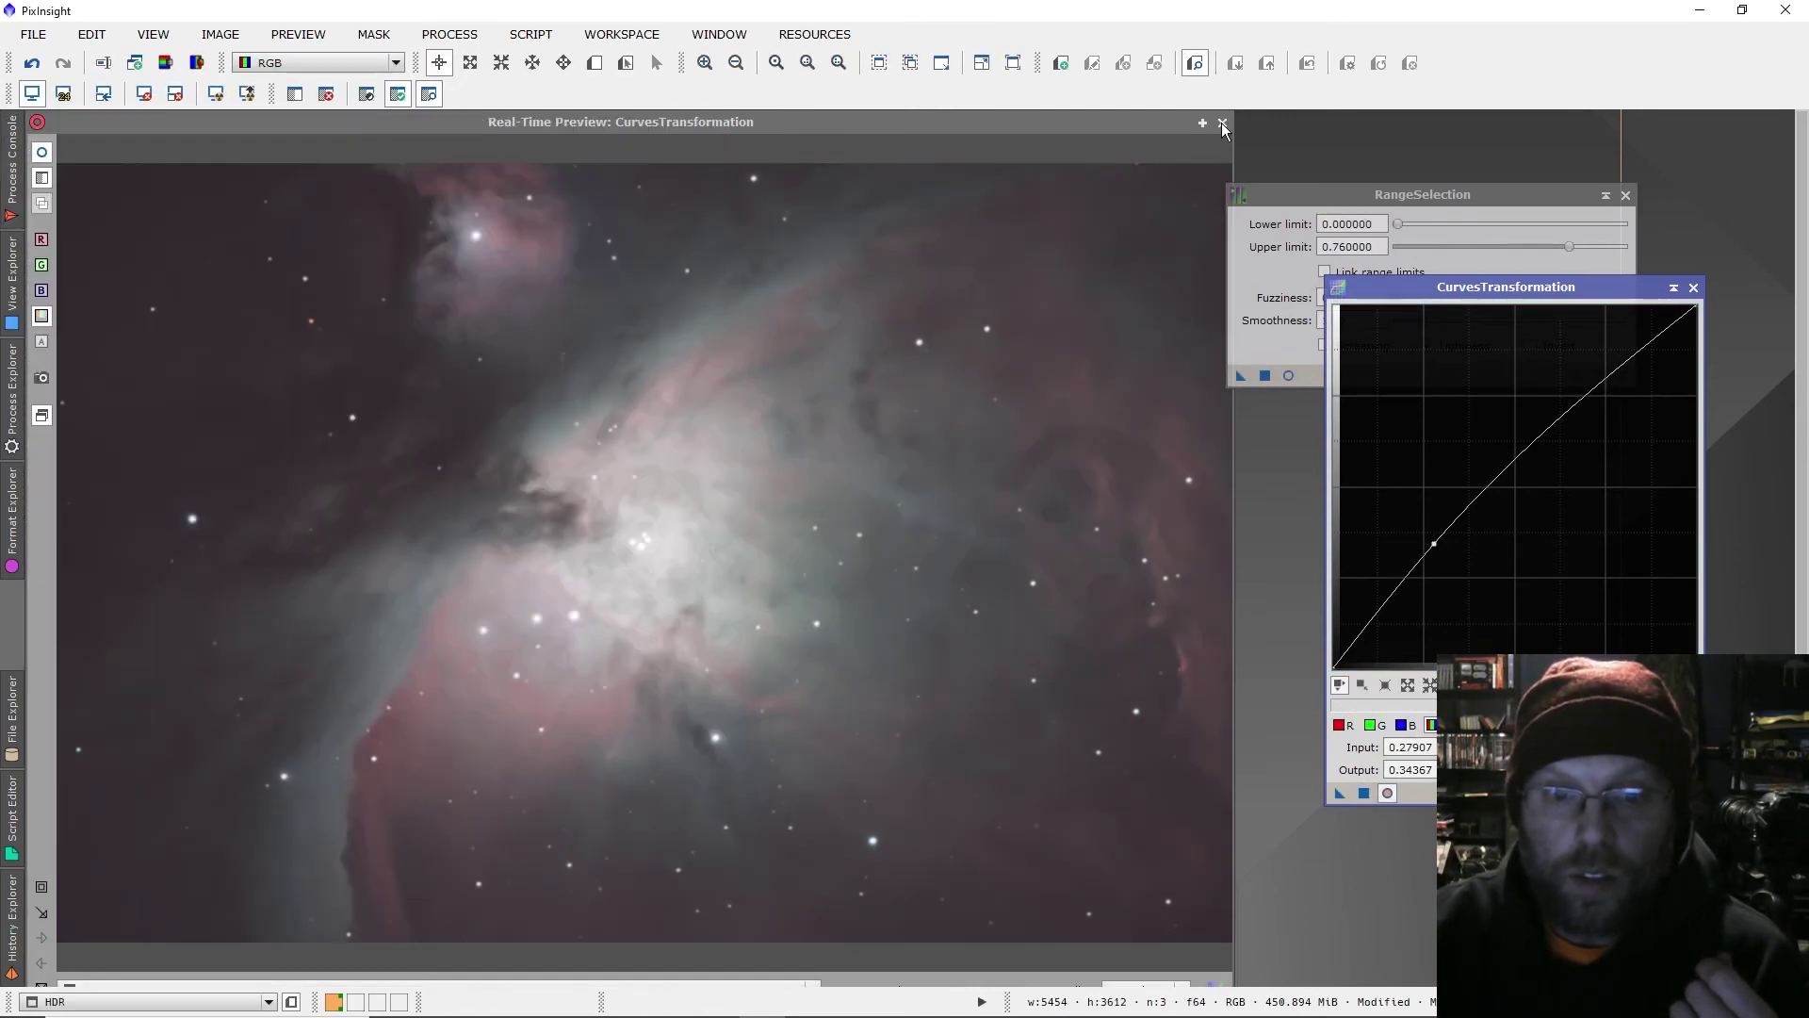
Close the curves preview, then hide and remove the mask from the HDR image.
left_click(1221, 122)
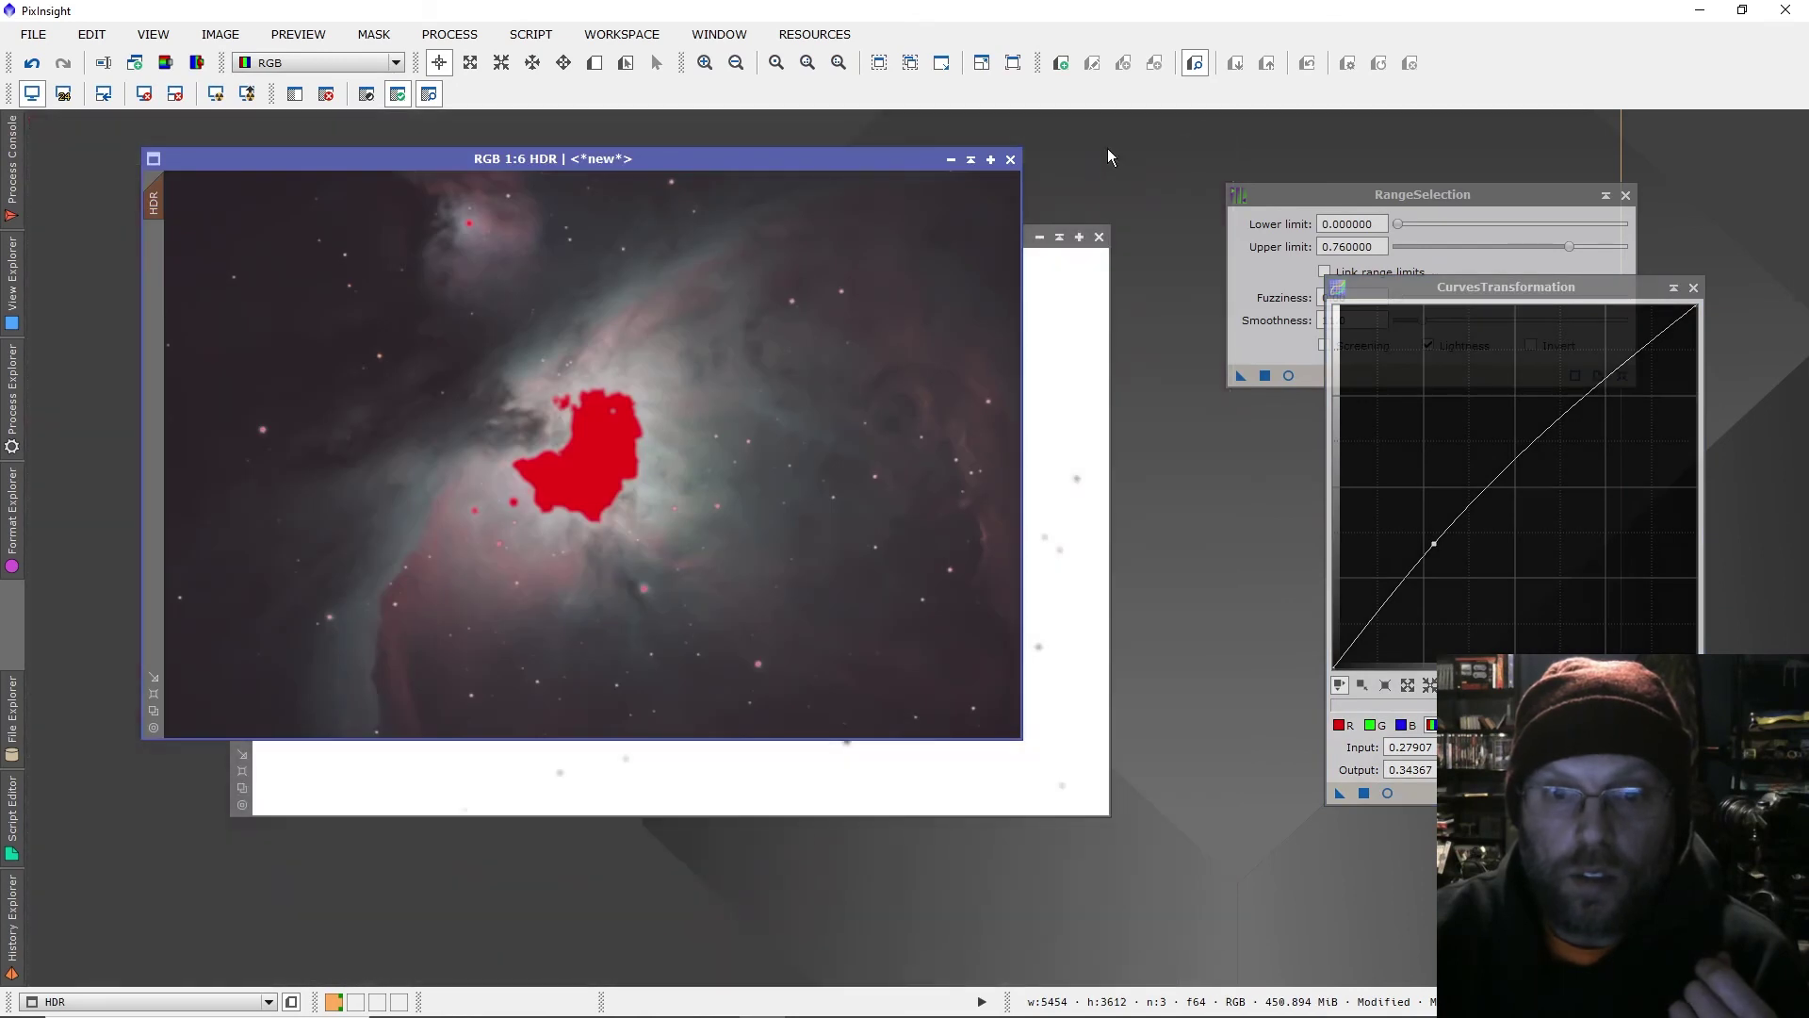
left_click(430, 95)
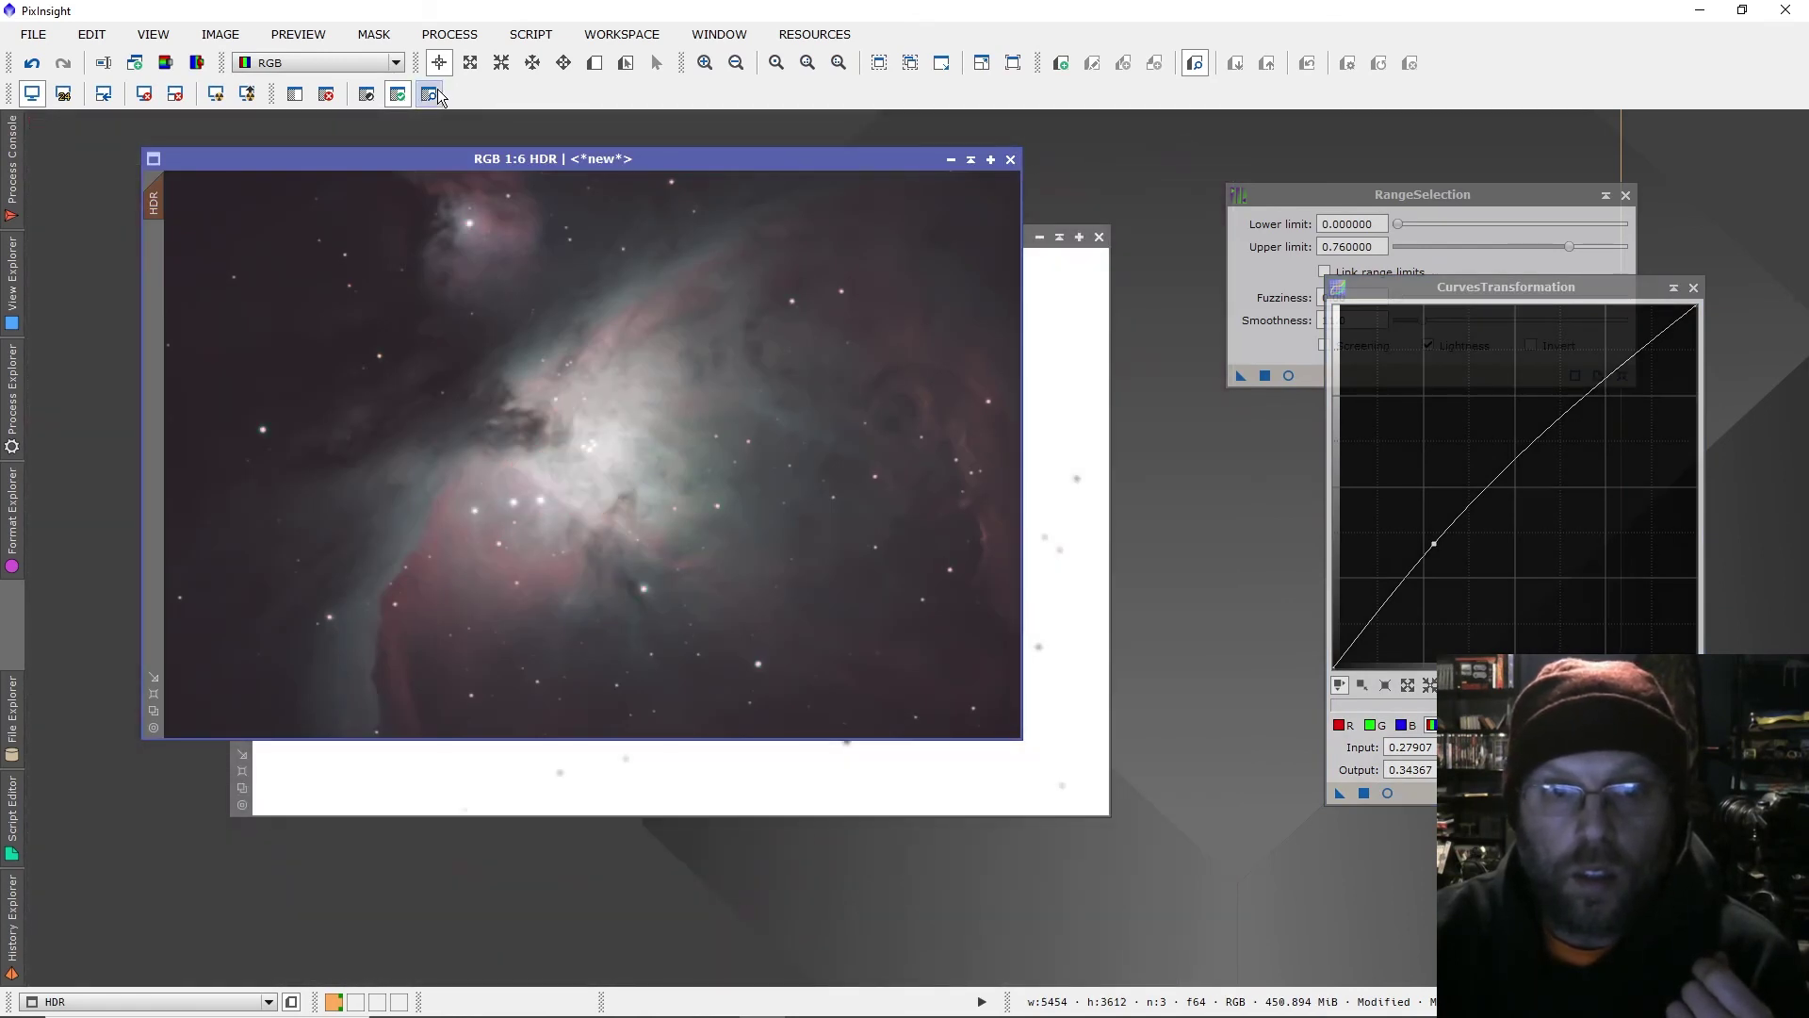
left_click(326, 94)
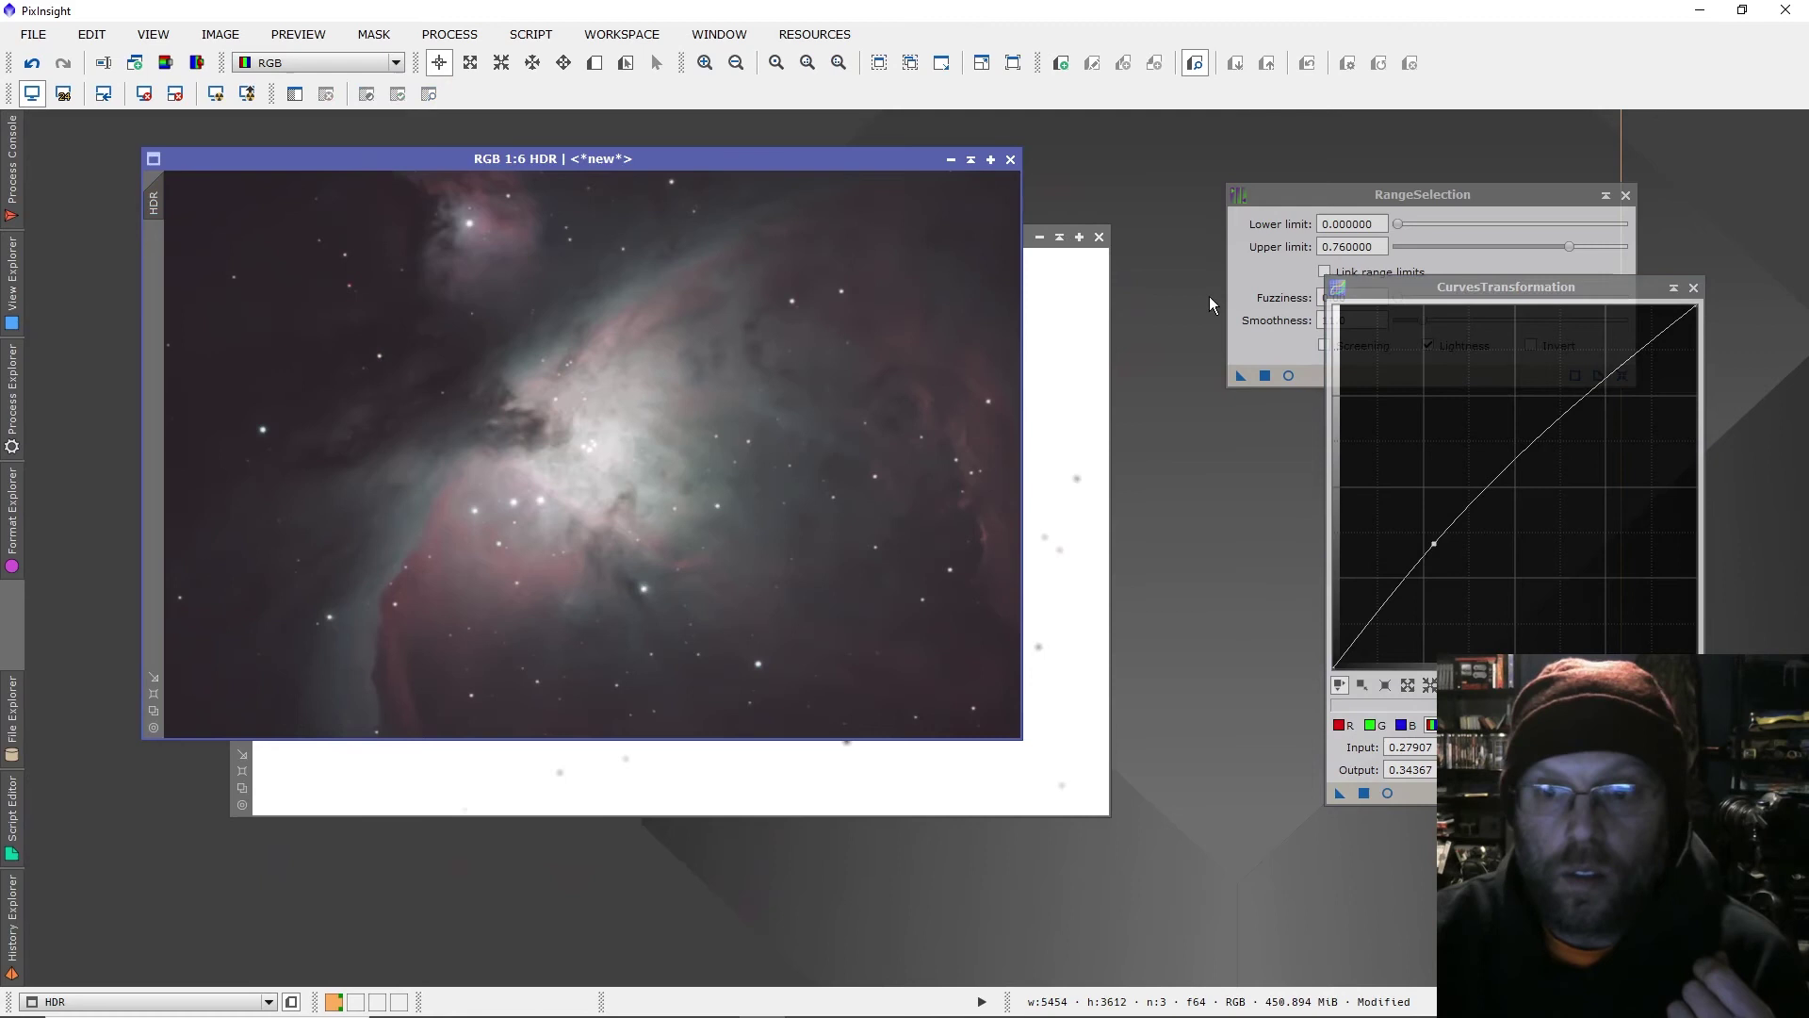
Generate range_mask1 from RangeSelection with upper limit 0.65 and smoothness 15.
left_click(1289, 375)
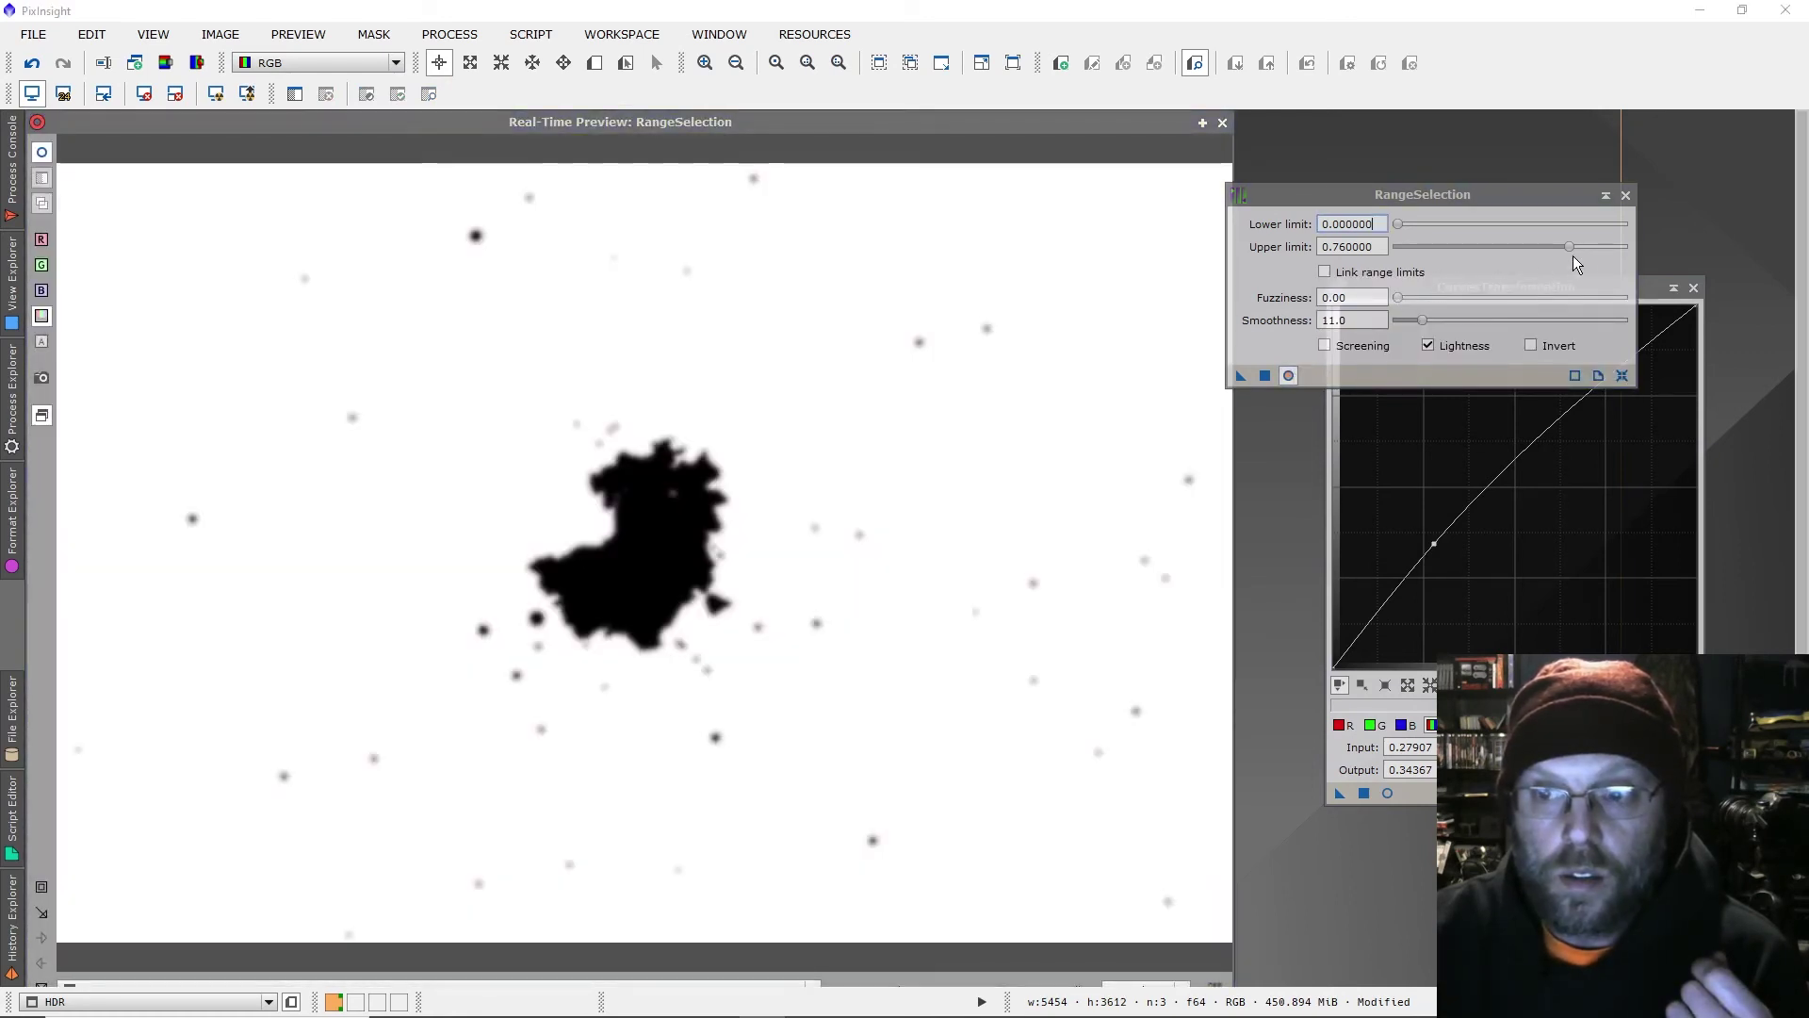
left_click_drag(1573, 256, 1545, 251)
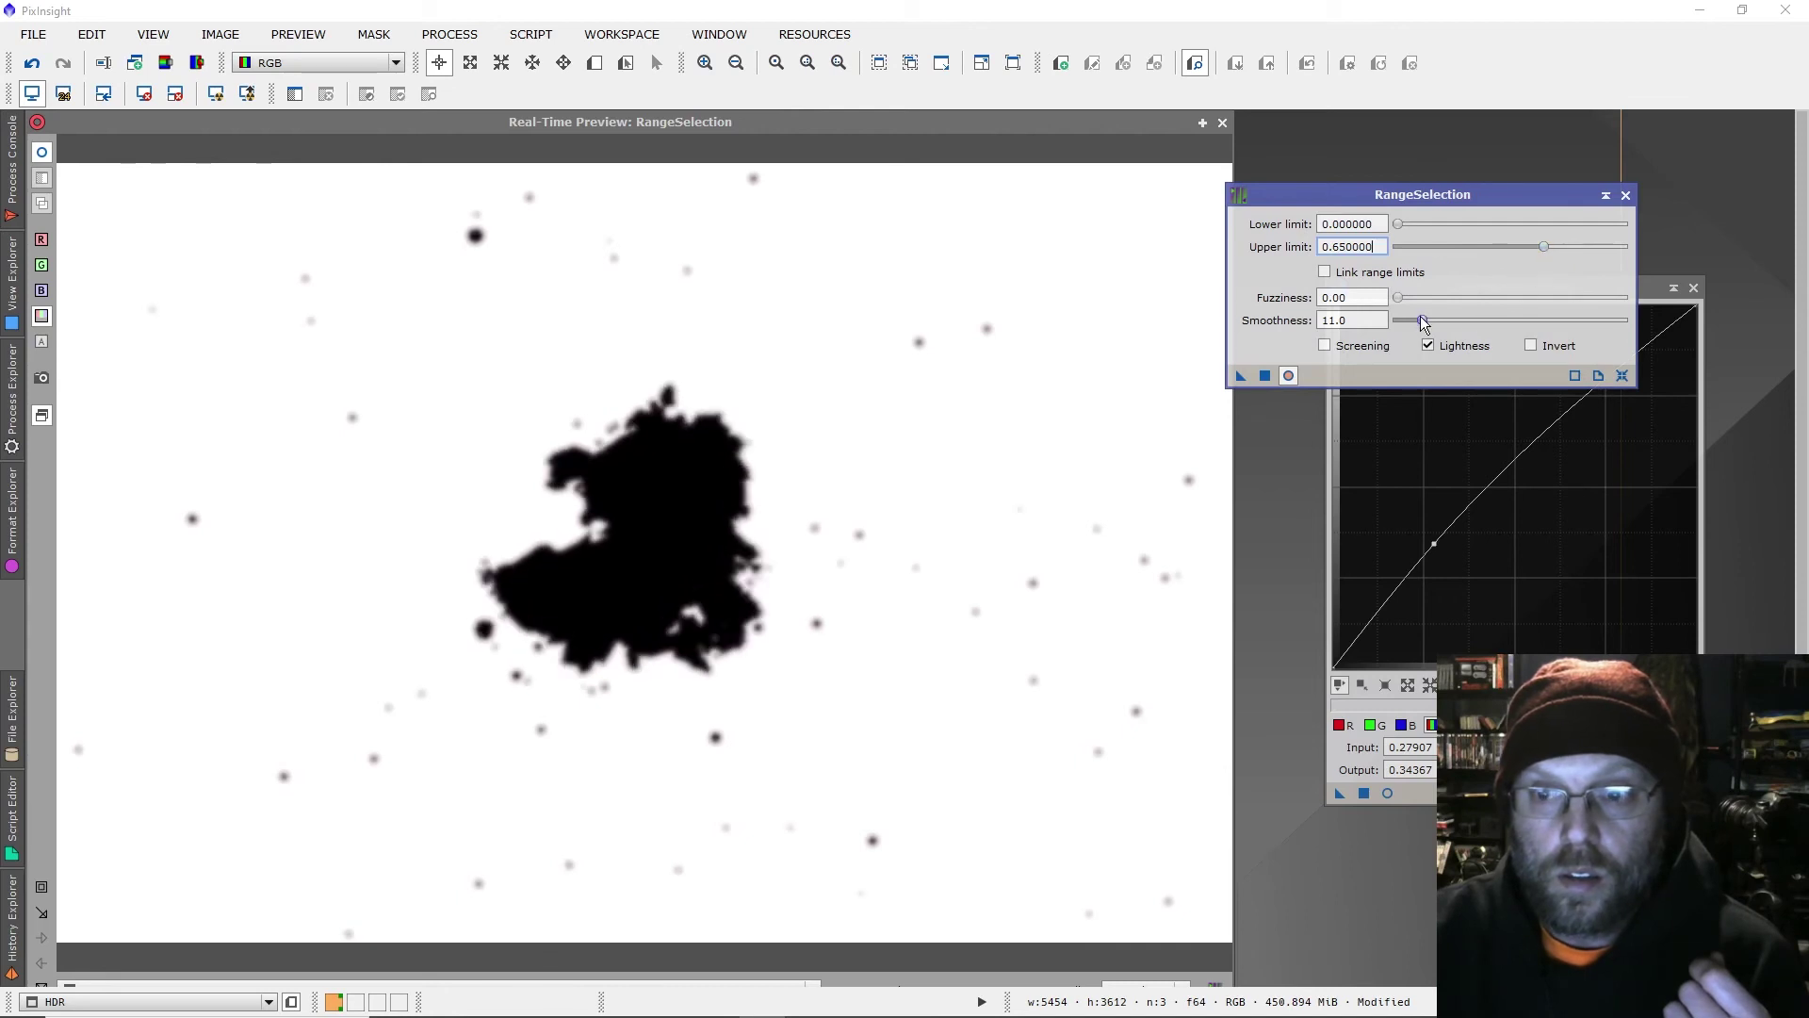
left_click_drag(1426, 319, 1434, 320)
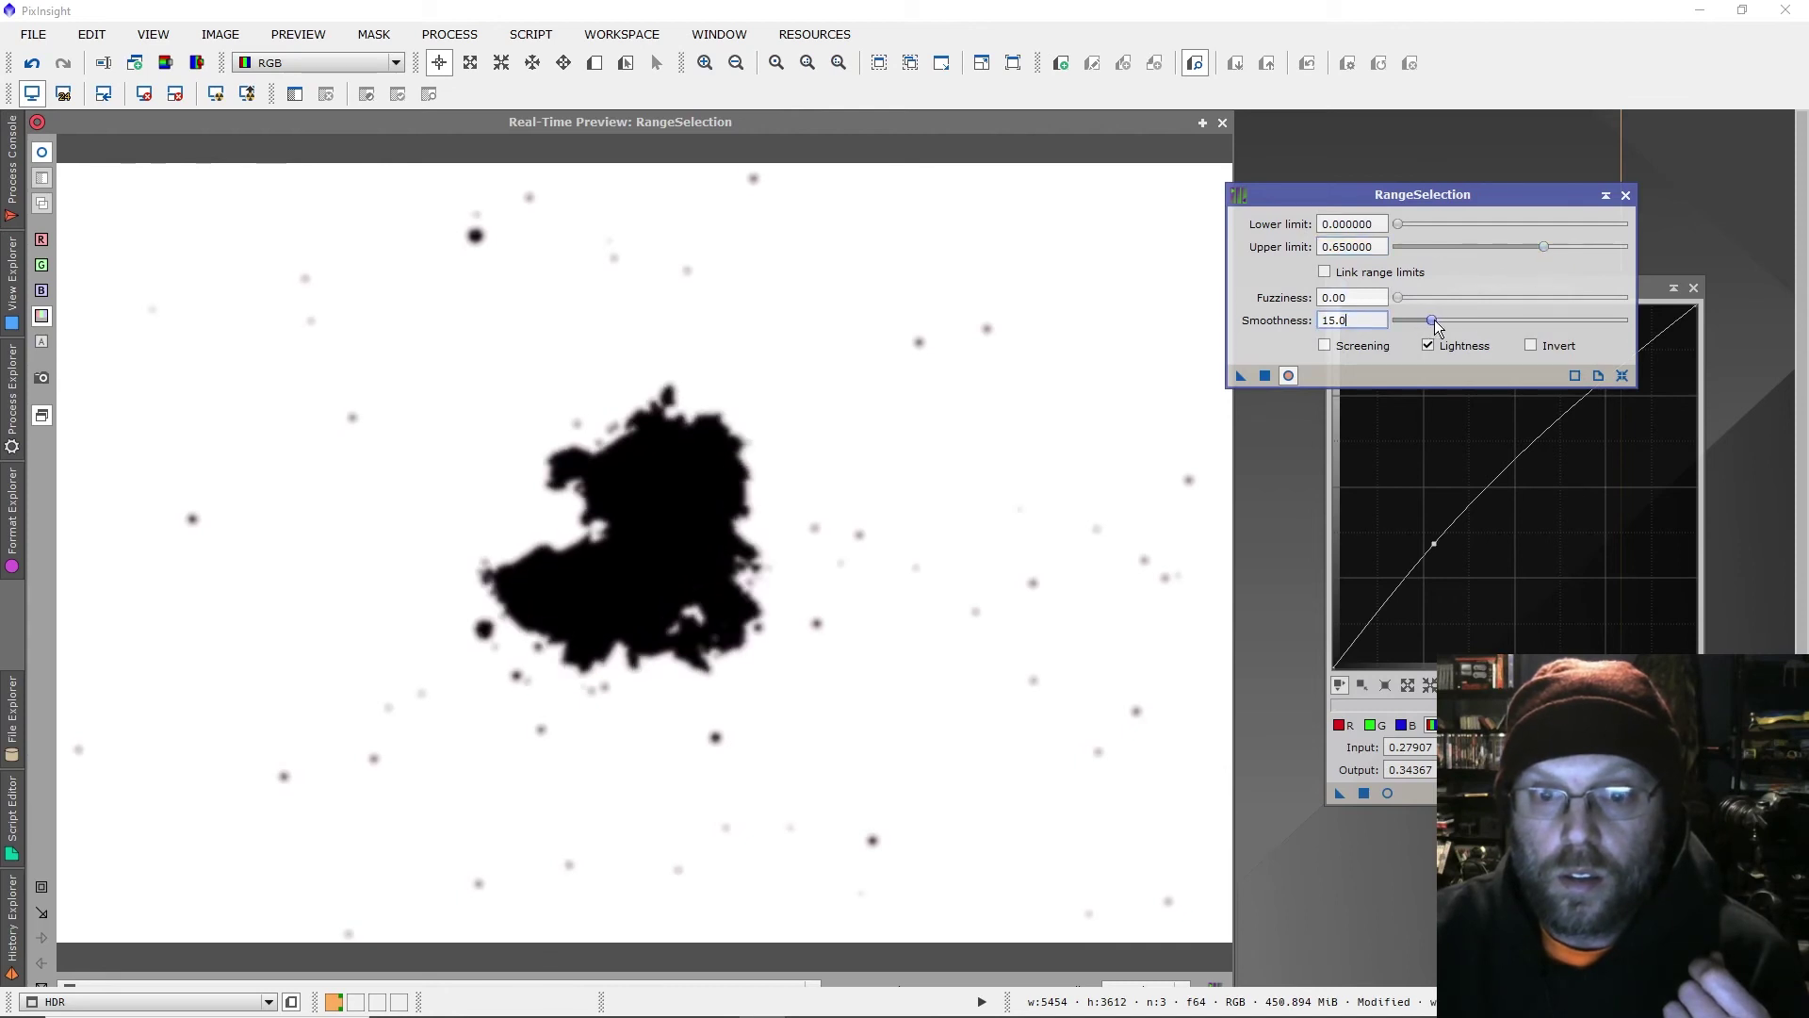
left_click(1266, 375)
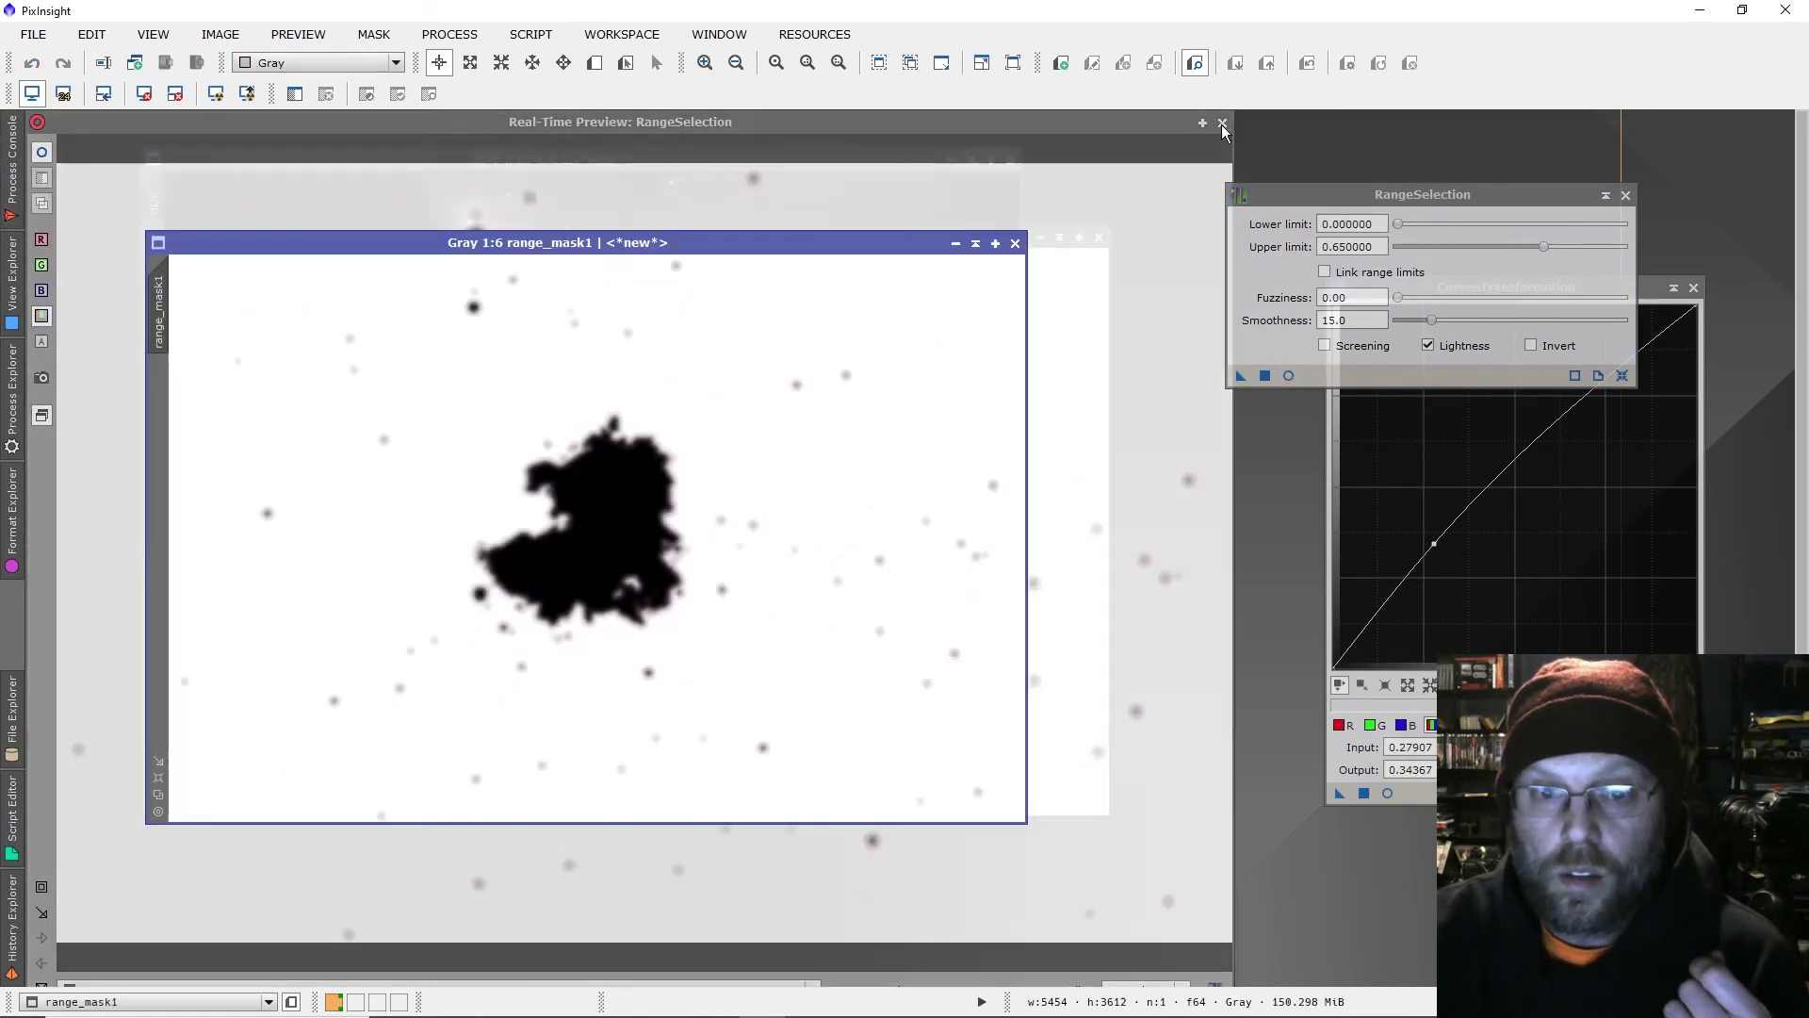
left_click(1222, 123)
left_click_drag(218, 255, 251, 247)
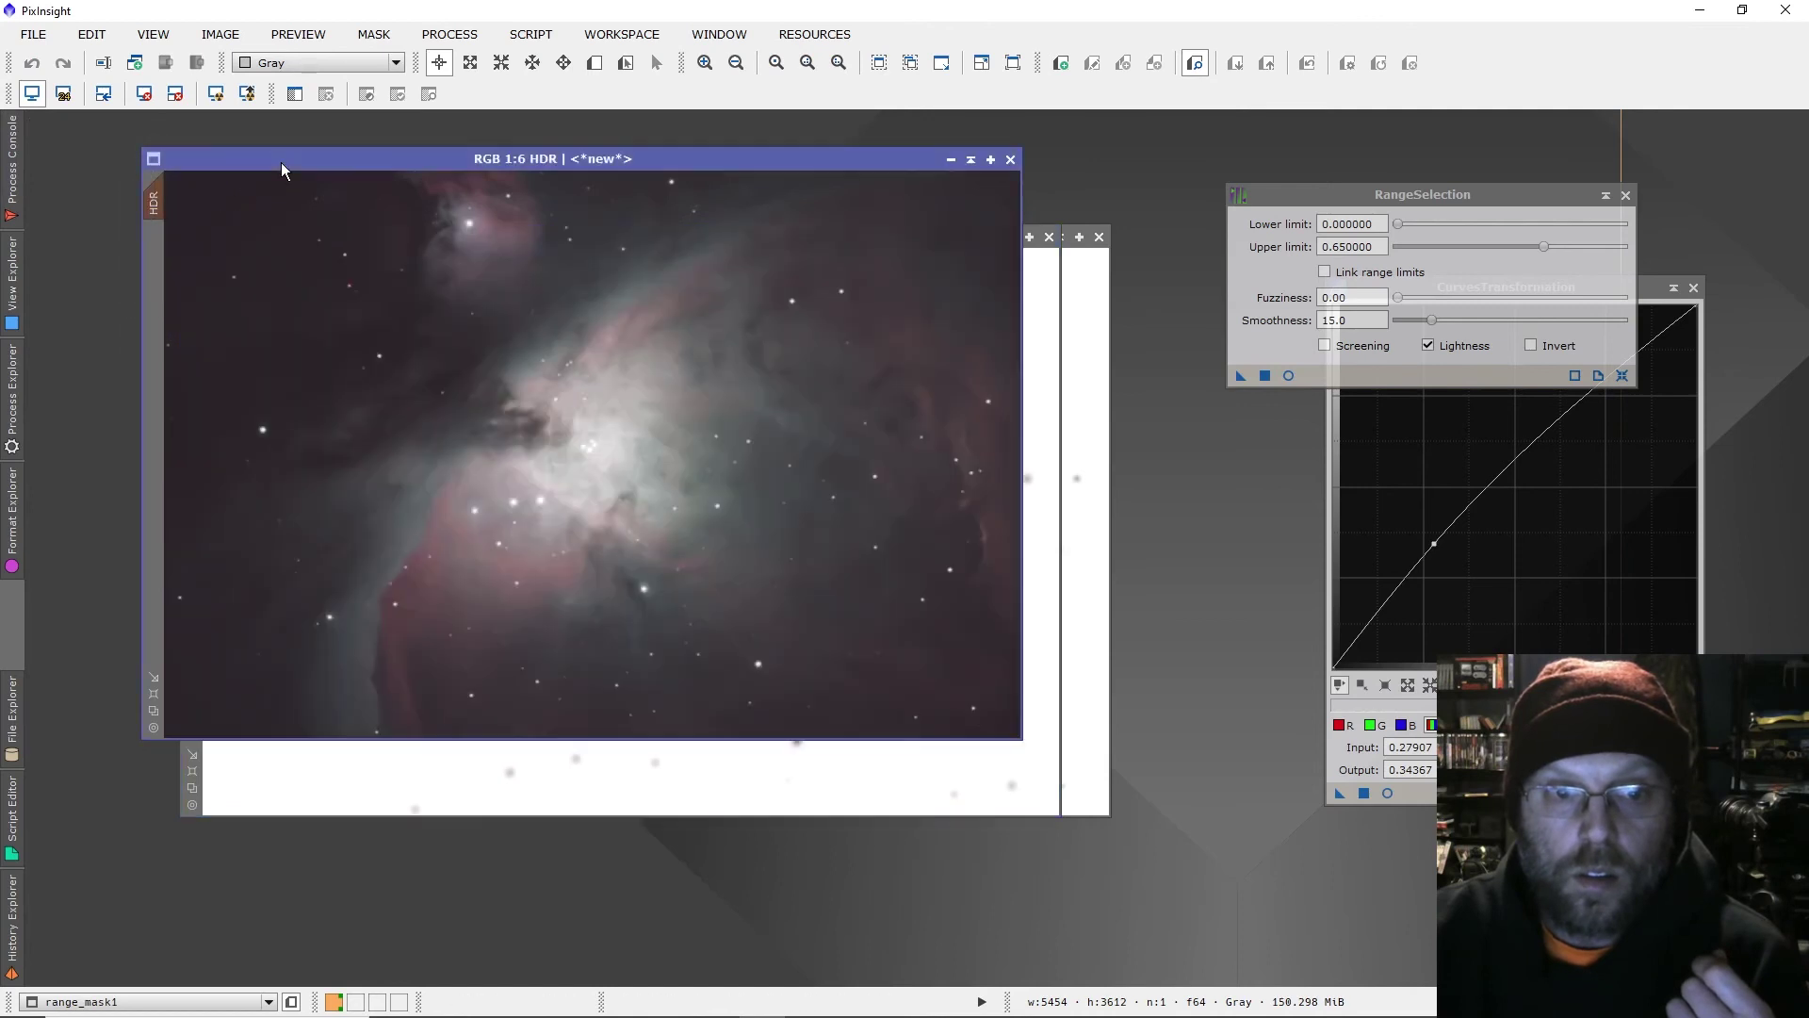
Trial a curves stretch on the HDR image, then reset and reshape the curve.
left_click(283, 161)
left_click(1386, 794)
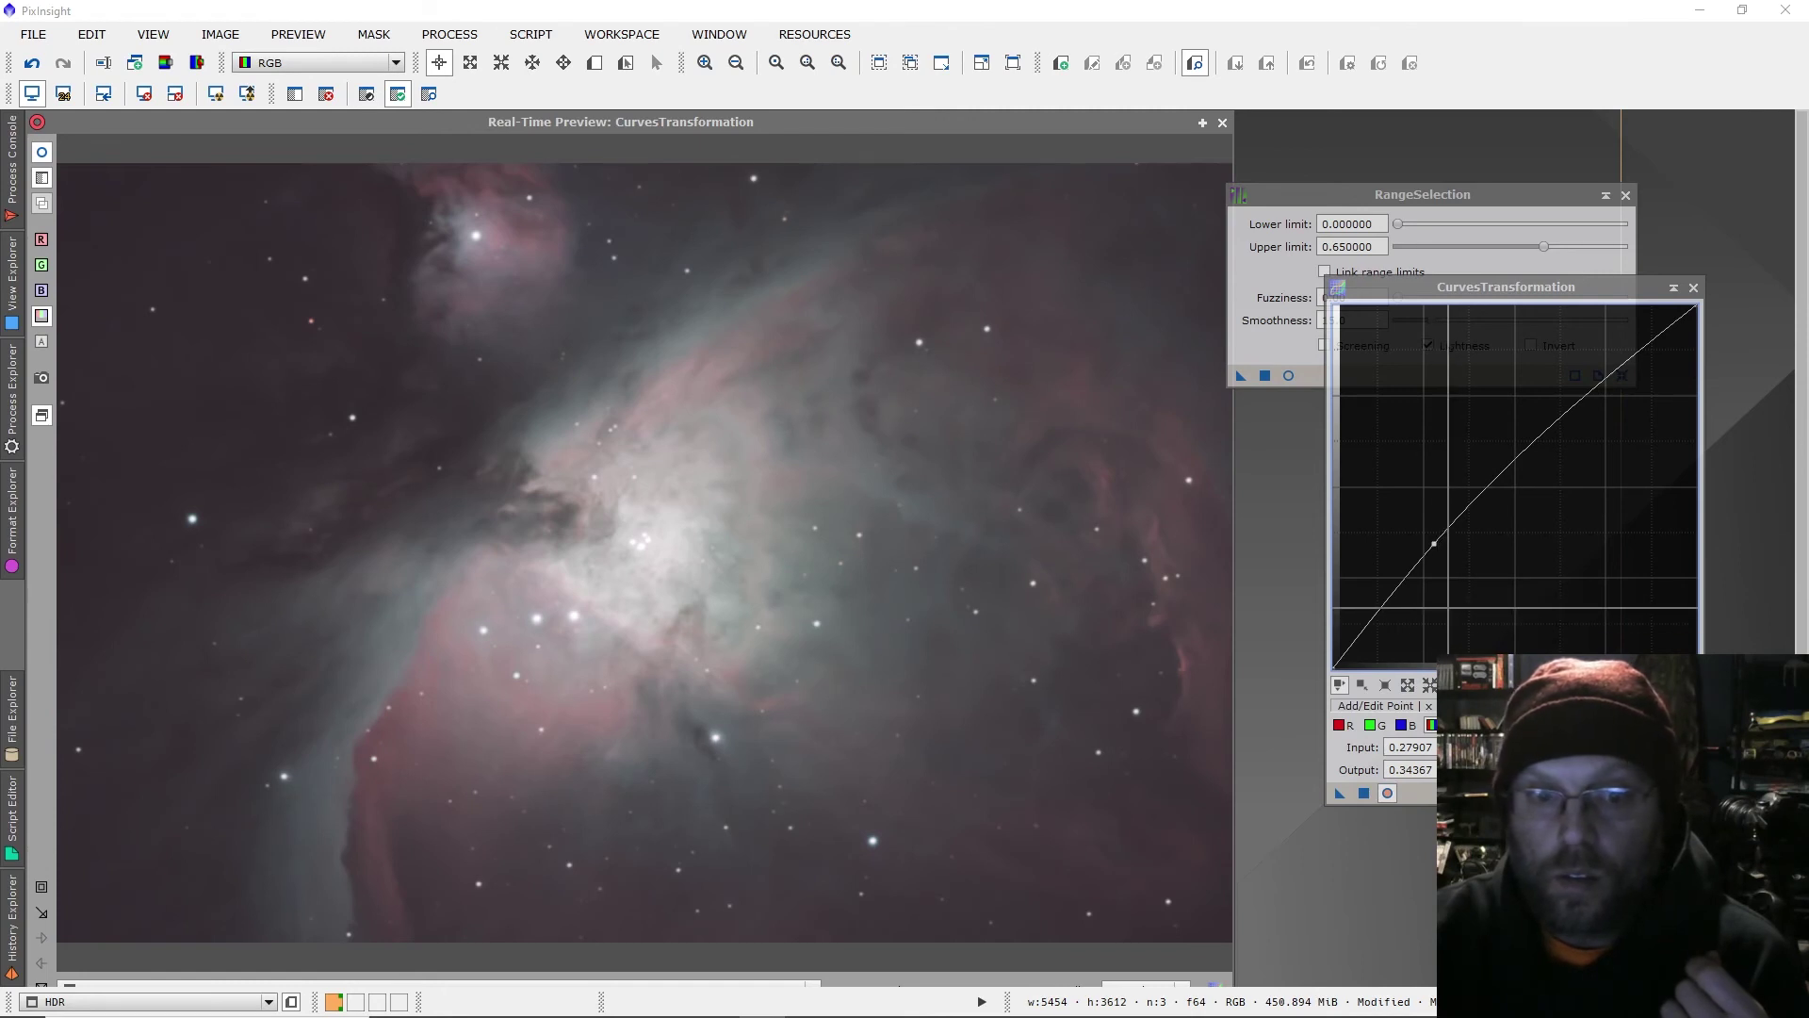
left_click(1363, 792)
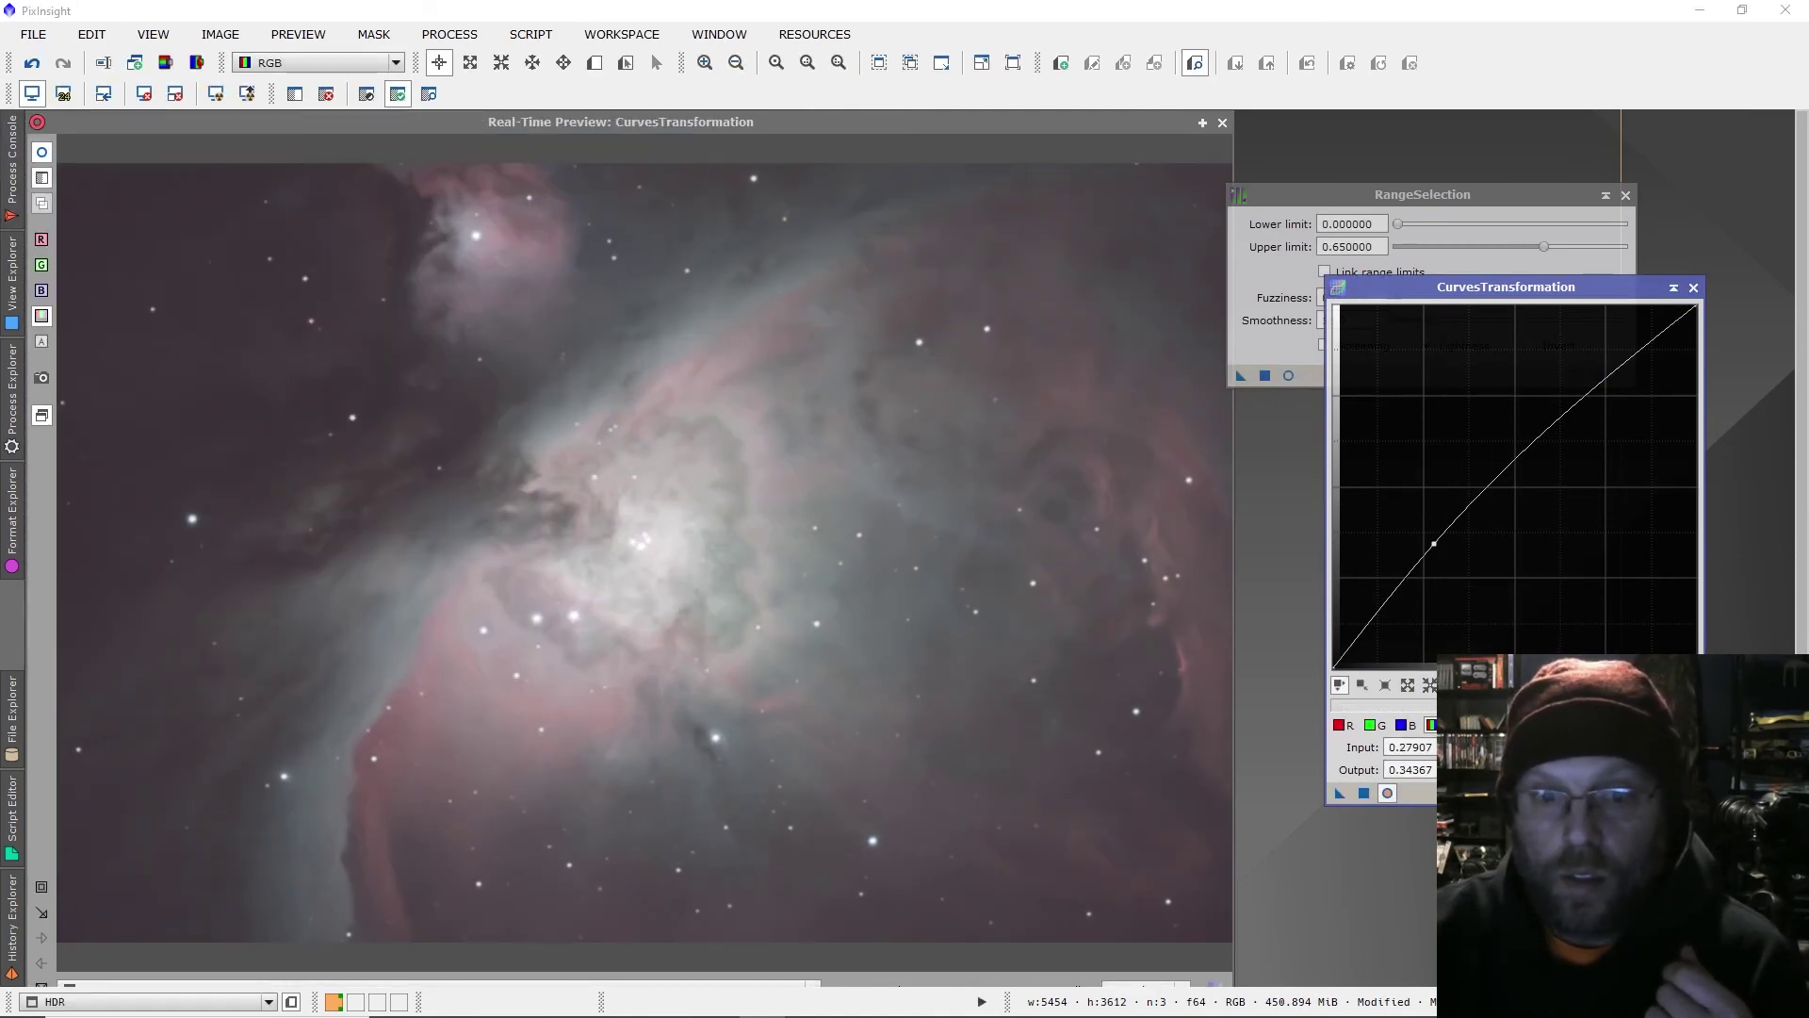
left_click(1387, 792)
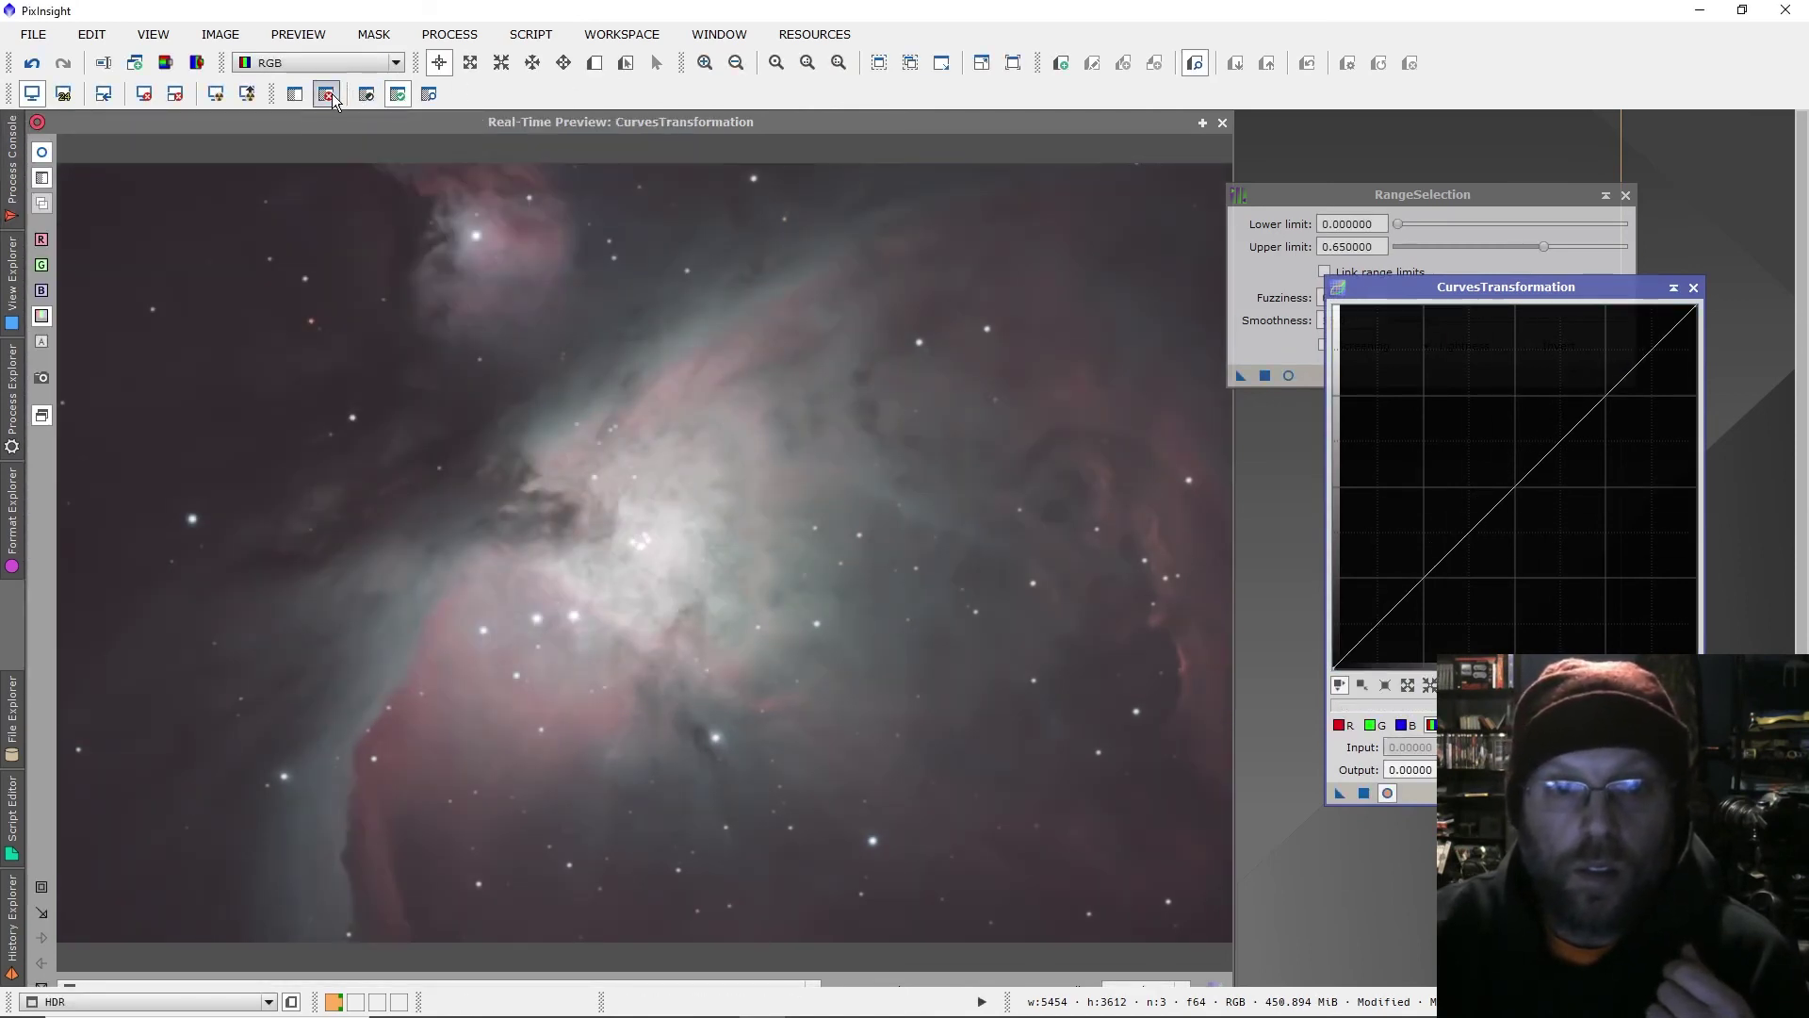
left_click_drag(1387, 612, 1386, 634)
left_click_drag(1516, 521, 1490, 509)
Undo the curves stretch and close the curves live preview.
key("ctrl+z")
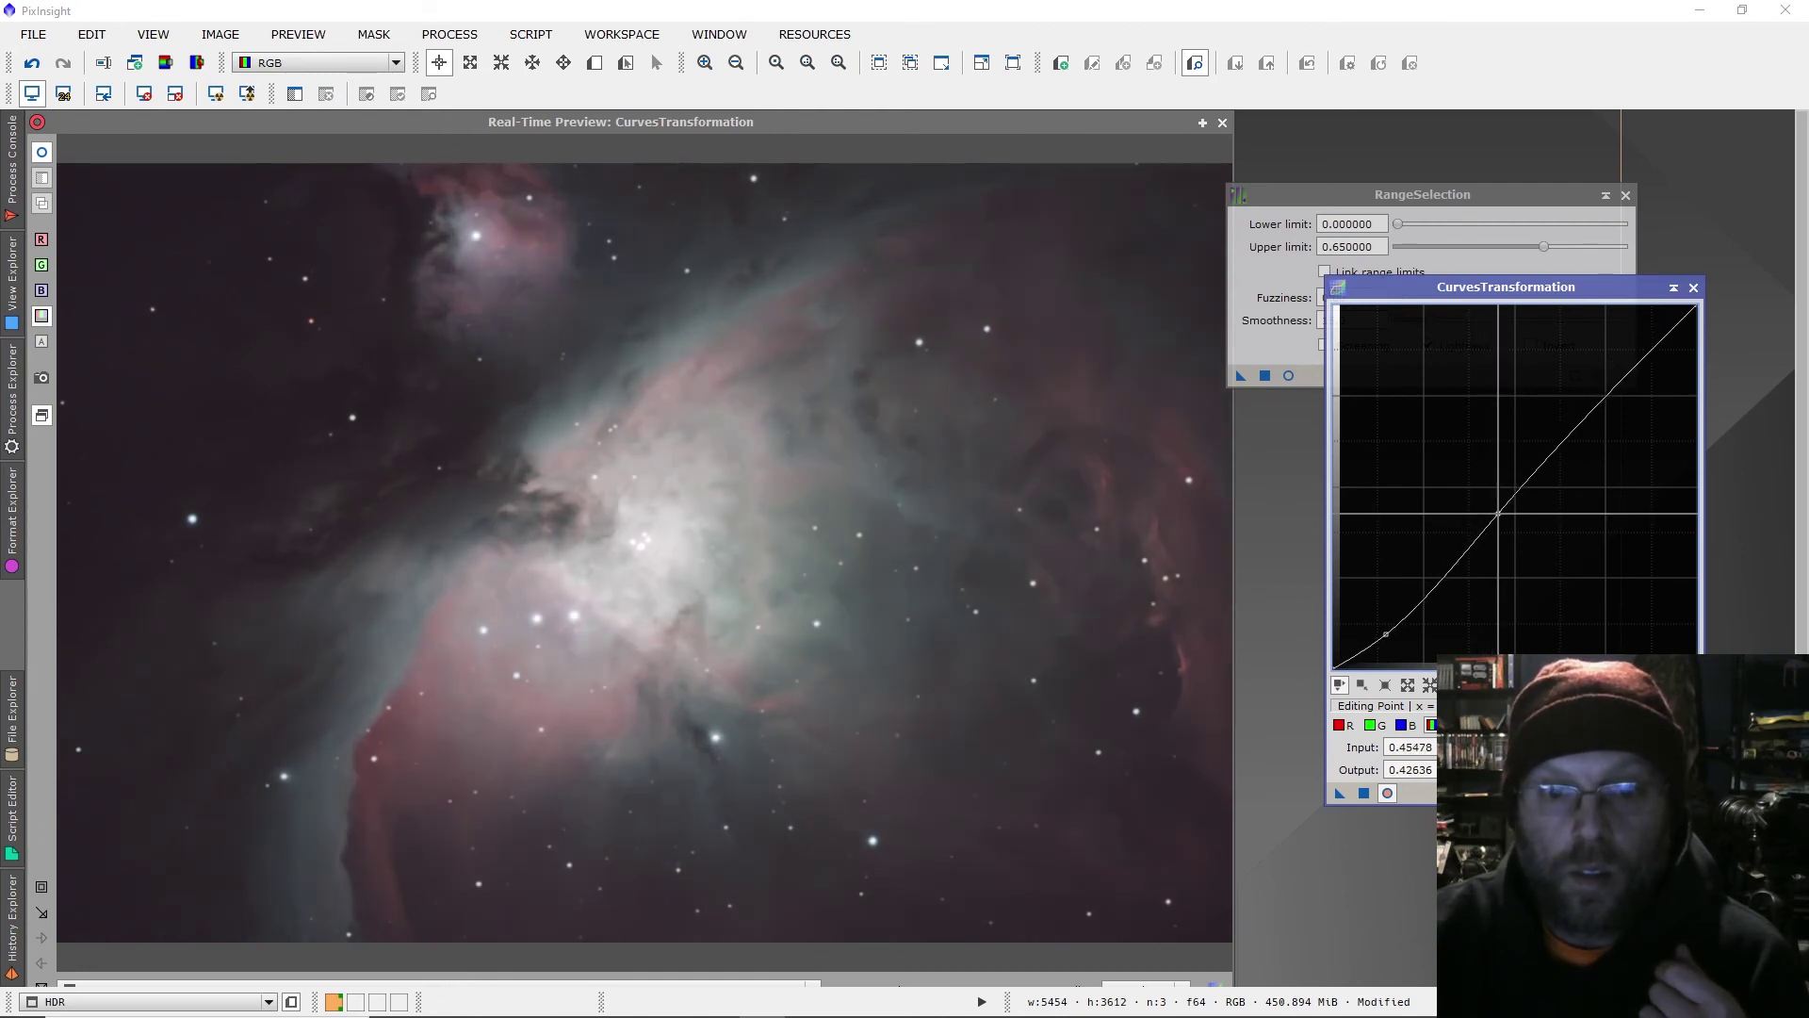
left_click(1223, 121)
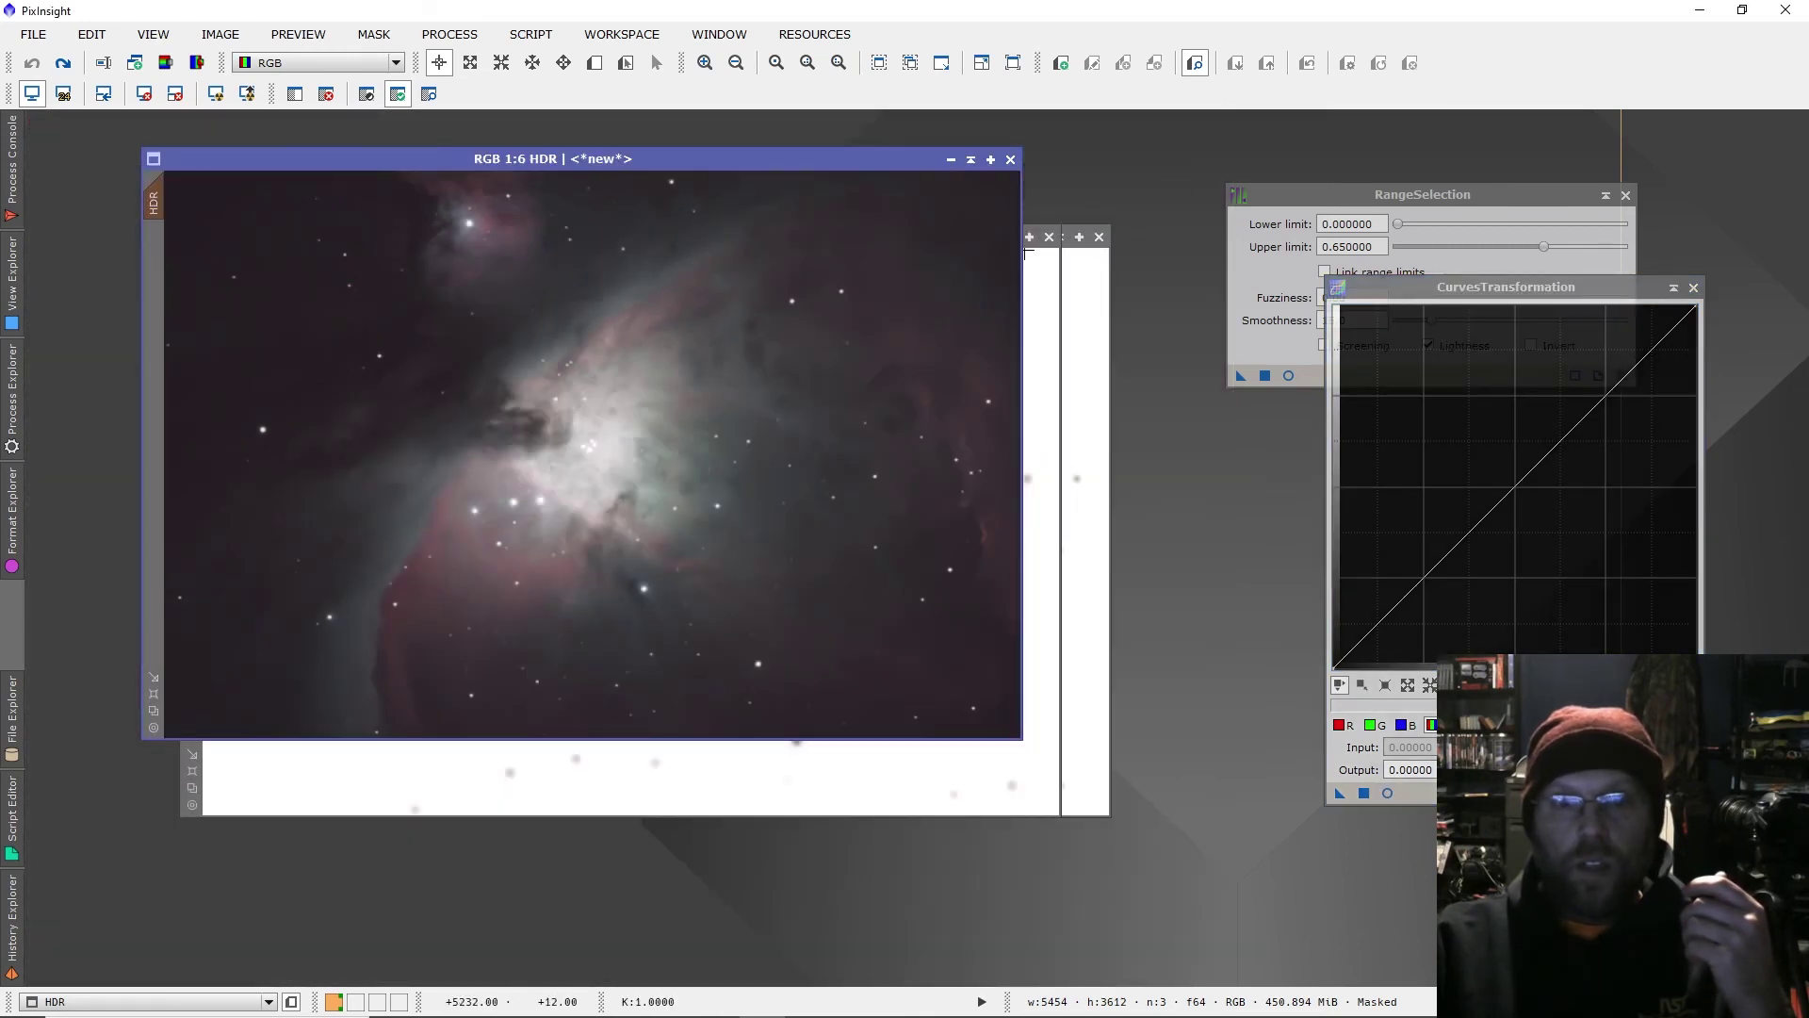
scroll(603, 464, "up", 5)
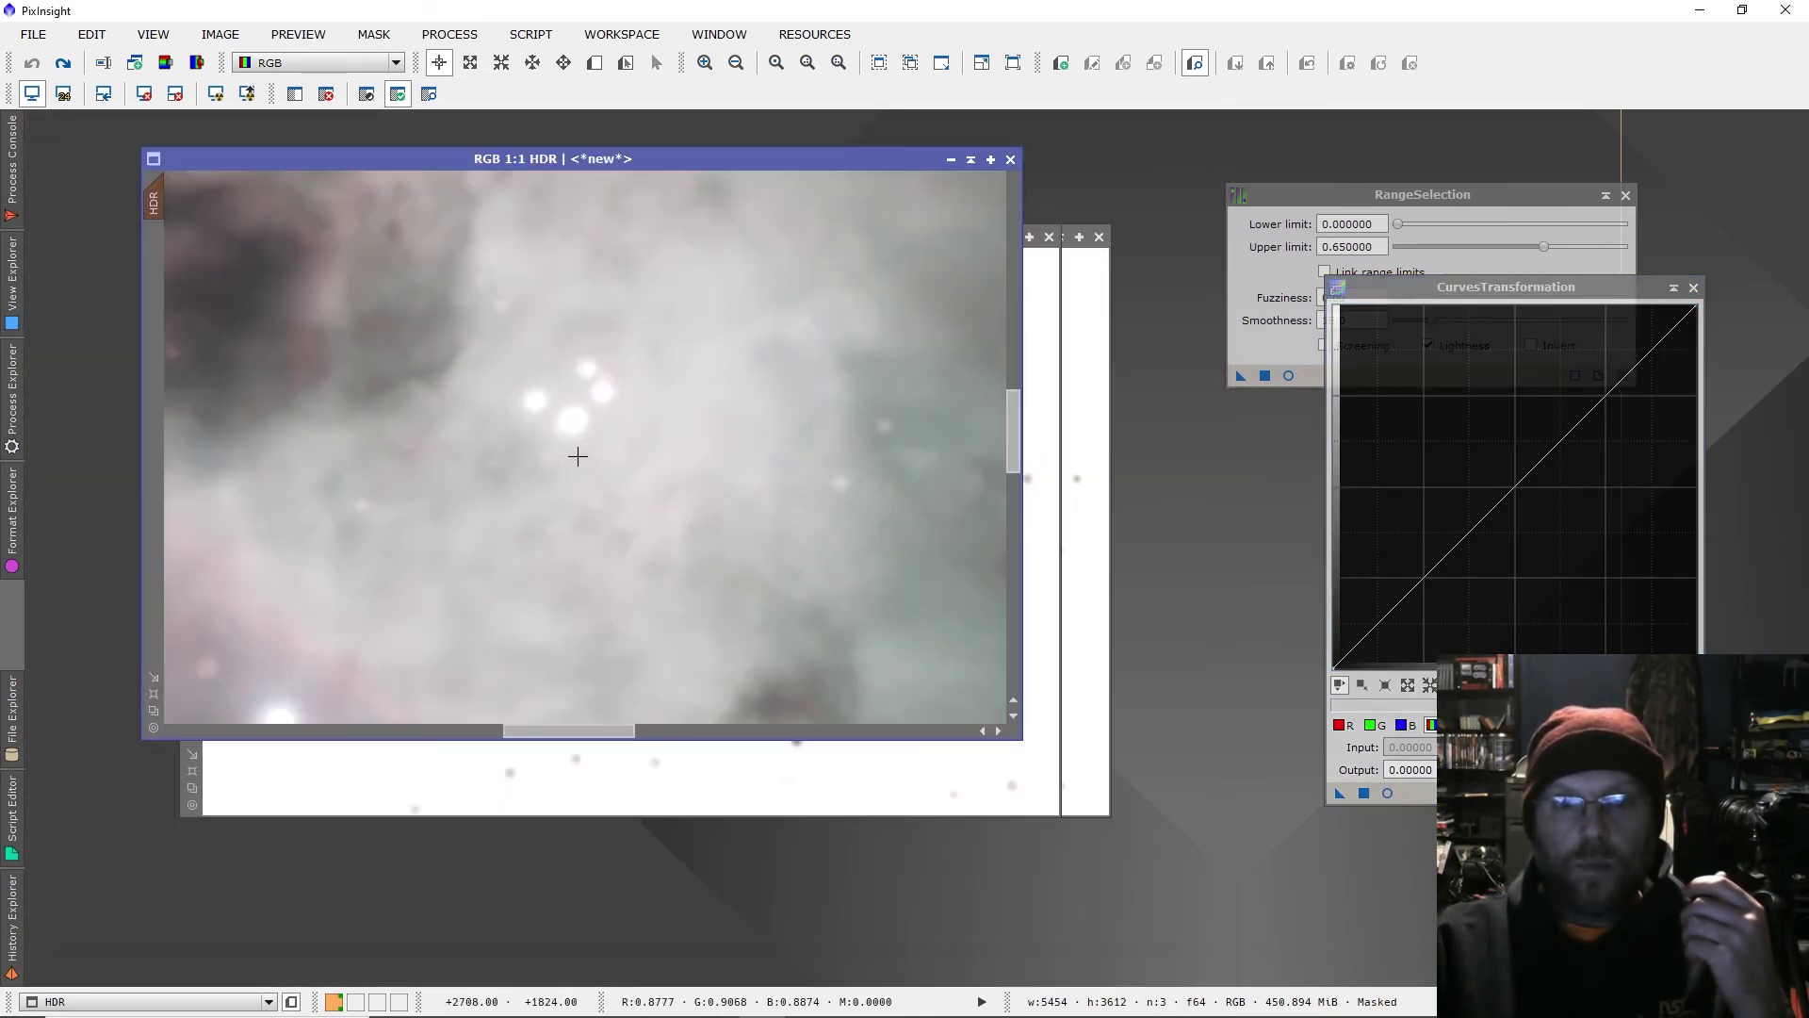
scroll(578, 456, "down", 3)
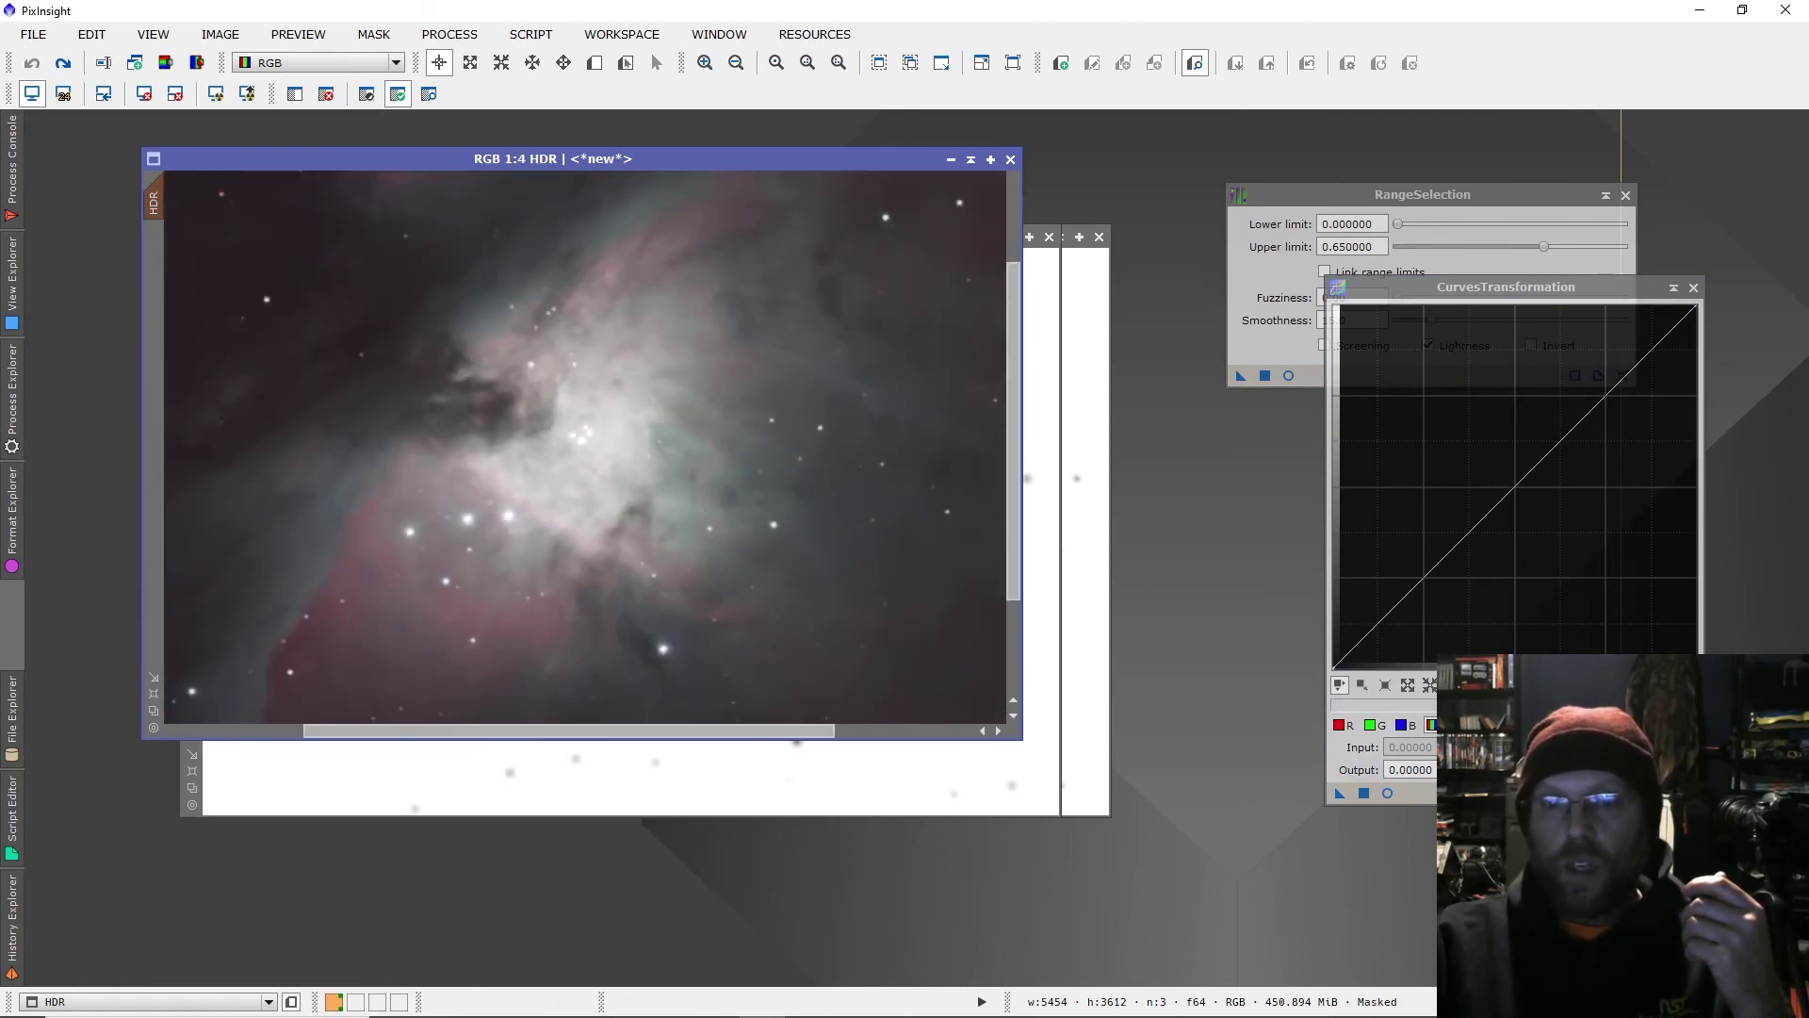
key("alt+Tab")
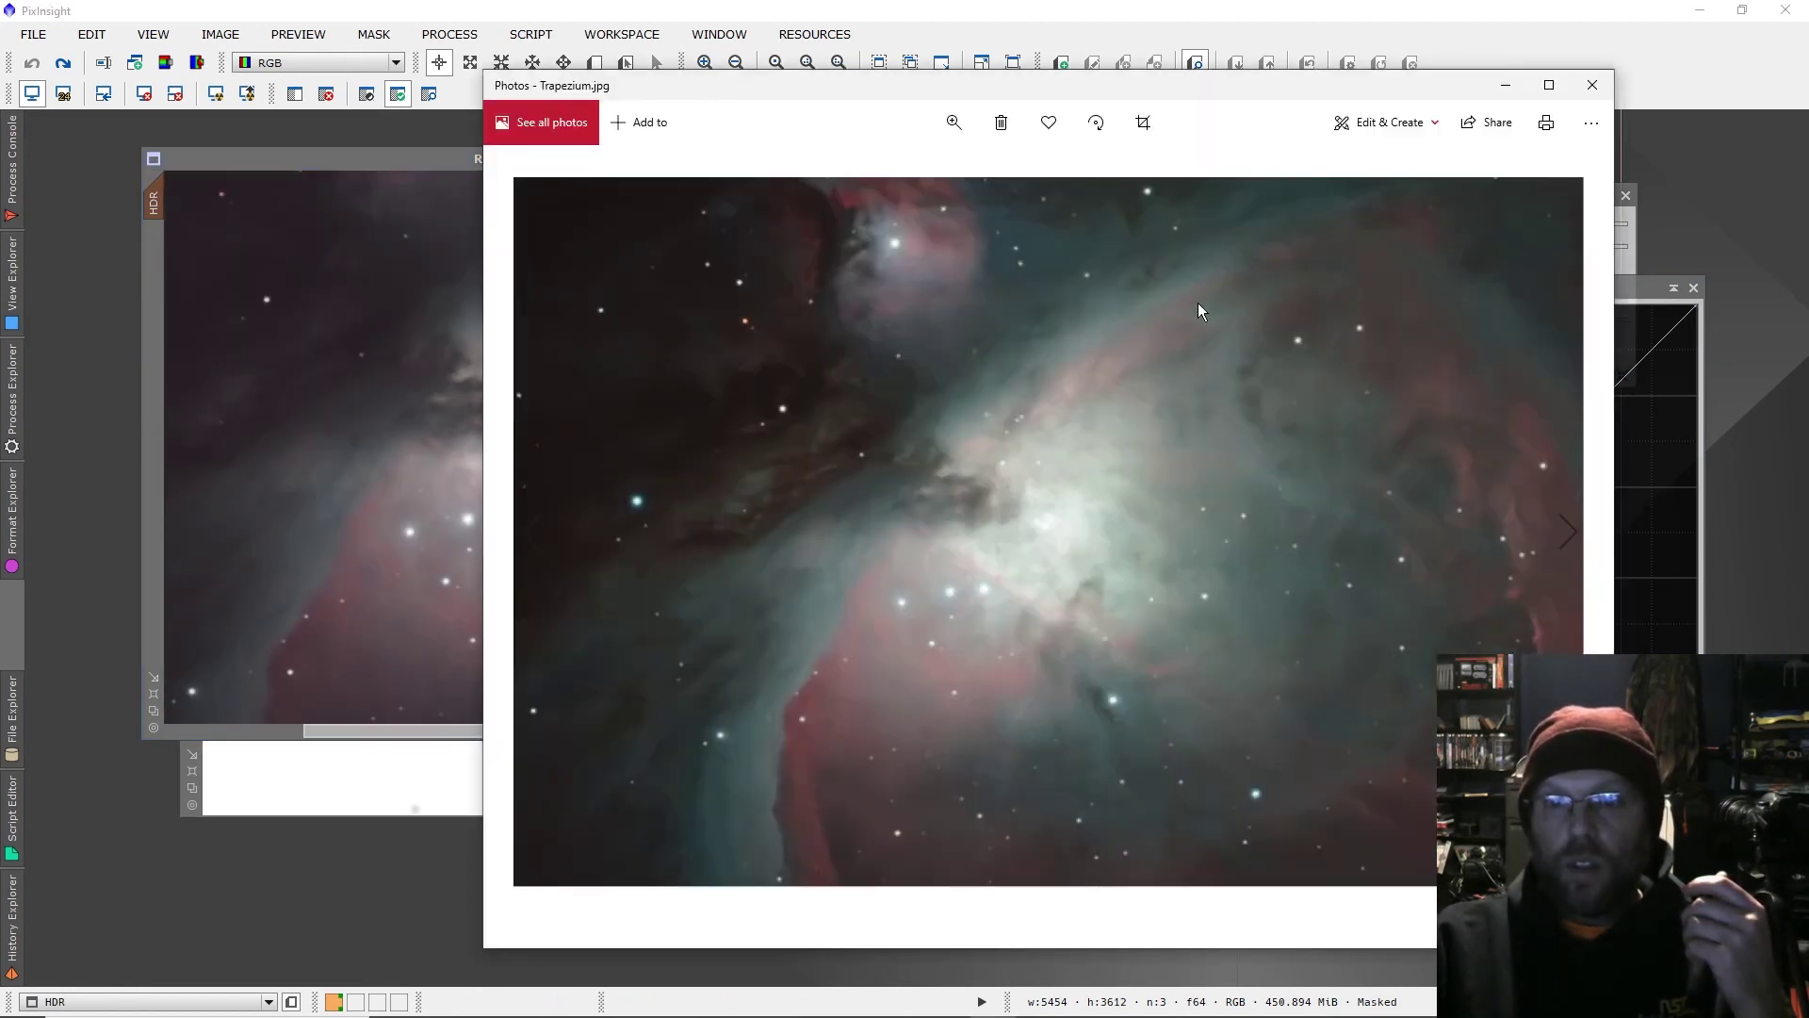
left_click_drag(1056, 79, 771, 71)
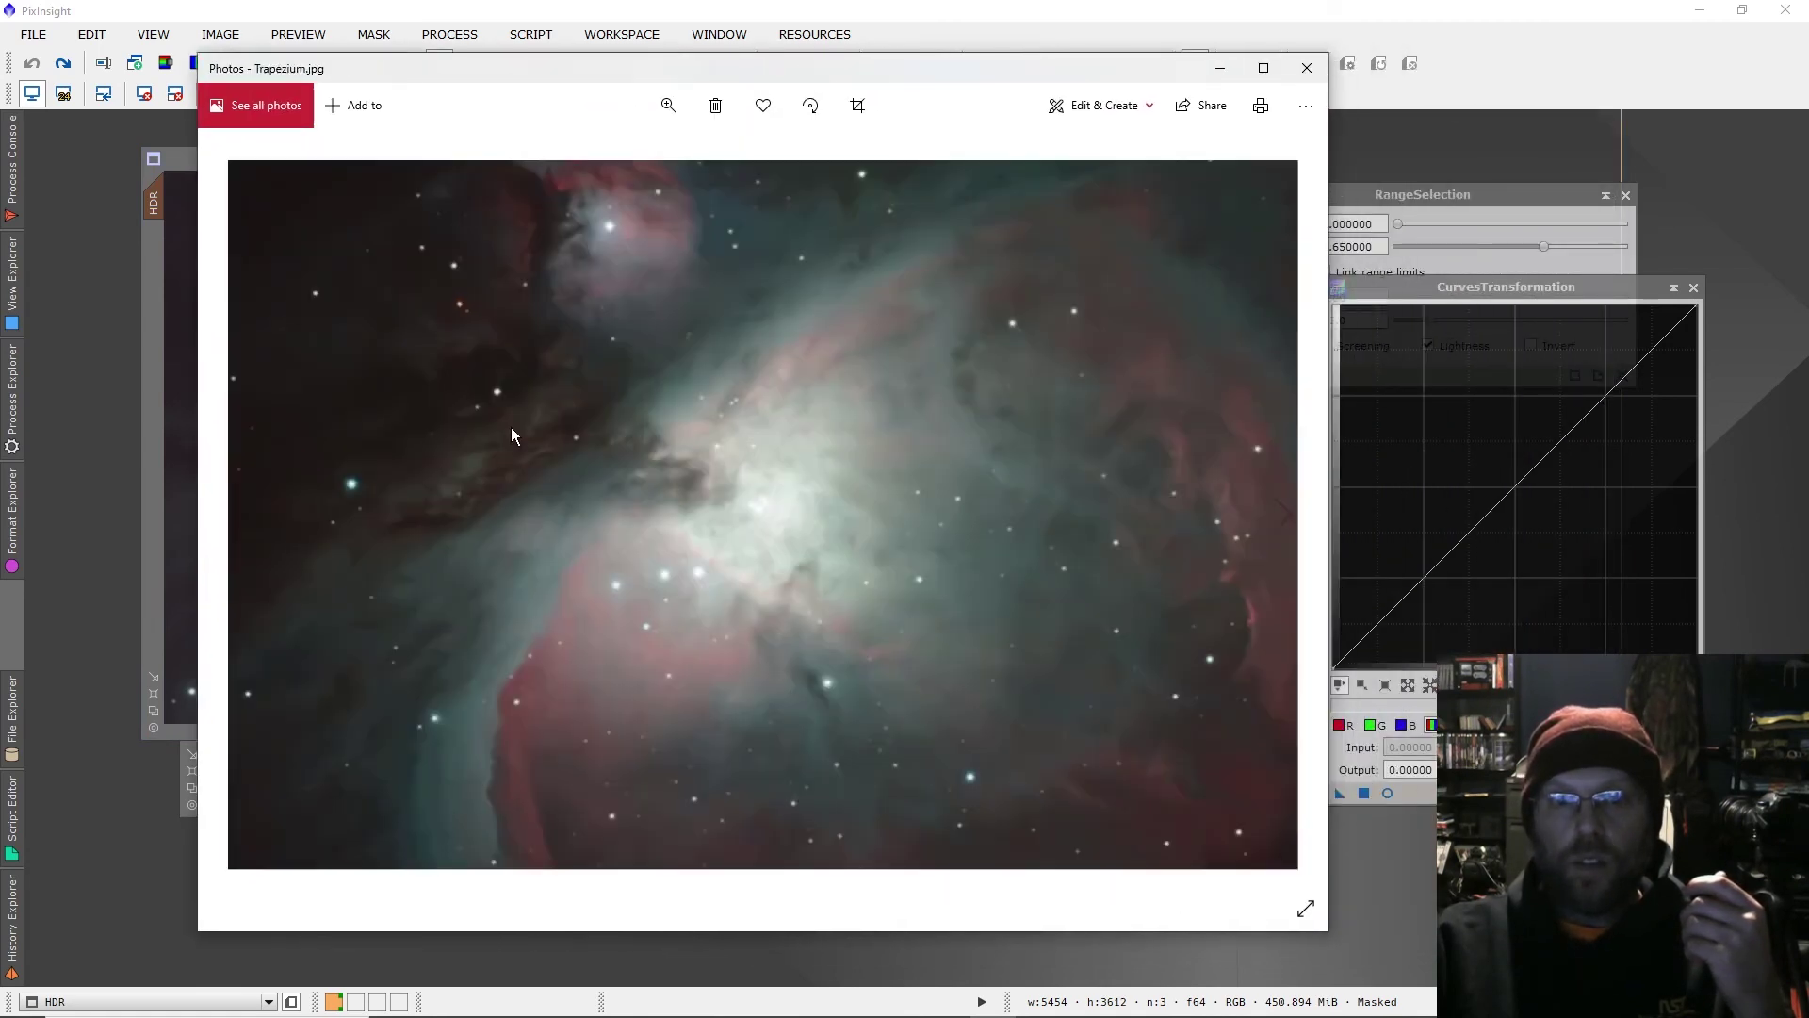
left_click(678, 107)
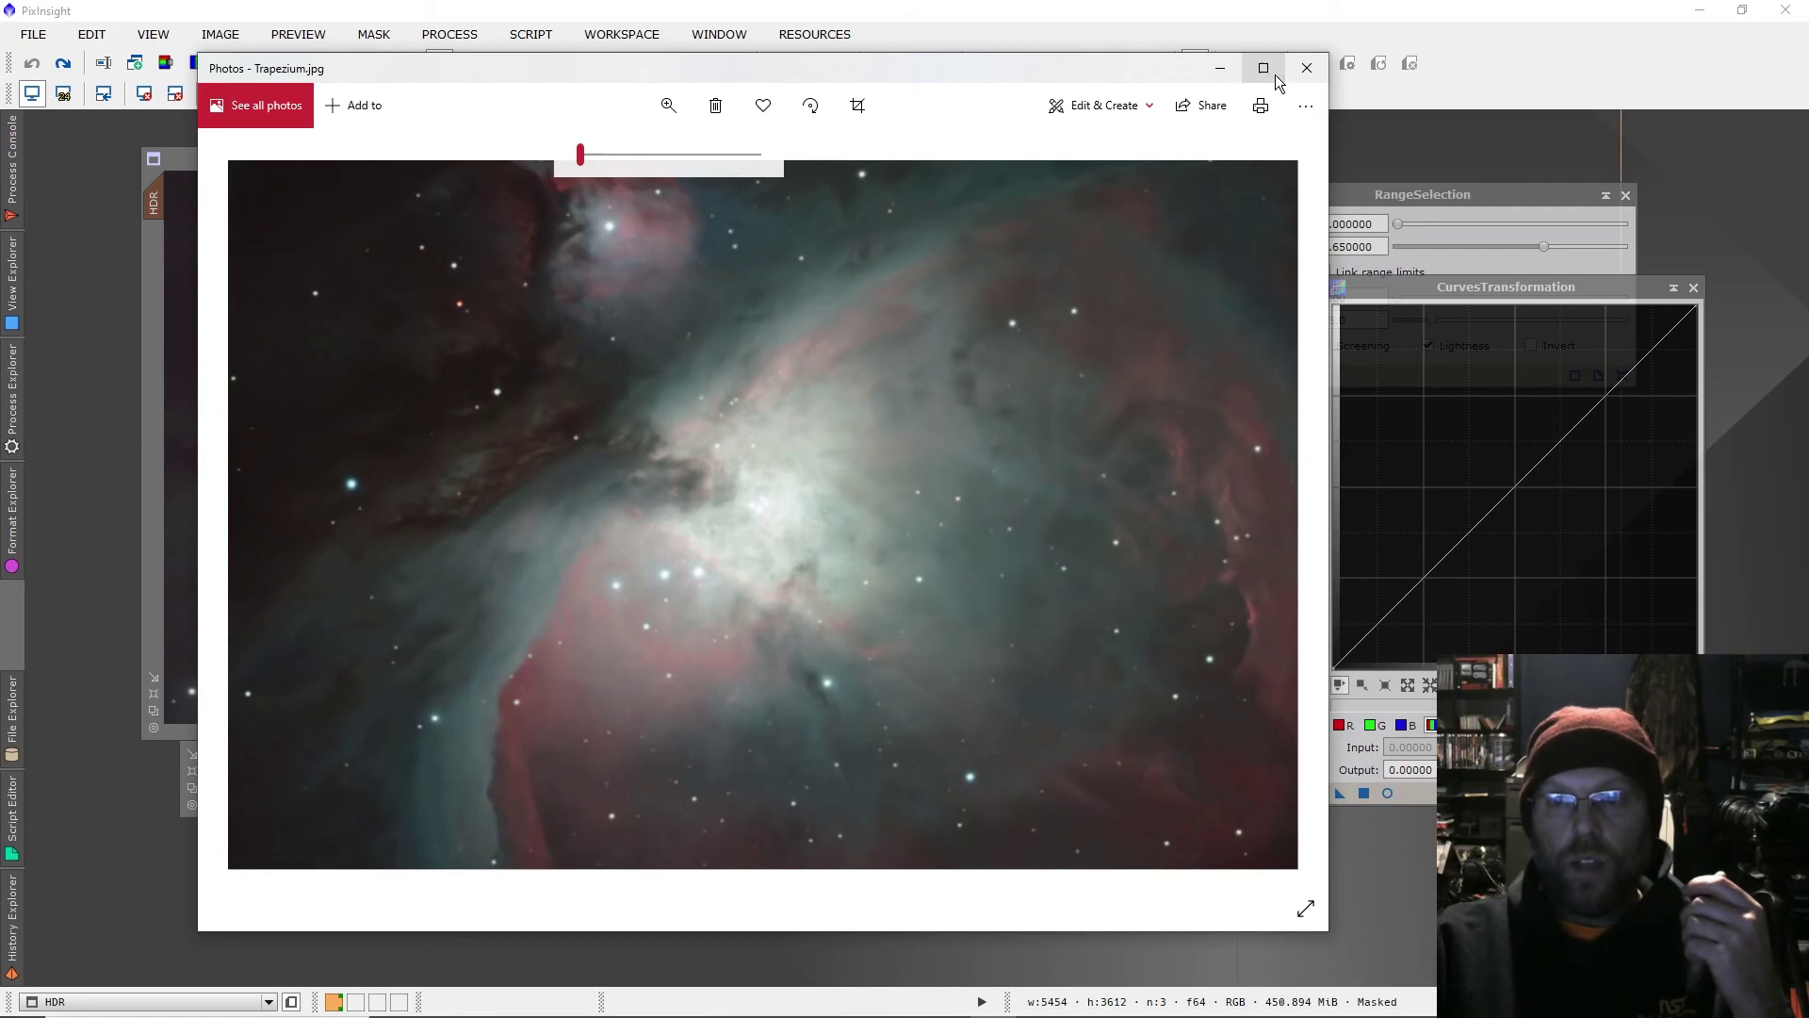
left_click(1263, 68)
left_click(809, 53)
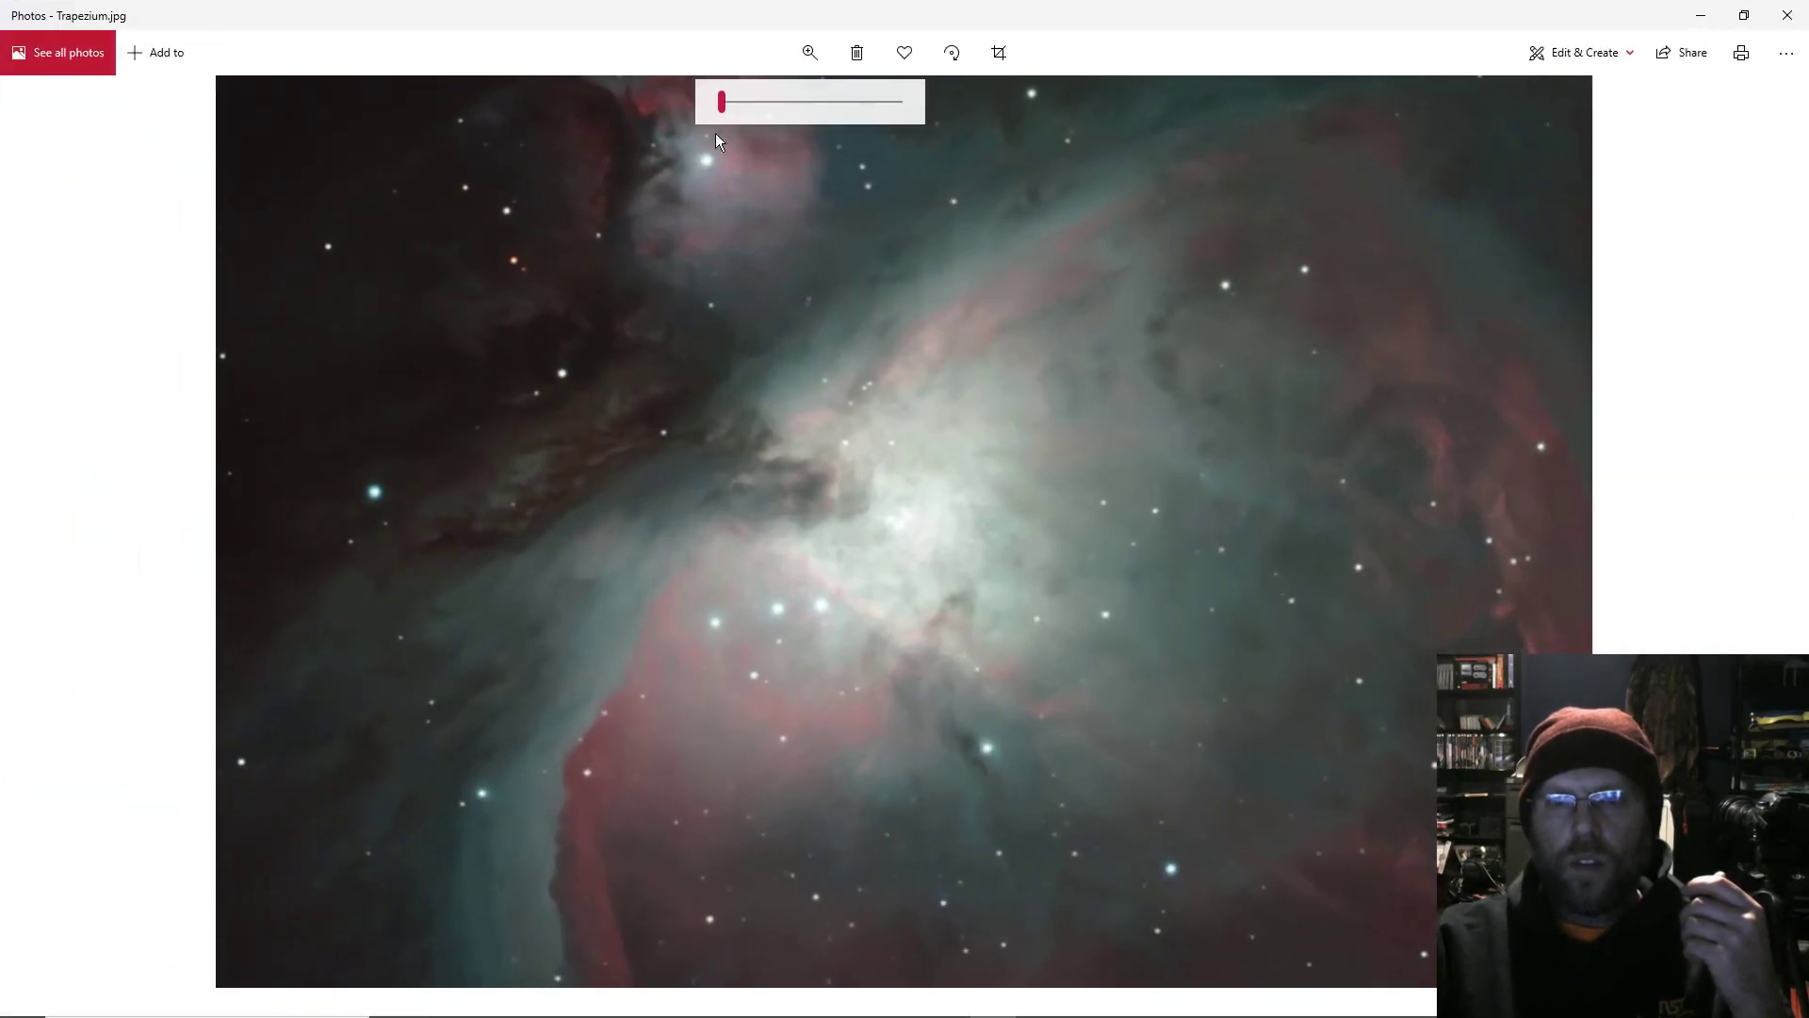
left_click_drag(719, 102, 743, 110)
left_click_drag(680, 420, 1262, 556)
left_click_drag(784, 505, 976, 572)
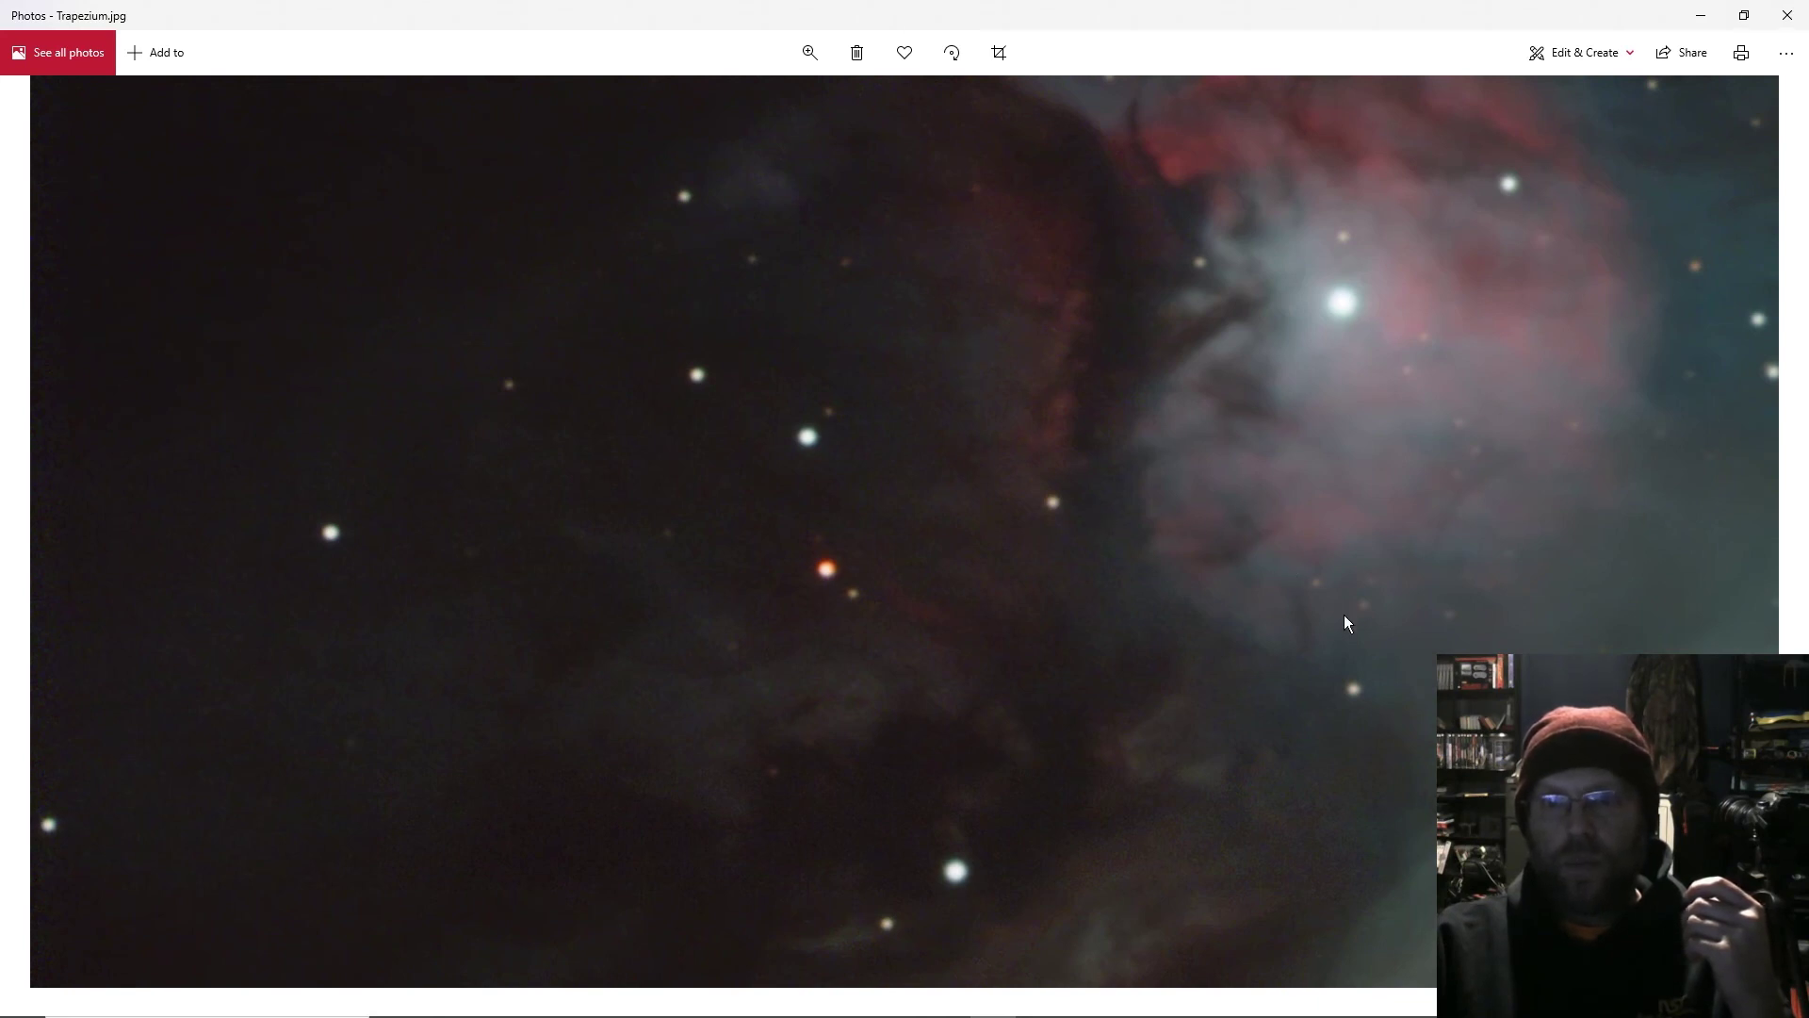
left_click_drag(1343, 614, 912, 381)
left_click_drag(1060, 436, 944, 482)
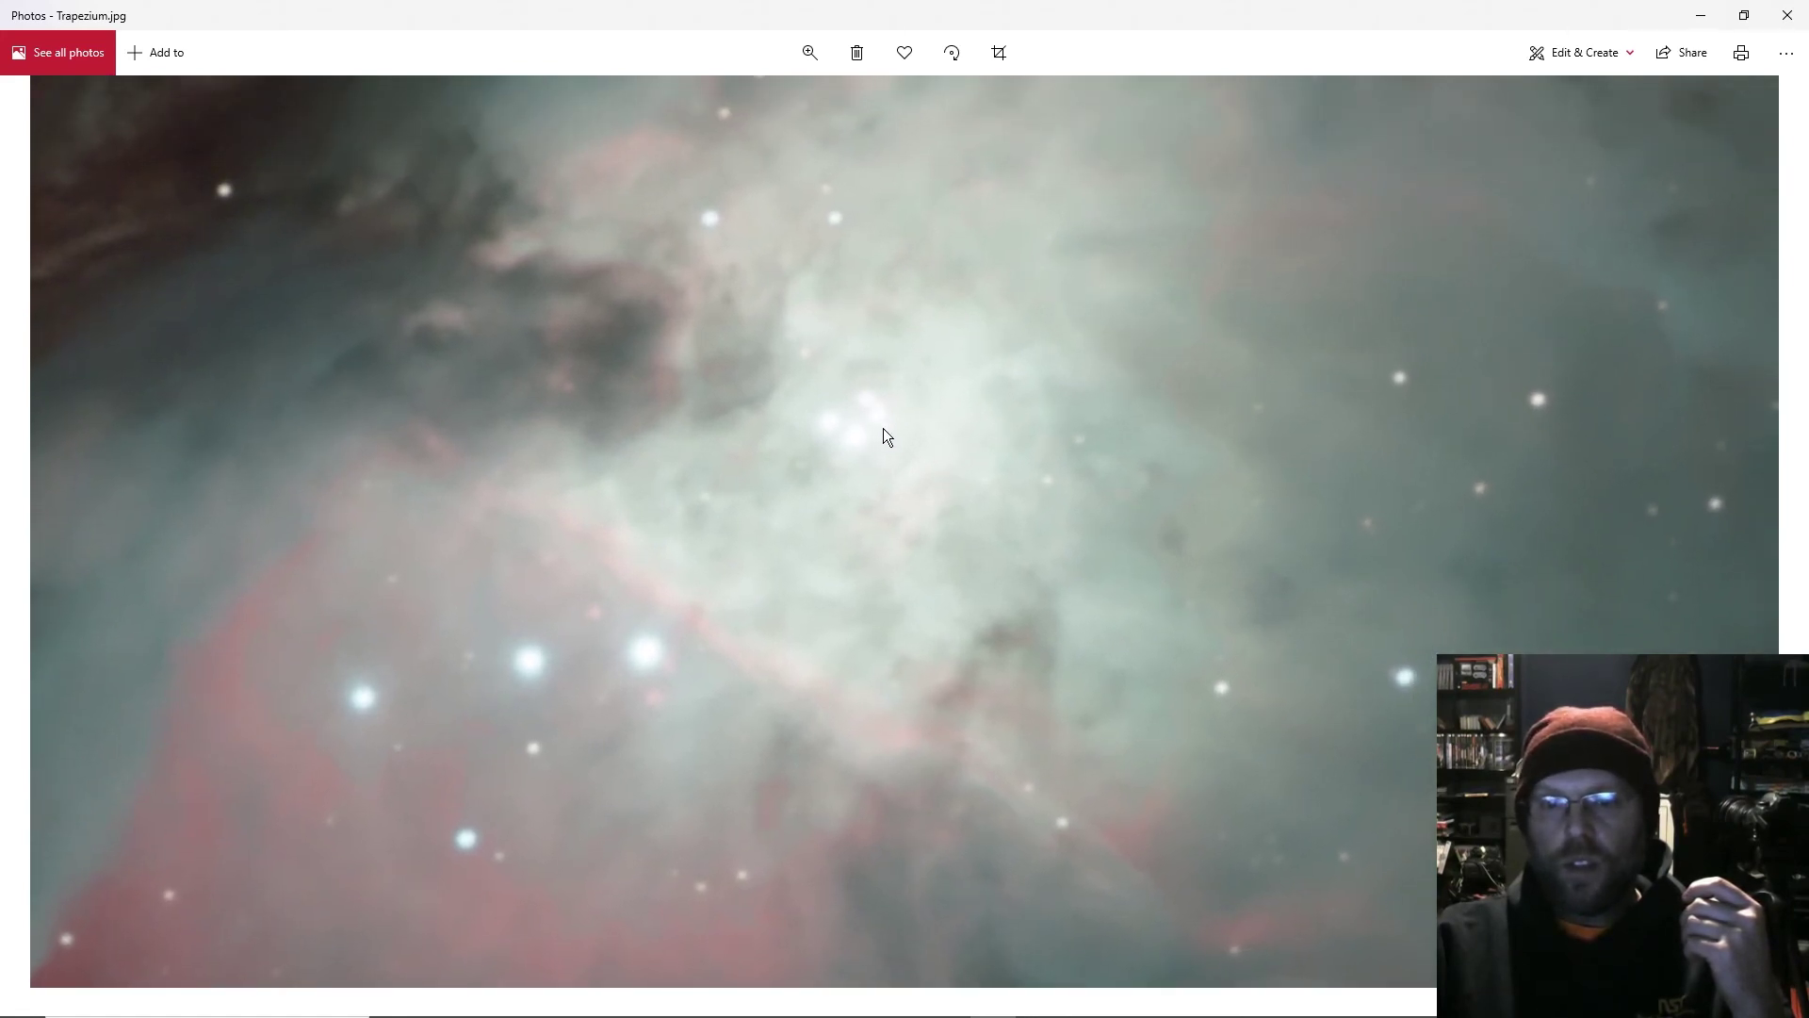
left_click(811, 53)
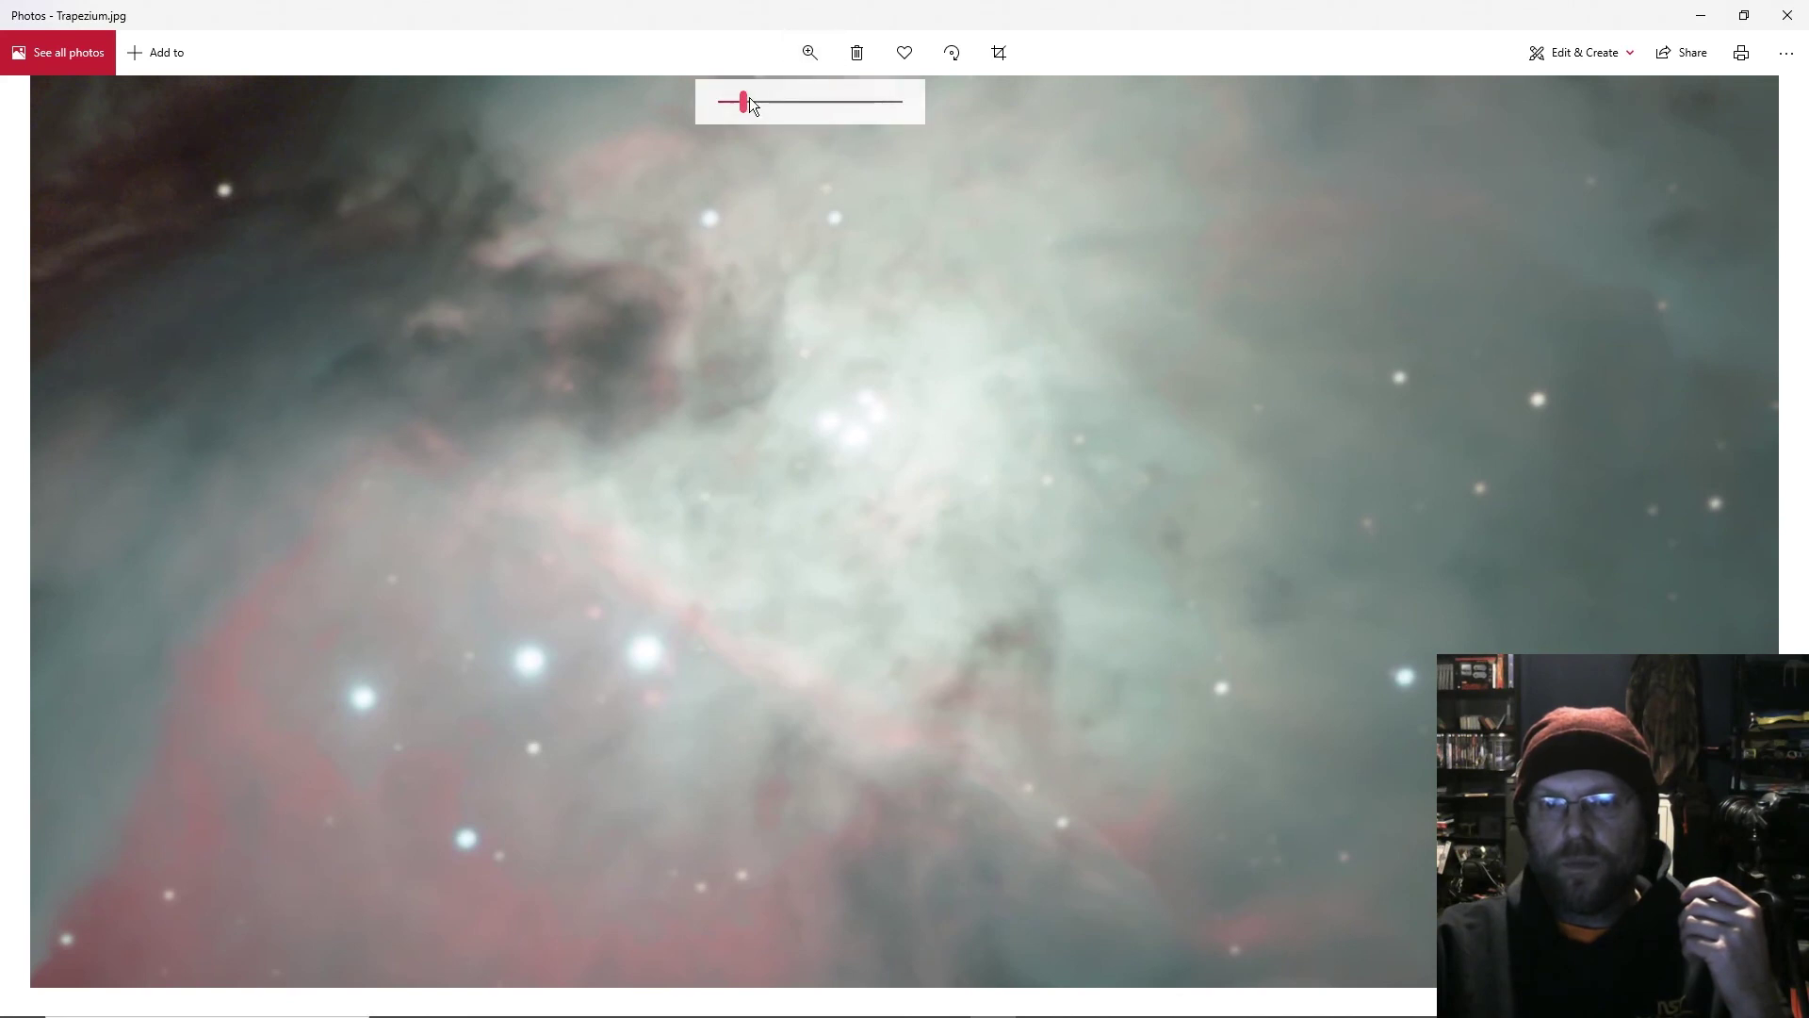
left_click_drag(748, 100, 712, 101)
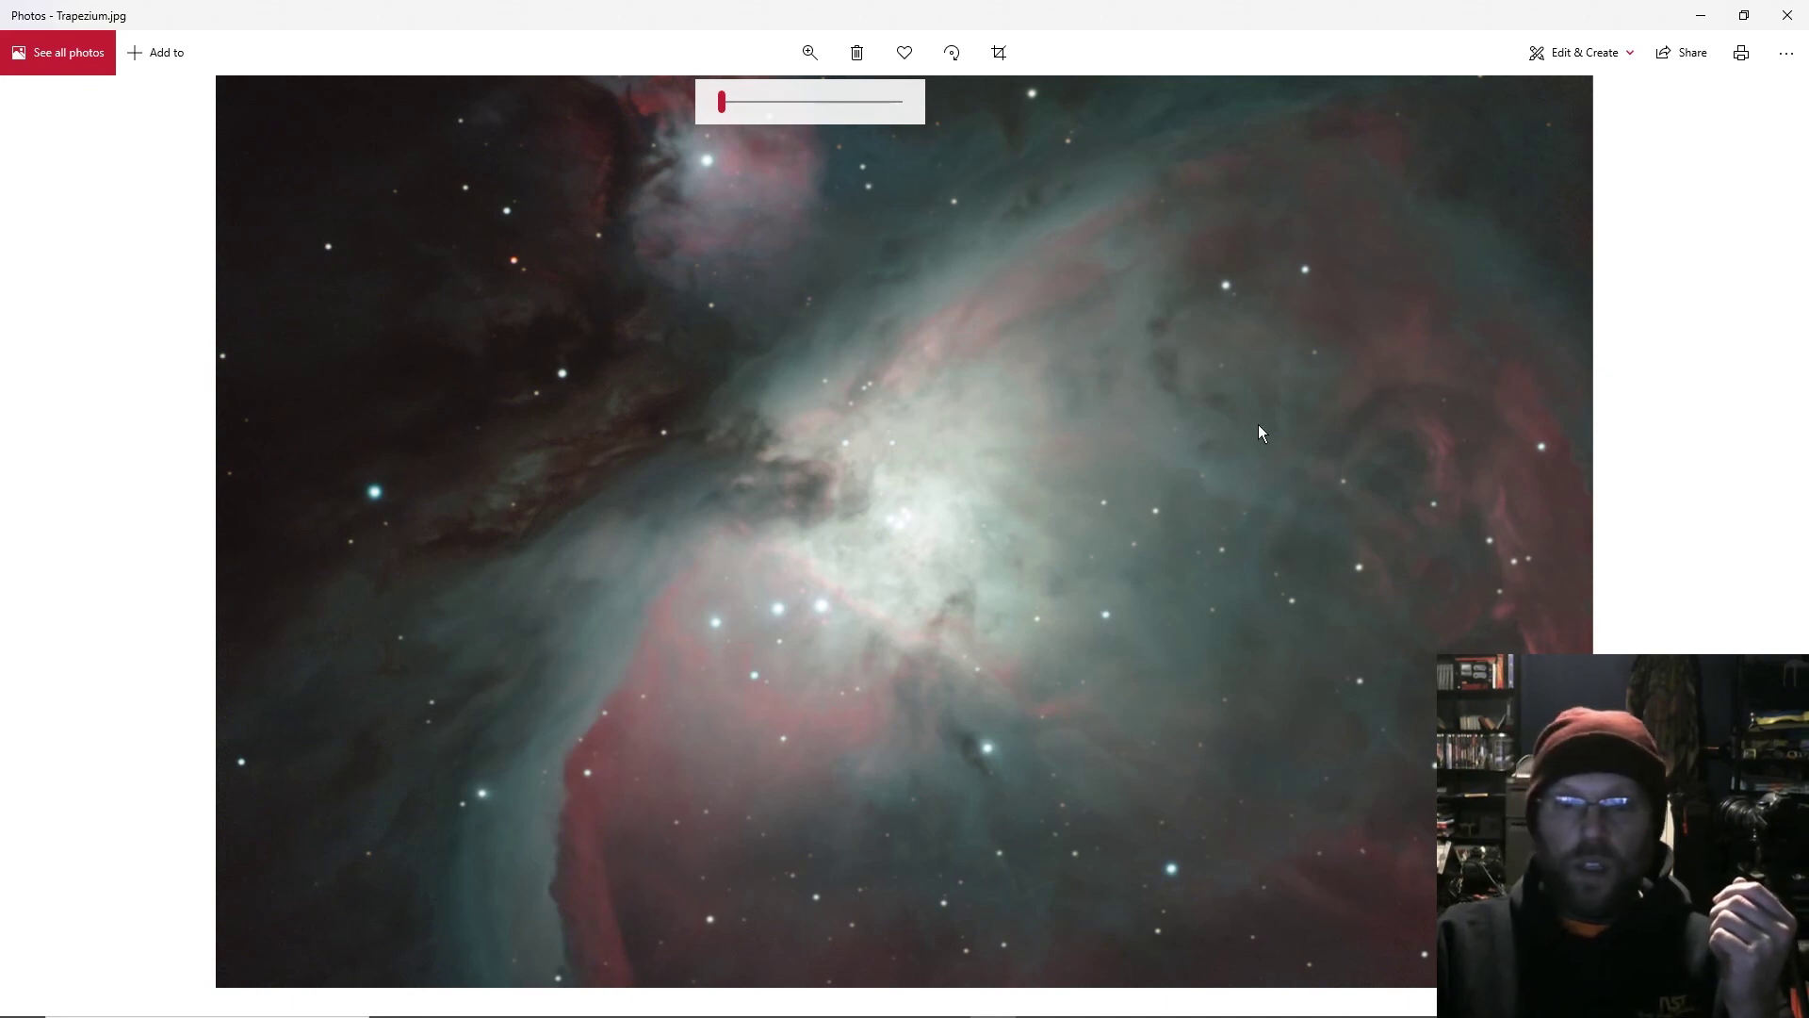
left_click(1788, 19)
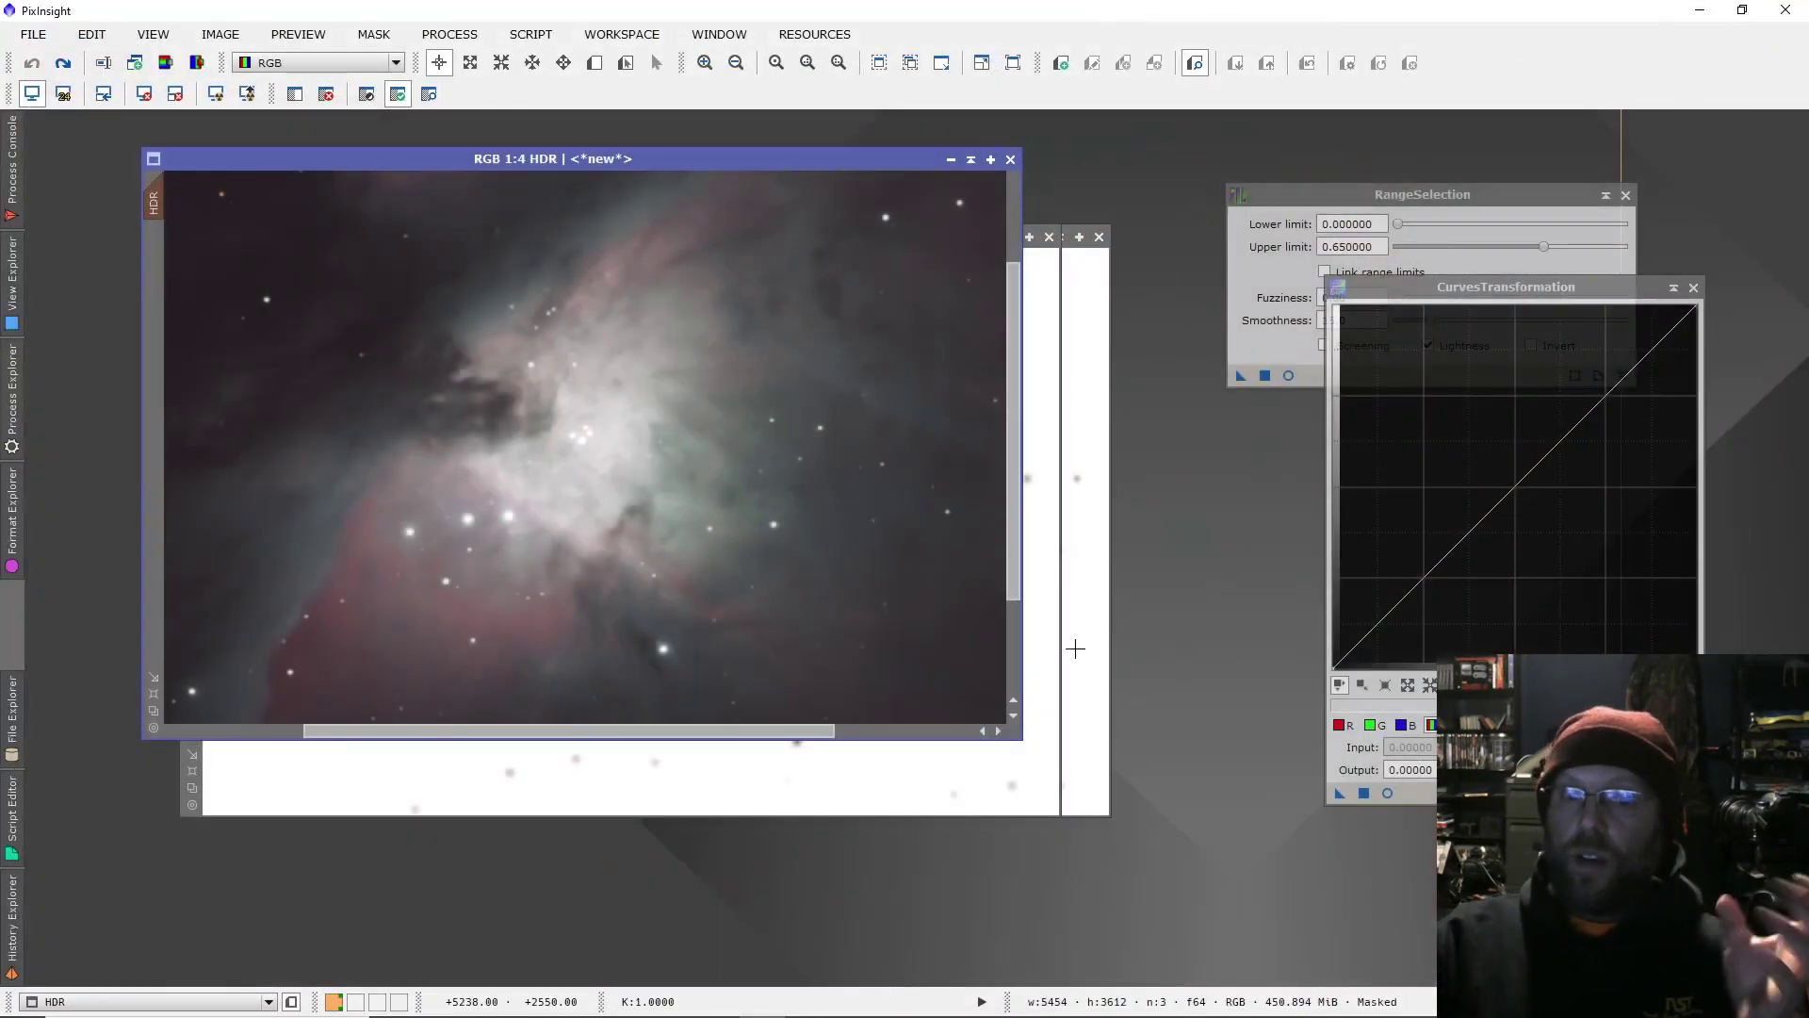
Raise the curve point from 0.24031 to 0.31266 and apply it to the masked HDR image.
scroll(762, 529, "down", 2)
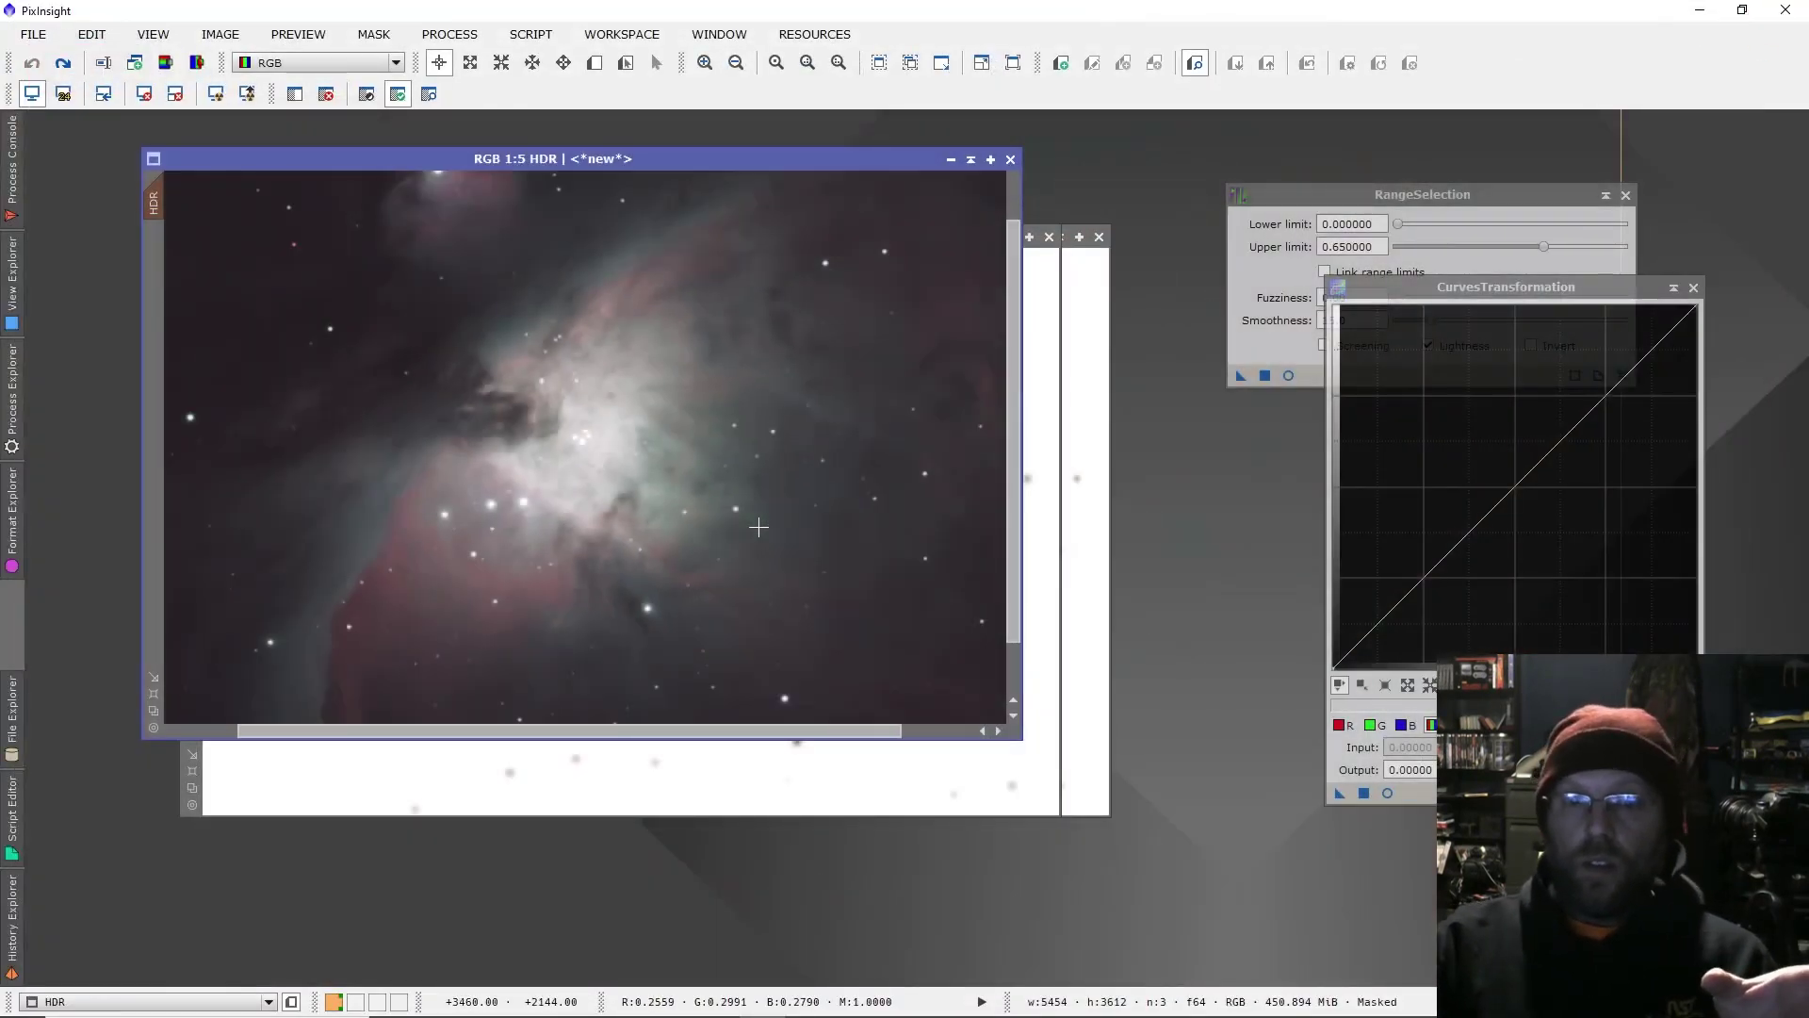
scroll(759, 527, "down", 1)
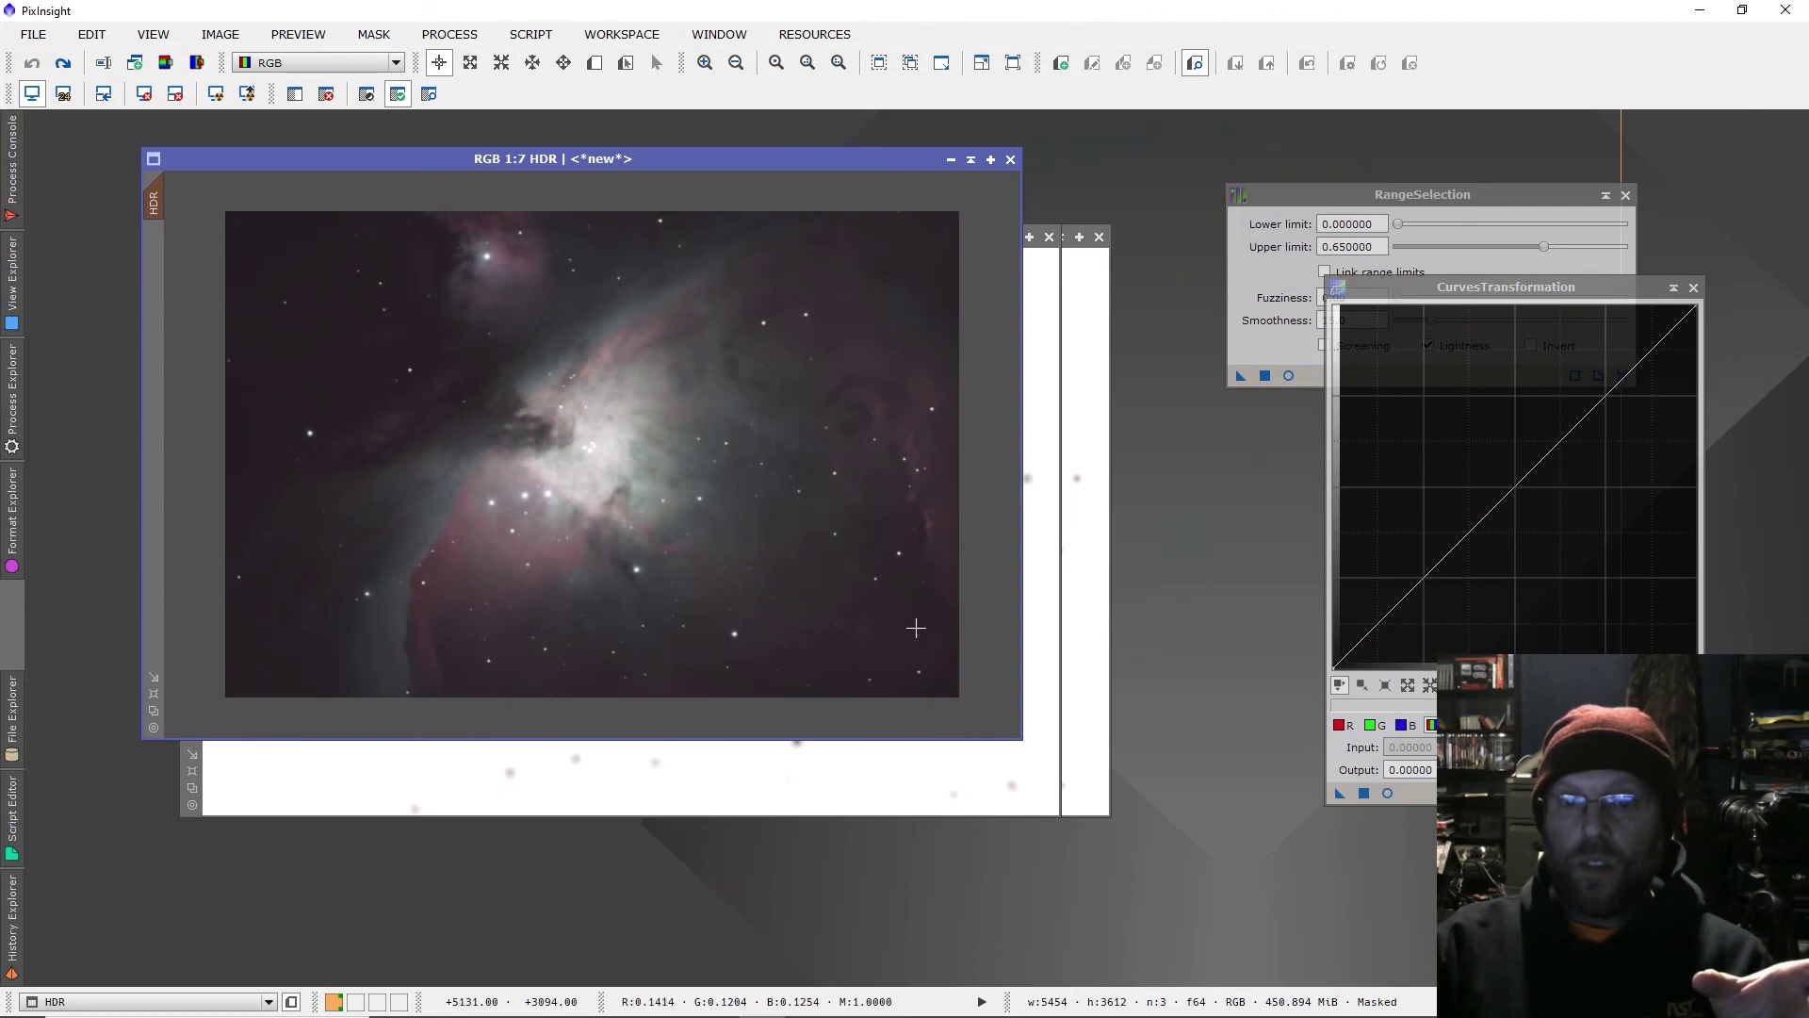
scroll(914, 622, "up", 1)
left_click(1386, 793)
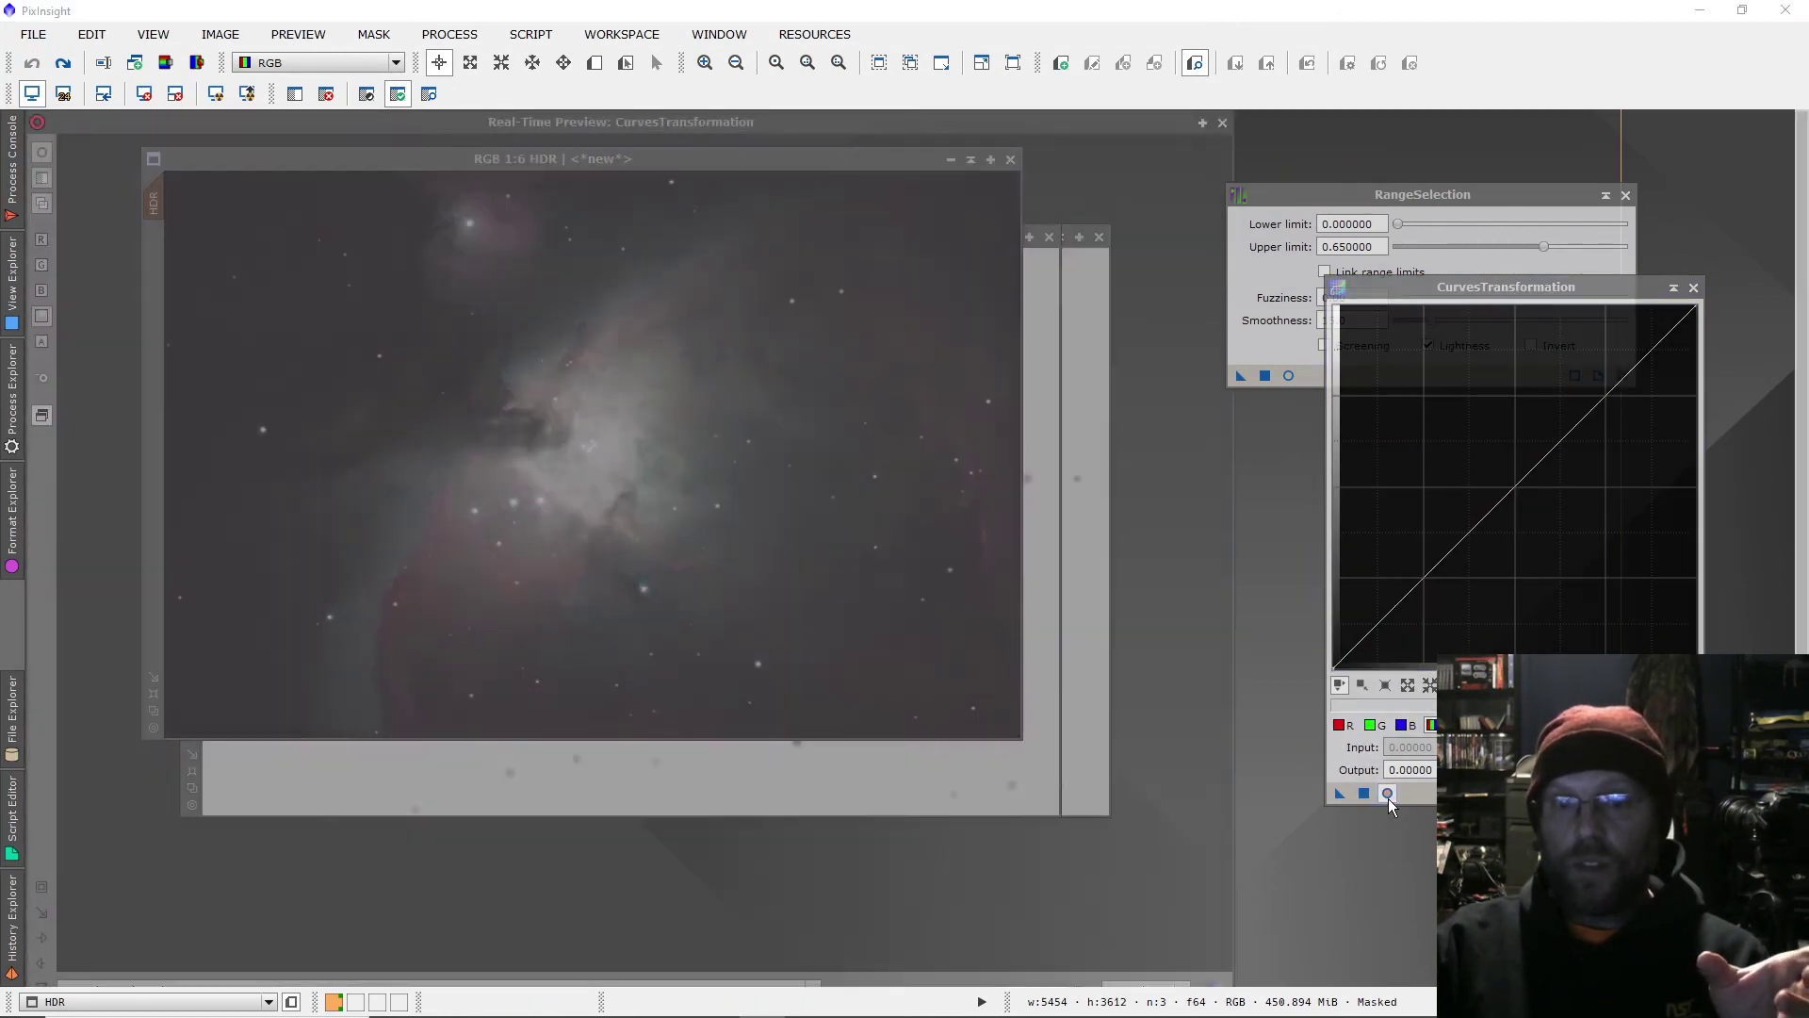
mouse_move(1433, 563)
left_mouse_down()
mouse_move(1404, 544)
mouse_move(1420, 555)
left_mouse_up()
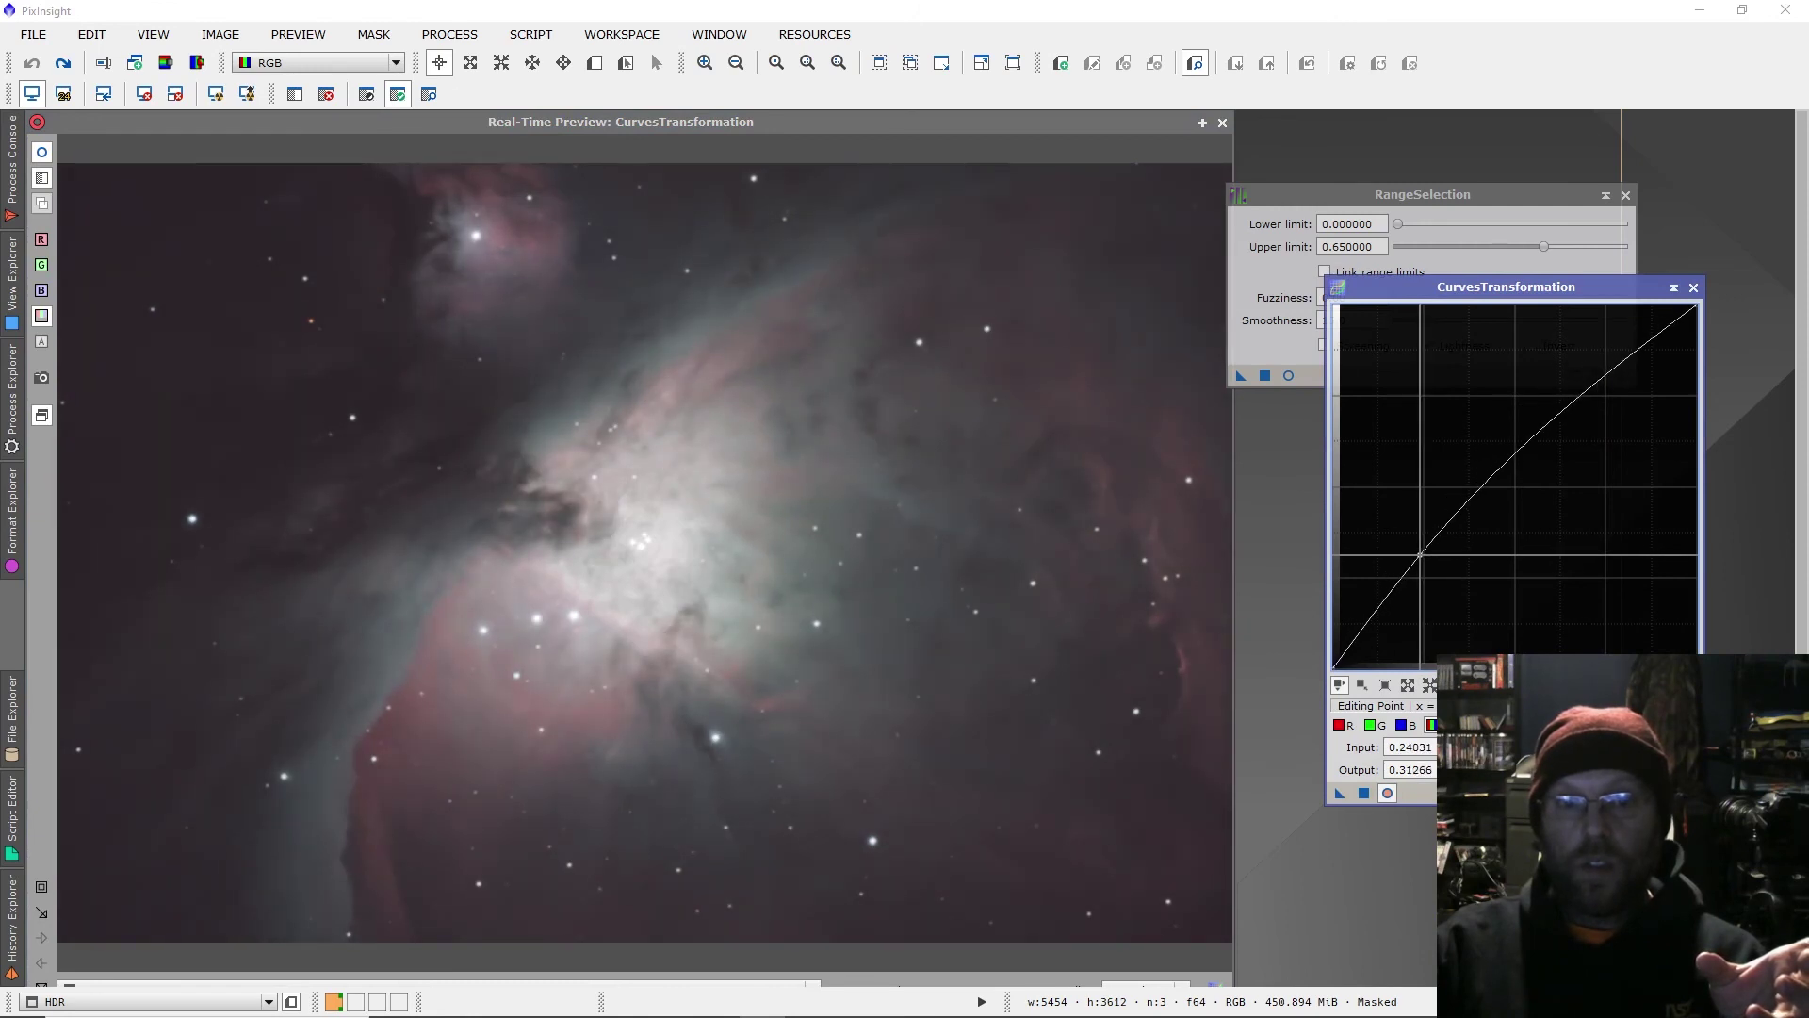
left_click(1364, 793)
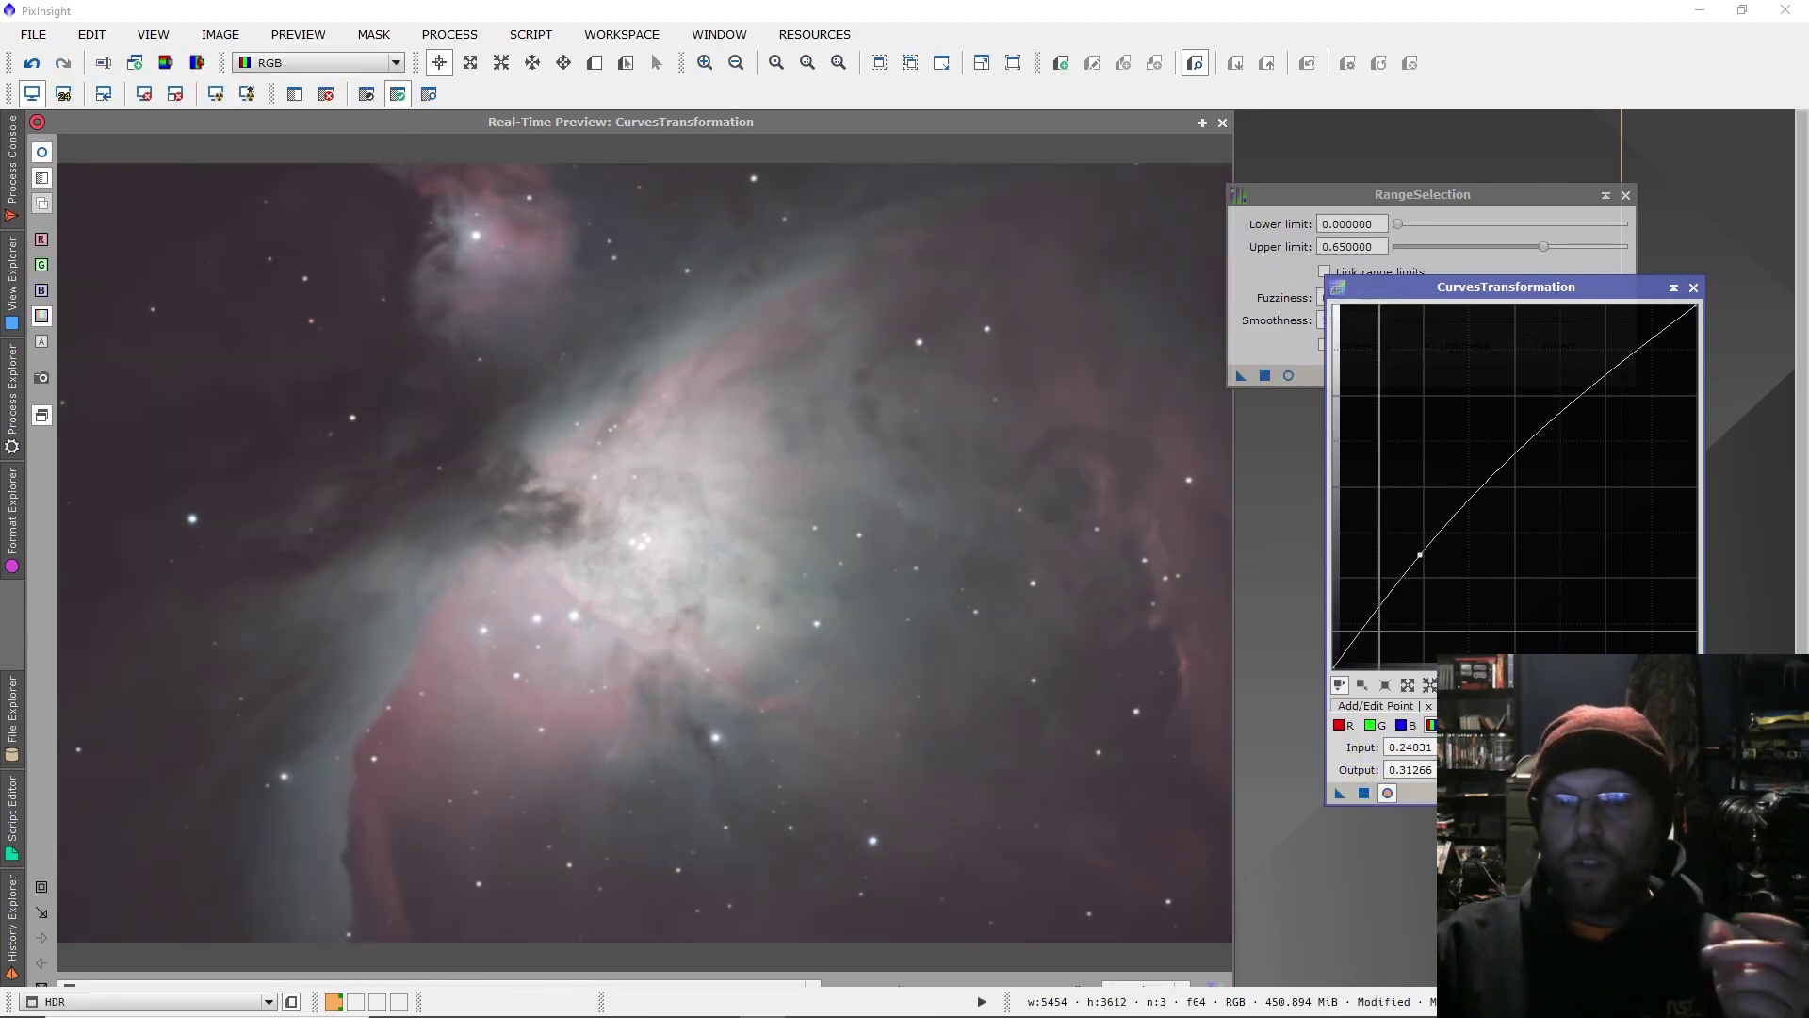
left_click(1693, 287)
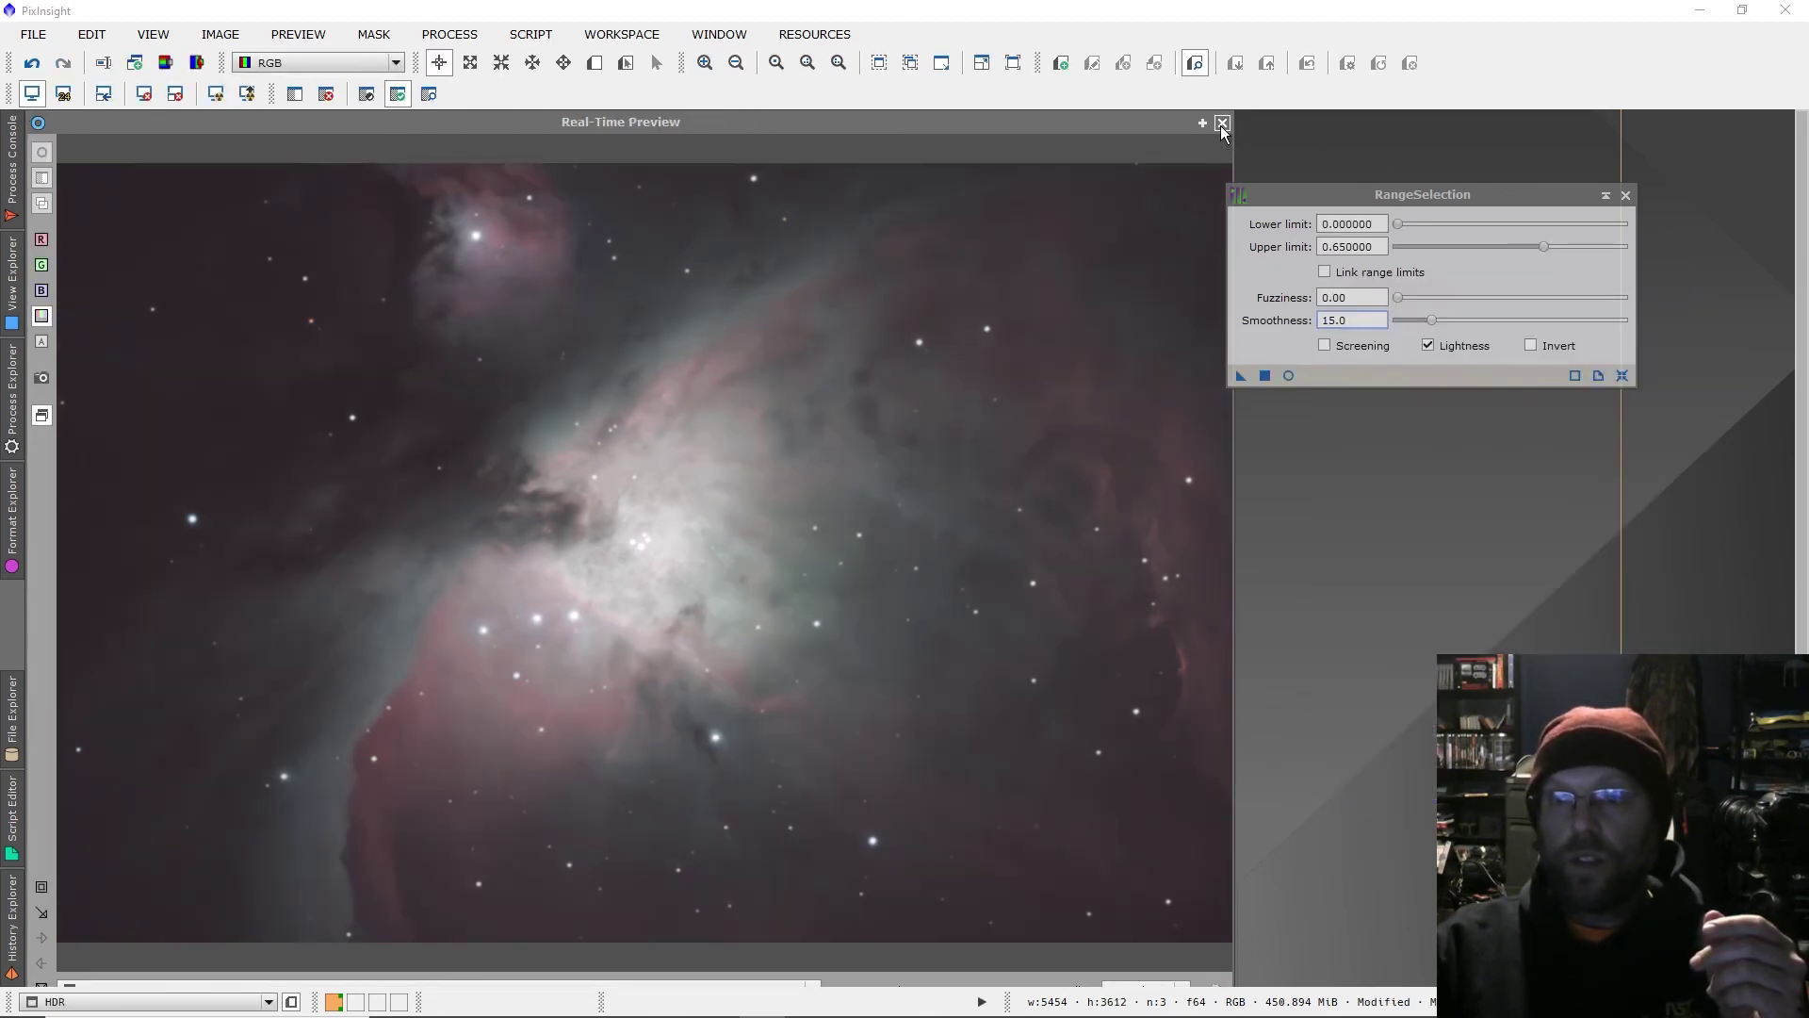